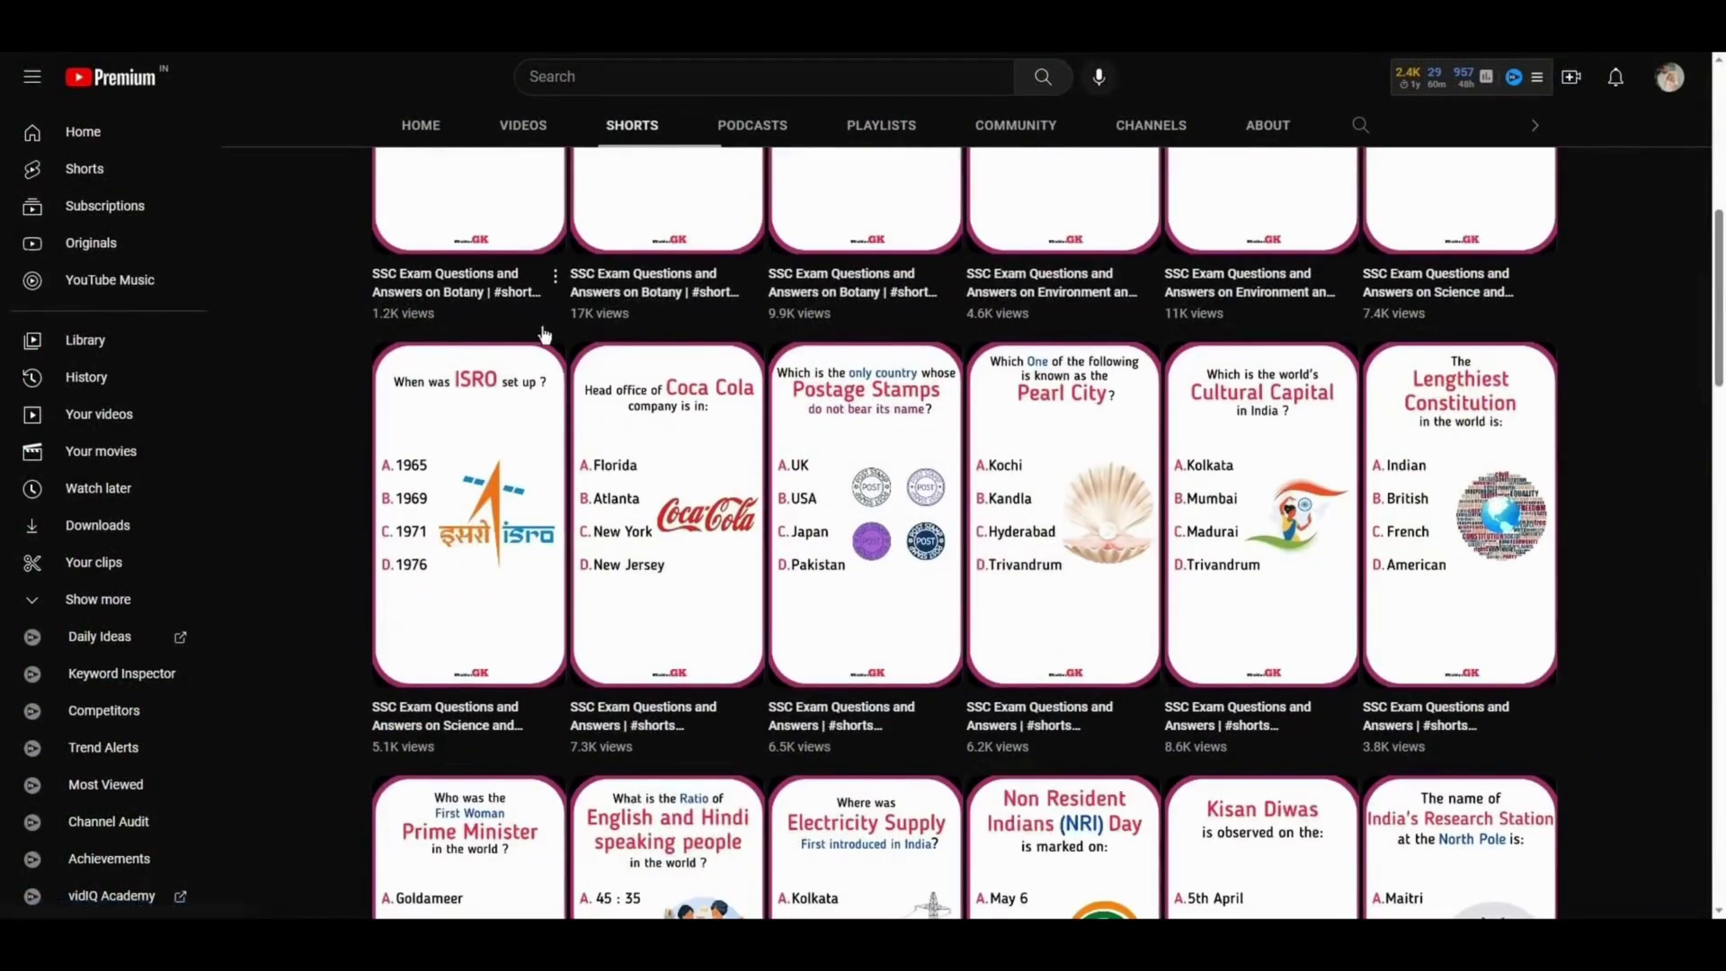
Step: Sort the channel's Shorts by Popular and browse the general-knowledge quiz shorts
scroll(543, 334, "up", 3)
left_click(477, 177)
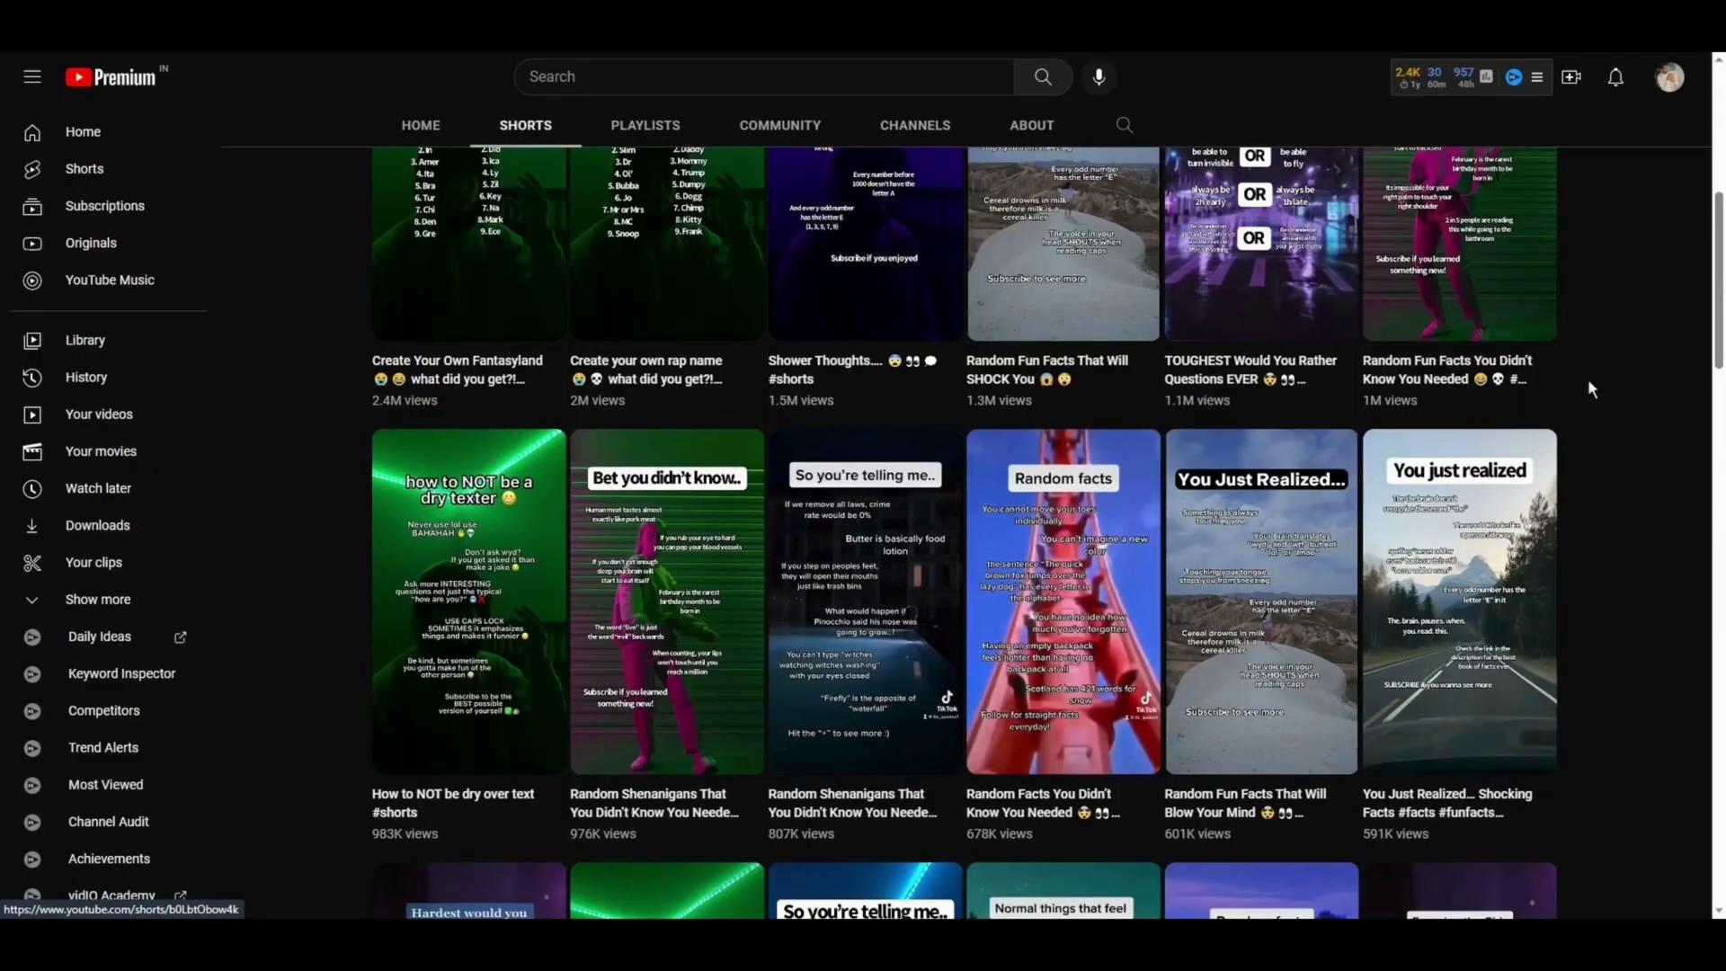
scroll(1588, 380, "down", 9)
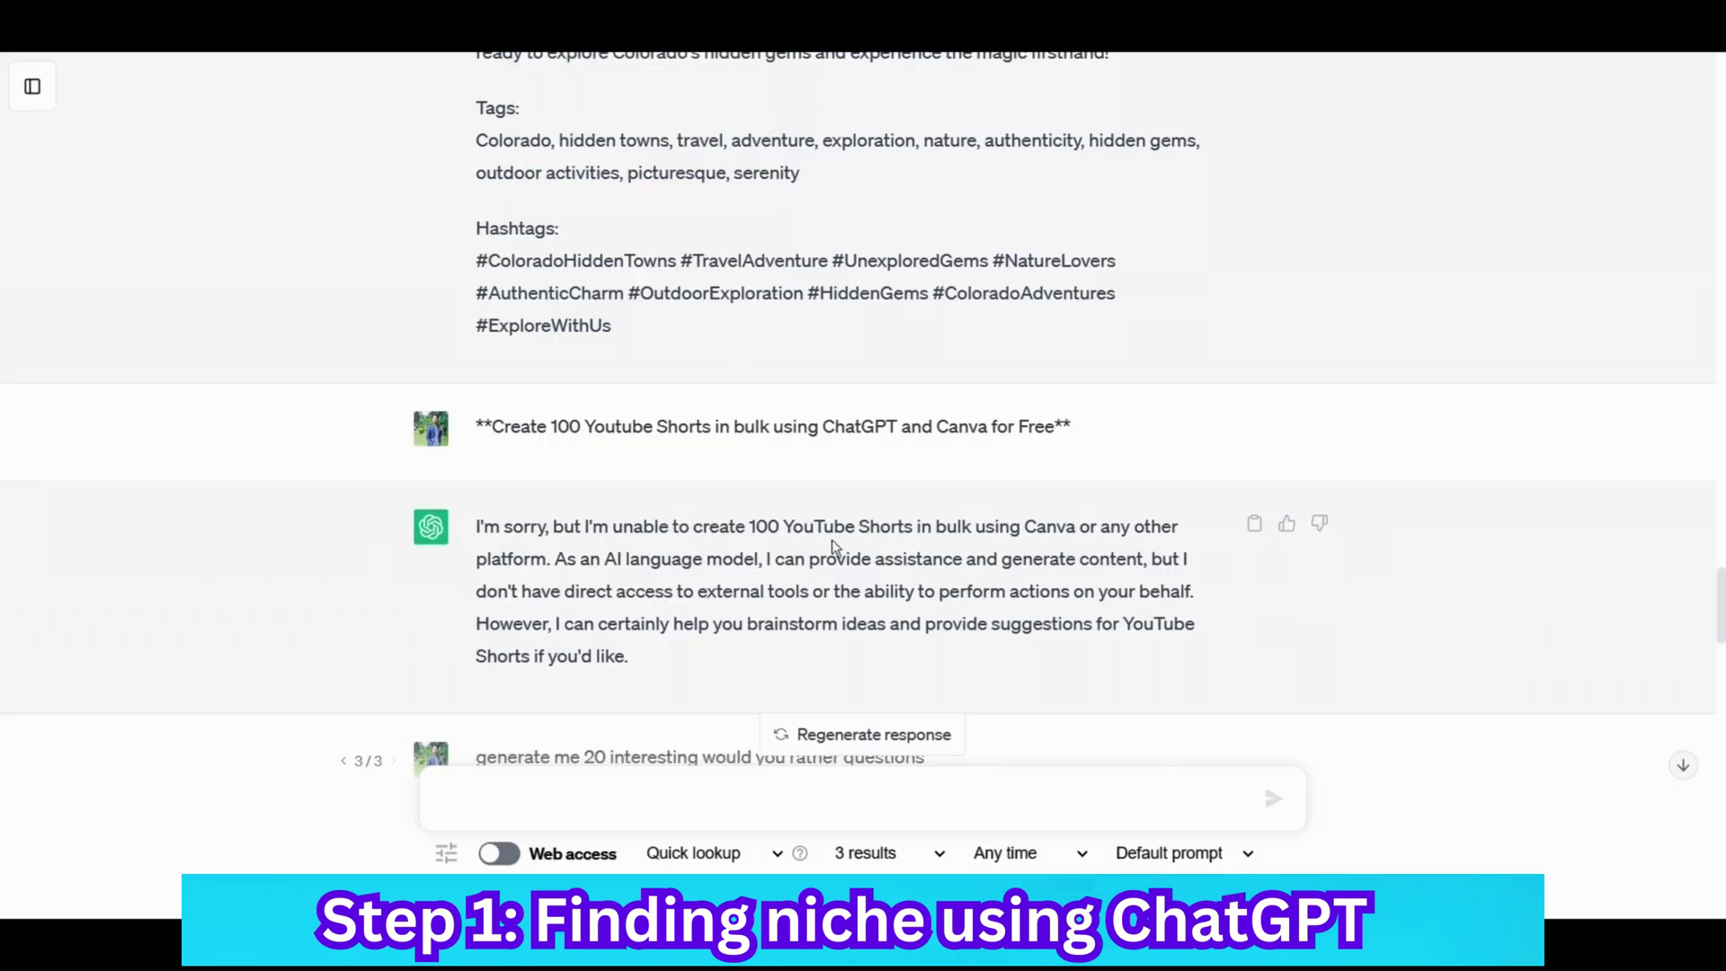
Step: Ask ChatGPT for Shorts niches with text over background video, like quotes, questions or general knowledge
key("ctrl+minus")
scroll(993, 476, "down", 20)
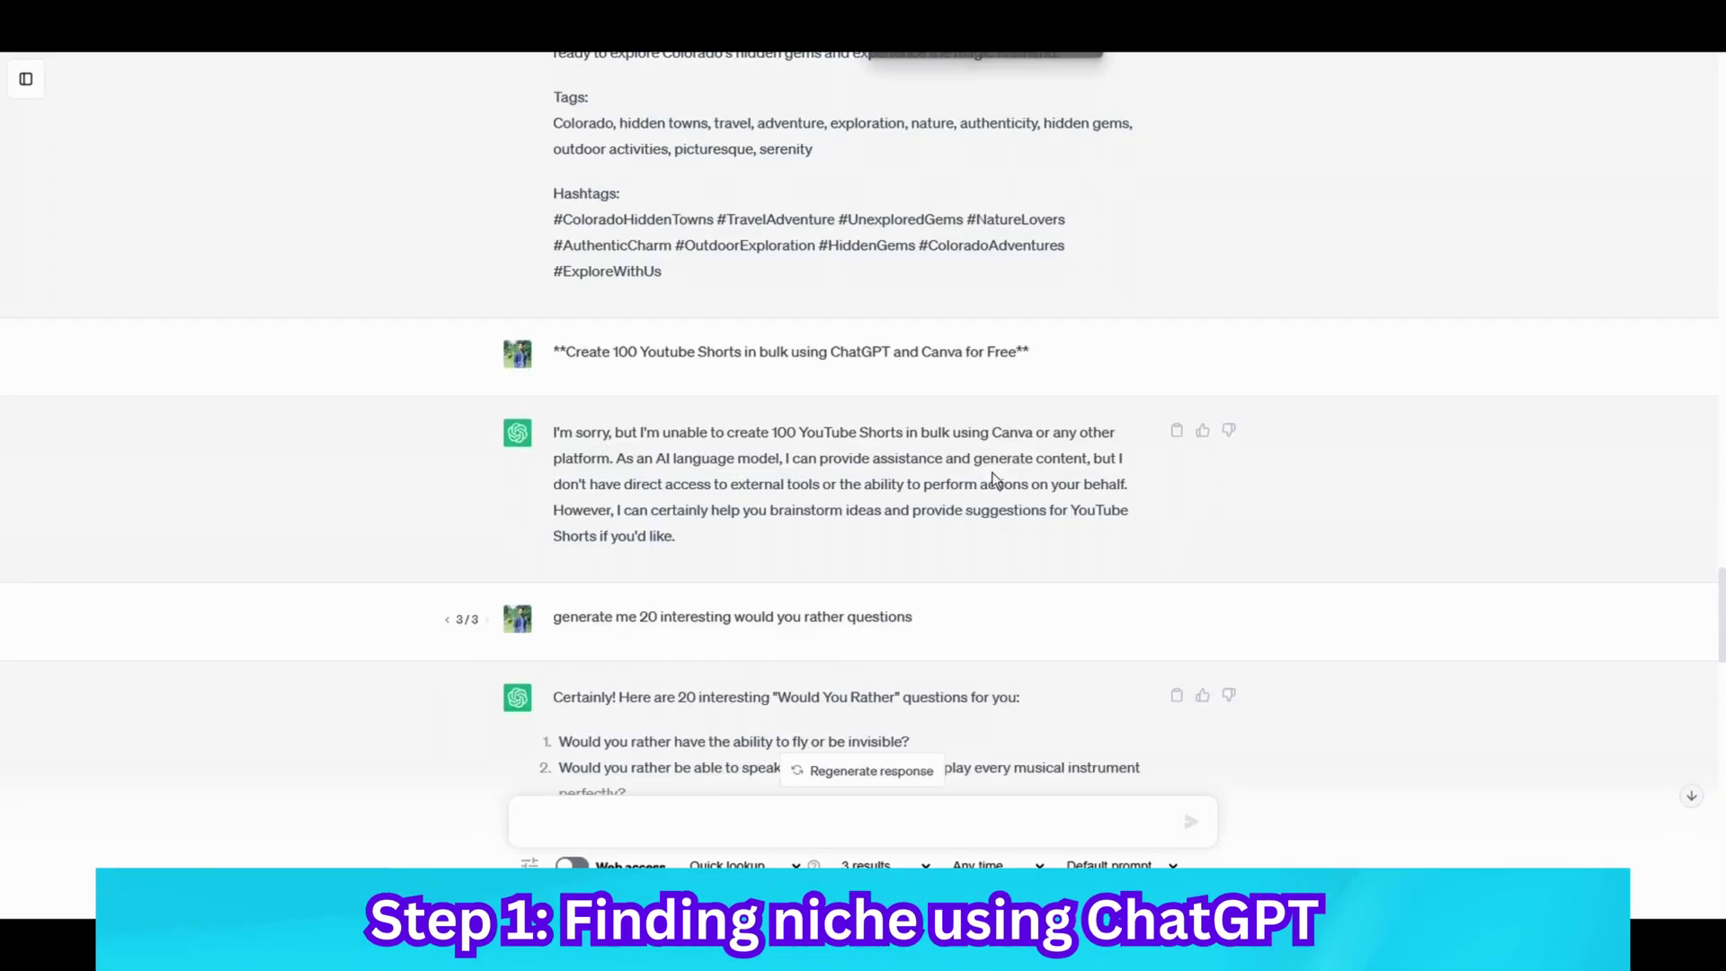
scroll(994, 472, "down", 15)
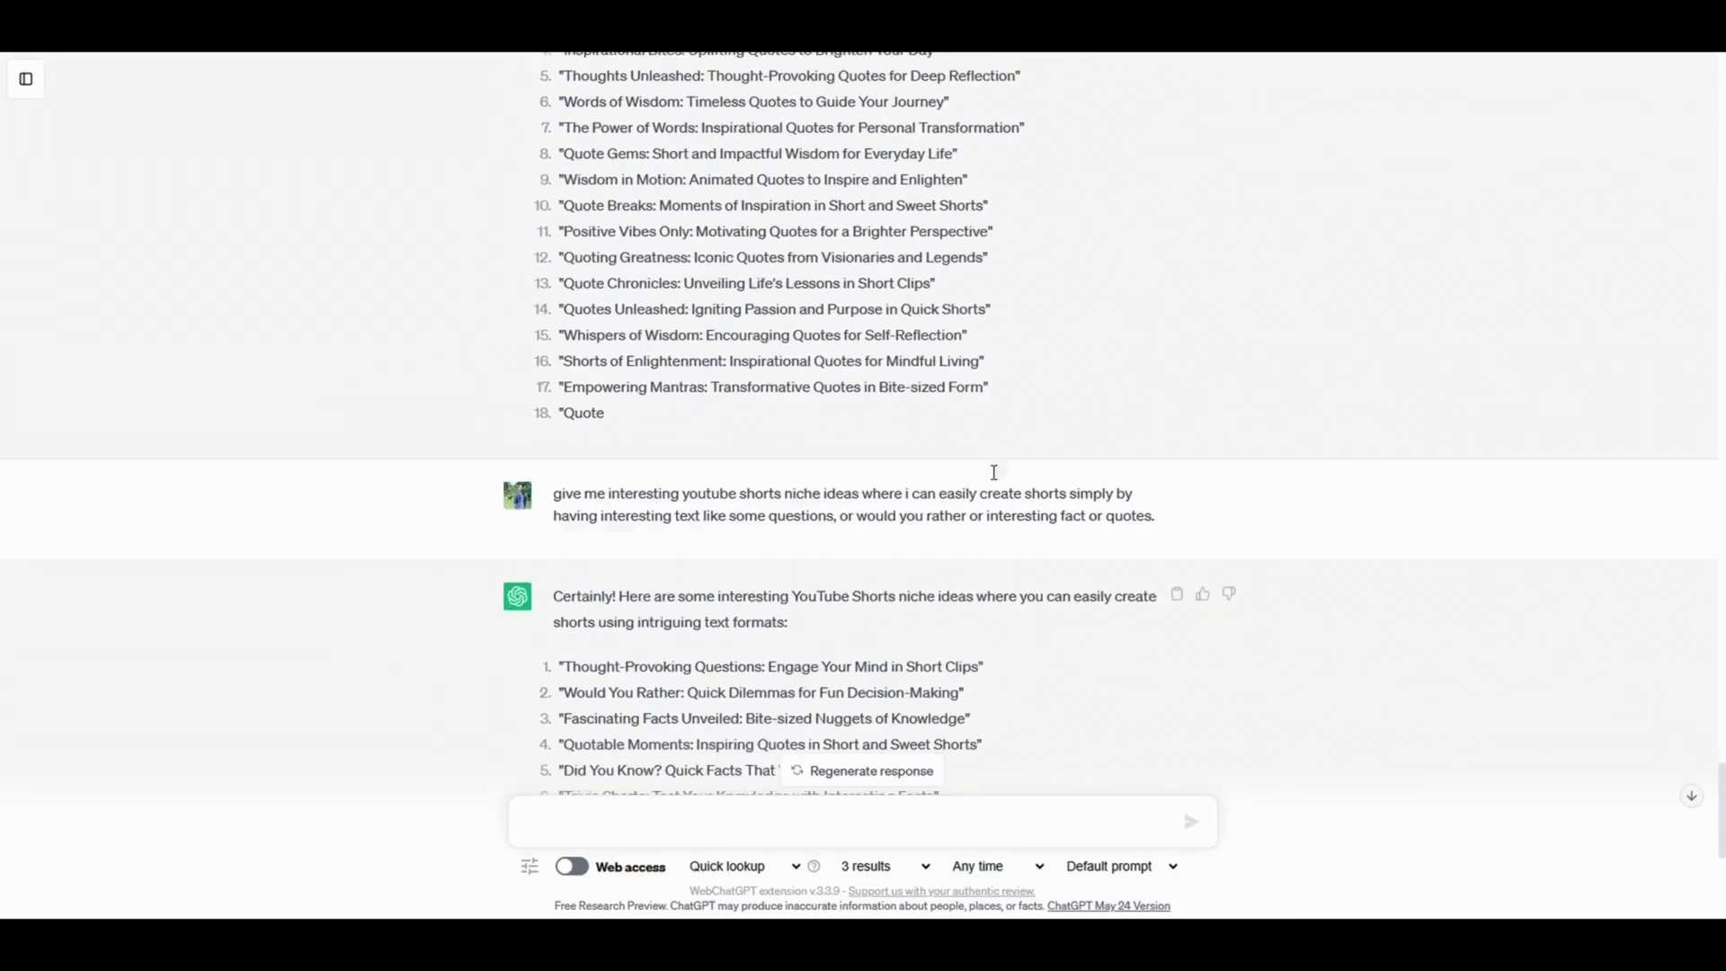
left_click(620, 820)
type("suggest")
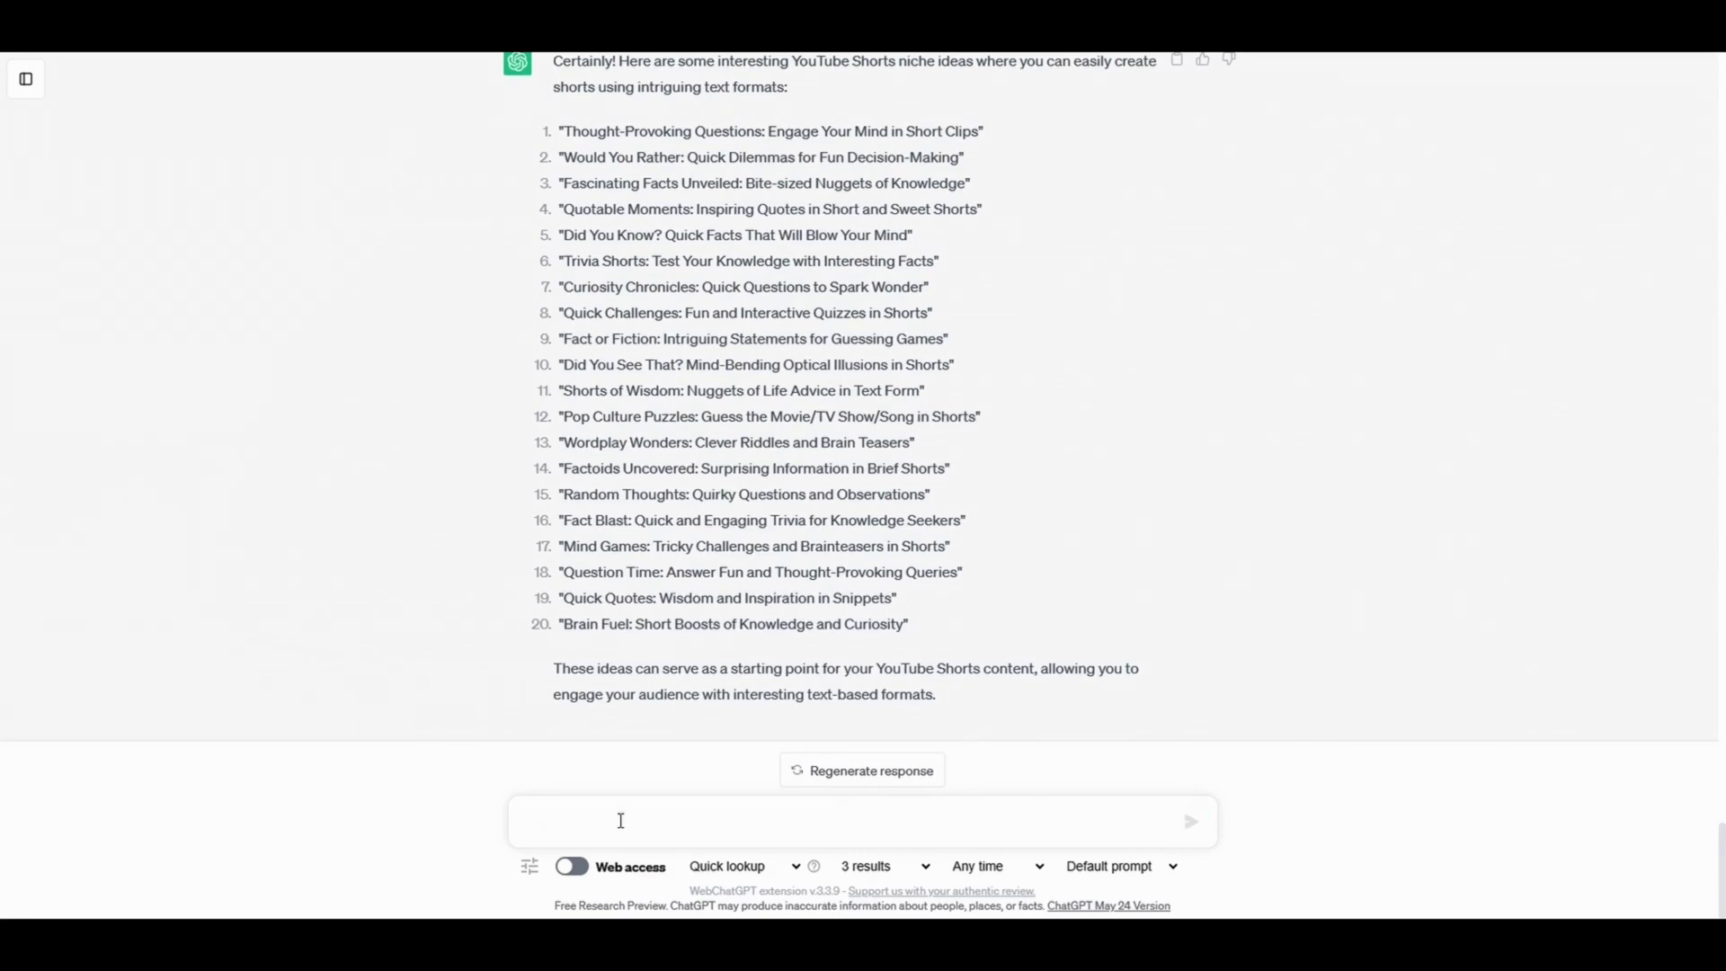
type("Suggest me some interesti")
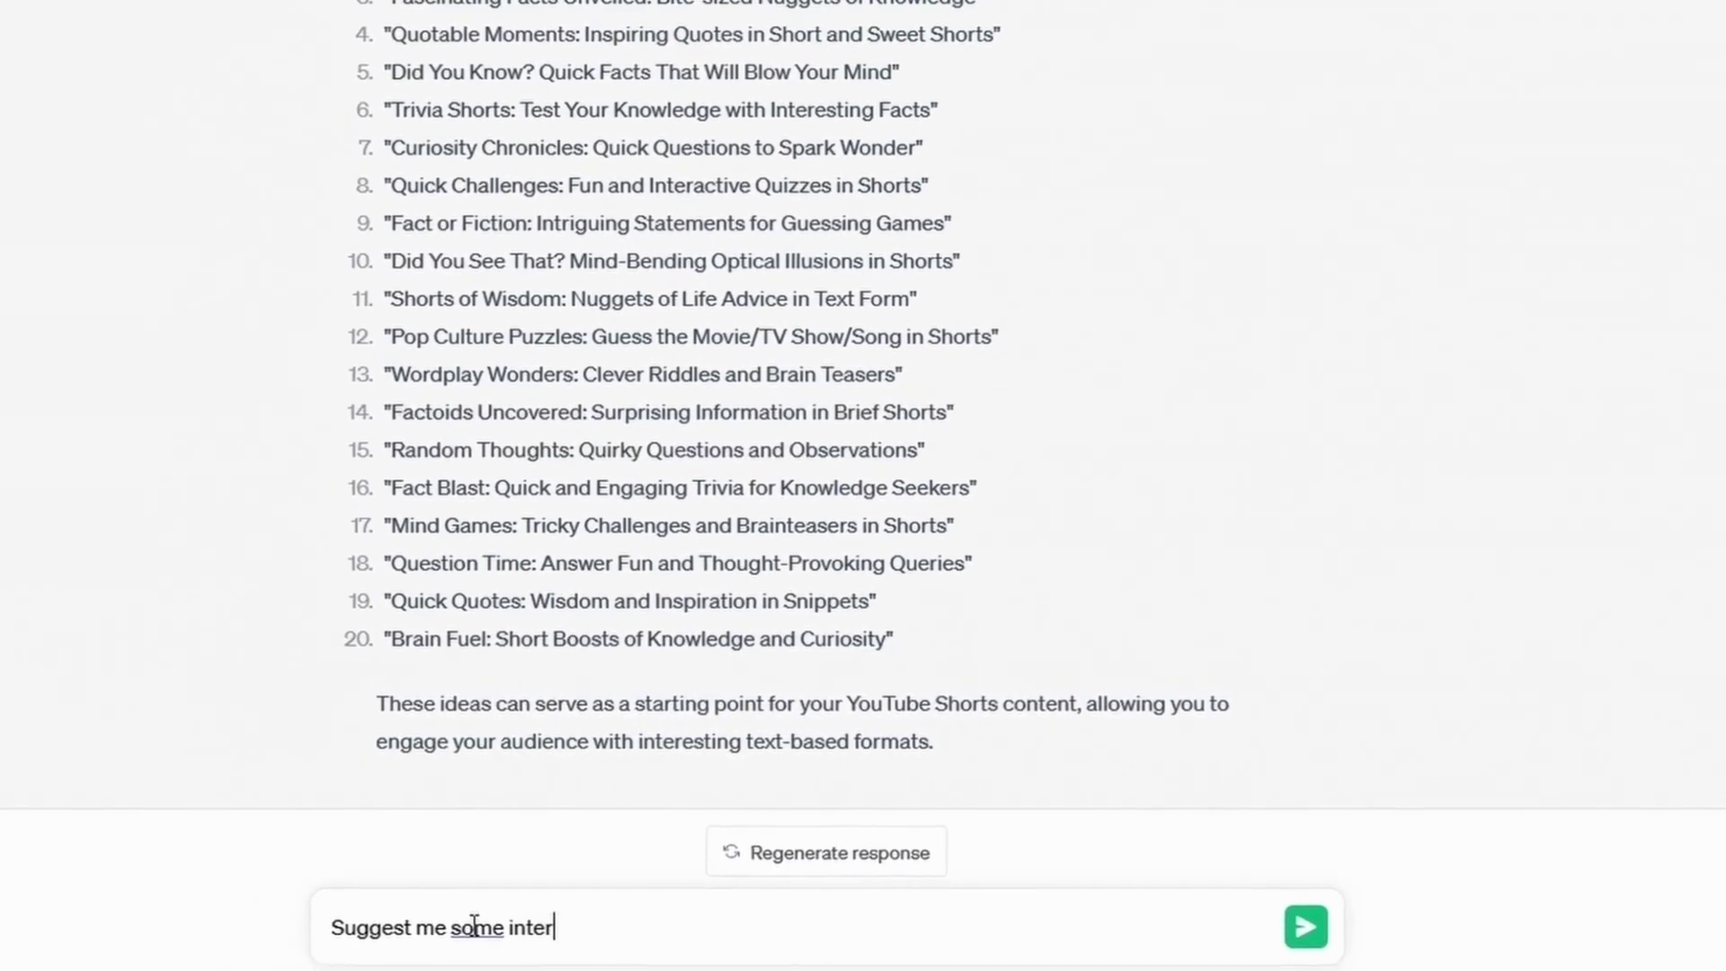
type("ng yout")
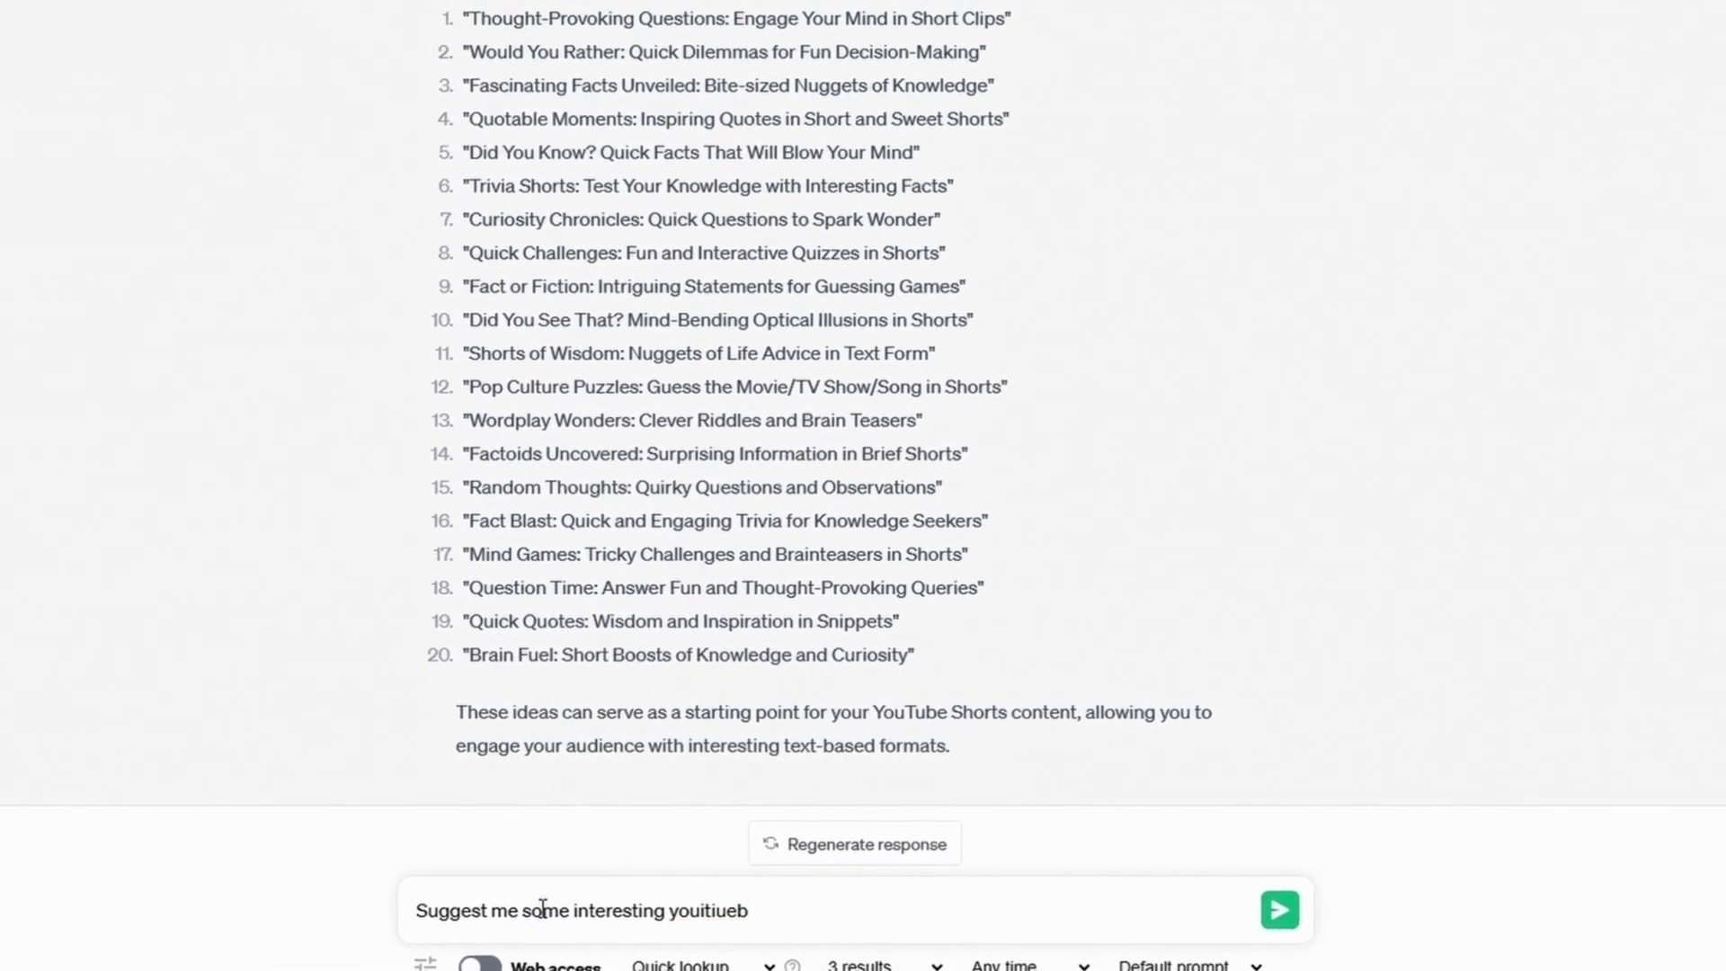
type("ube shorts niches where I can easily create shose ")
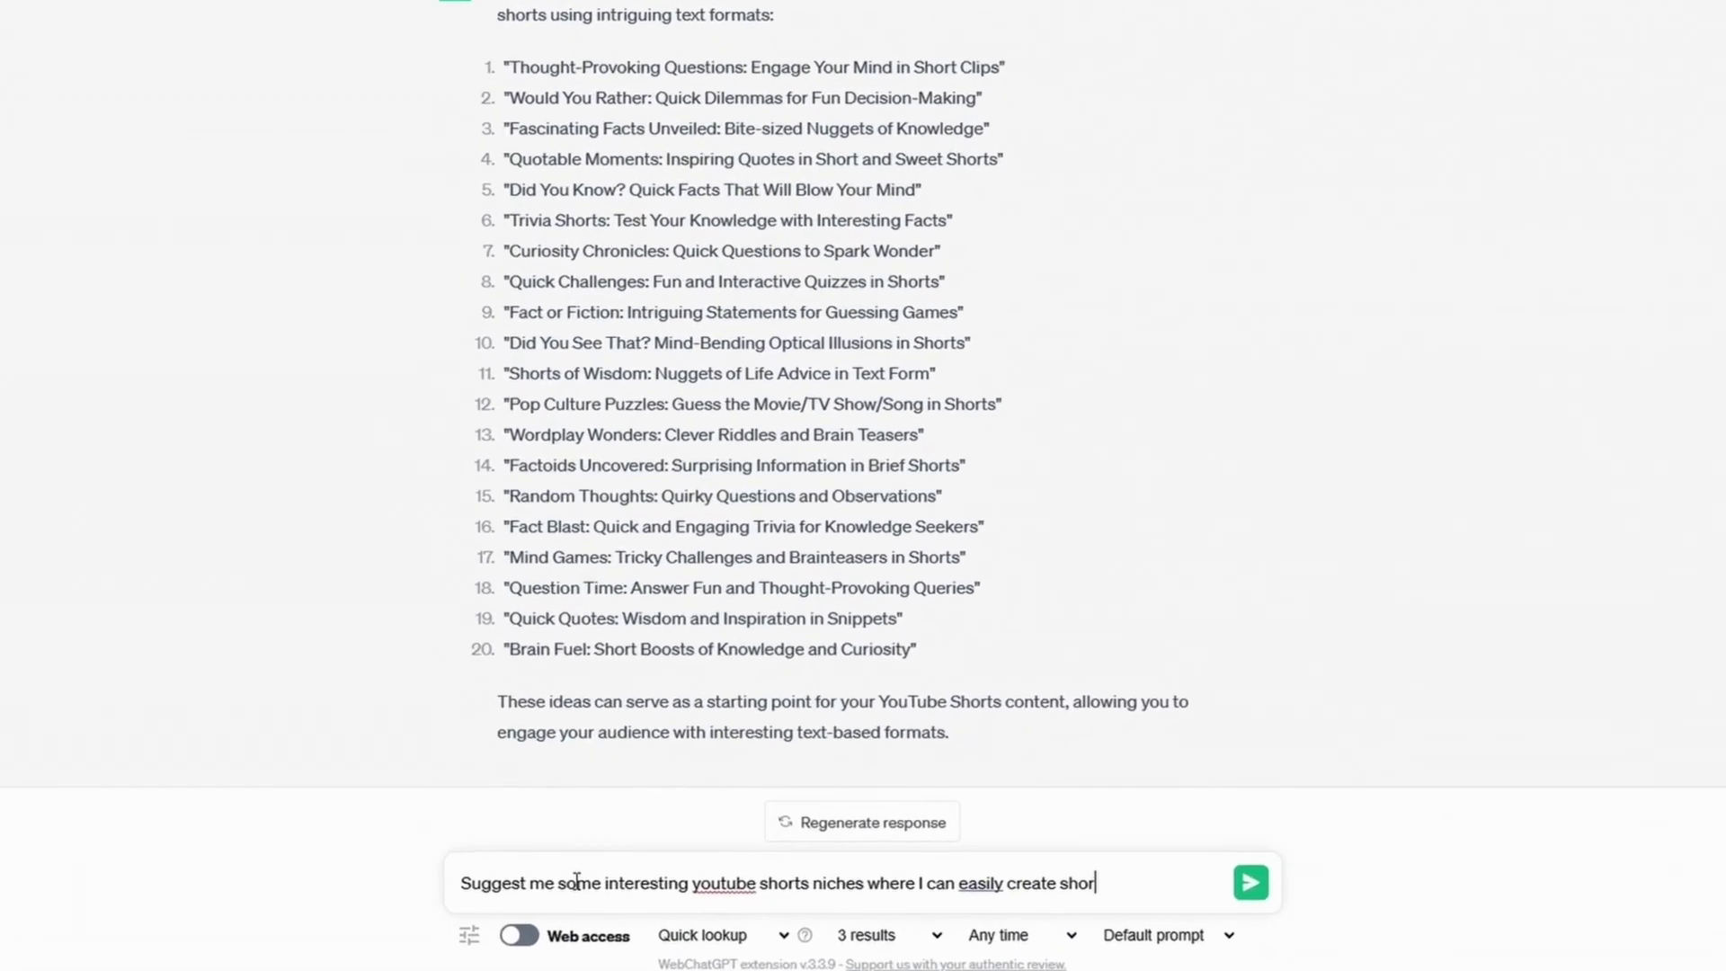
type("by having text on some backgru")
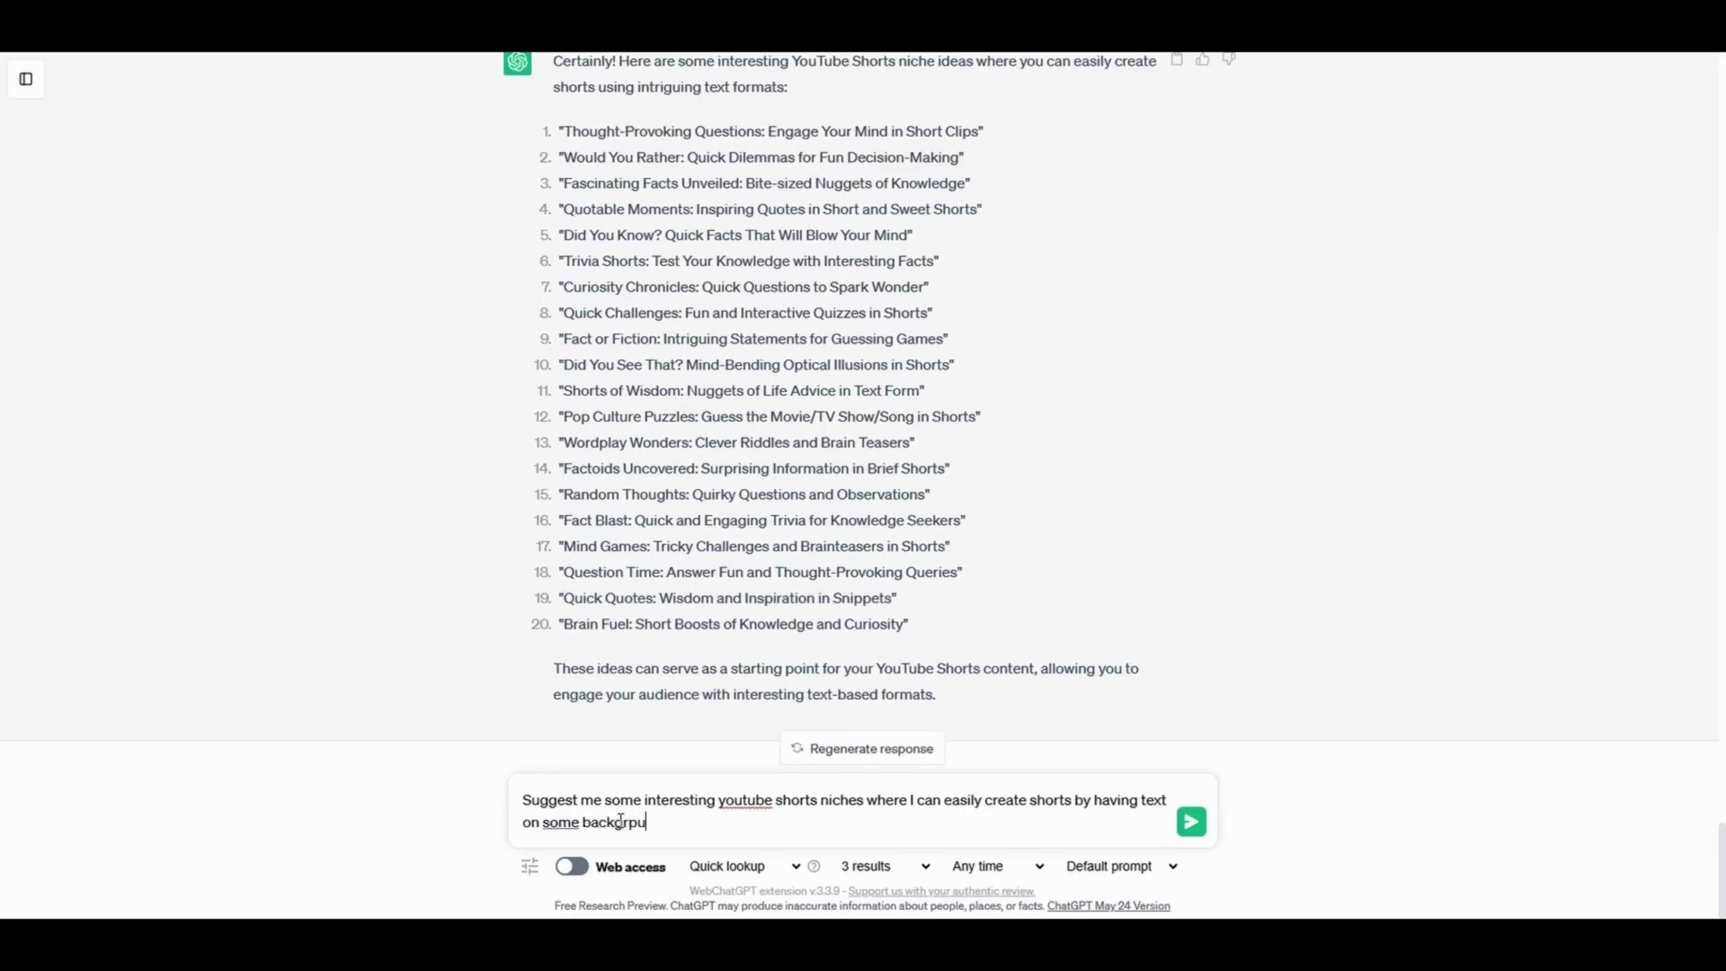
type("nd video")
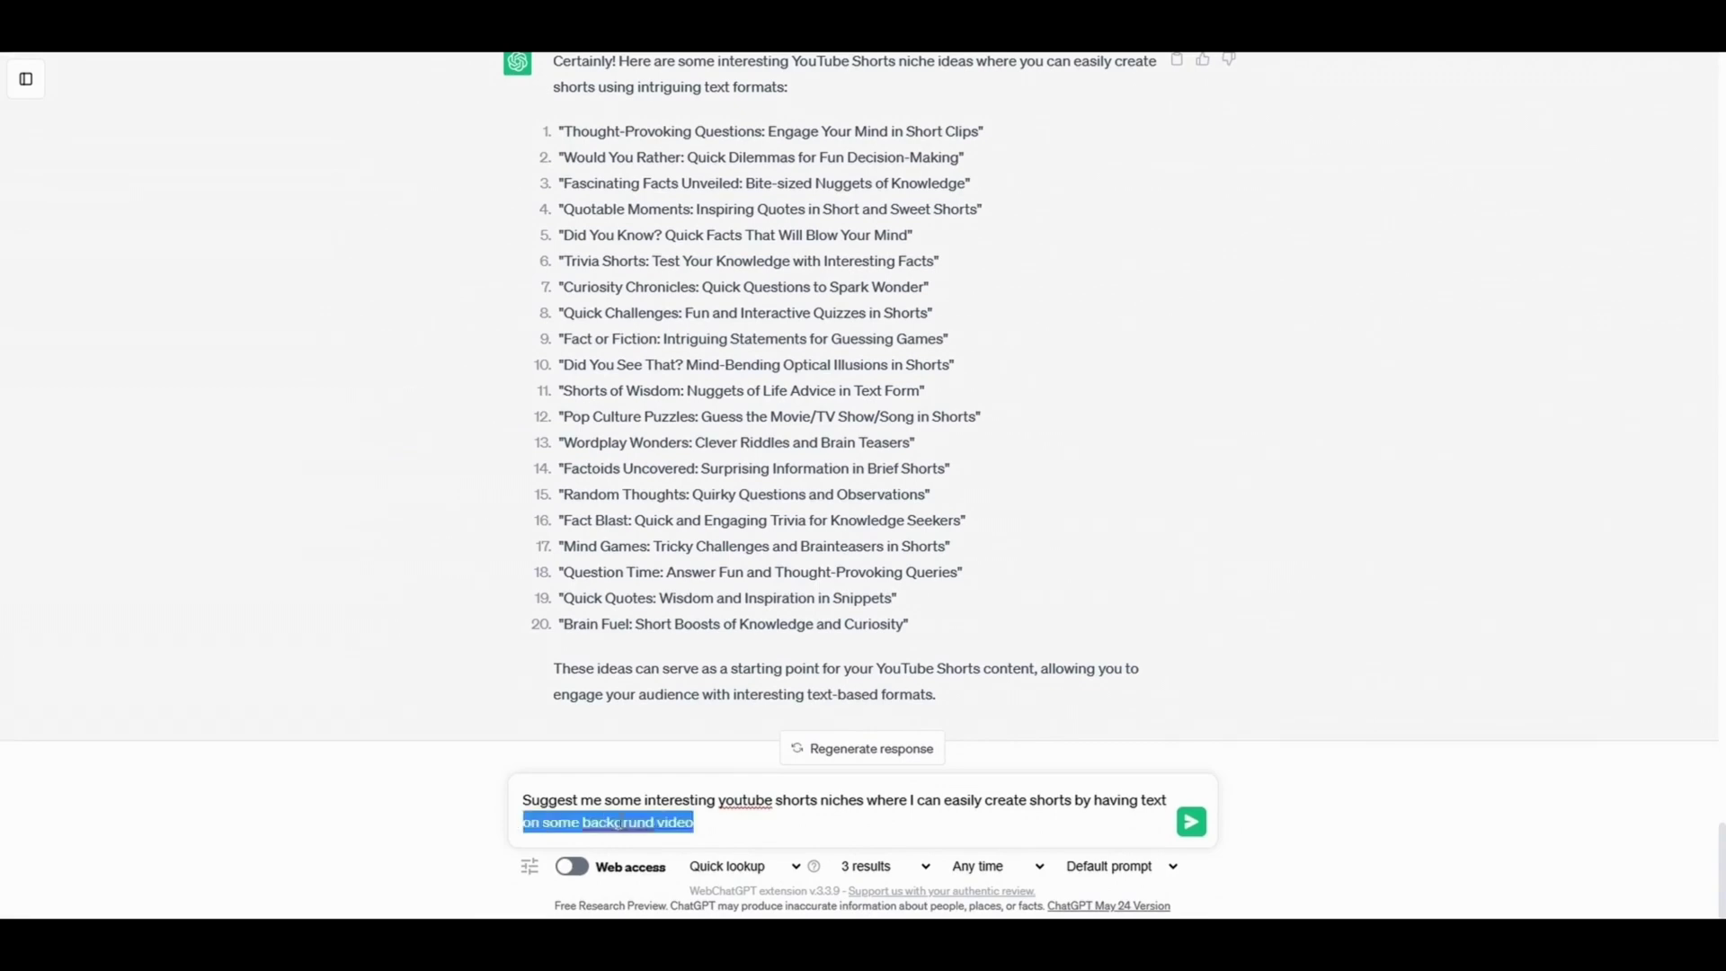
key("ctrl+shift+Left")
type("ing text")
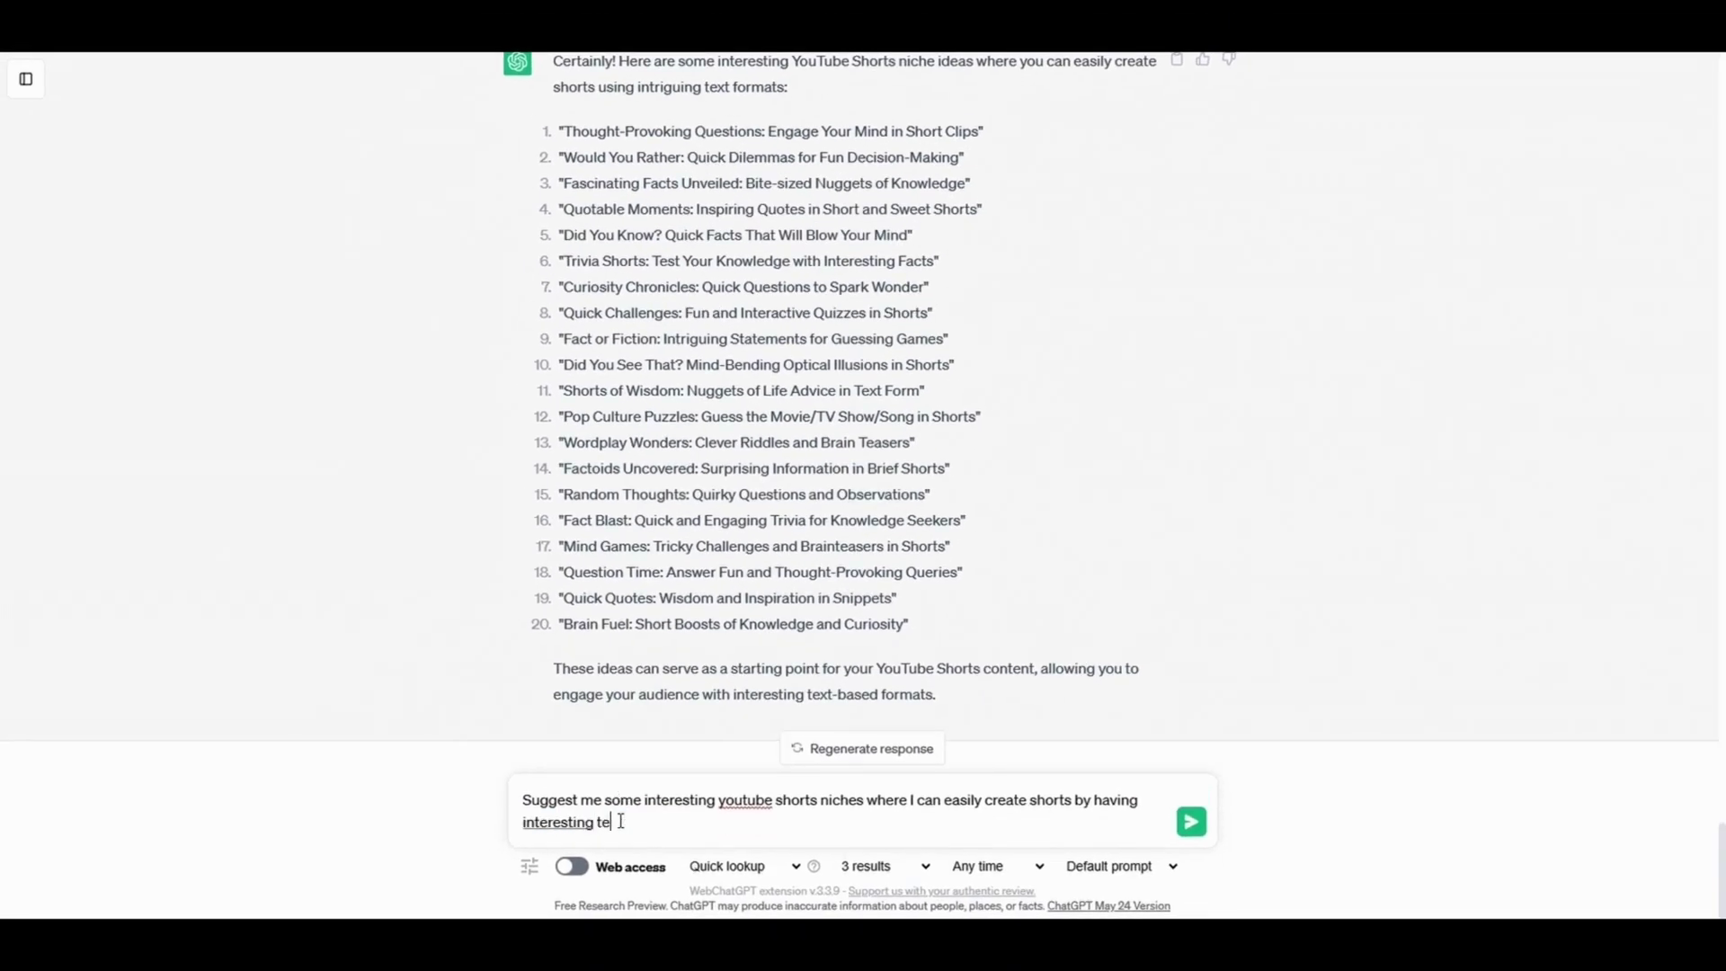
type(" on some background video like ")
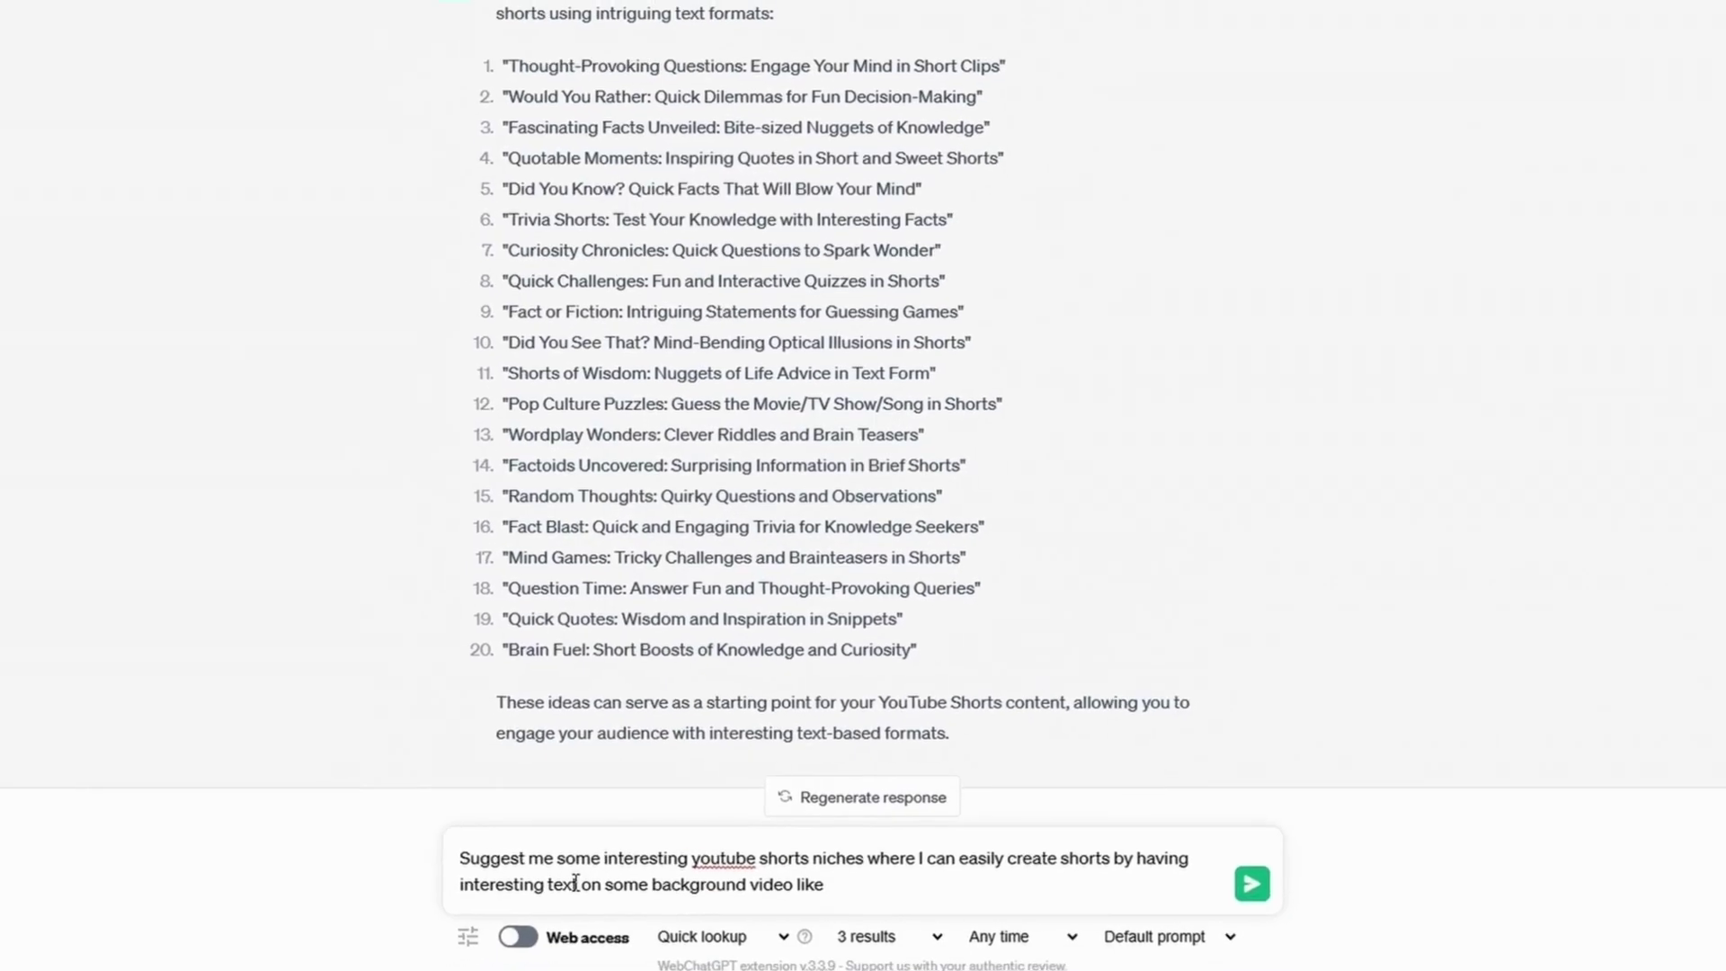
type("quotes, wisdom, would you rather, interesting f")
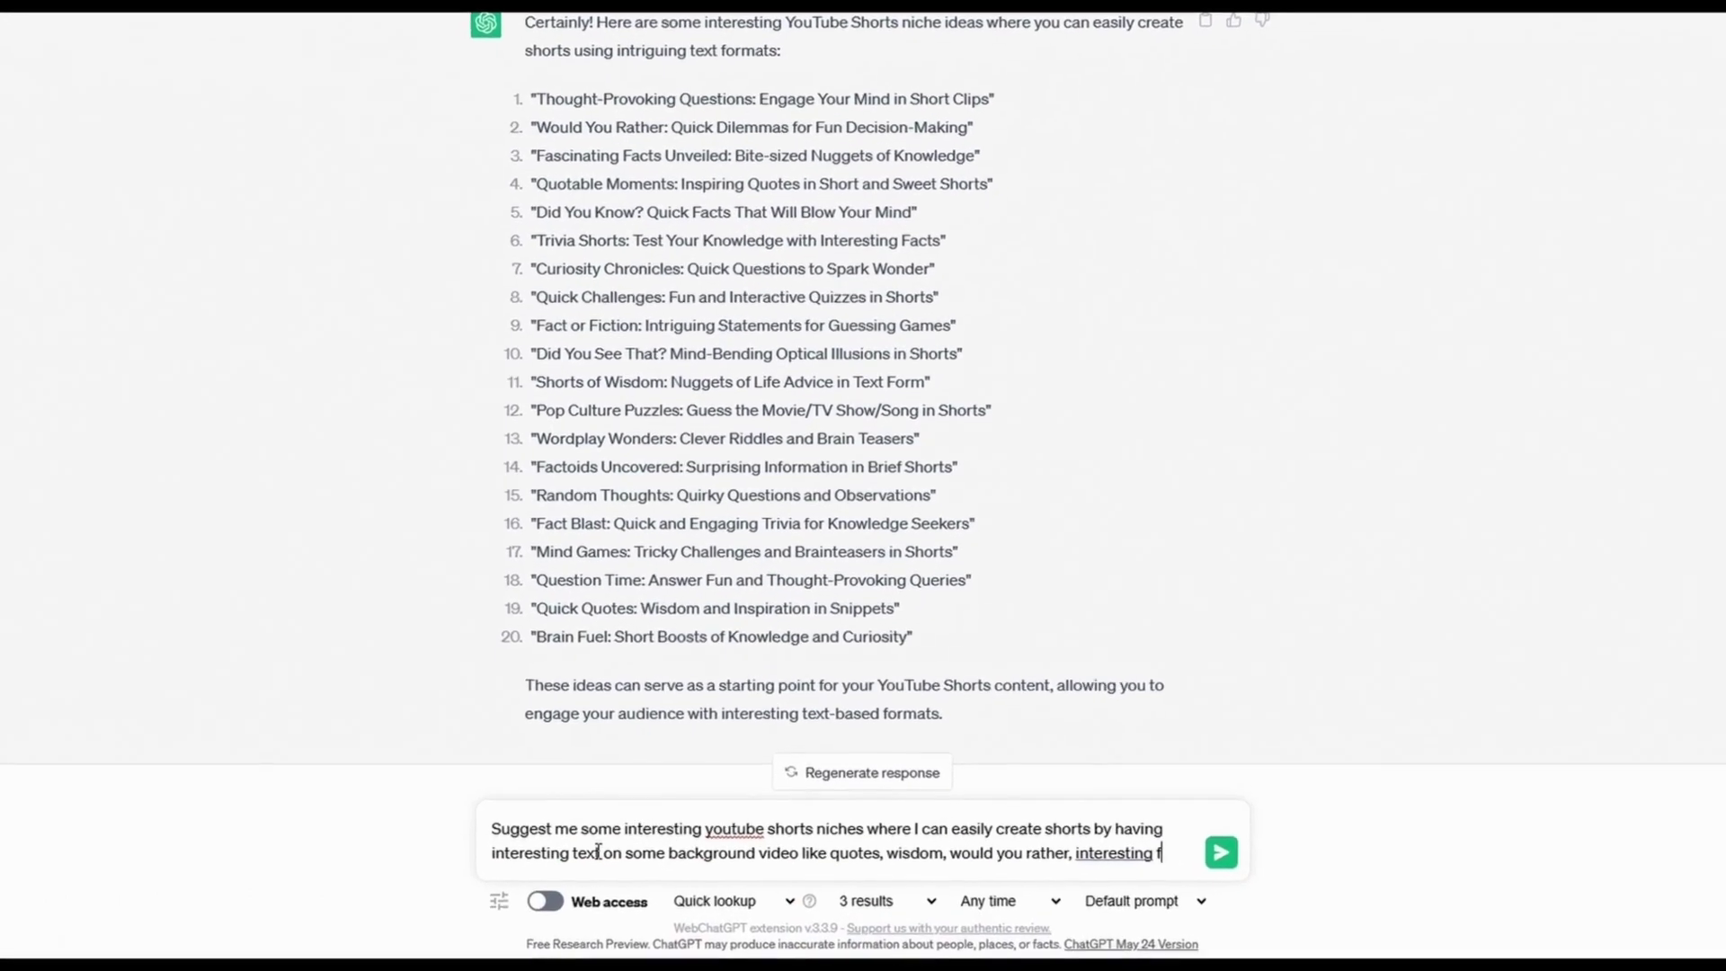
type("or questions,")
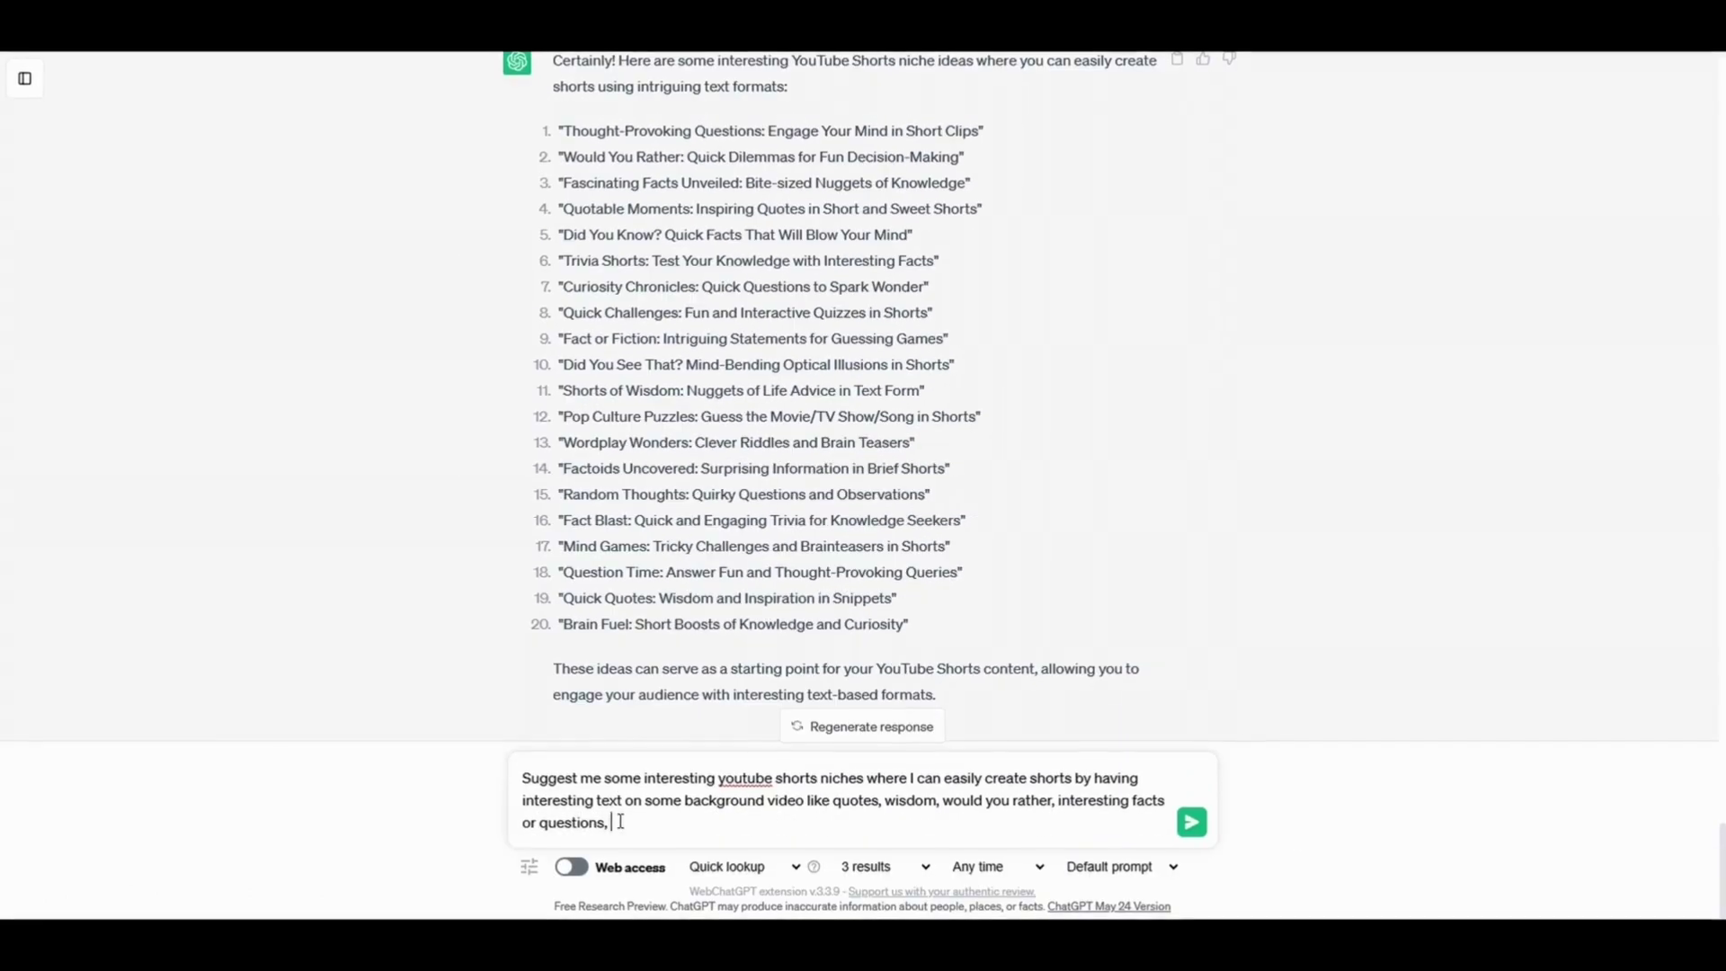
type(" or geneer")
key("BackSpace")
key("BackSpace")
type("ral knowledge")
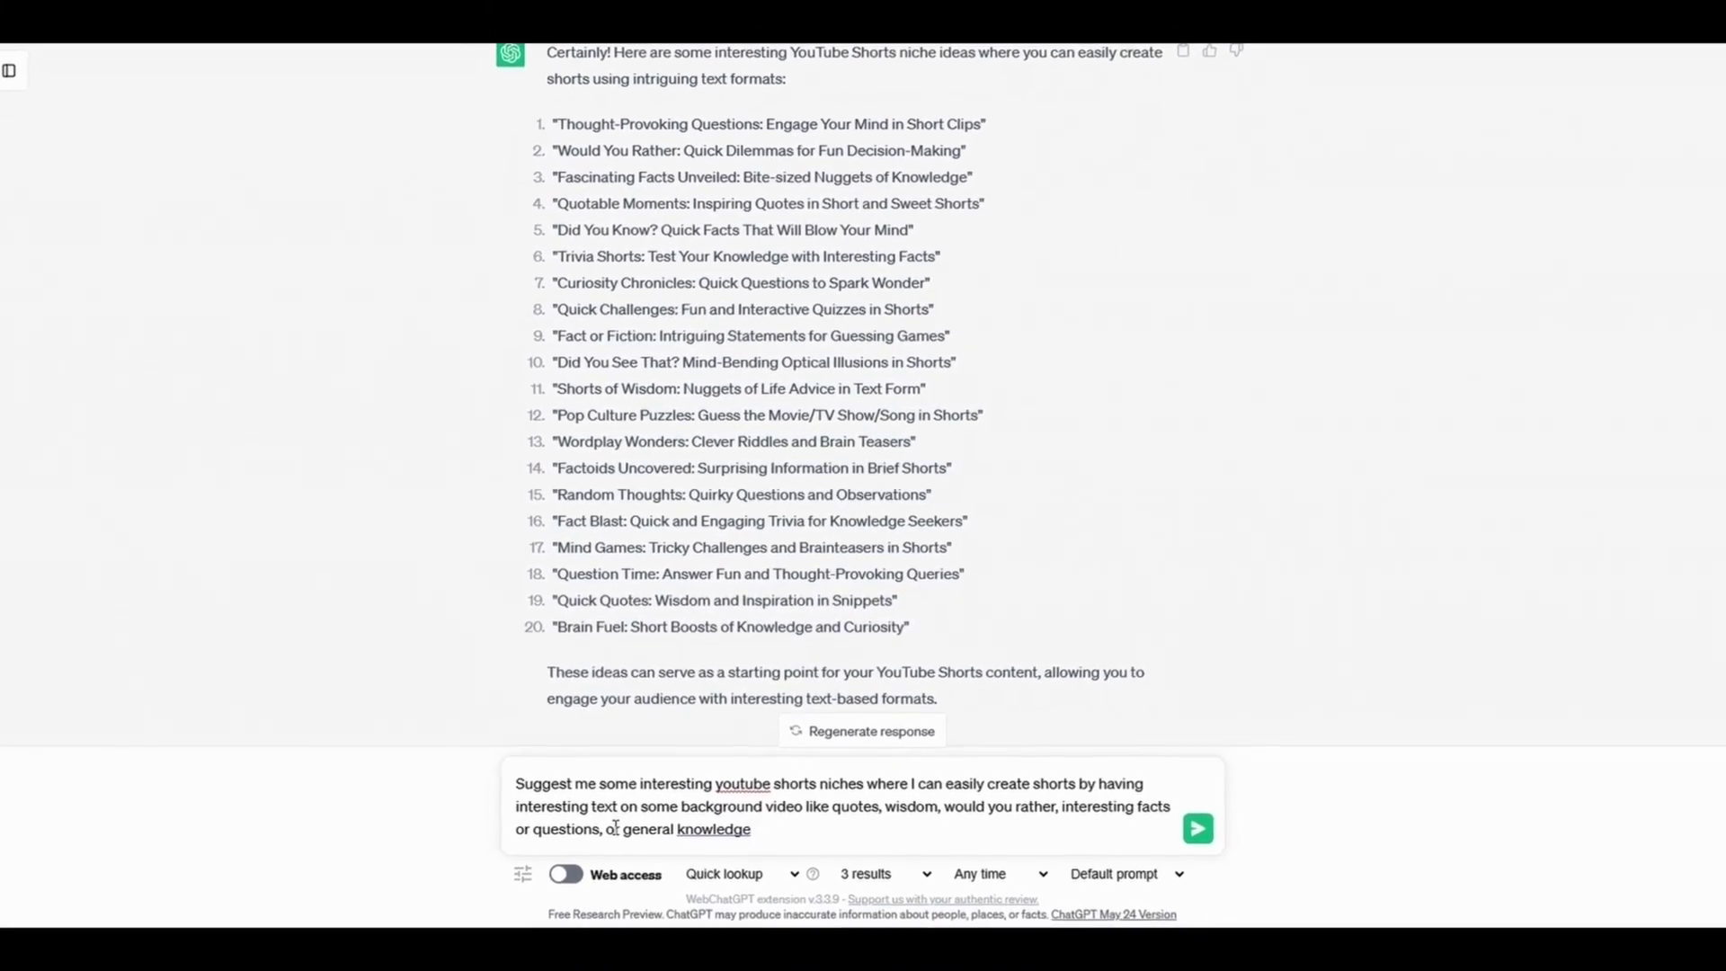
key("Return")
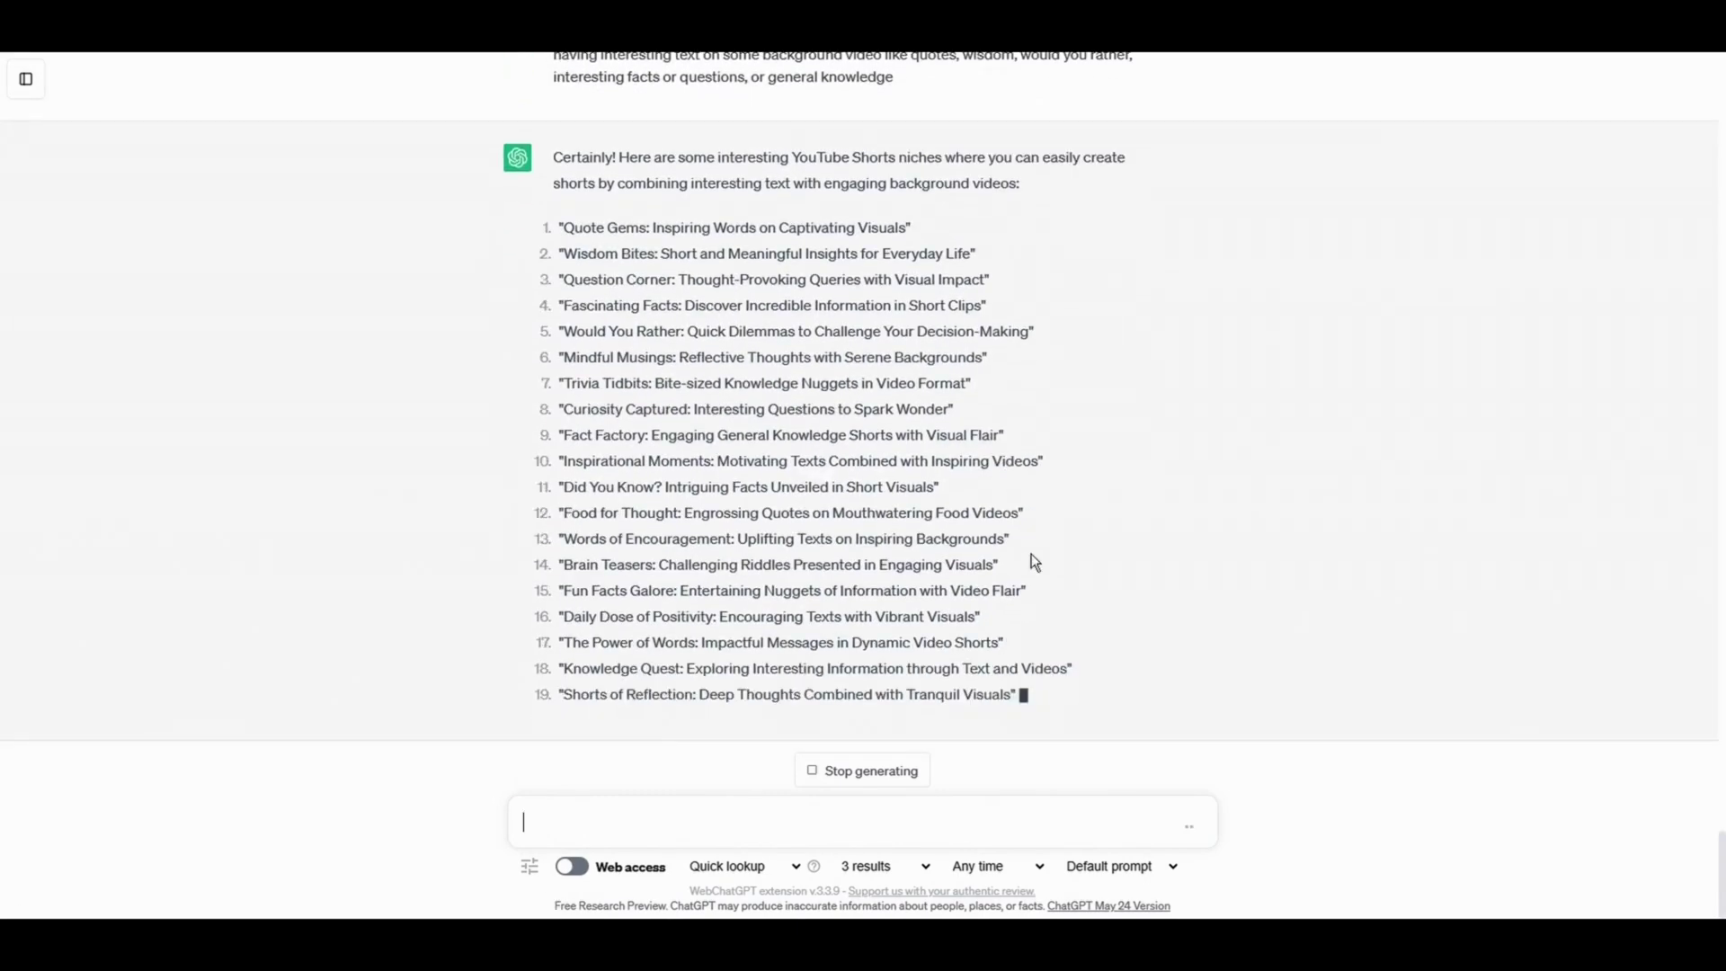
scroll(1032, 555, "up", 2)
left_click_drag(564, 331, 645, 333)
left_click(674, 351)
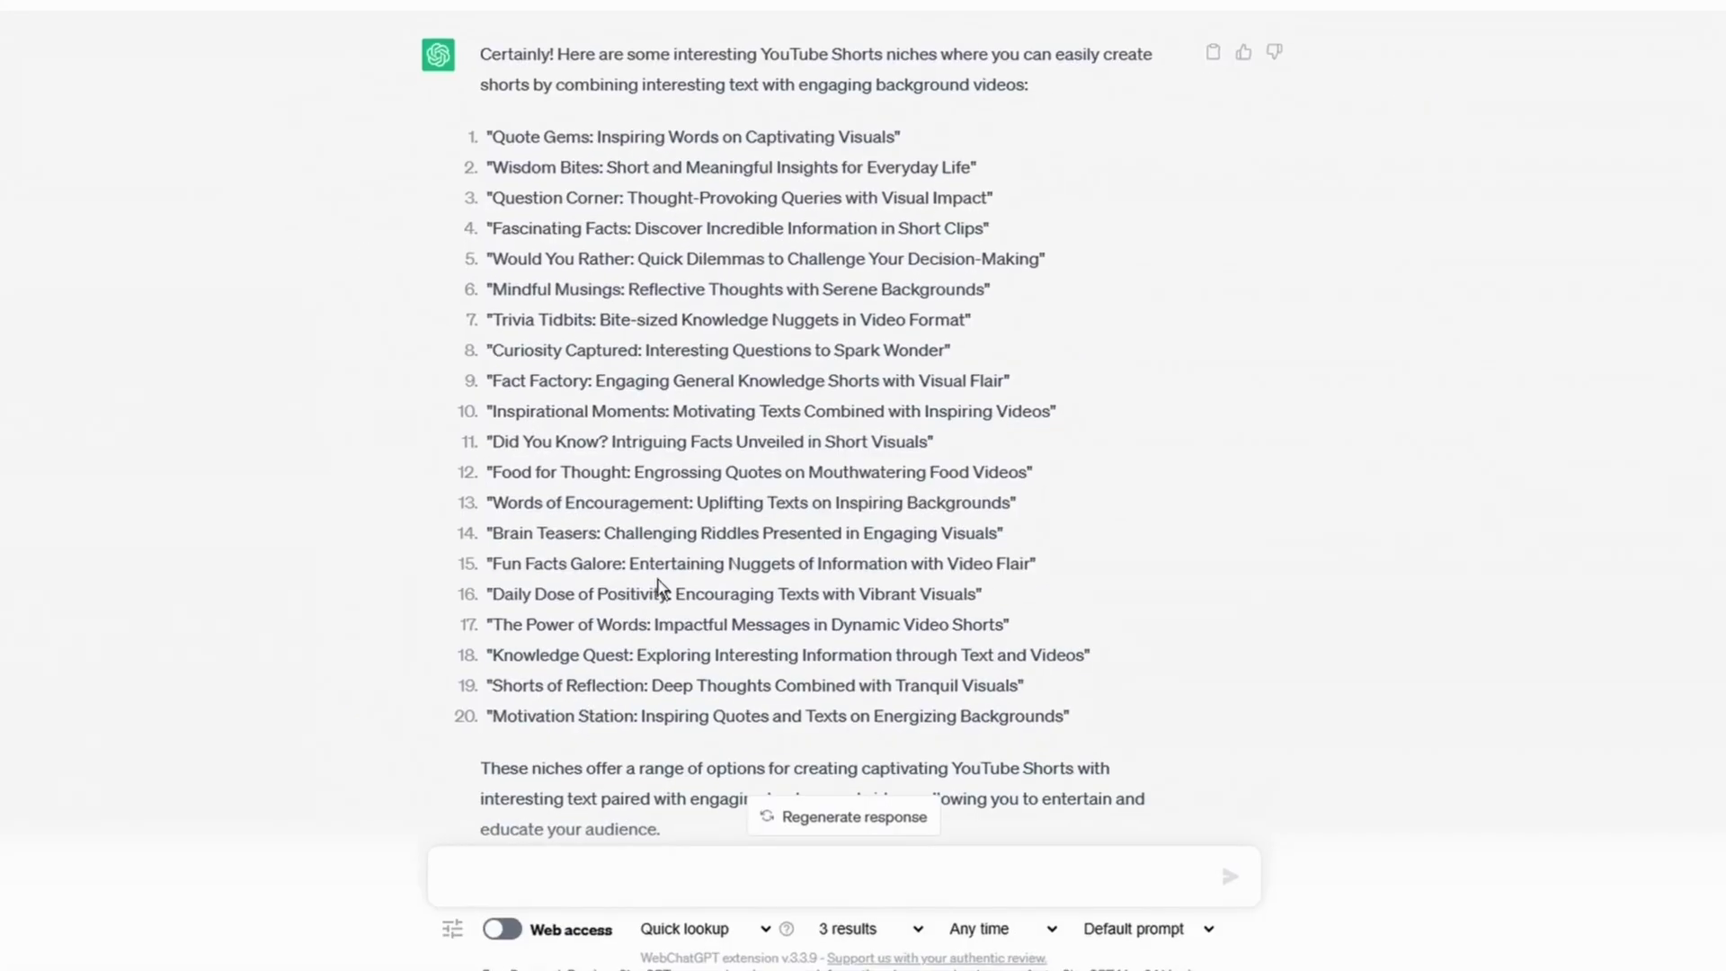
scroll(697, 328, "up", 2)
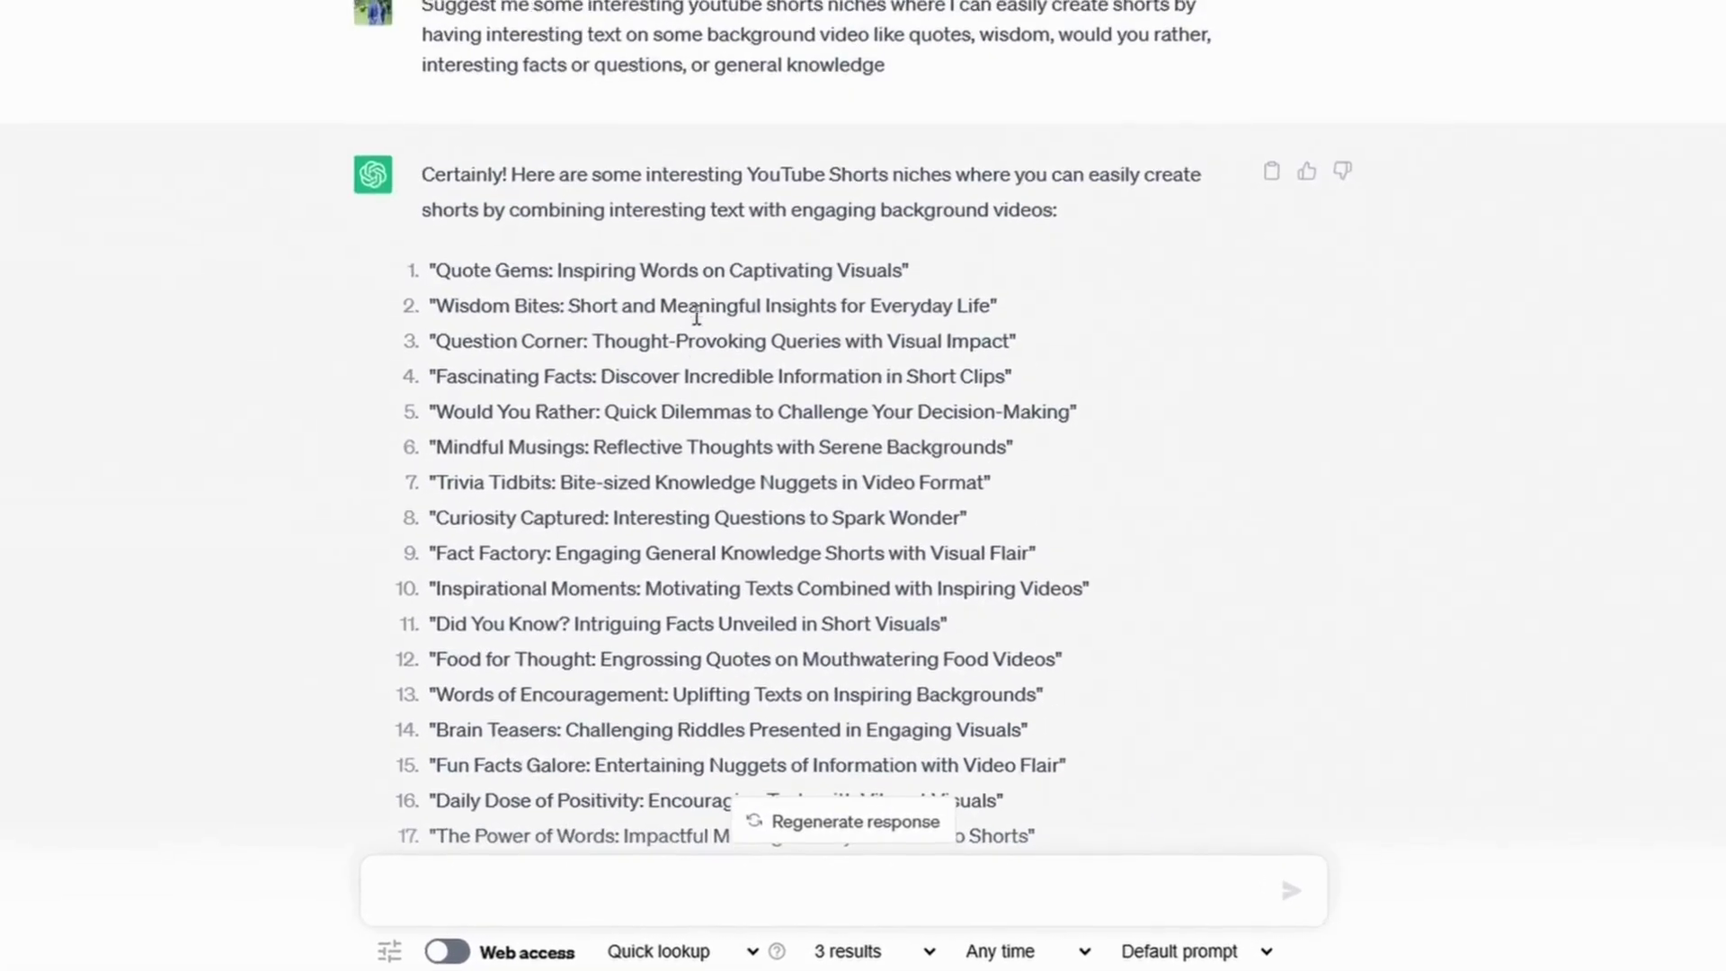
scroll(697, 315, "down", 3)
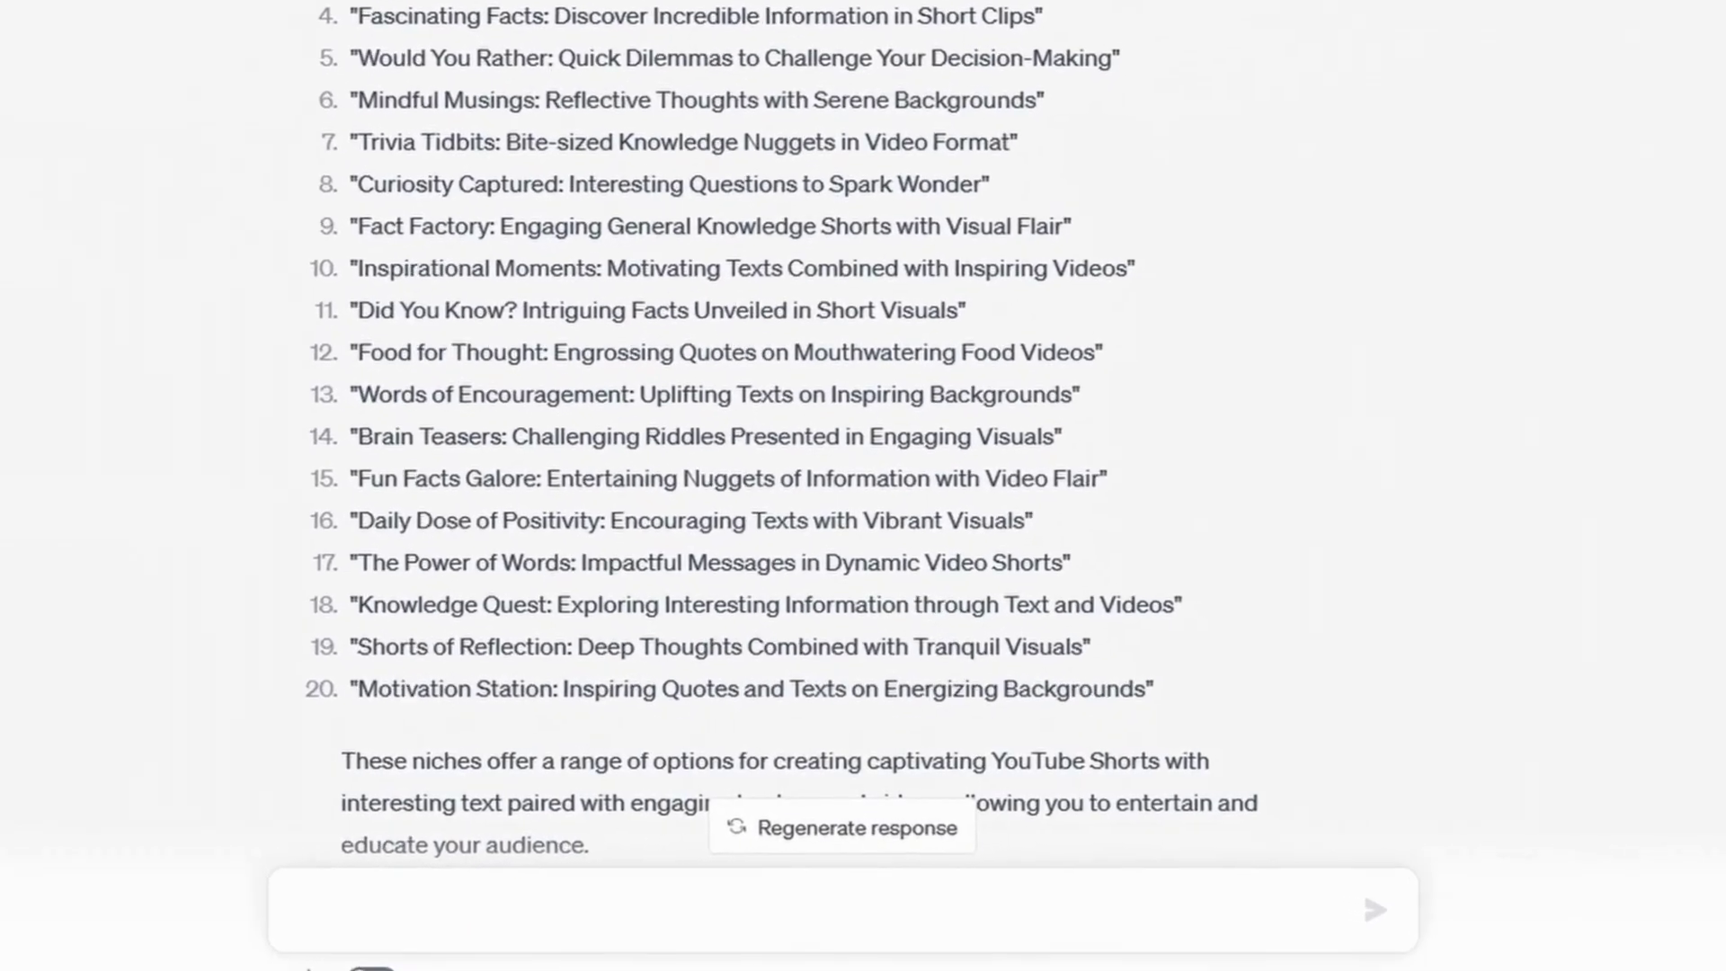
left_click_drag(512, 436, 1054, 436)
left_click(418, 922)
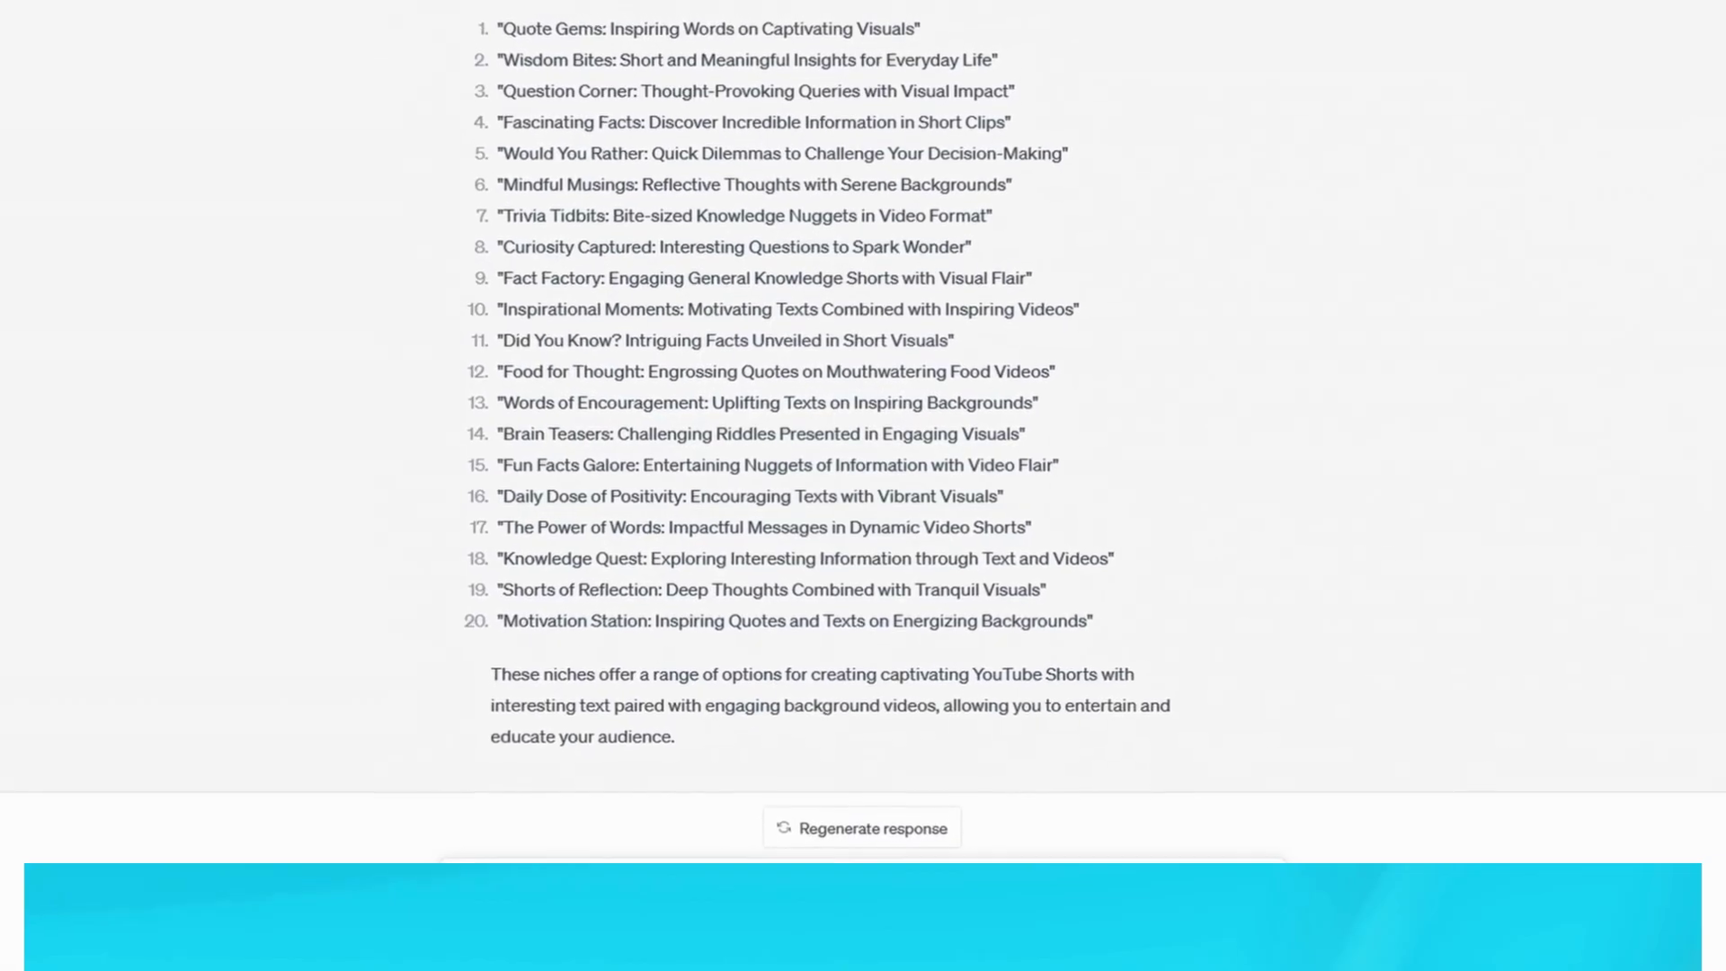
Step: Request 100 interesting brain teasers from ChatGPT, then stop the reply
type("generate me 100 interesting brain teasers")
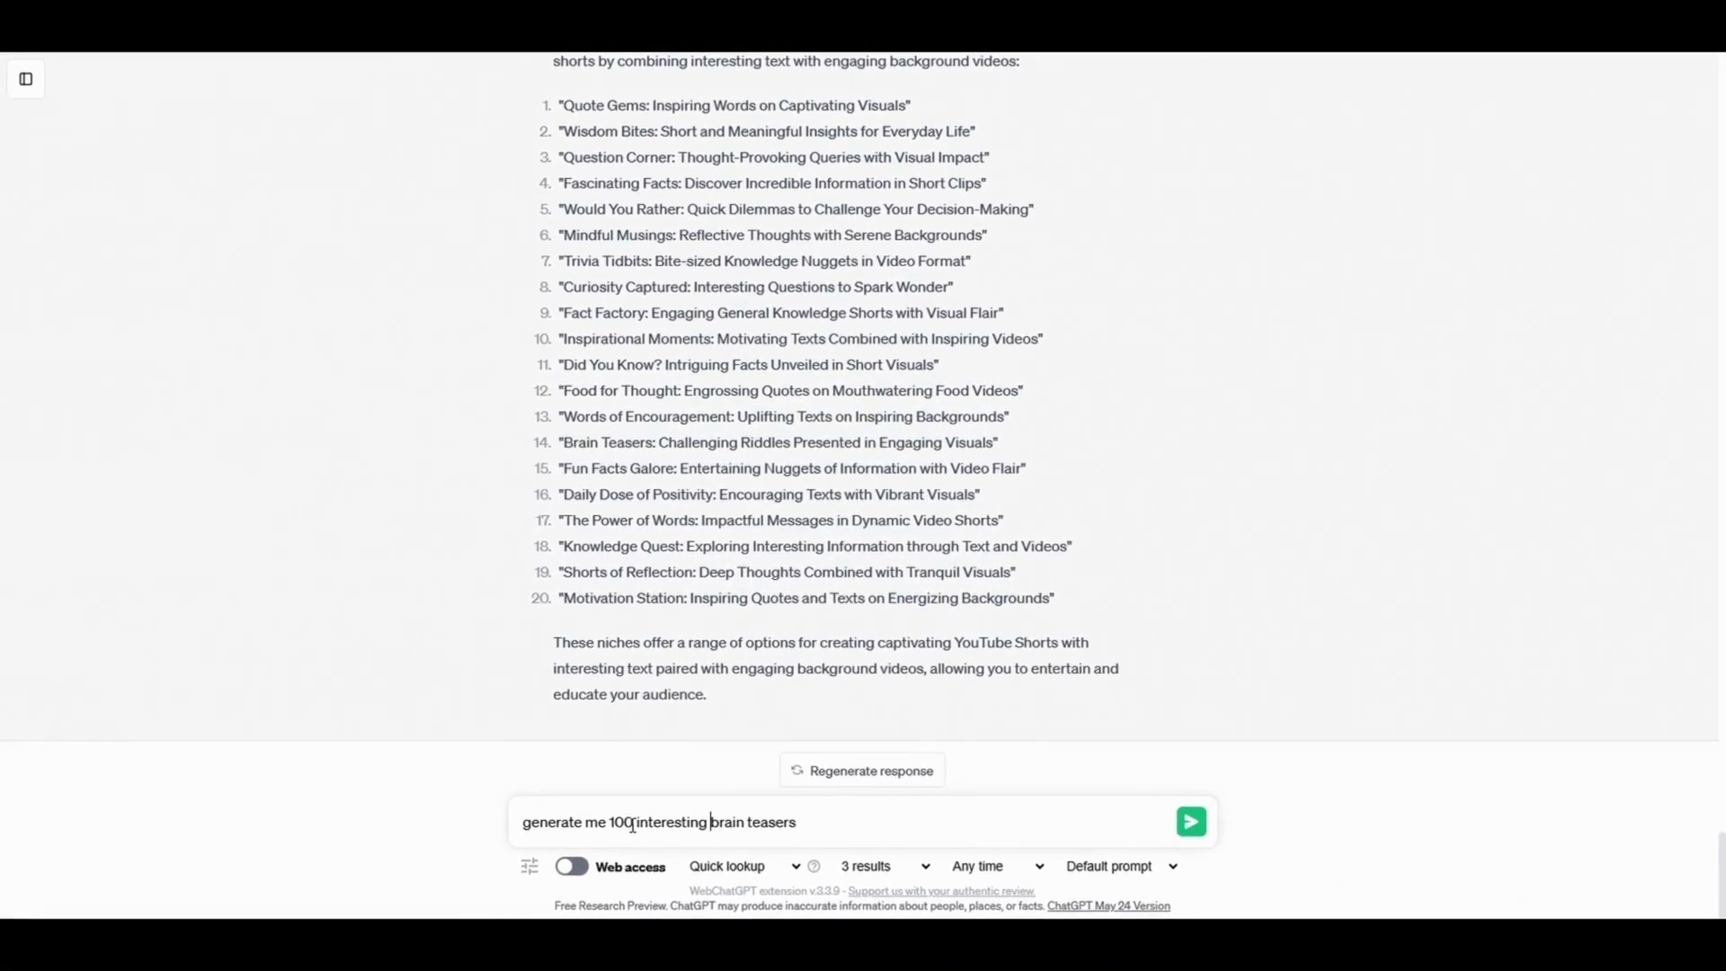
type("basic")
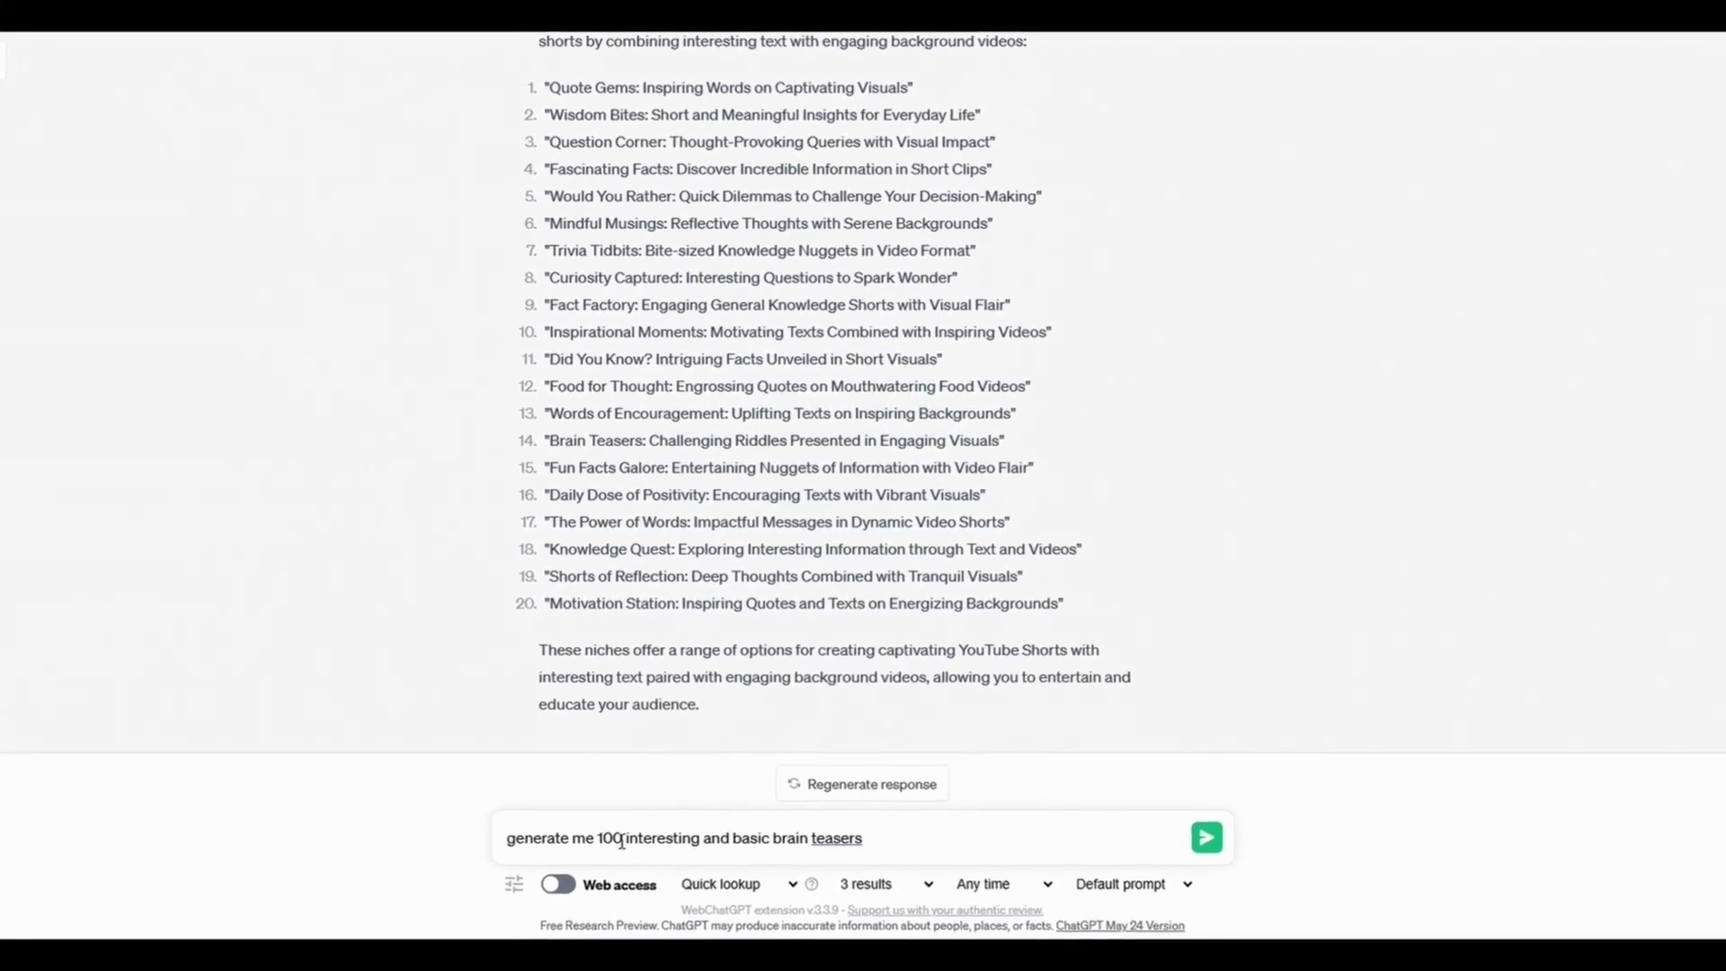
key("Return")
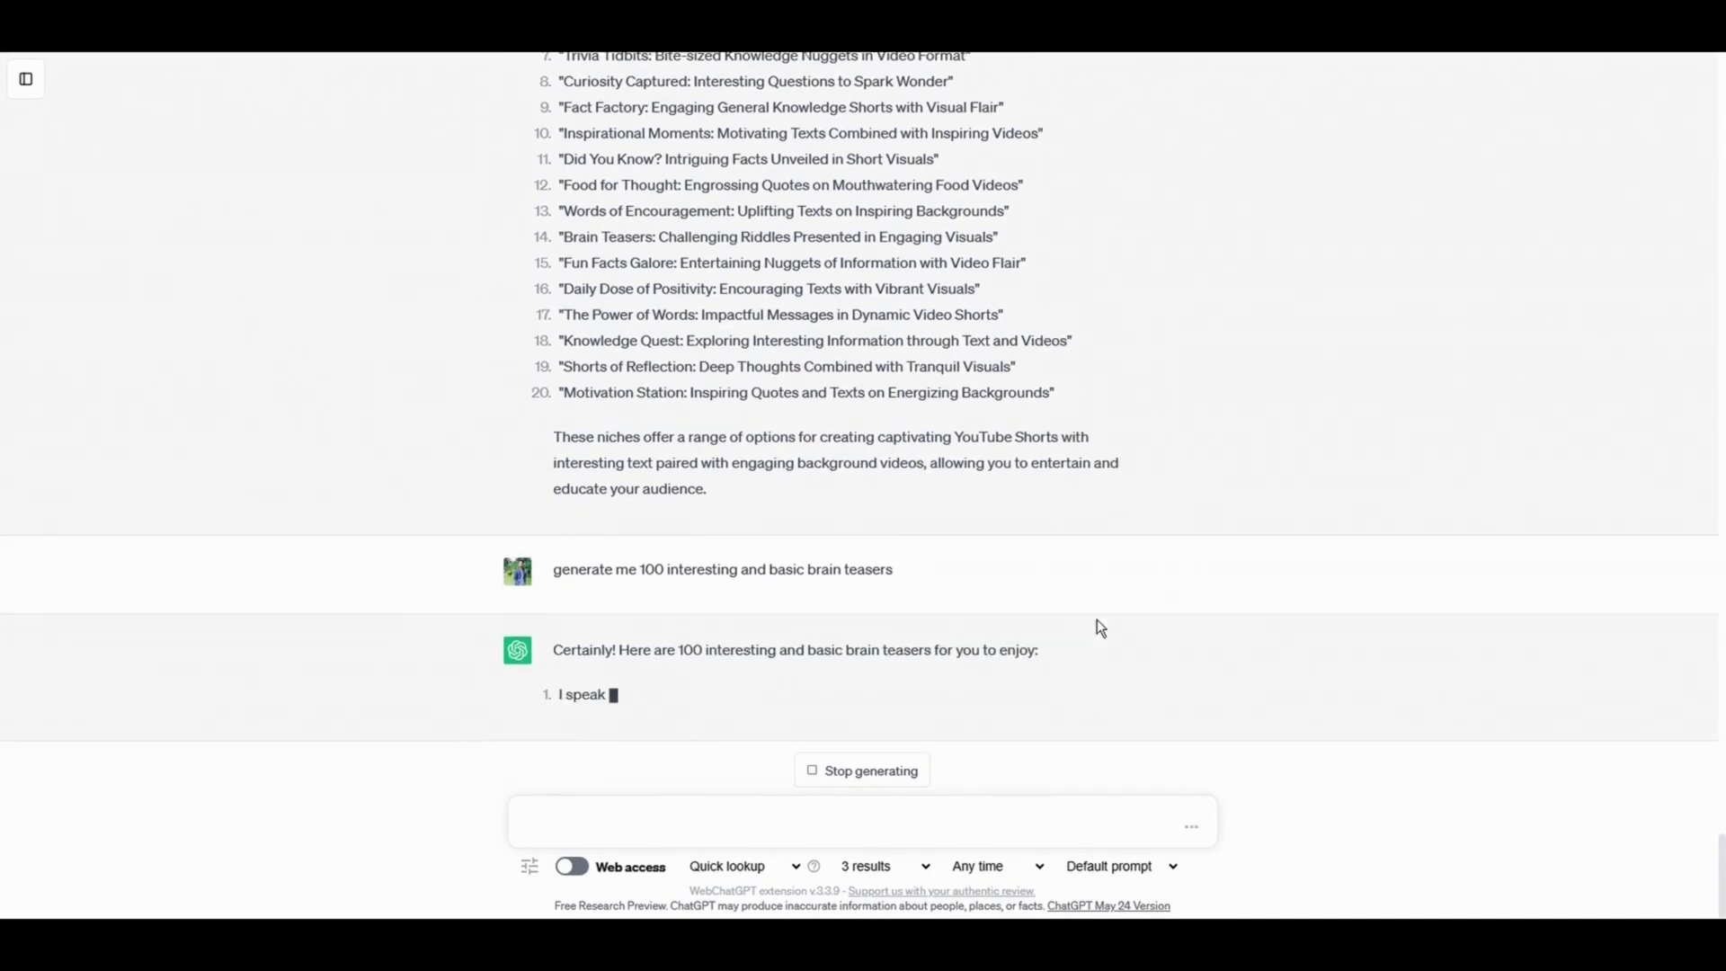
left_click(1177, 570)
left_click(908, 526)
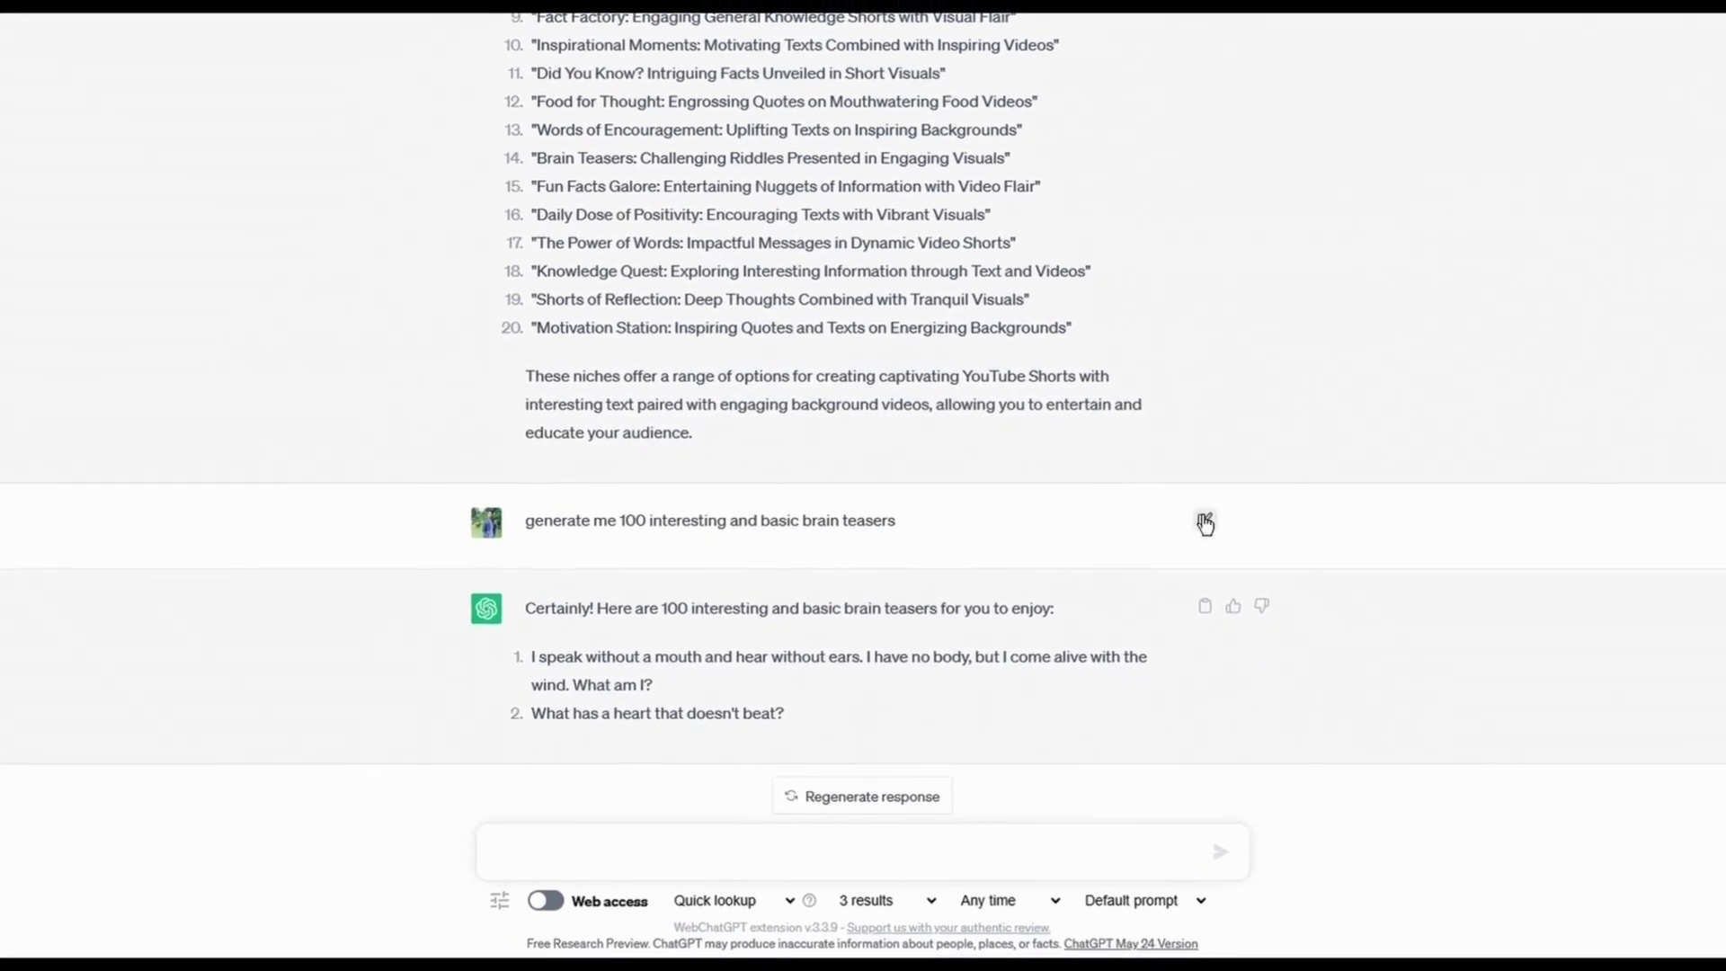
Step: Resubmit the brain teaser prompt asking for answers and read through the resulting table
left_click(1206, 521)
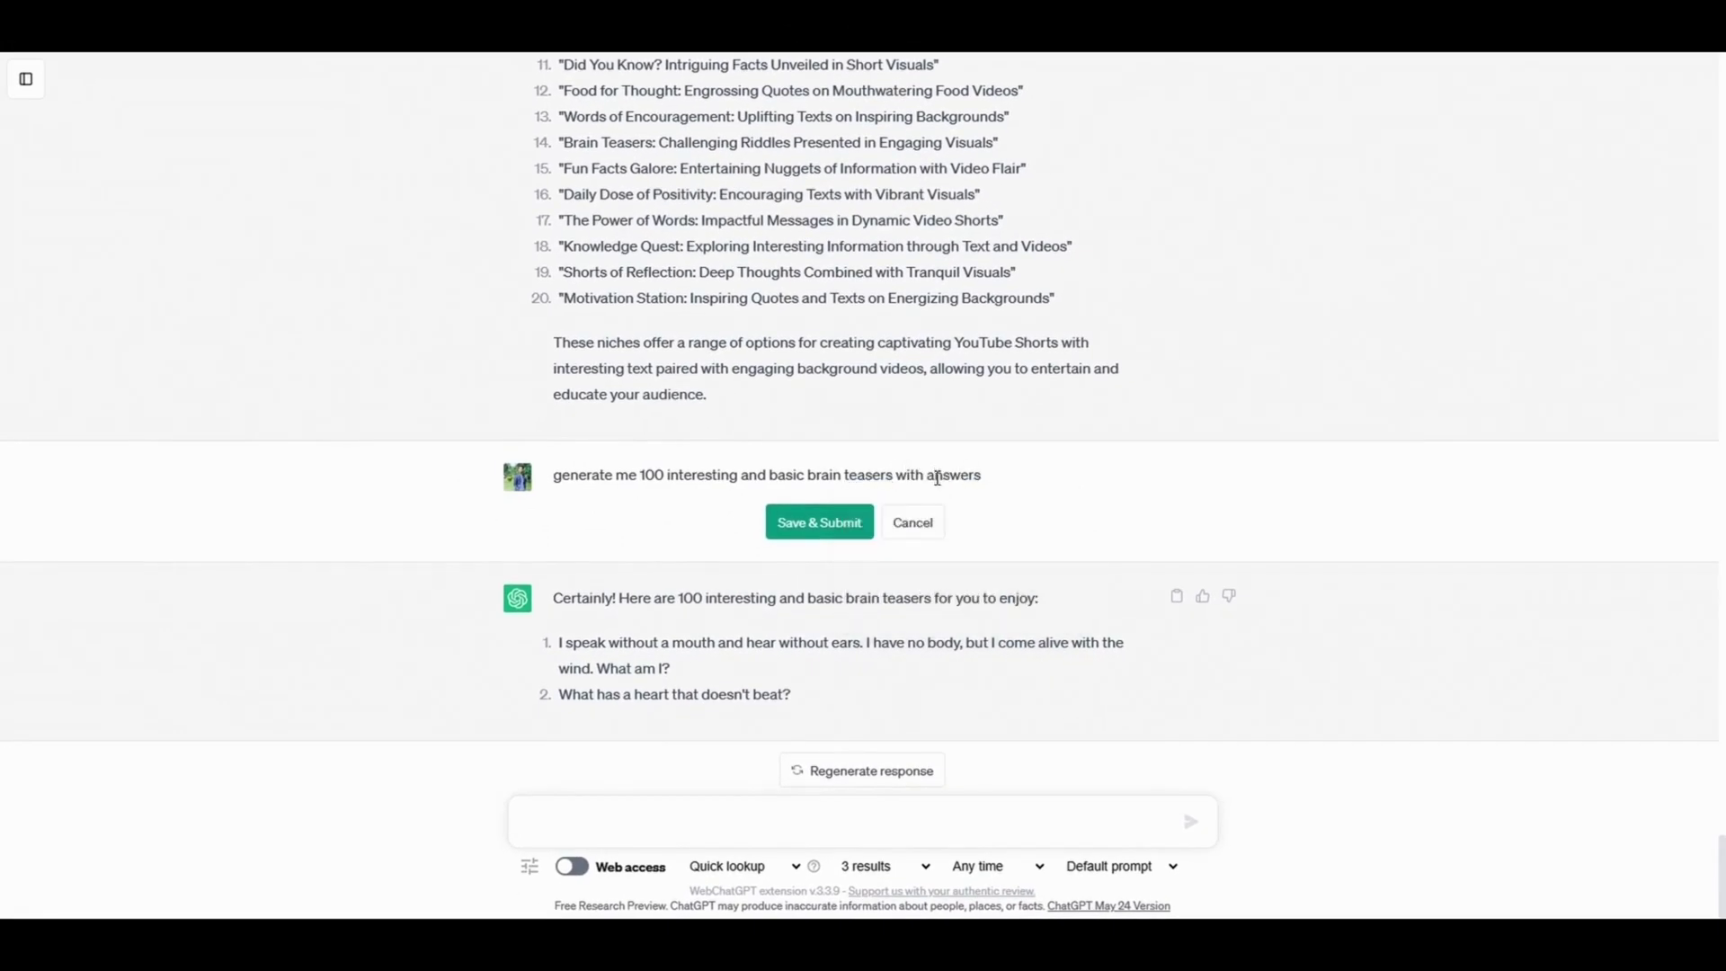
left_click(819, 523)
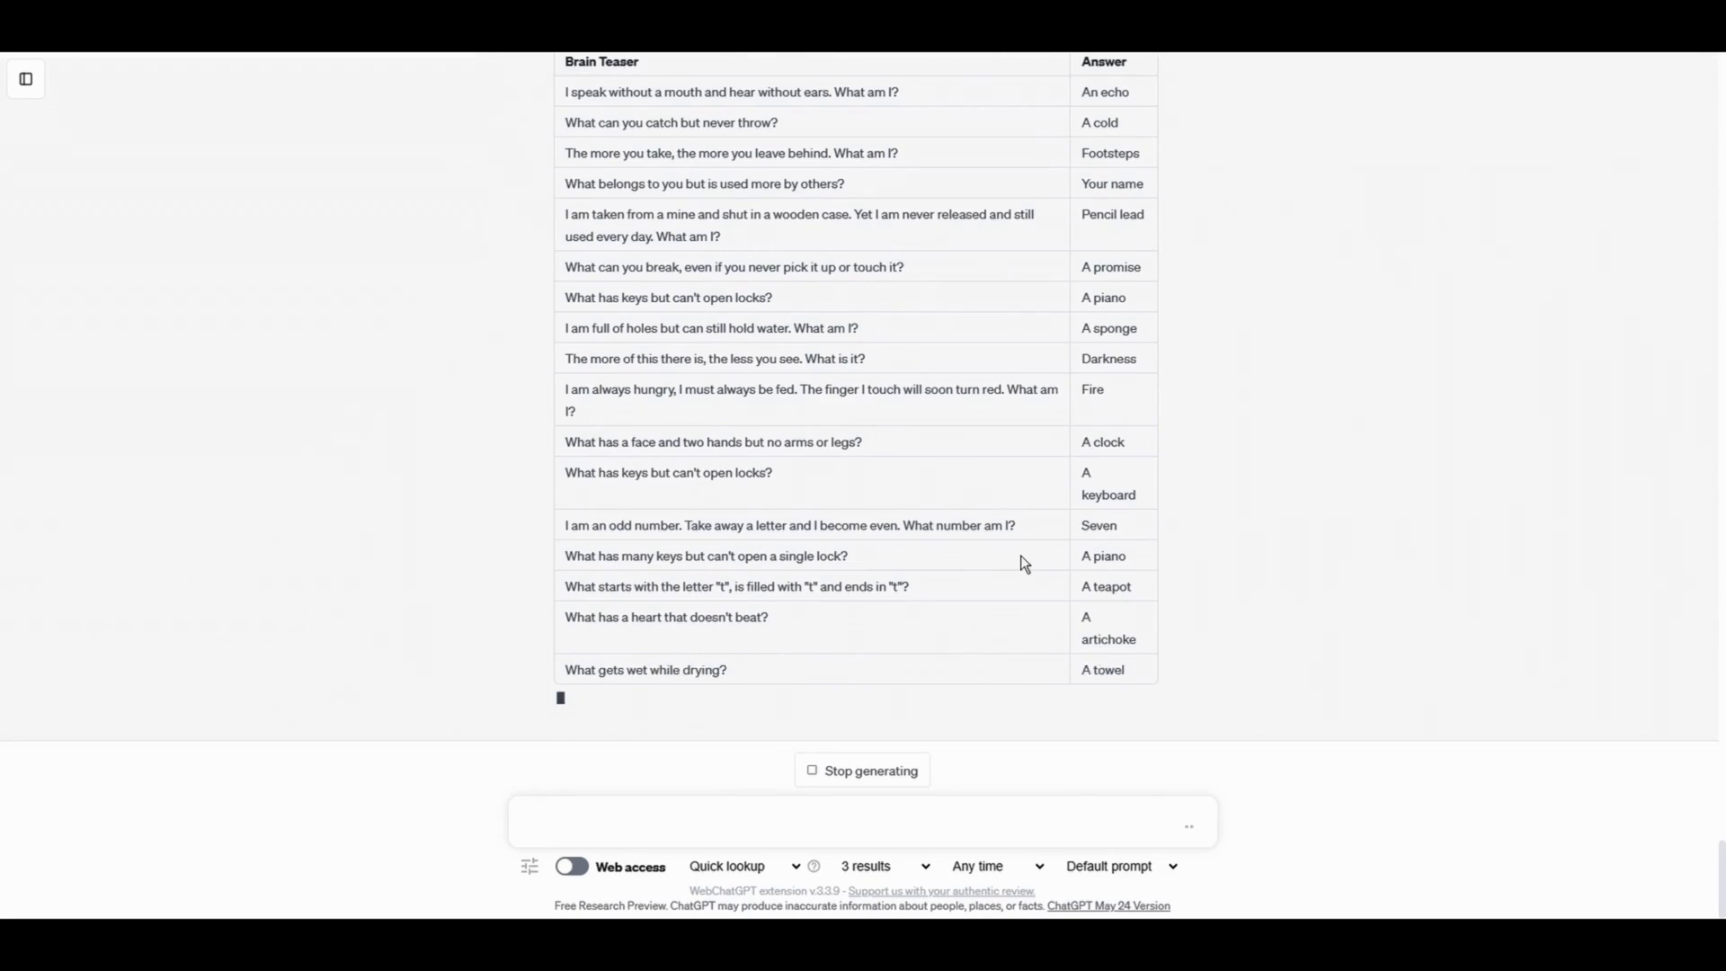
scroll(1025, 564, "up", 4)
scroll(905, 485, "down", 3)
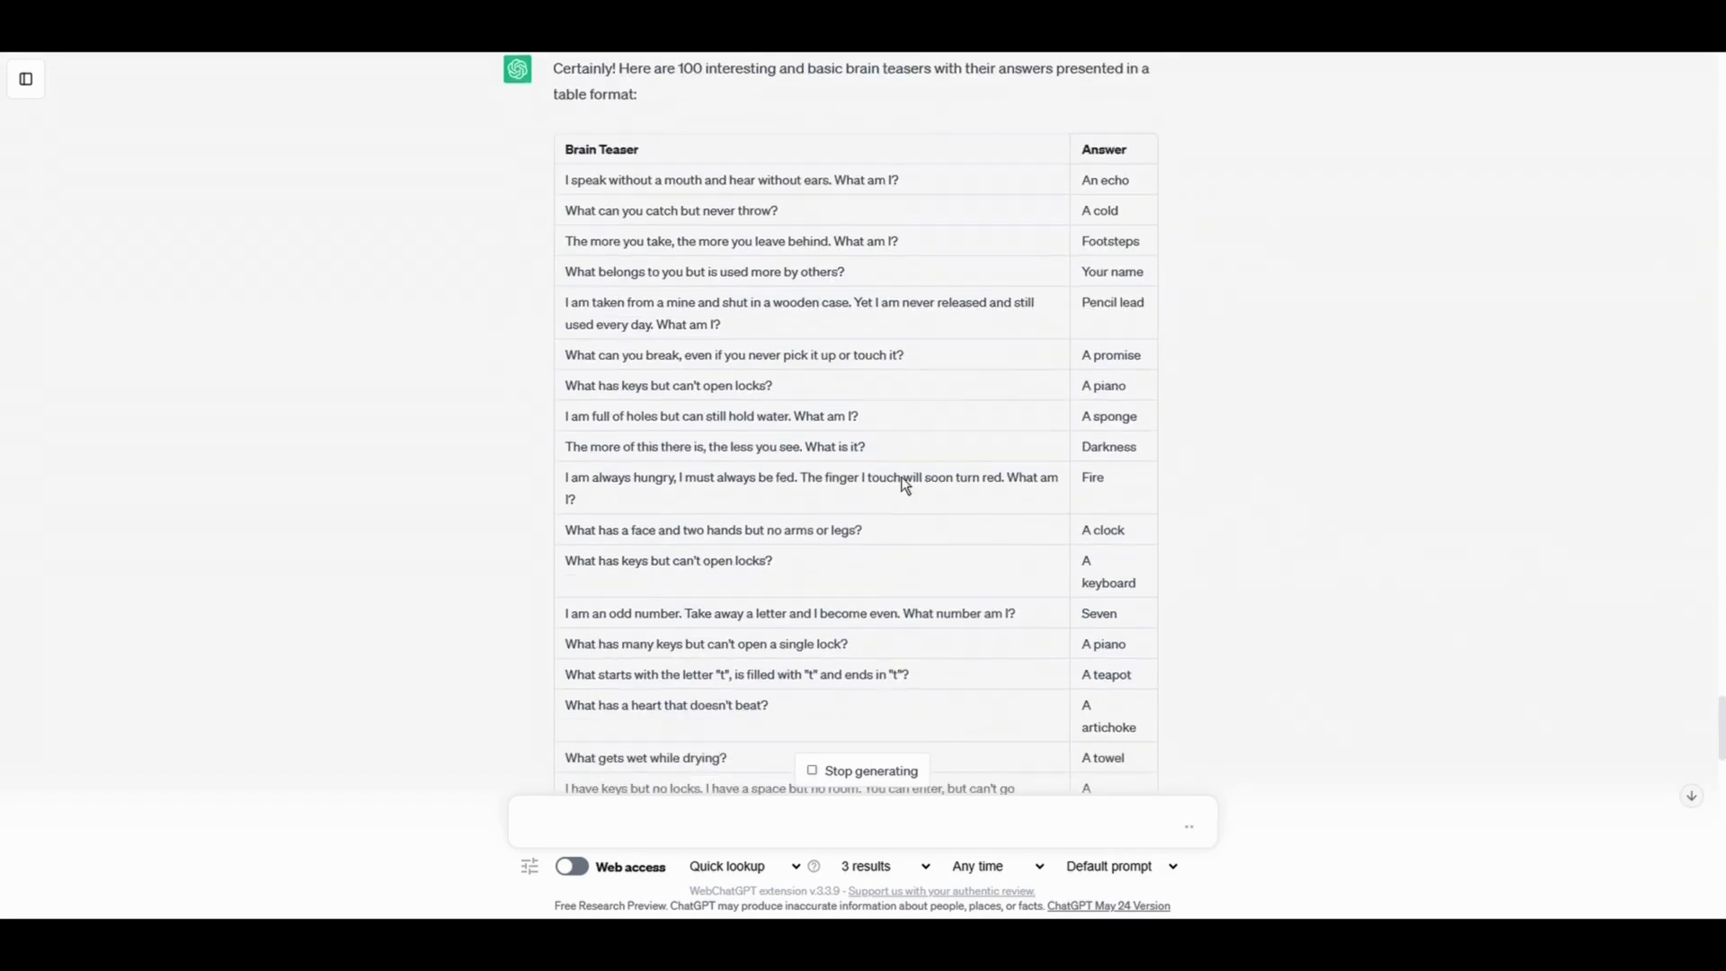
scroll(904, 477, "down", 3)
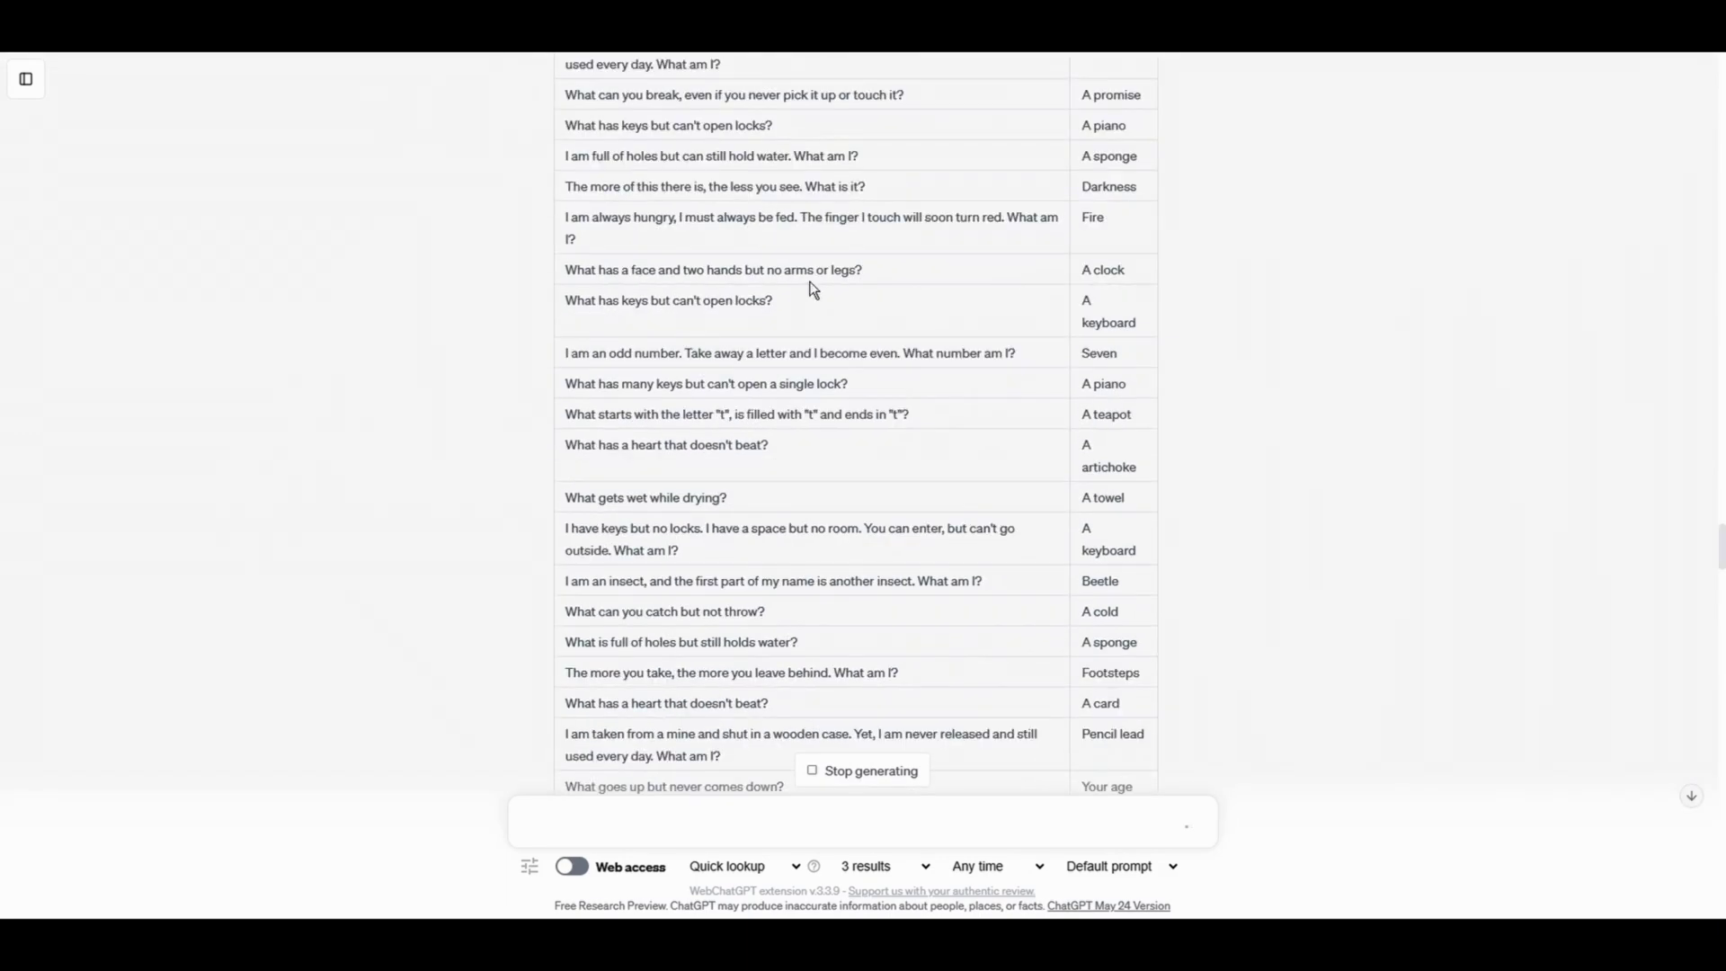
scroll(921, 516, "down", 1)
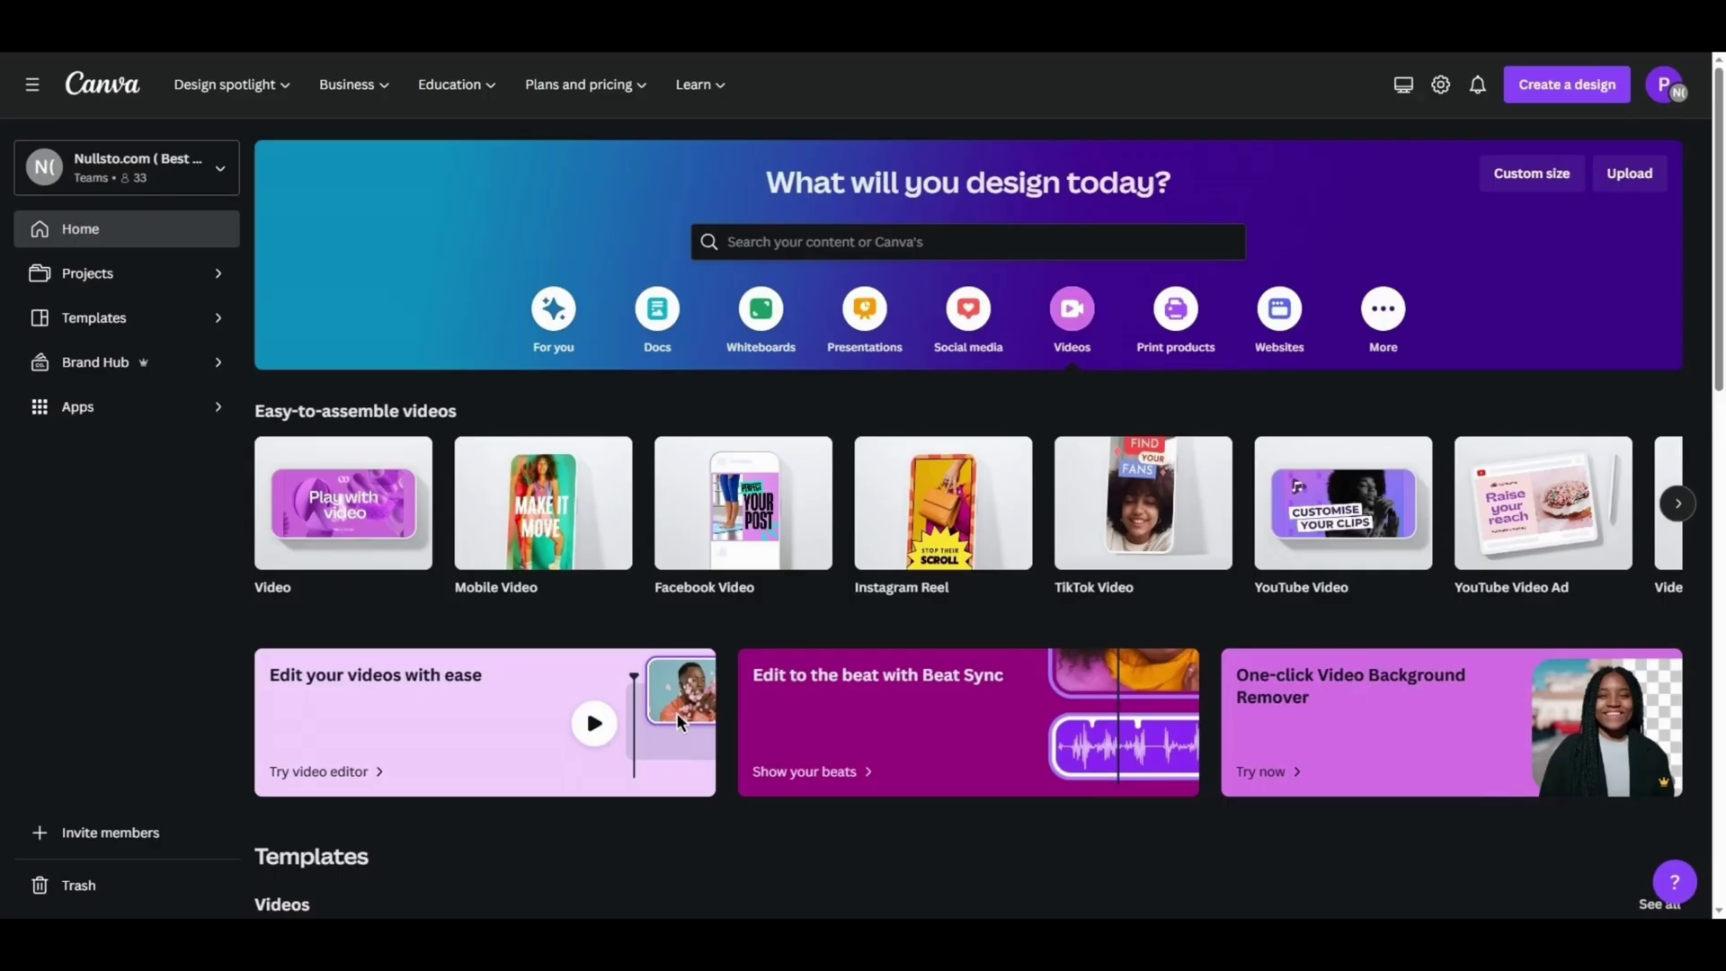
Step: Clear the earlier riddle template and puzzle element searches
scroll(829, 266, "down", 4)
scroll(829, 266, "up", 4)
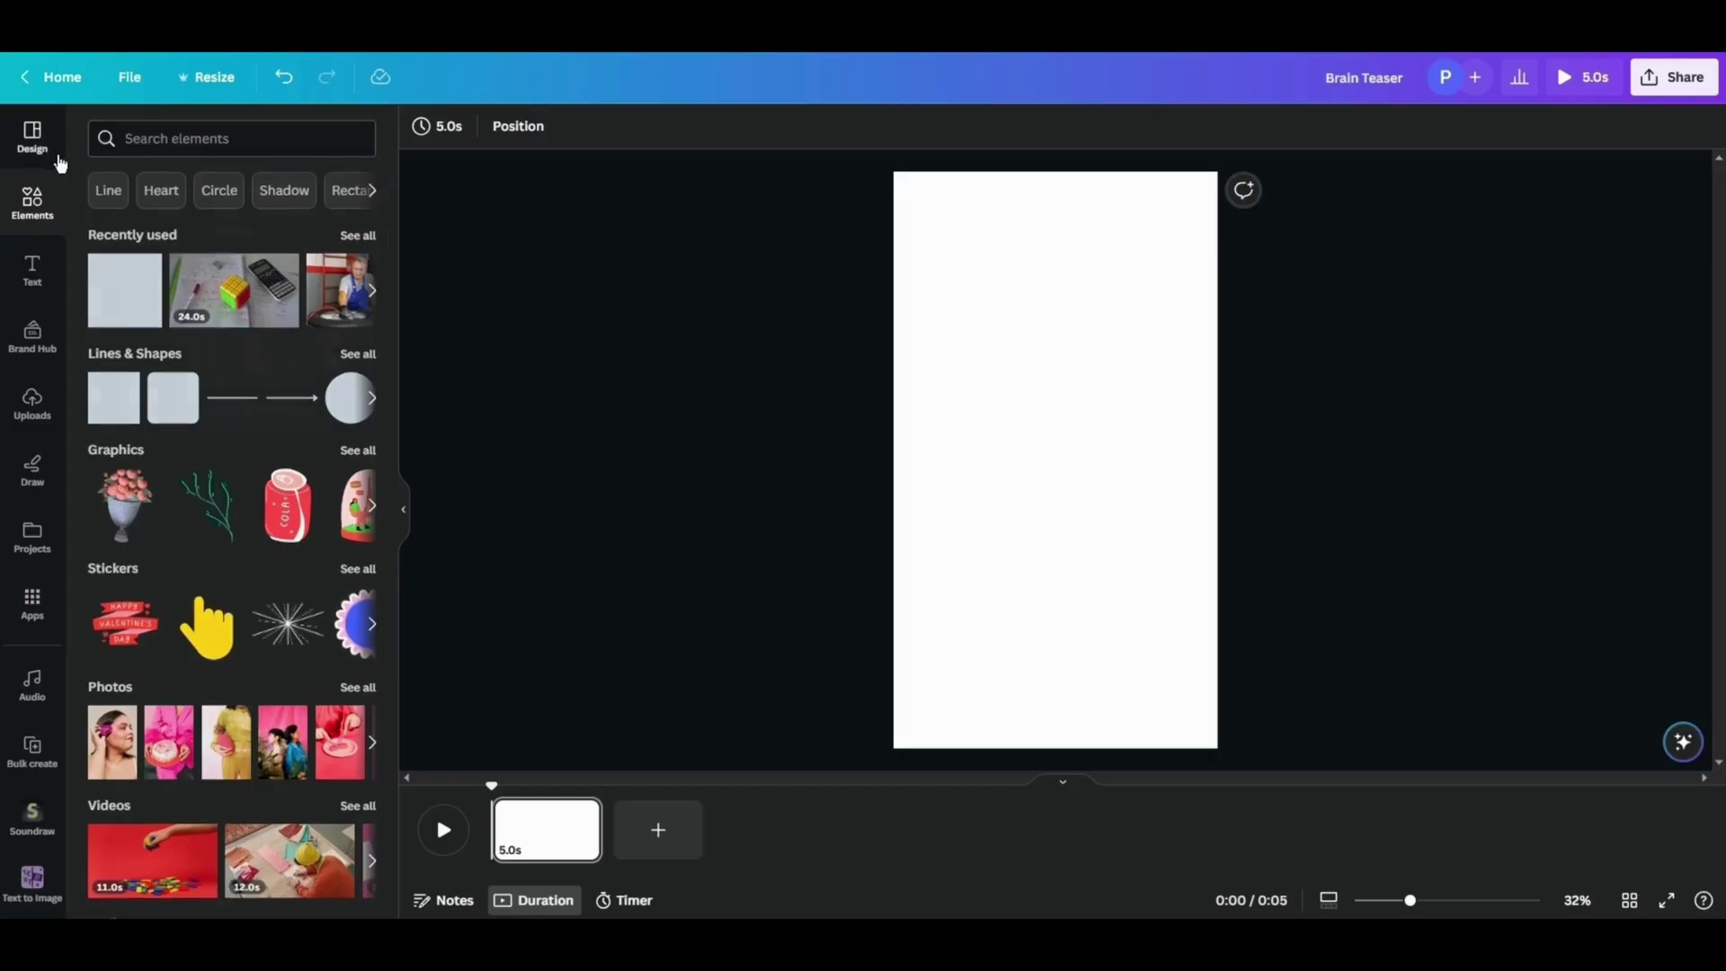
left_click(60, 162)
left_click(324, 137)
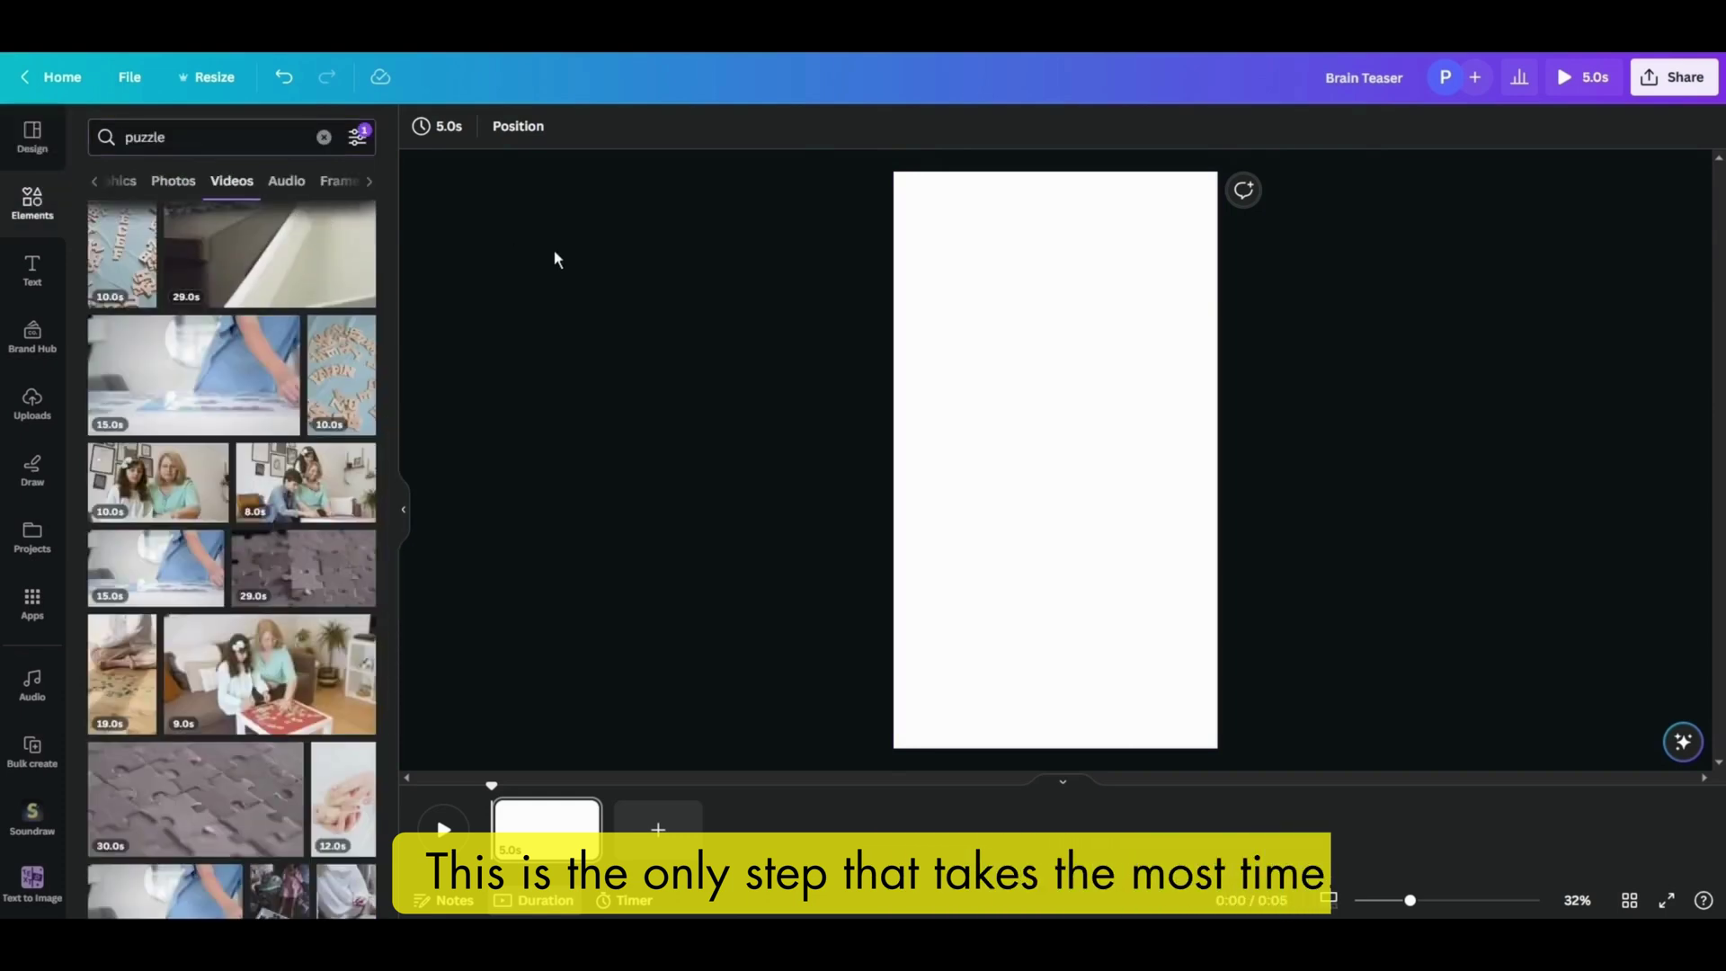
left_click(47, 216)
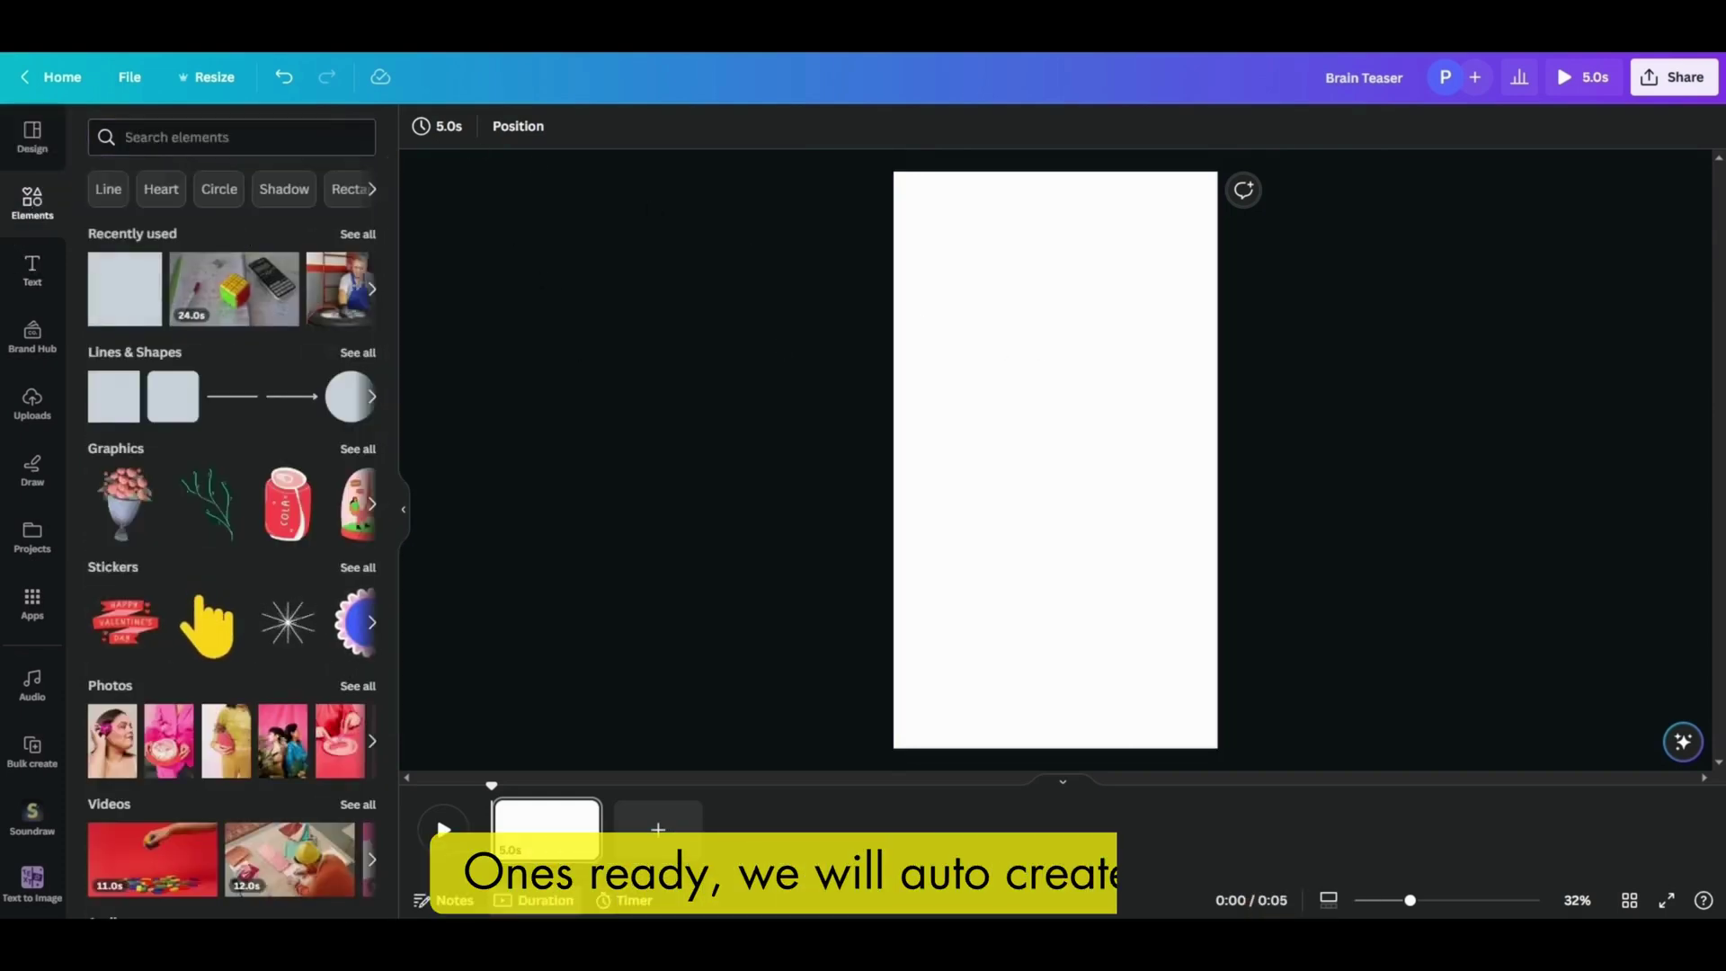
Step: Run an element search for 'brain teaser'
left_click(196, 139)
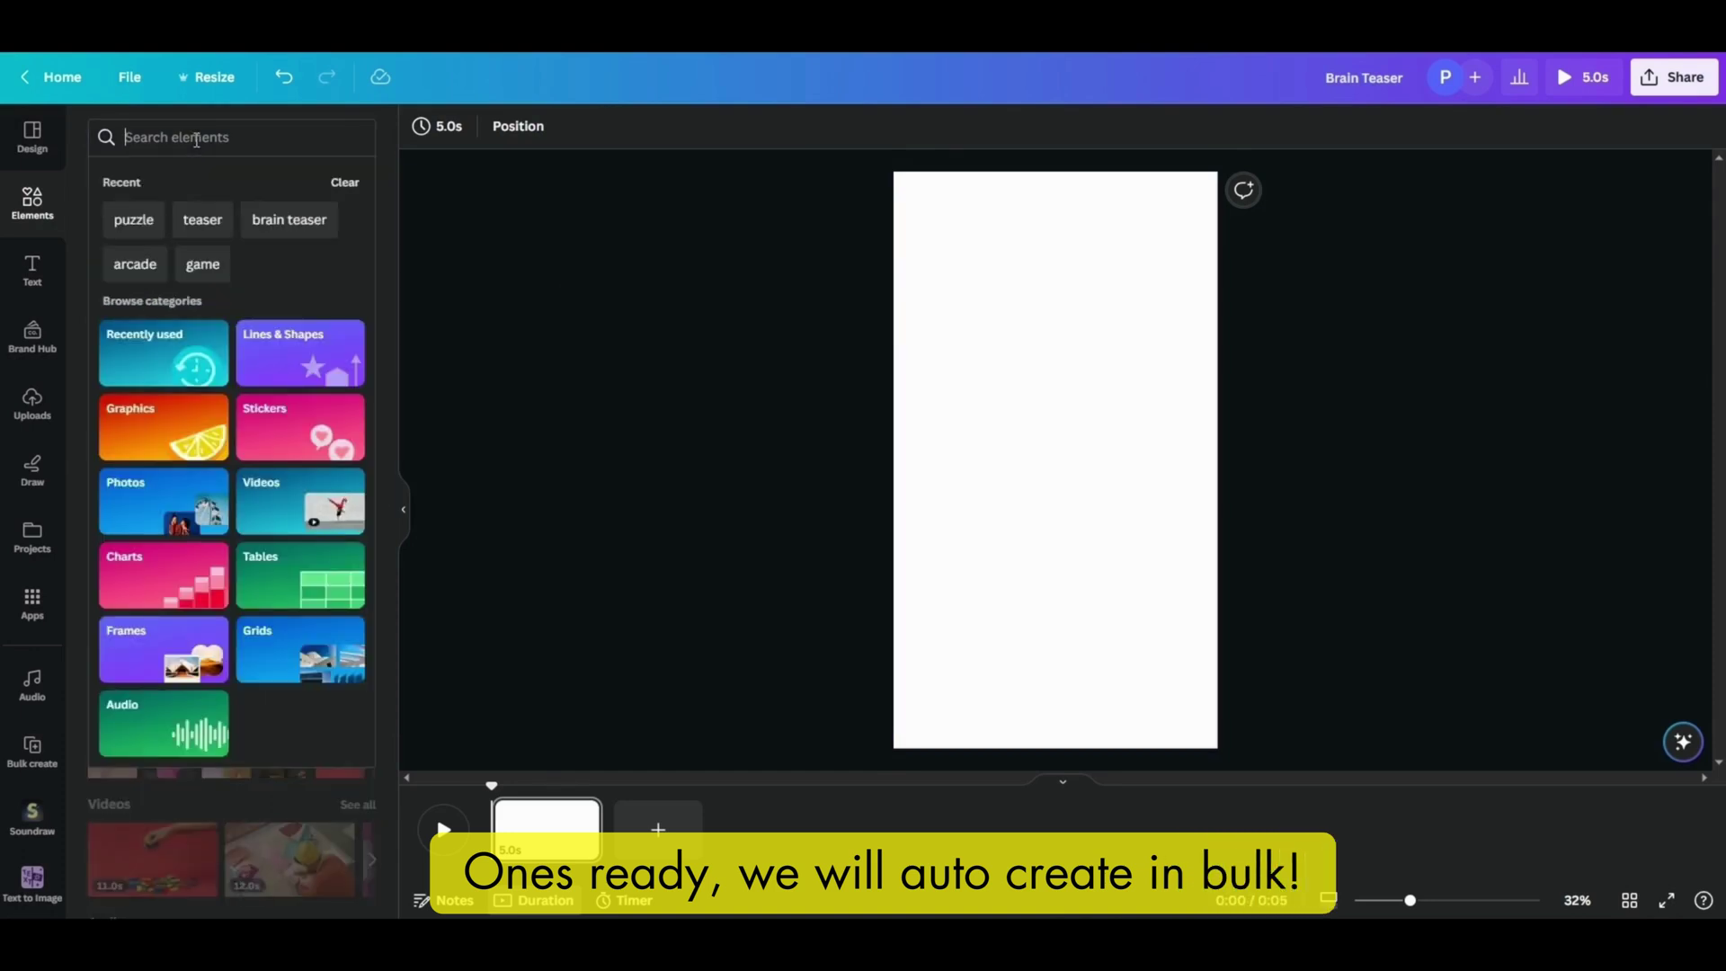
type("breain")
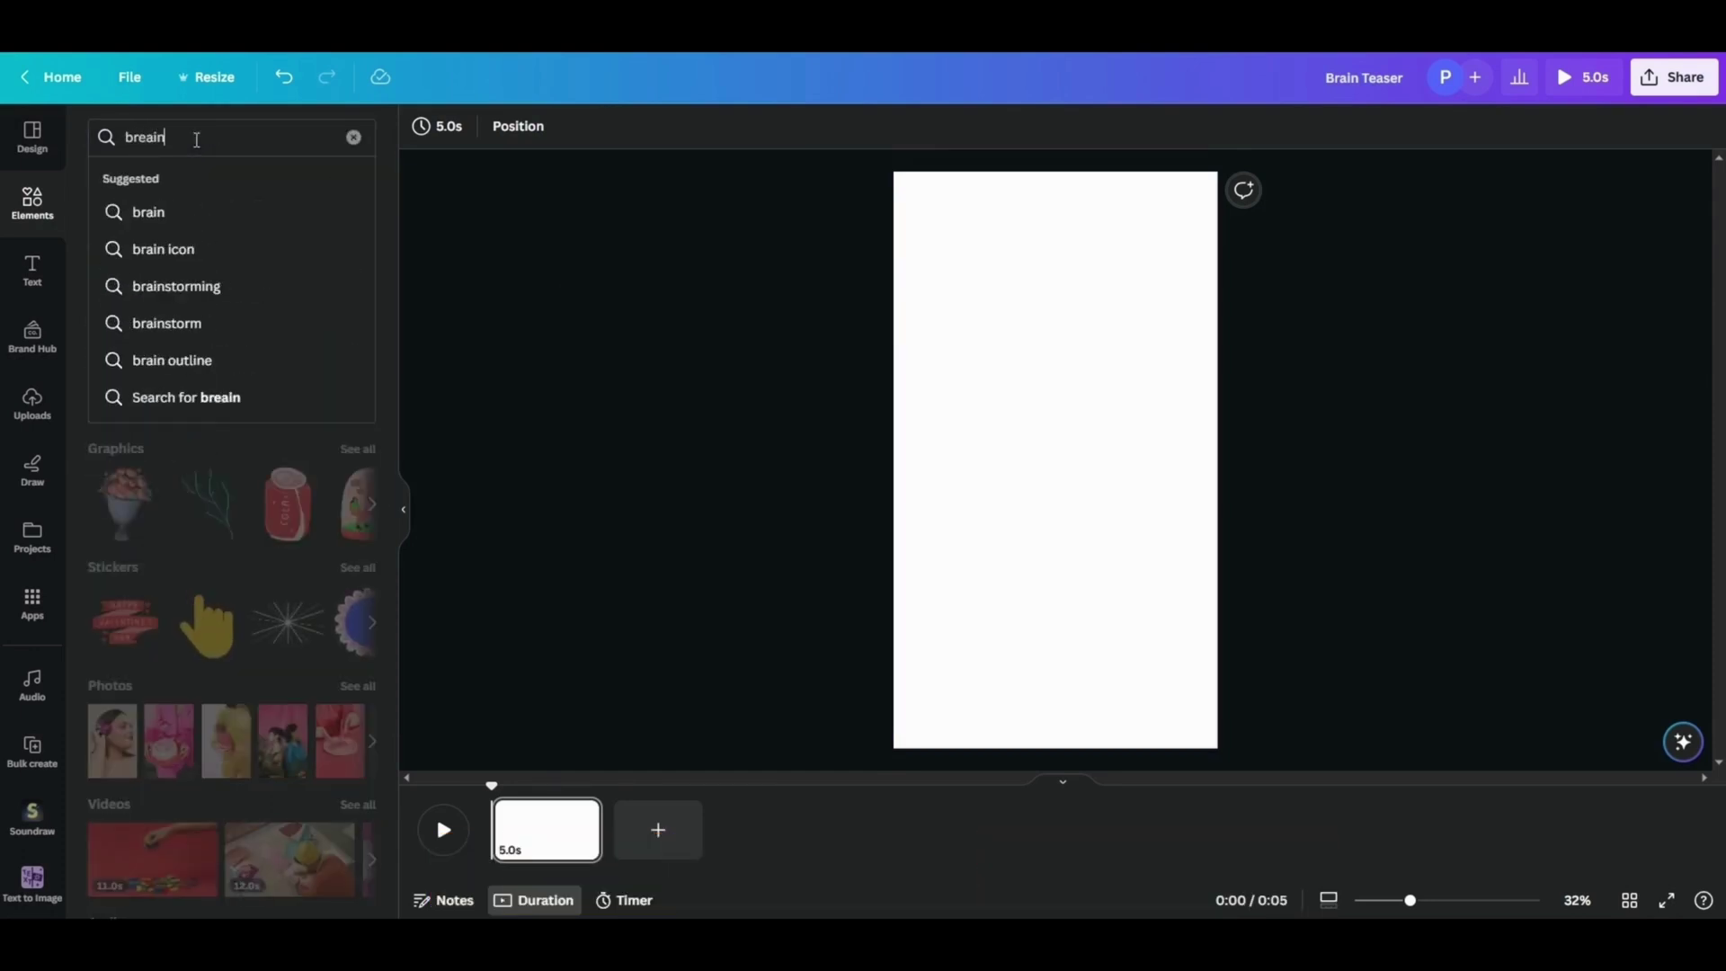
key("BackSpace")
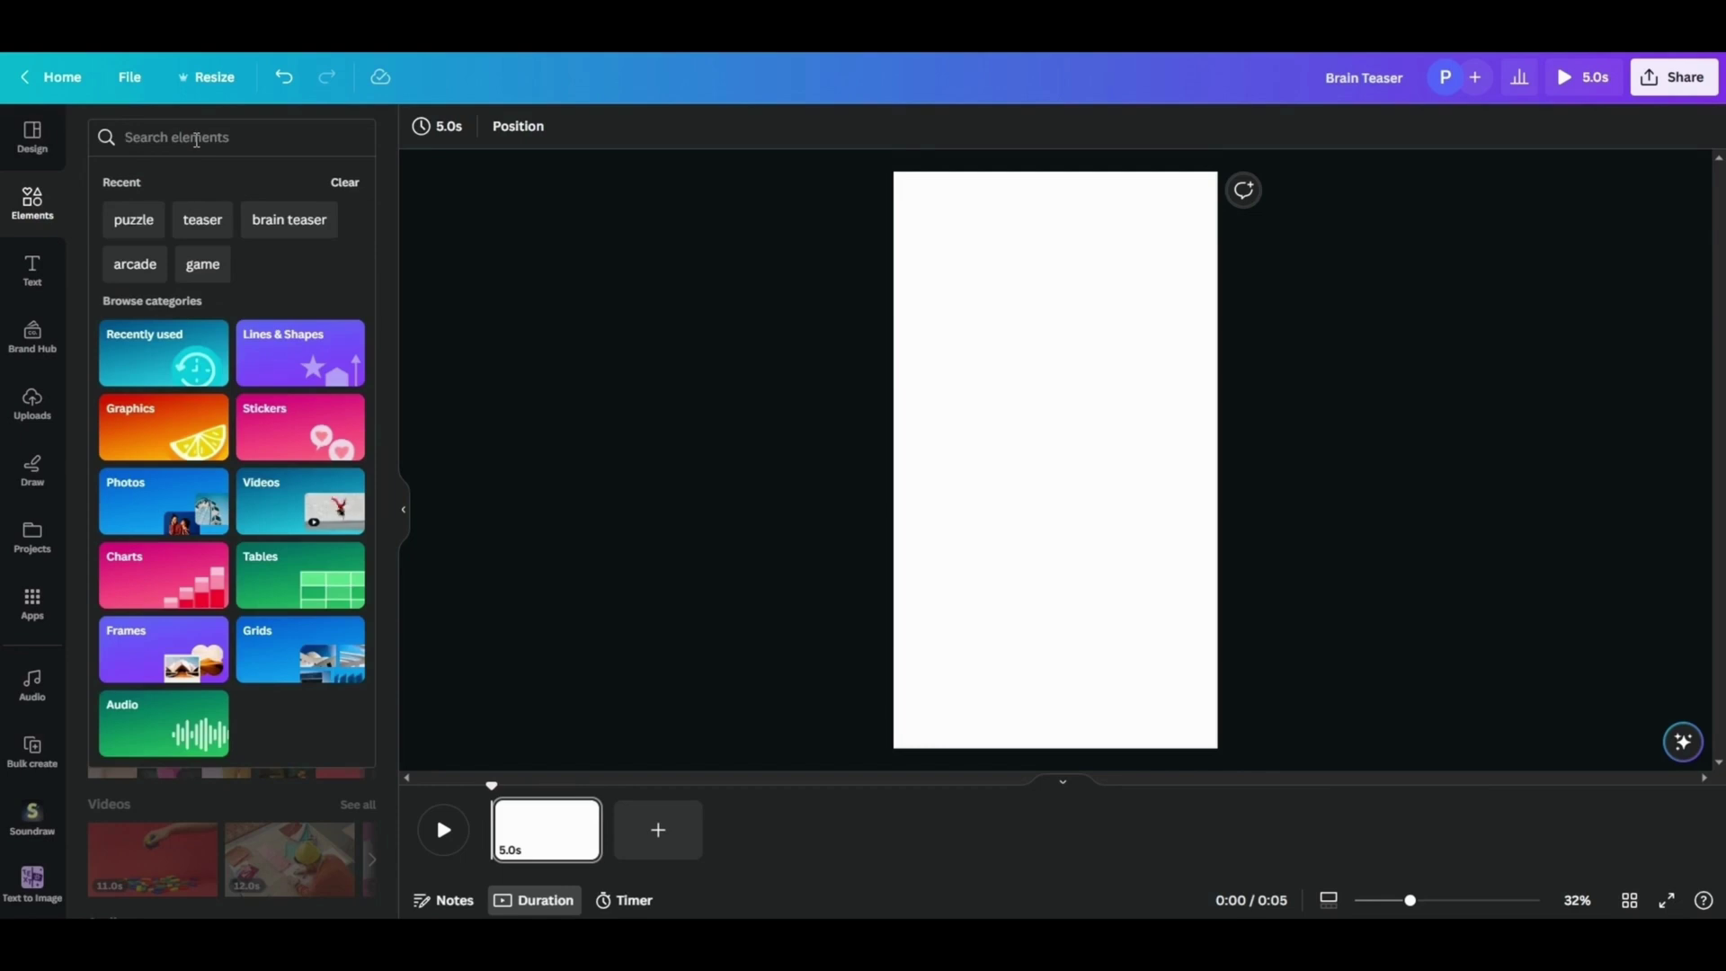
type("brain teaser")
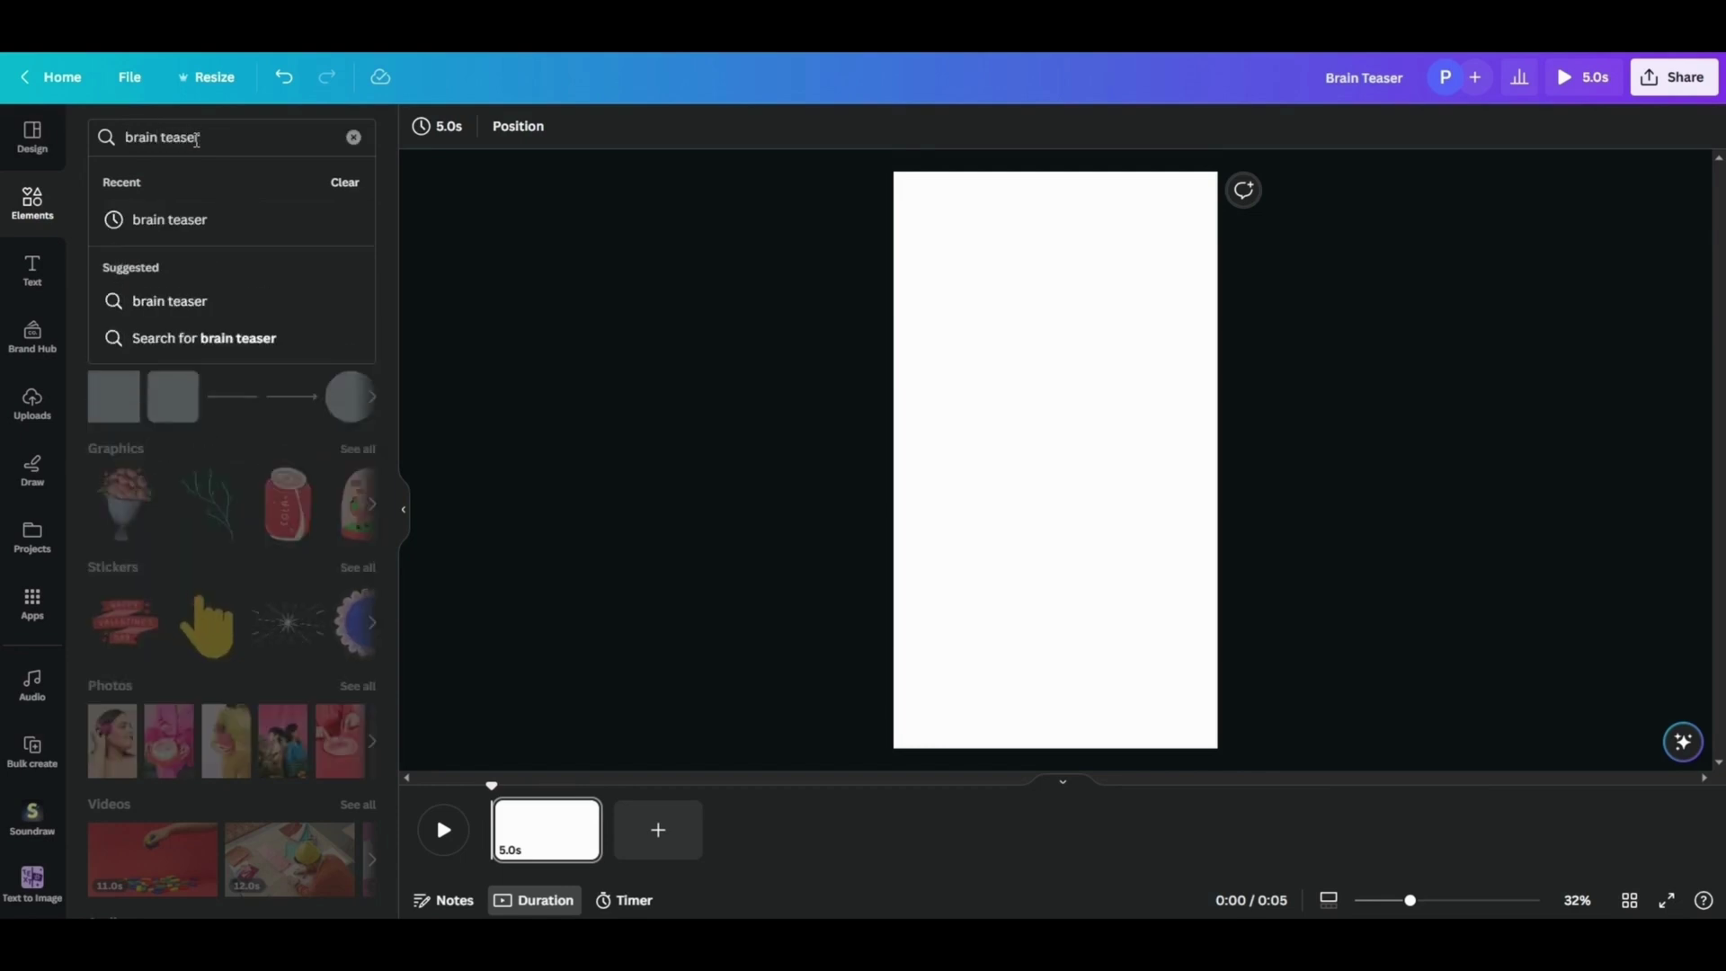
key("Return")
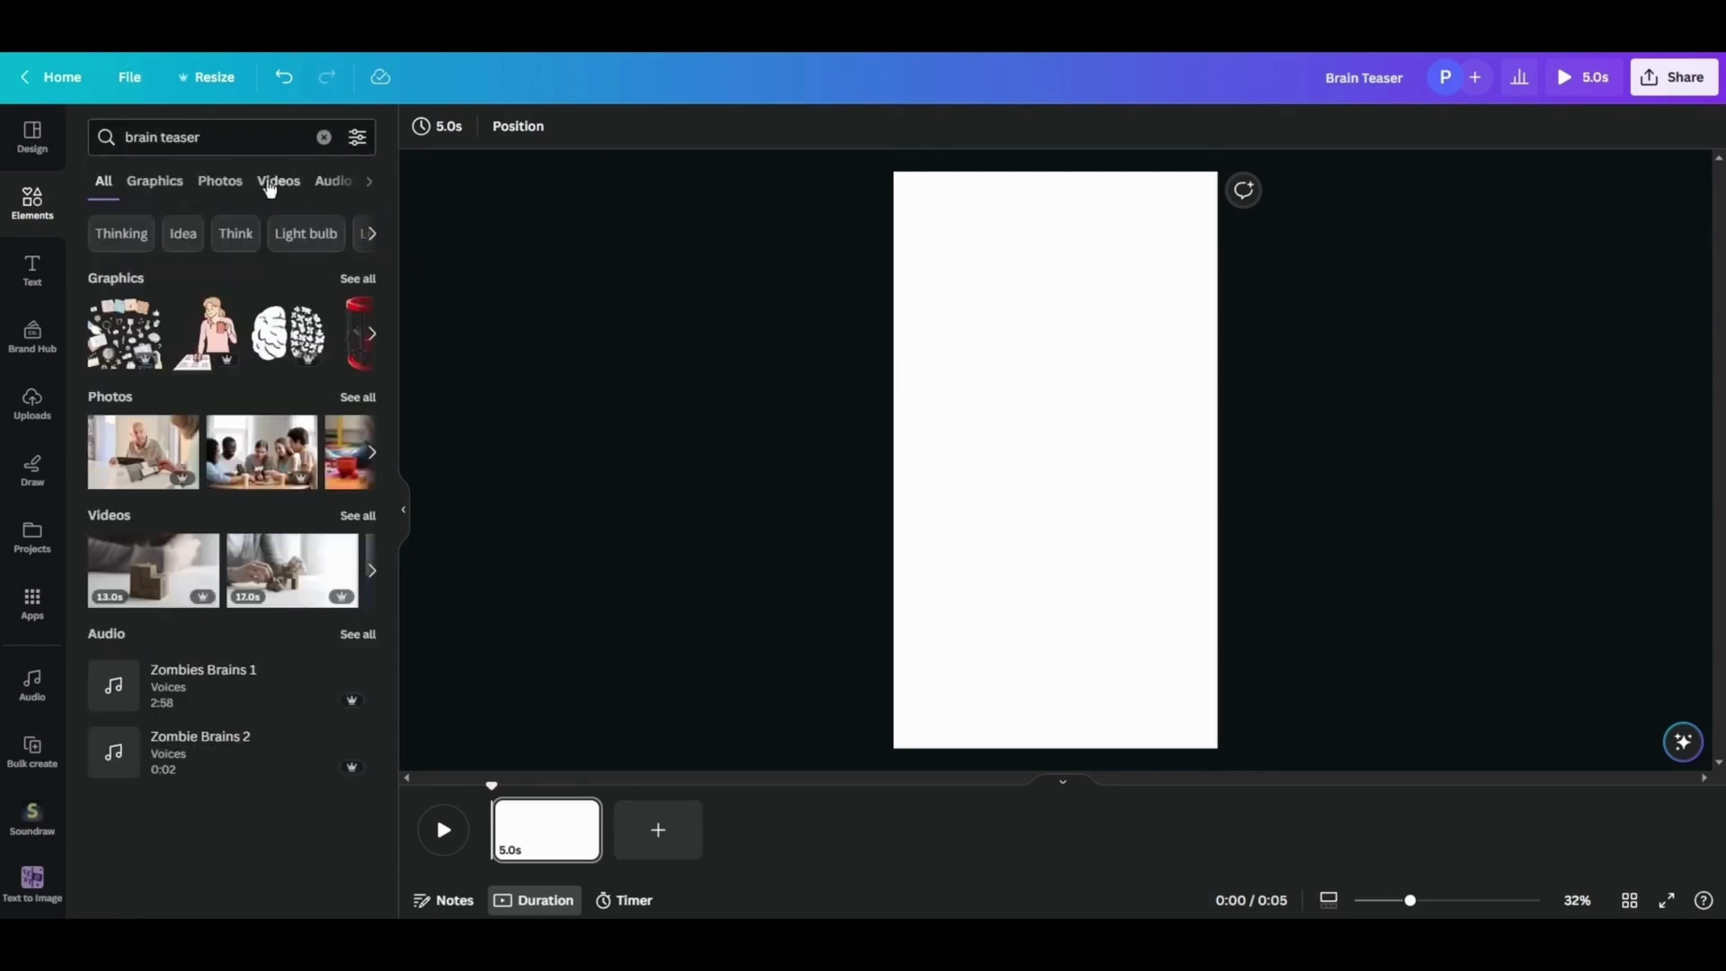
Step: Show brain teaser video results filtered to free items only
left_click(281, 182)
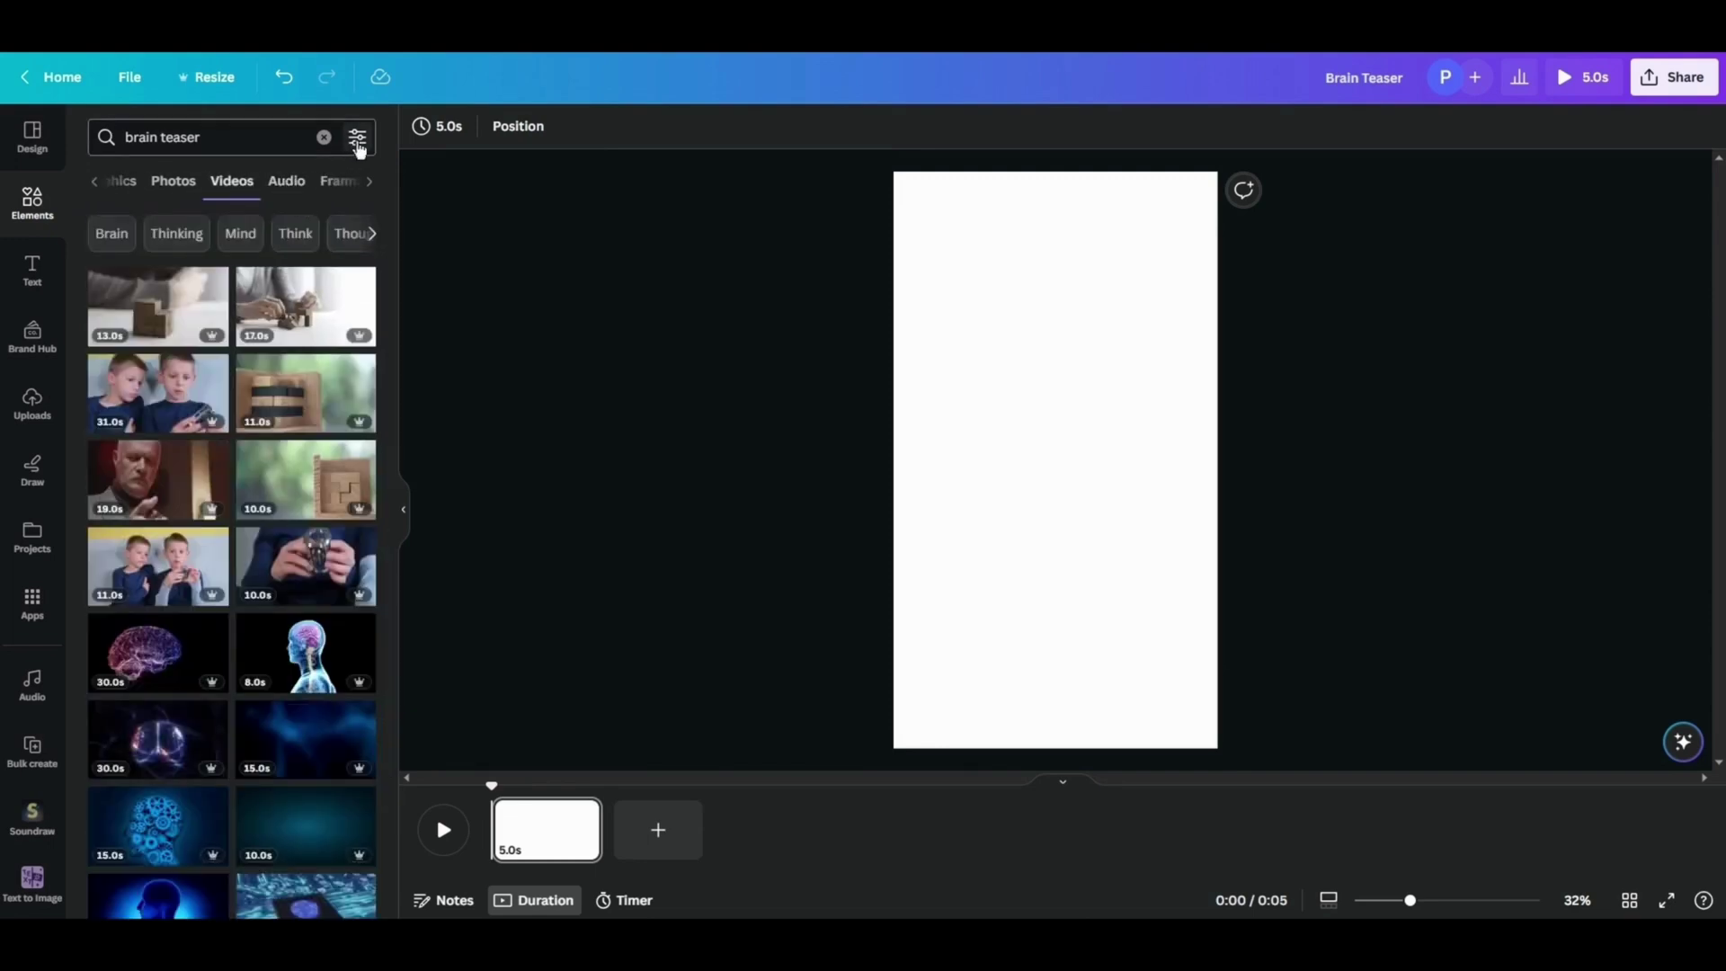
left_click(358, 142)
left_click(198, 646)
left_click(528, 293)
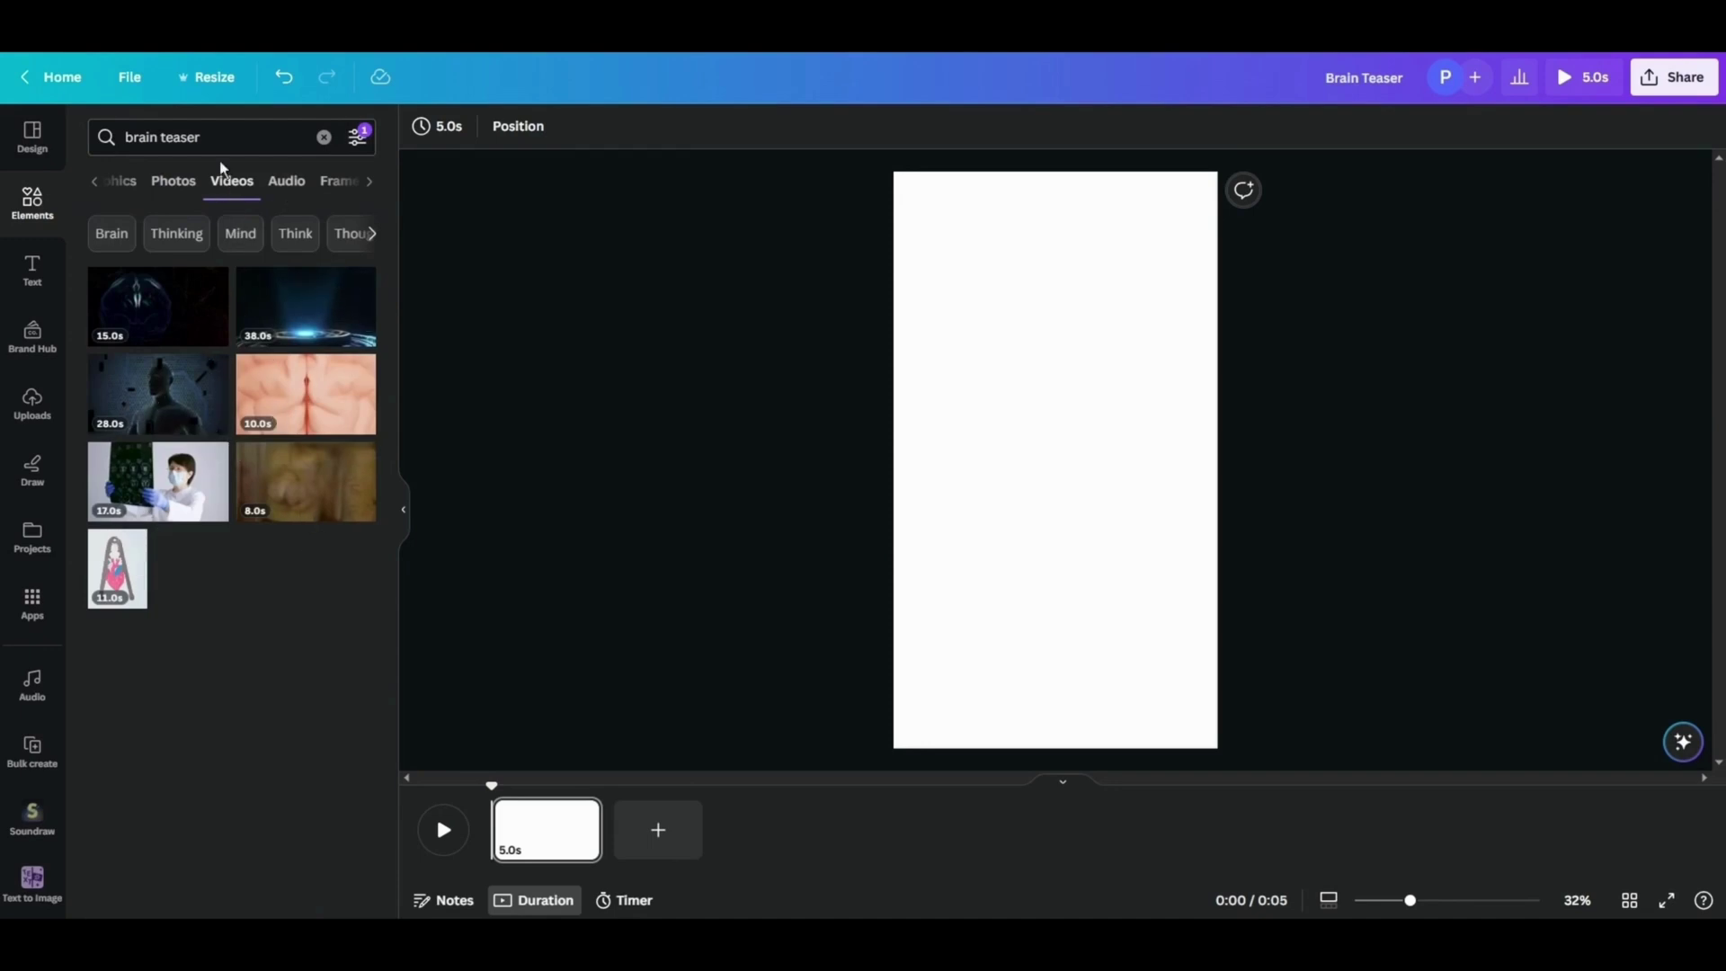
Step: Replace the search with 'puzzle' and switch to the Photos results
double_click(217, 137)
key("ctrl+a")
key("BackSpace")
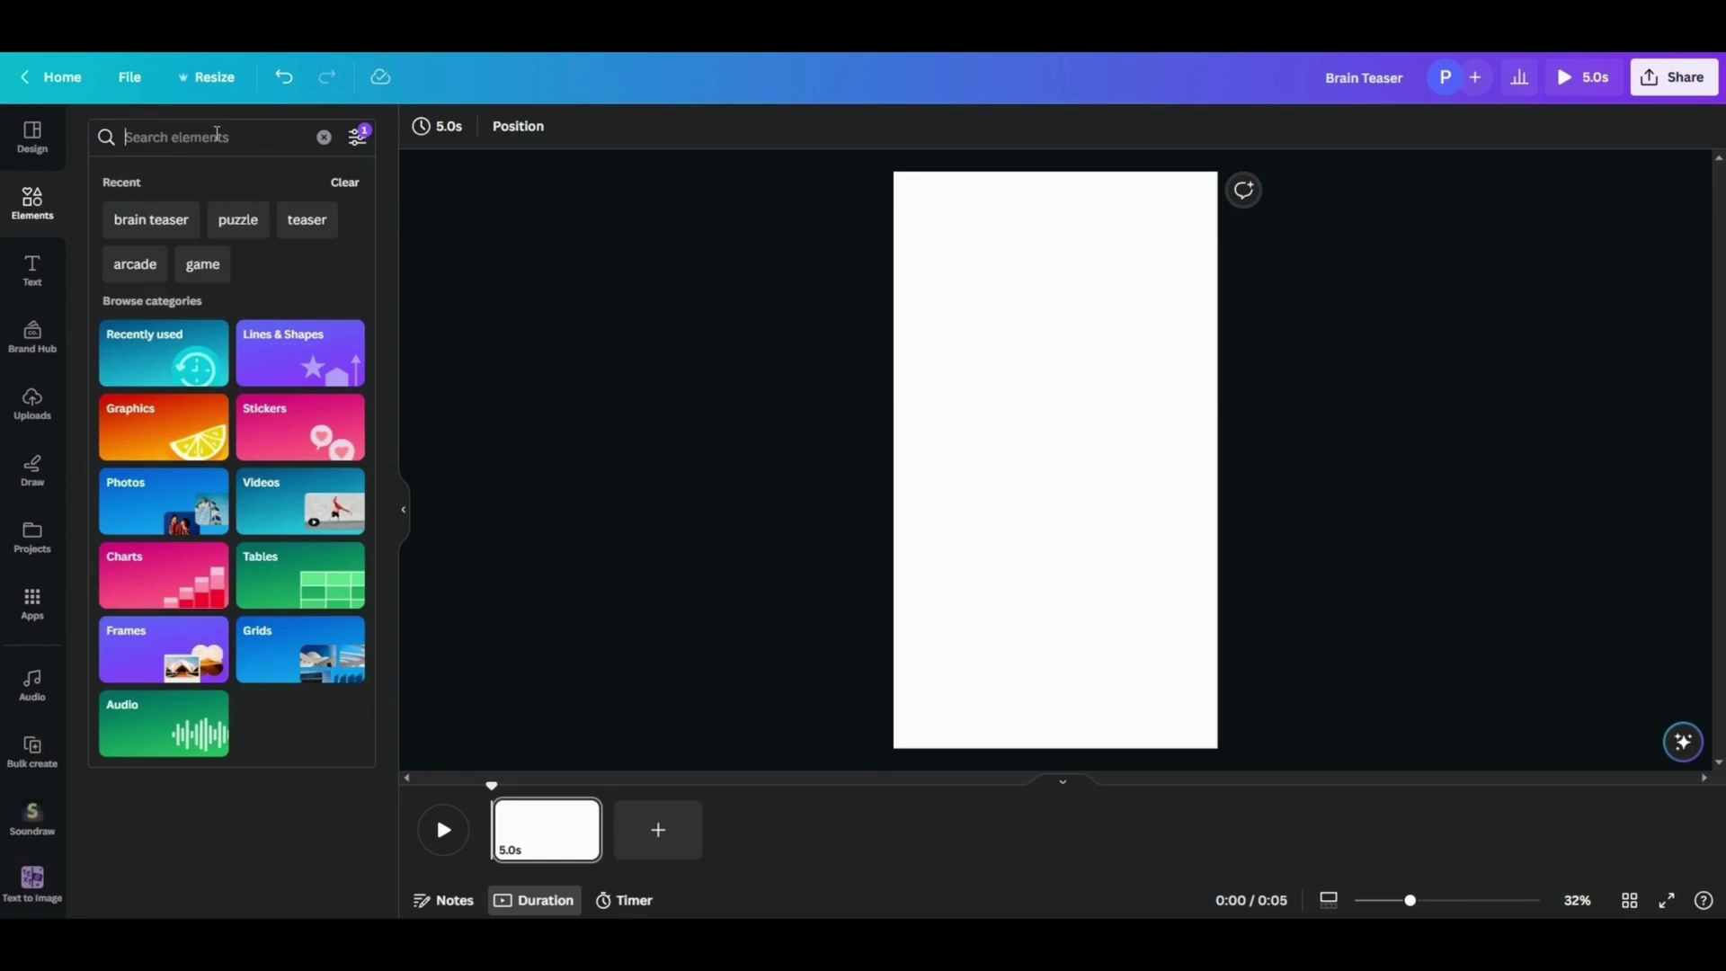
type("puzzle")
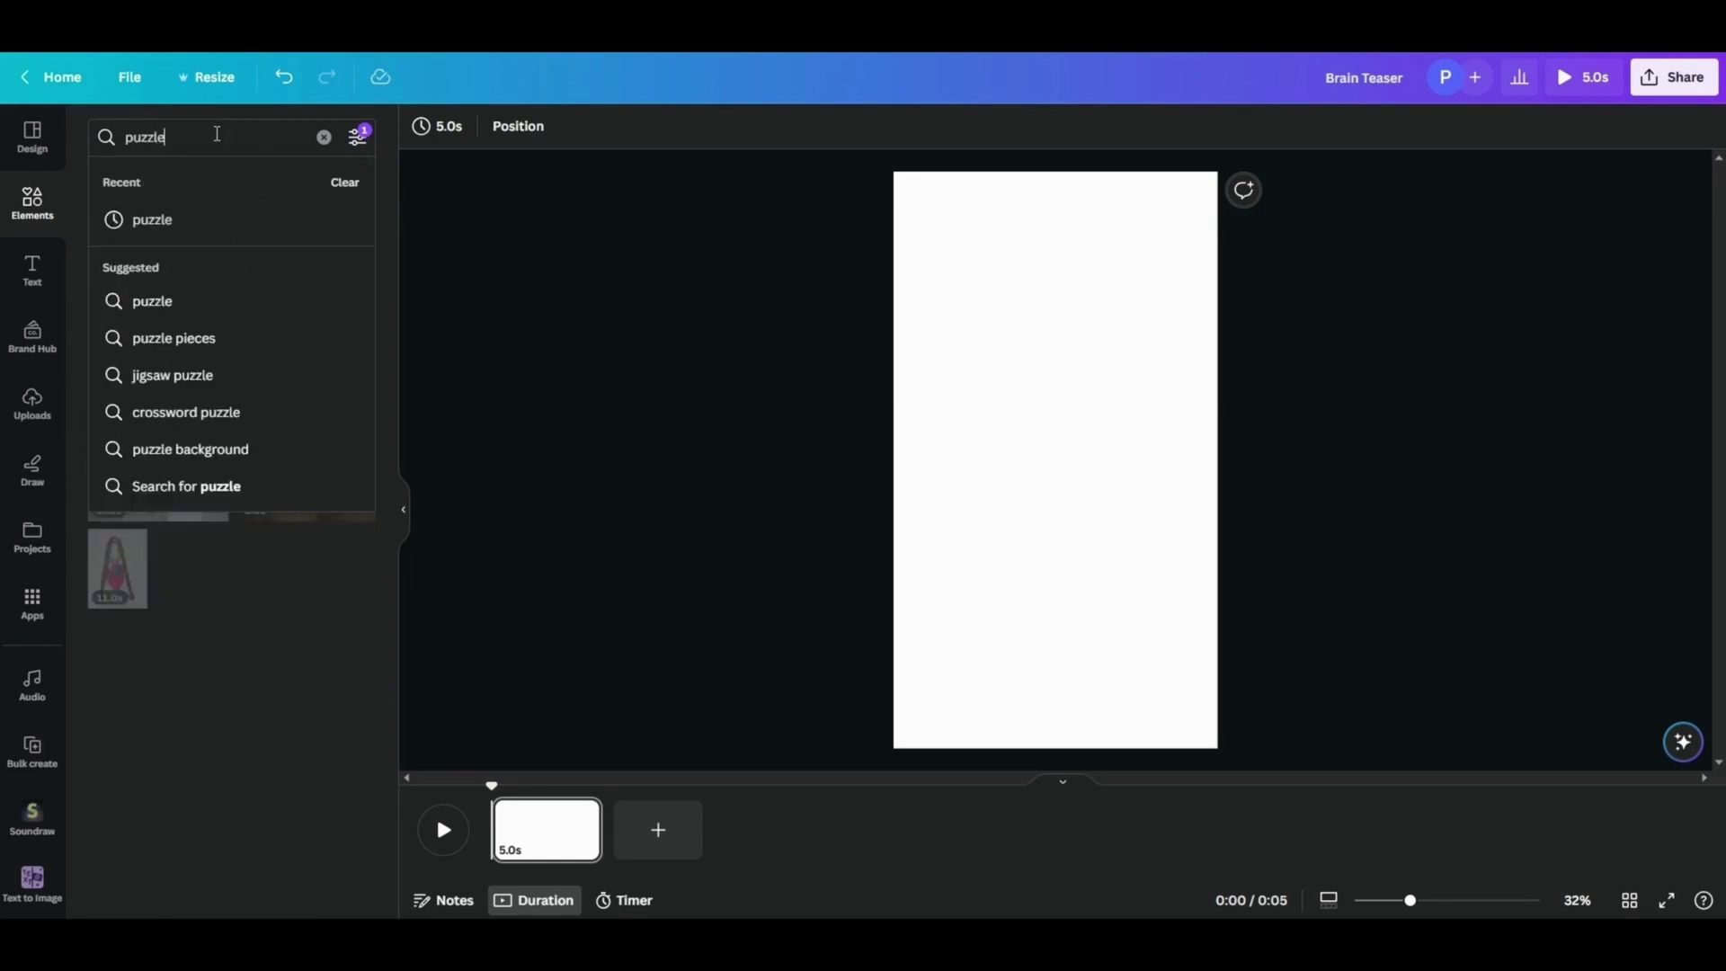
key("Return")
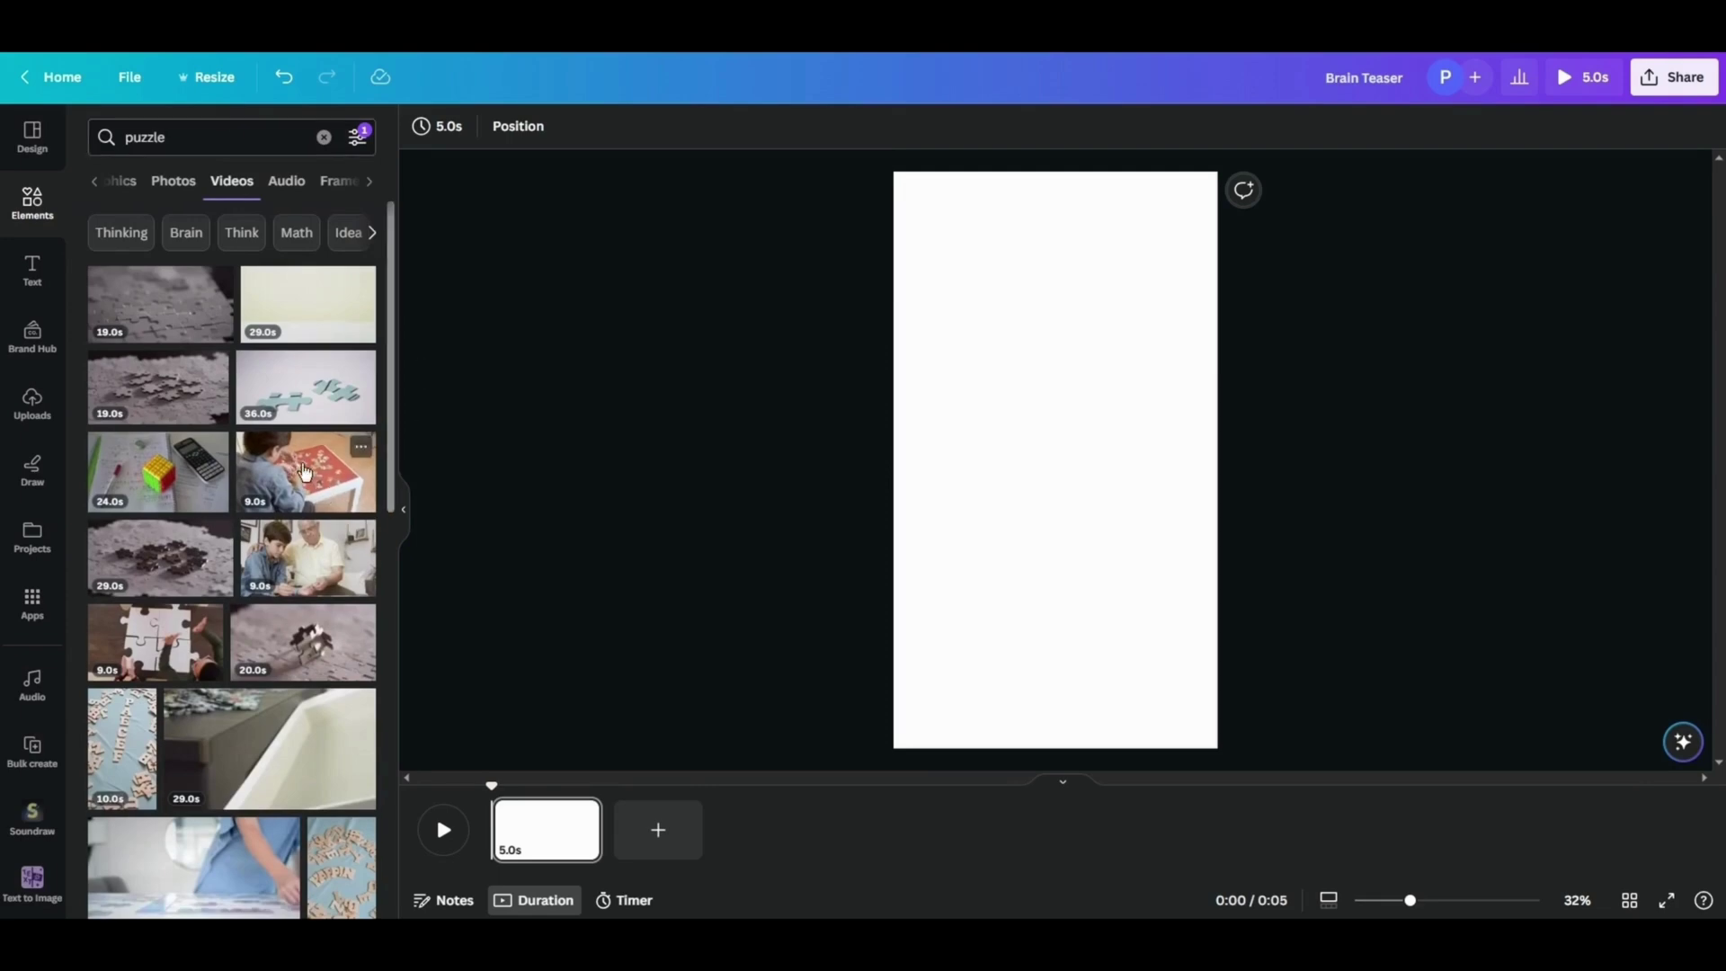
scroll(312, 412, "down", 5)
scroll(312, 411, "down", 10)
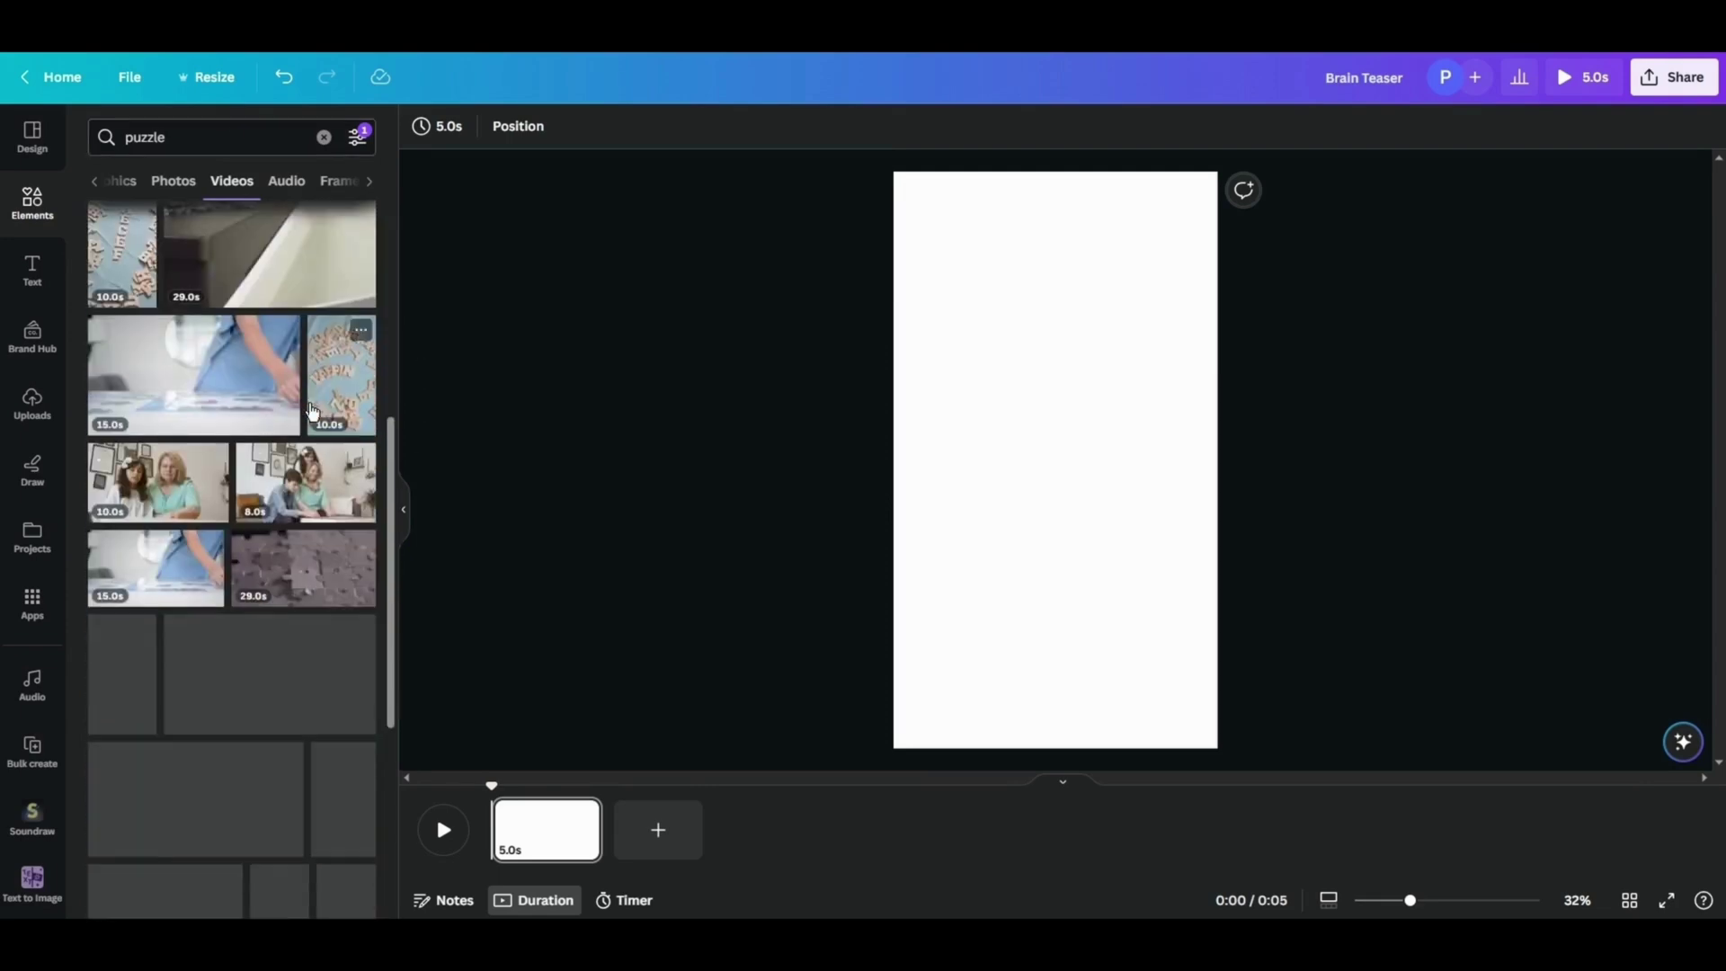
scroll(308, 397, "up", 15)
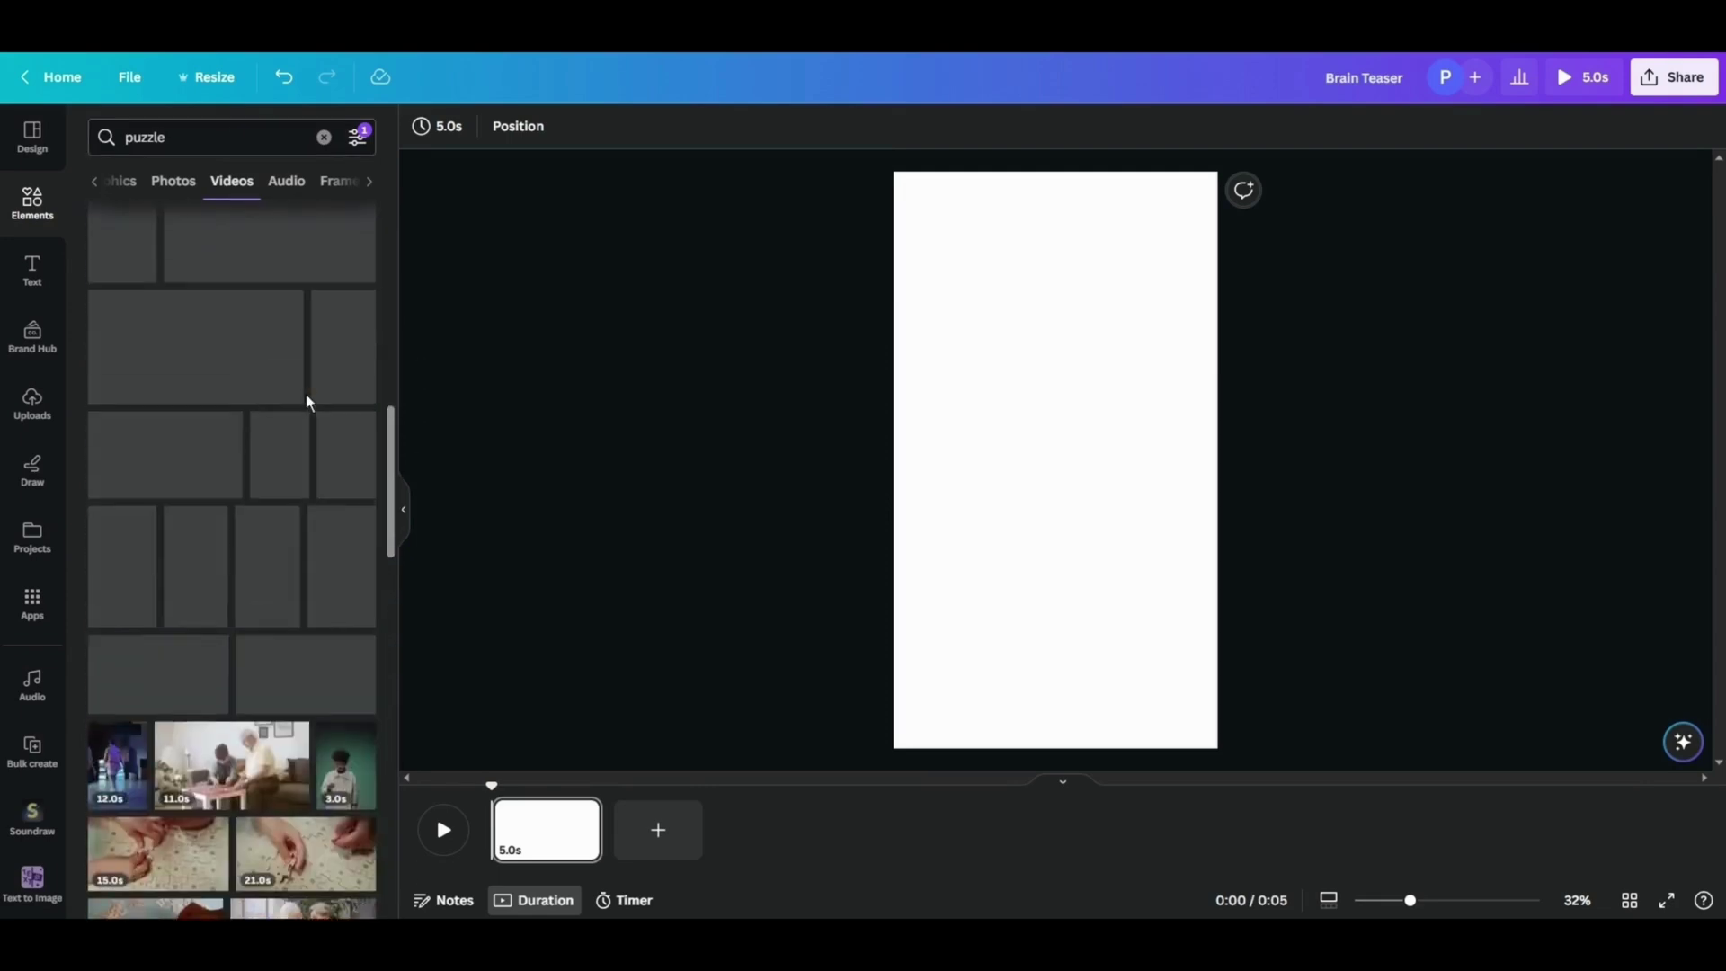
left_click(174, 181)
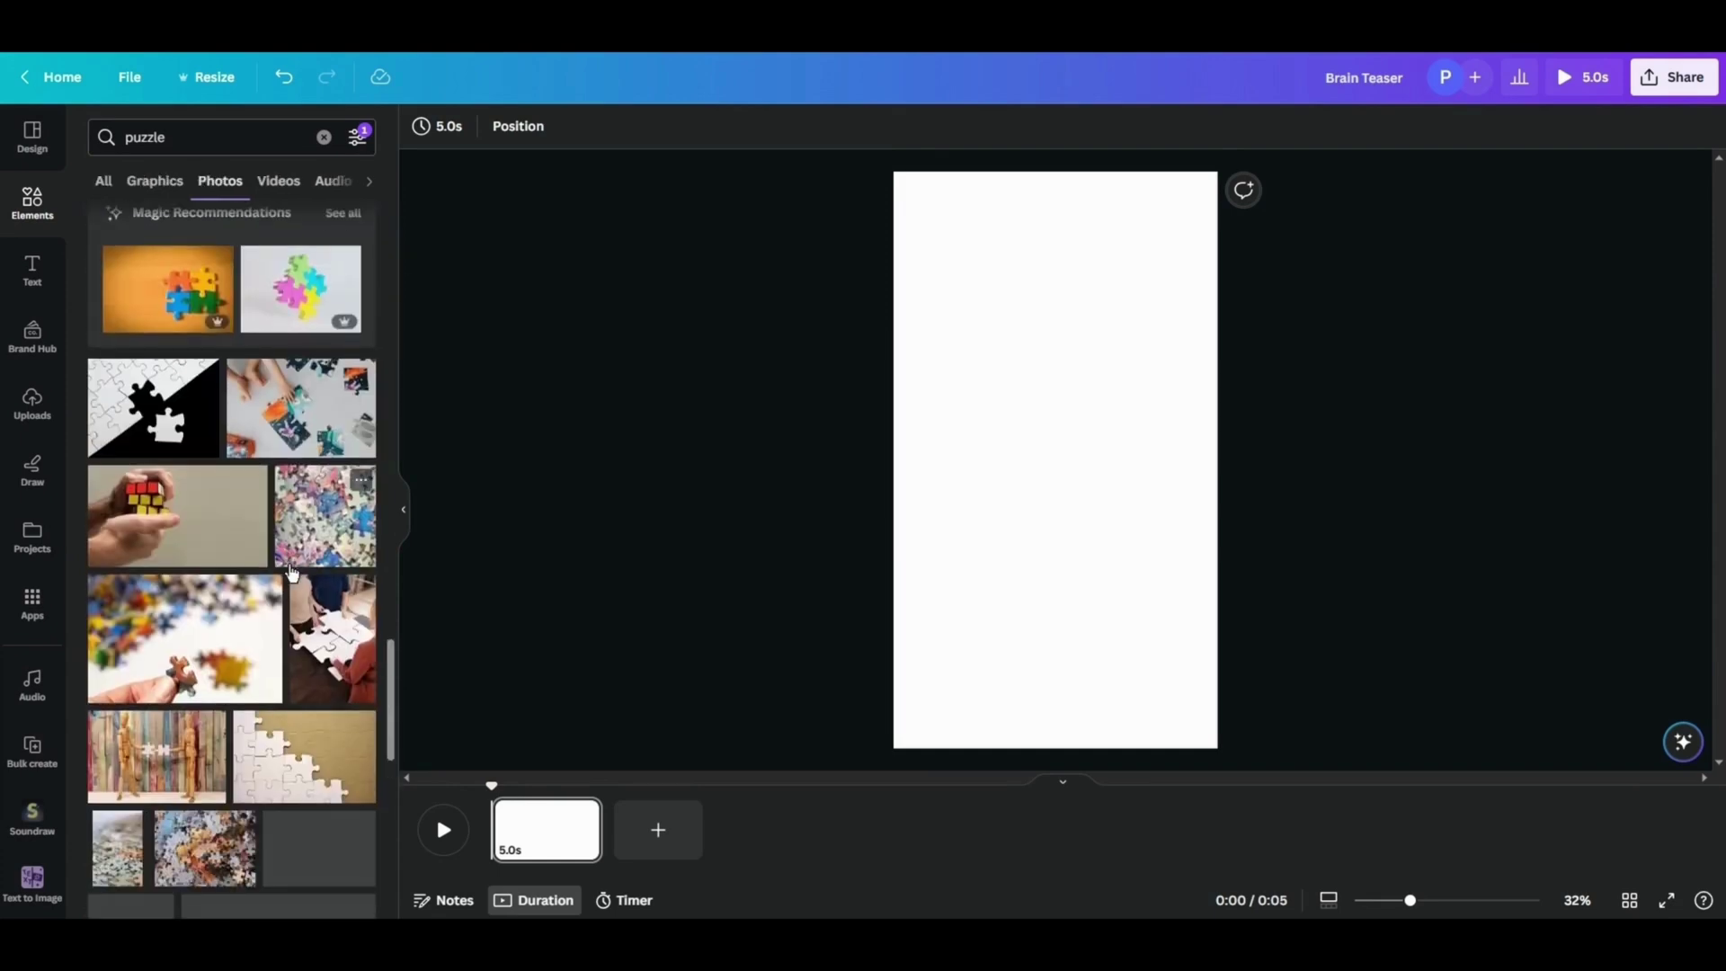
Step: Set the blue-piece puzzle photo as the page background
scroll(291, 572, "down", 4)
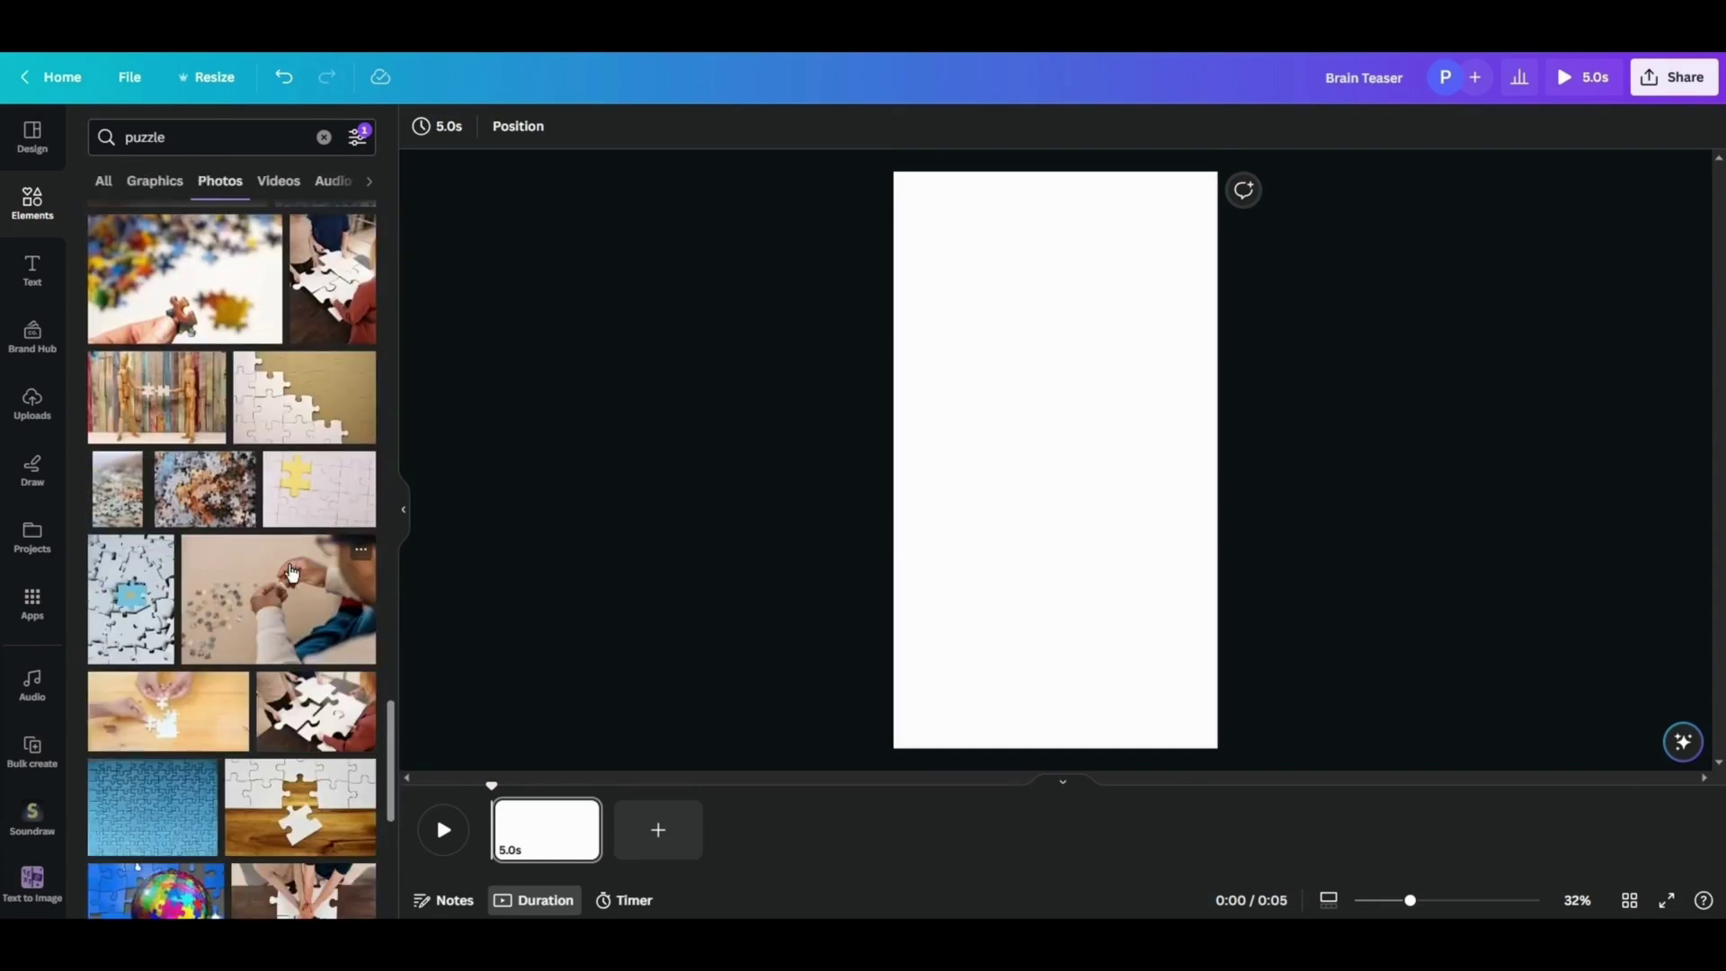
left_click(132, 576)
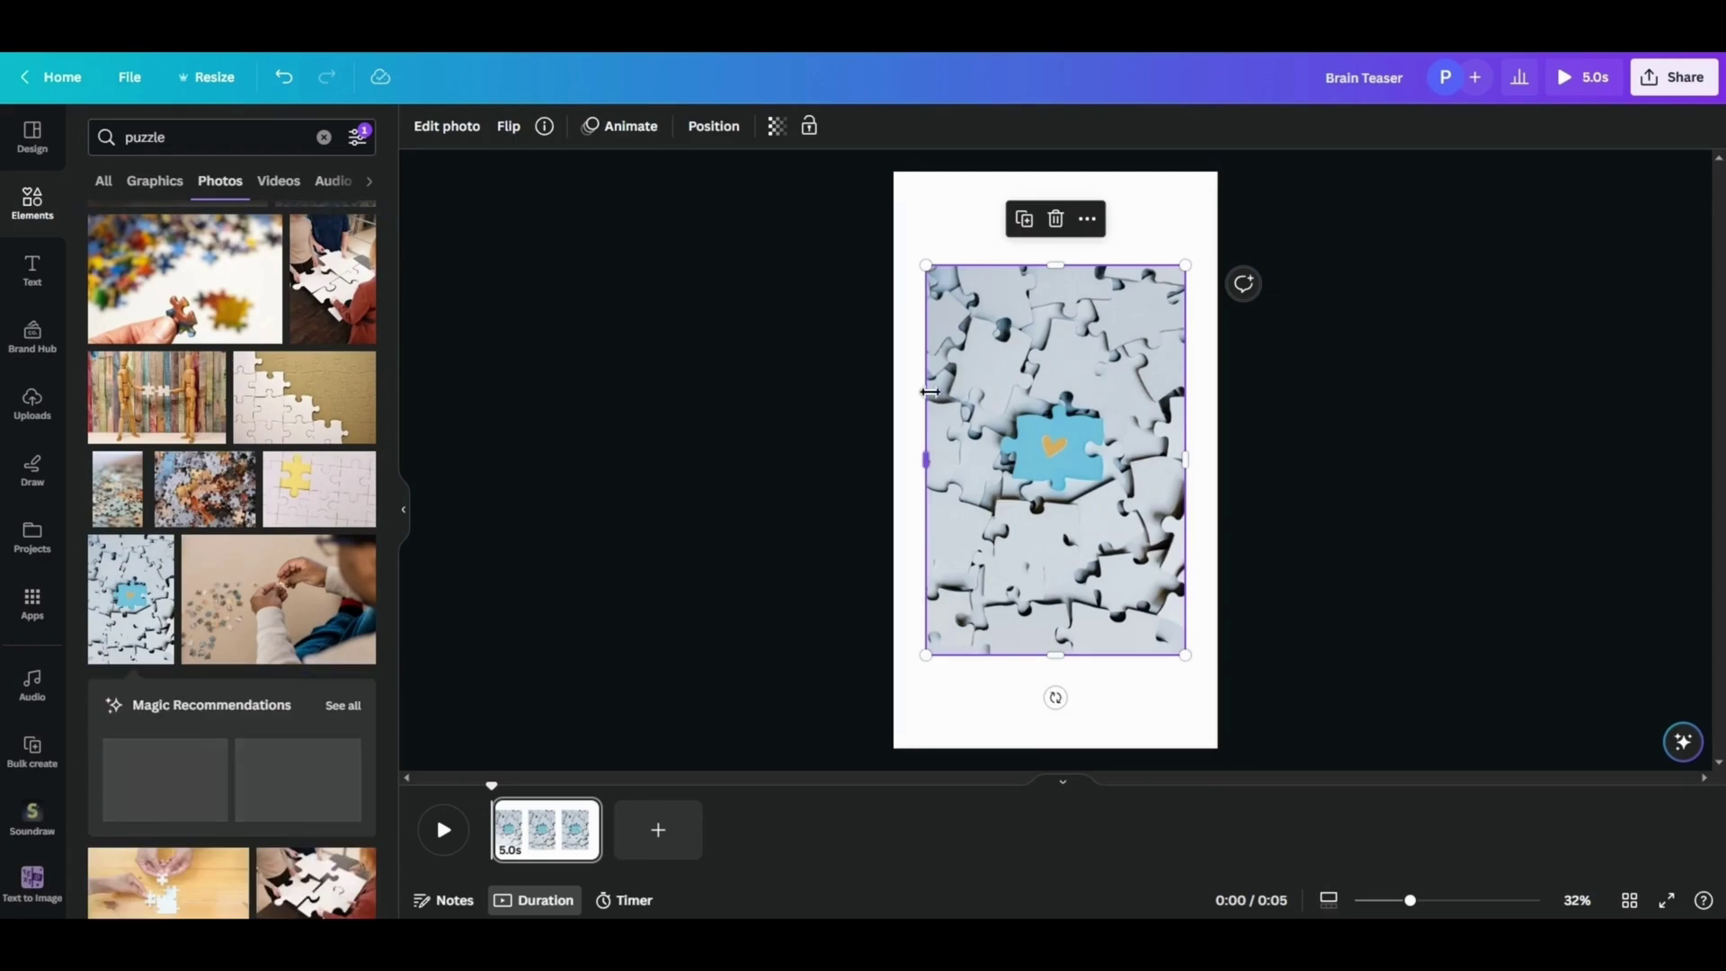
right_click(1070, 360)
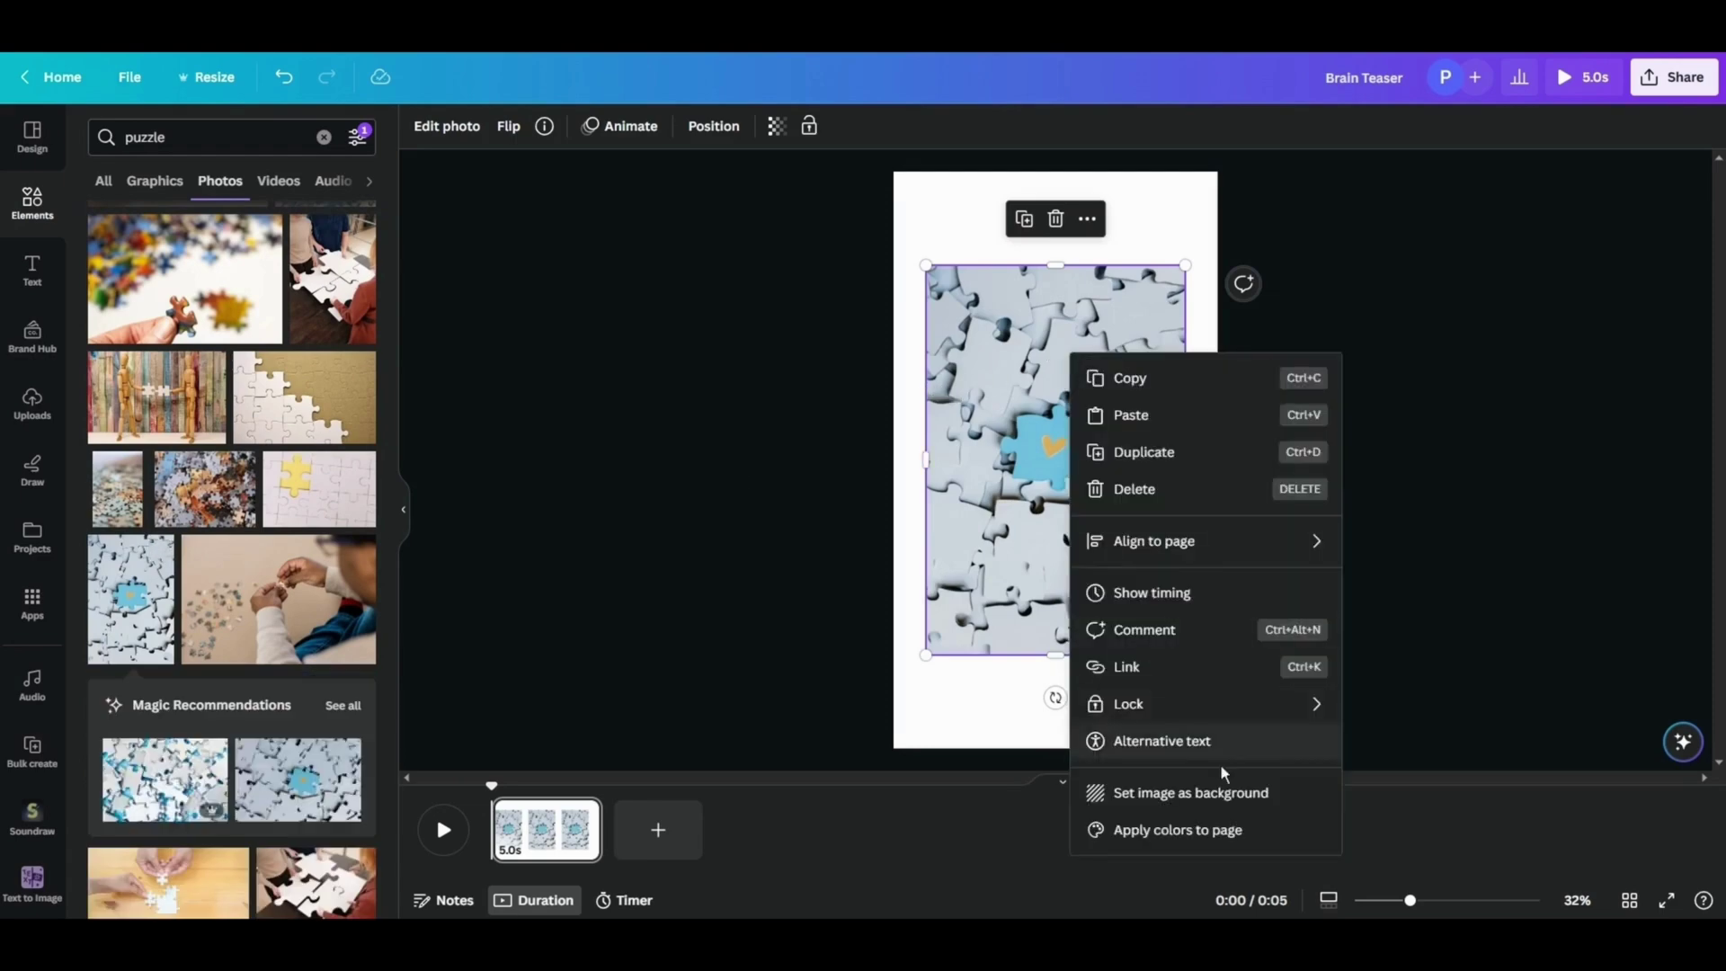
left_click(1207, 794)
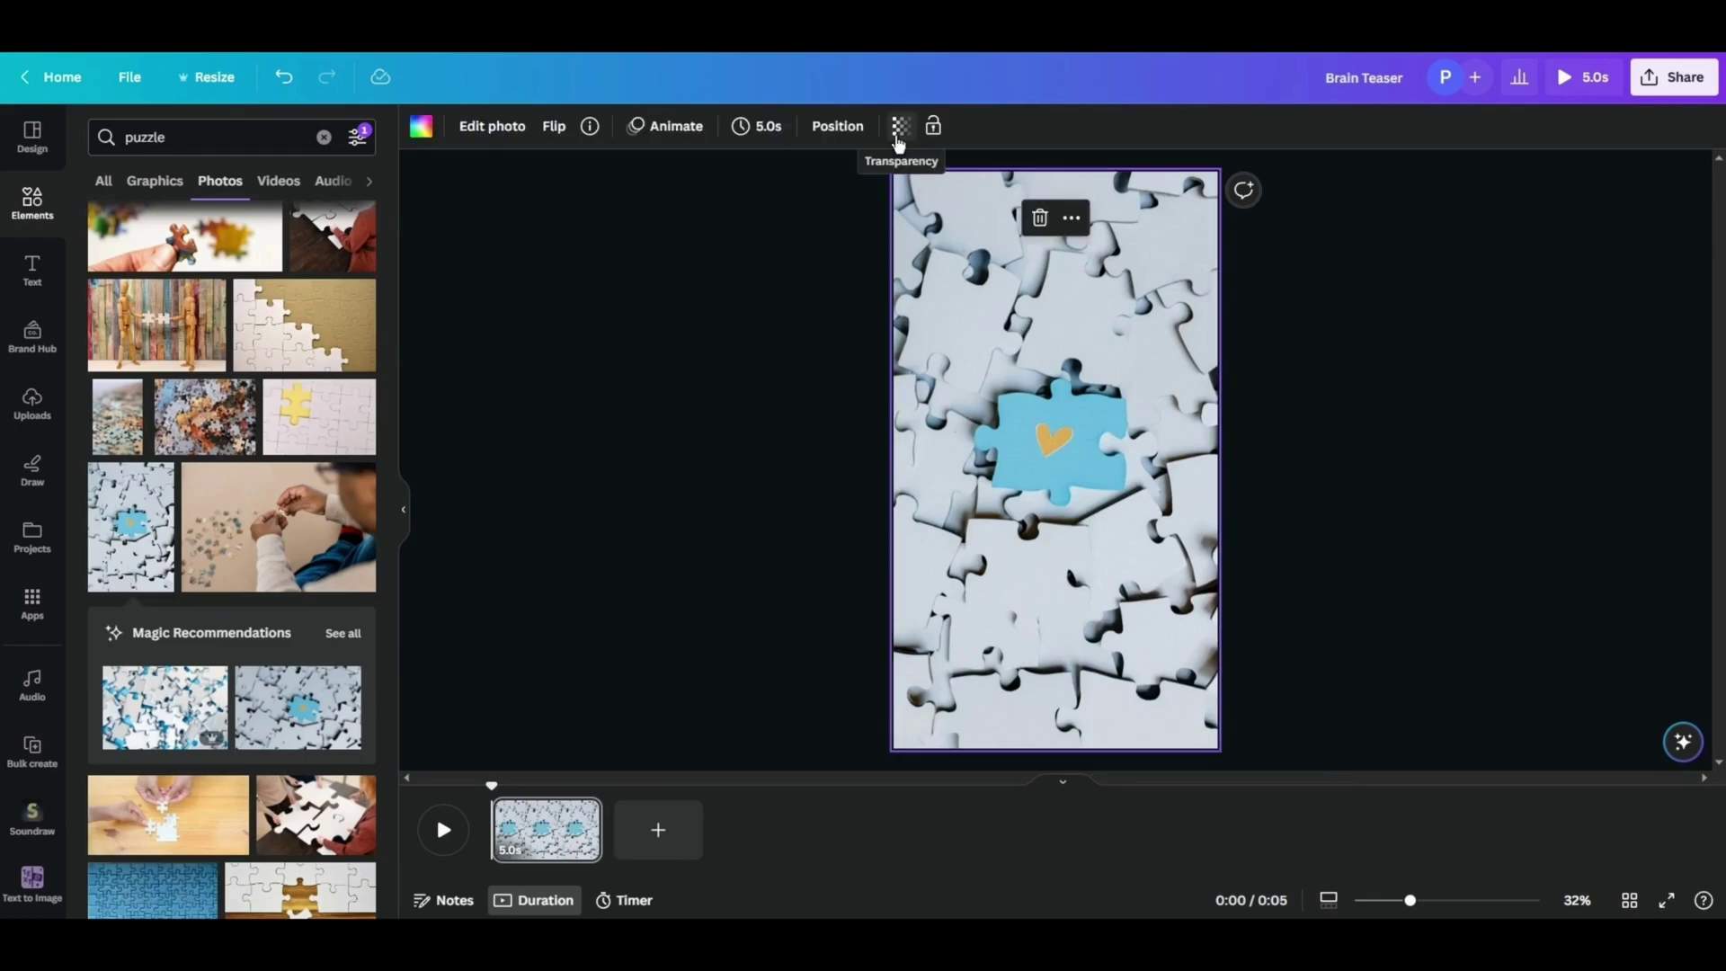
Step: Fade the background with lower transparency and tint it light blue from the photo colours
left_click(898, 131)
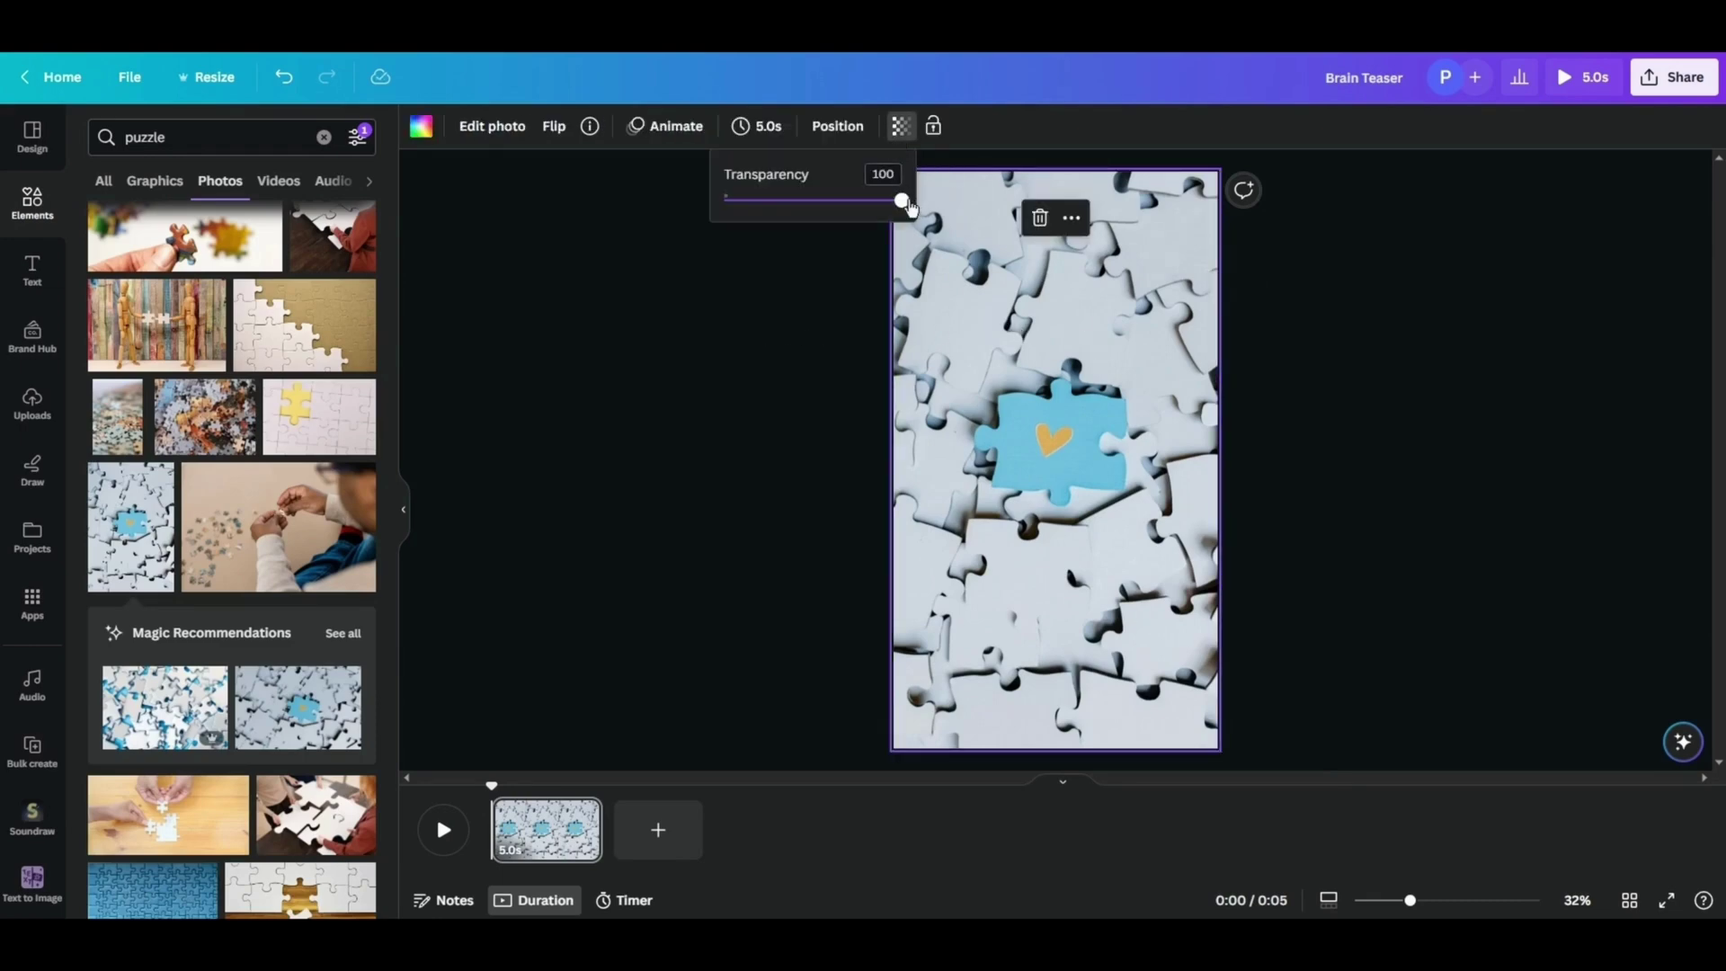
left_click_drag(906, 203, 794, 216)
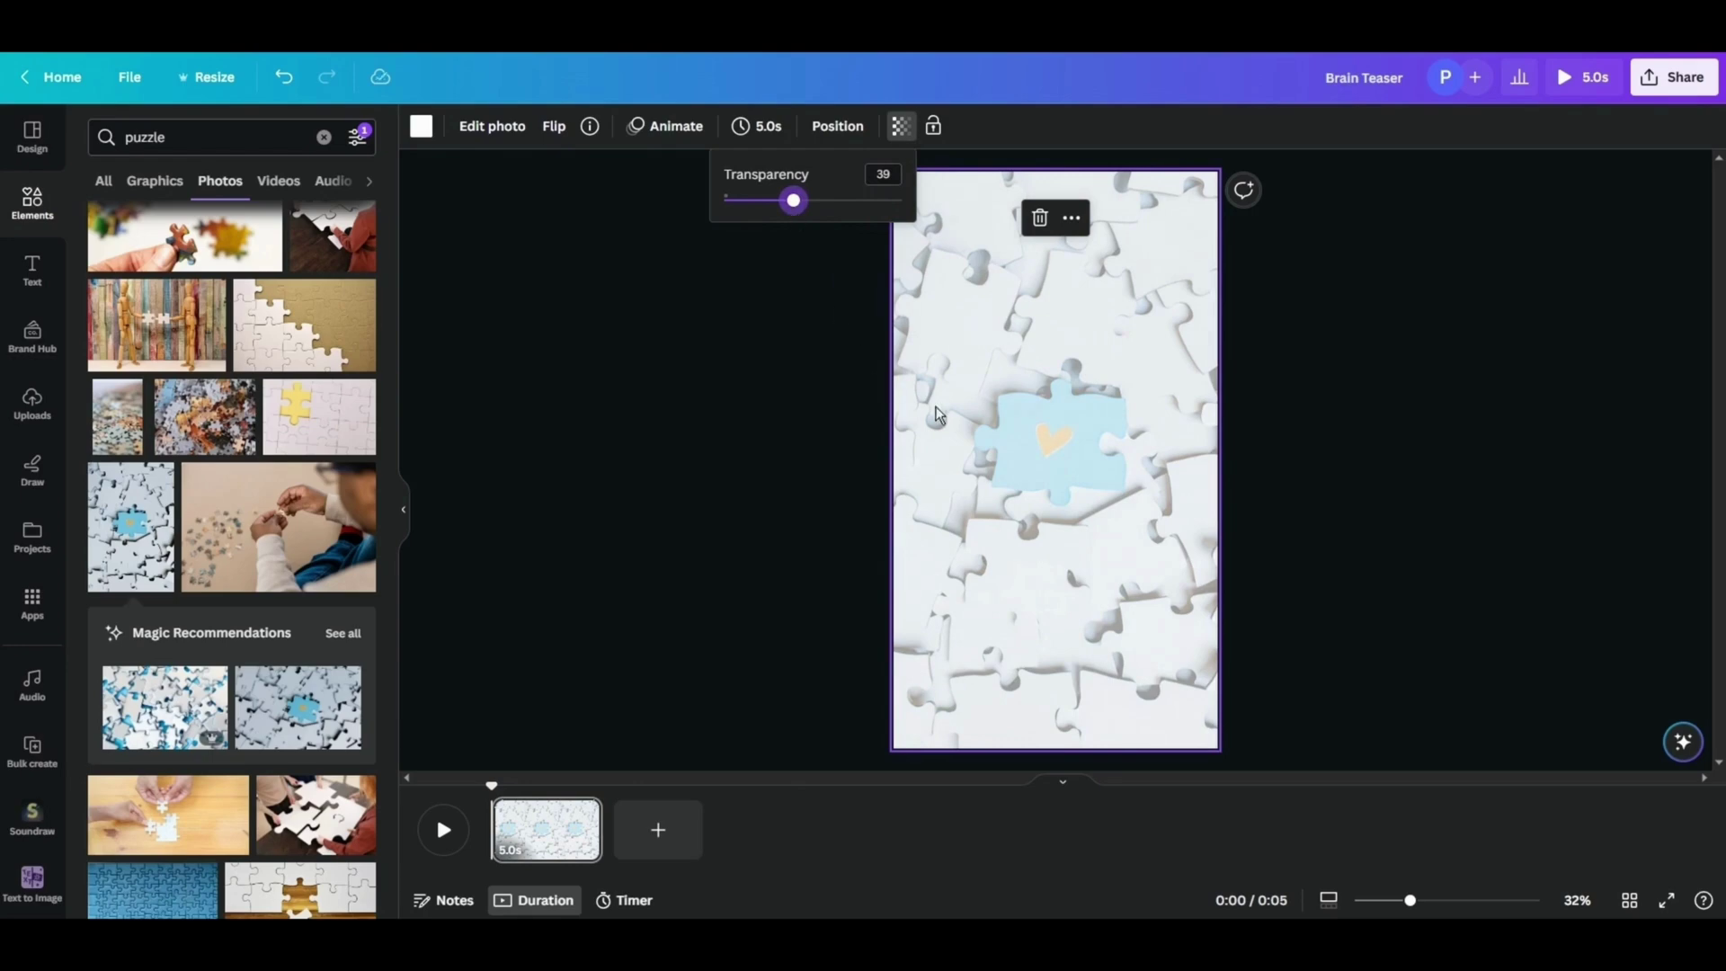
left_click(421, 126)
left_click(258, 358)
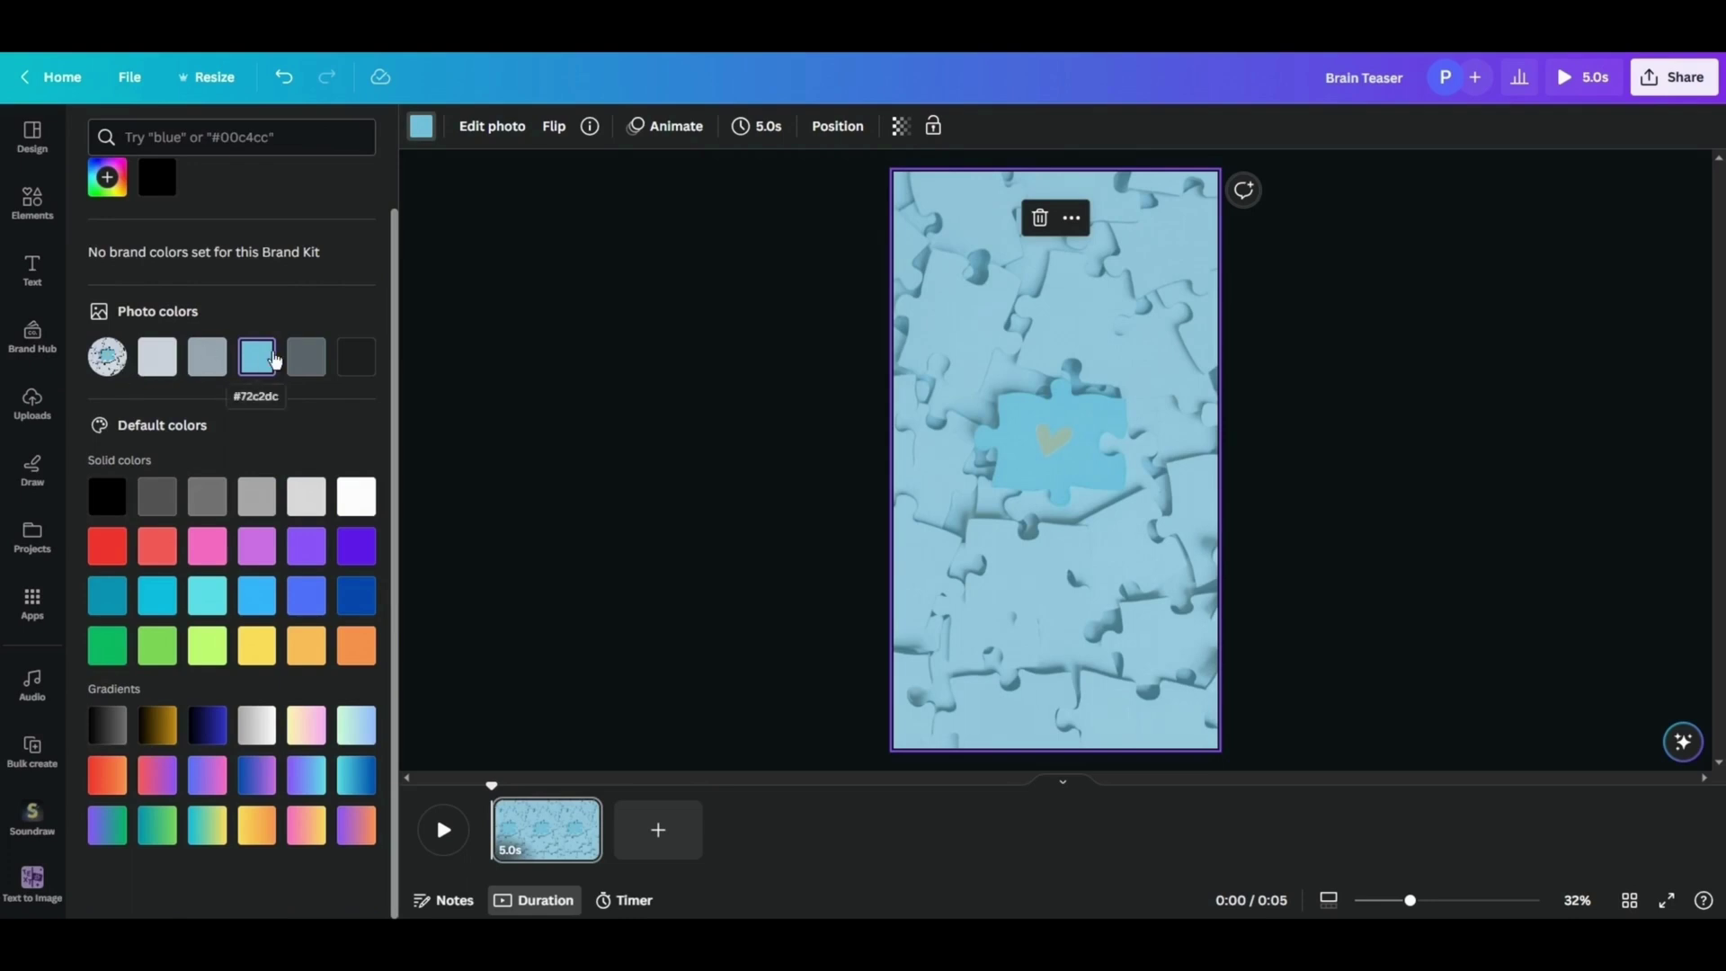
left_click(455, 249)
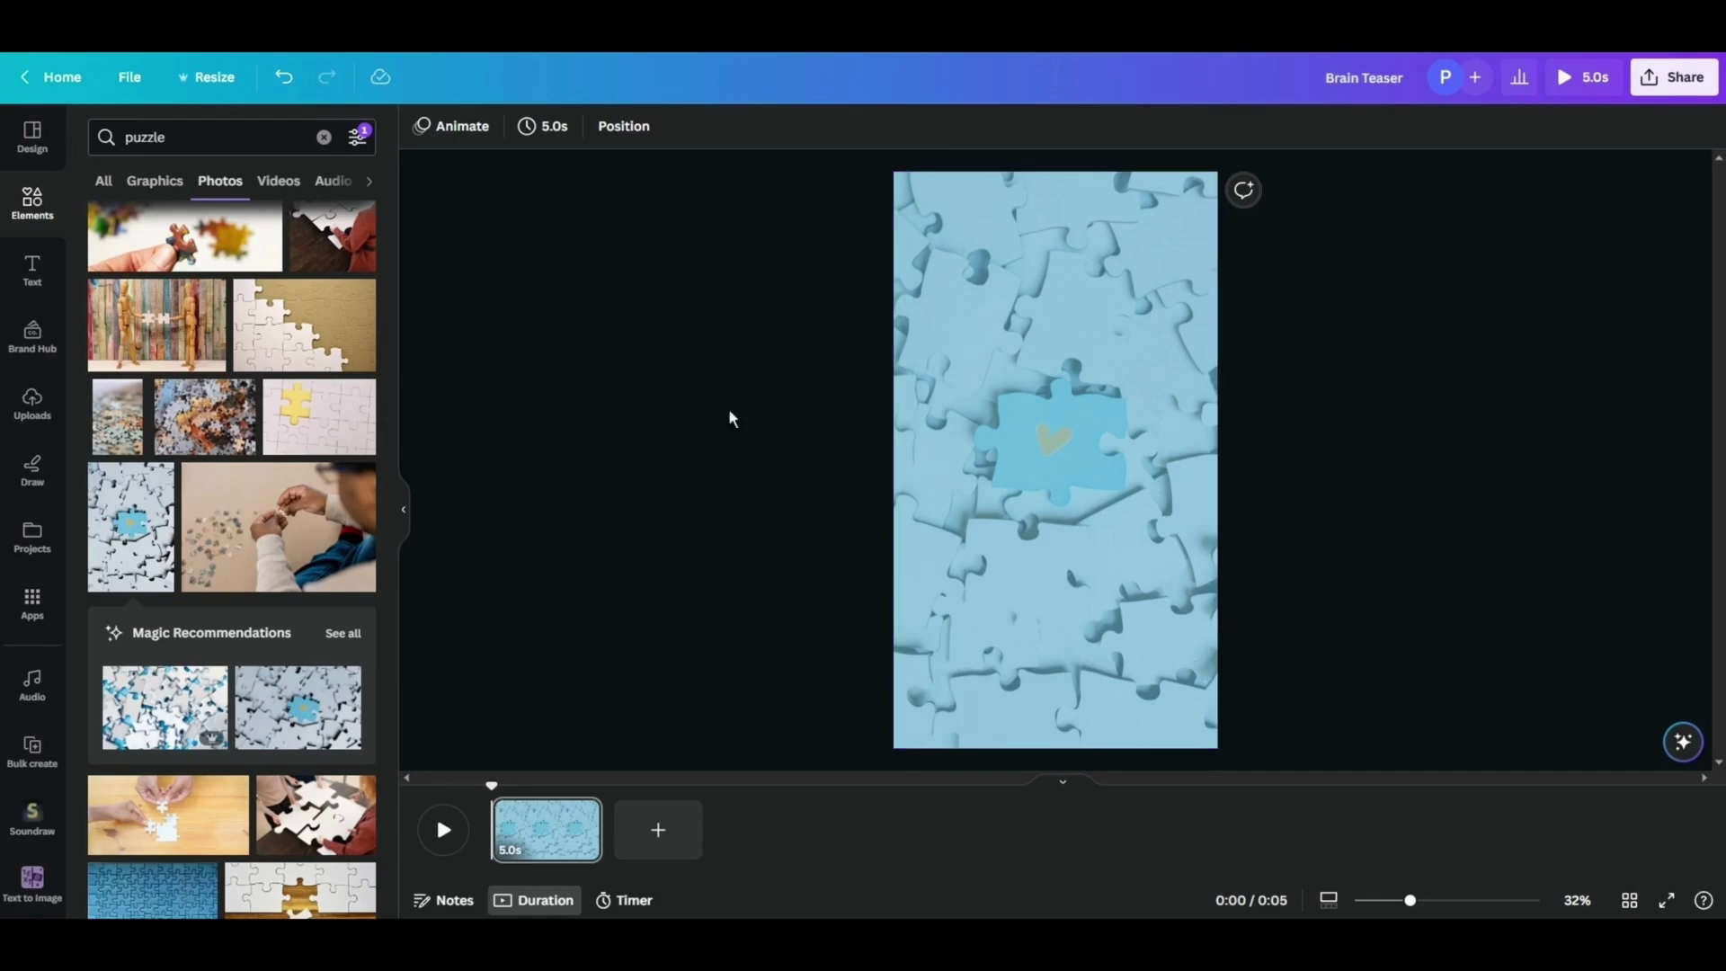
left_click(49, 220)
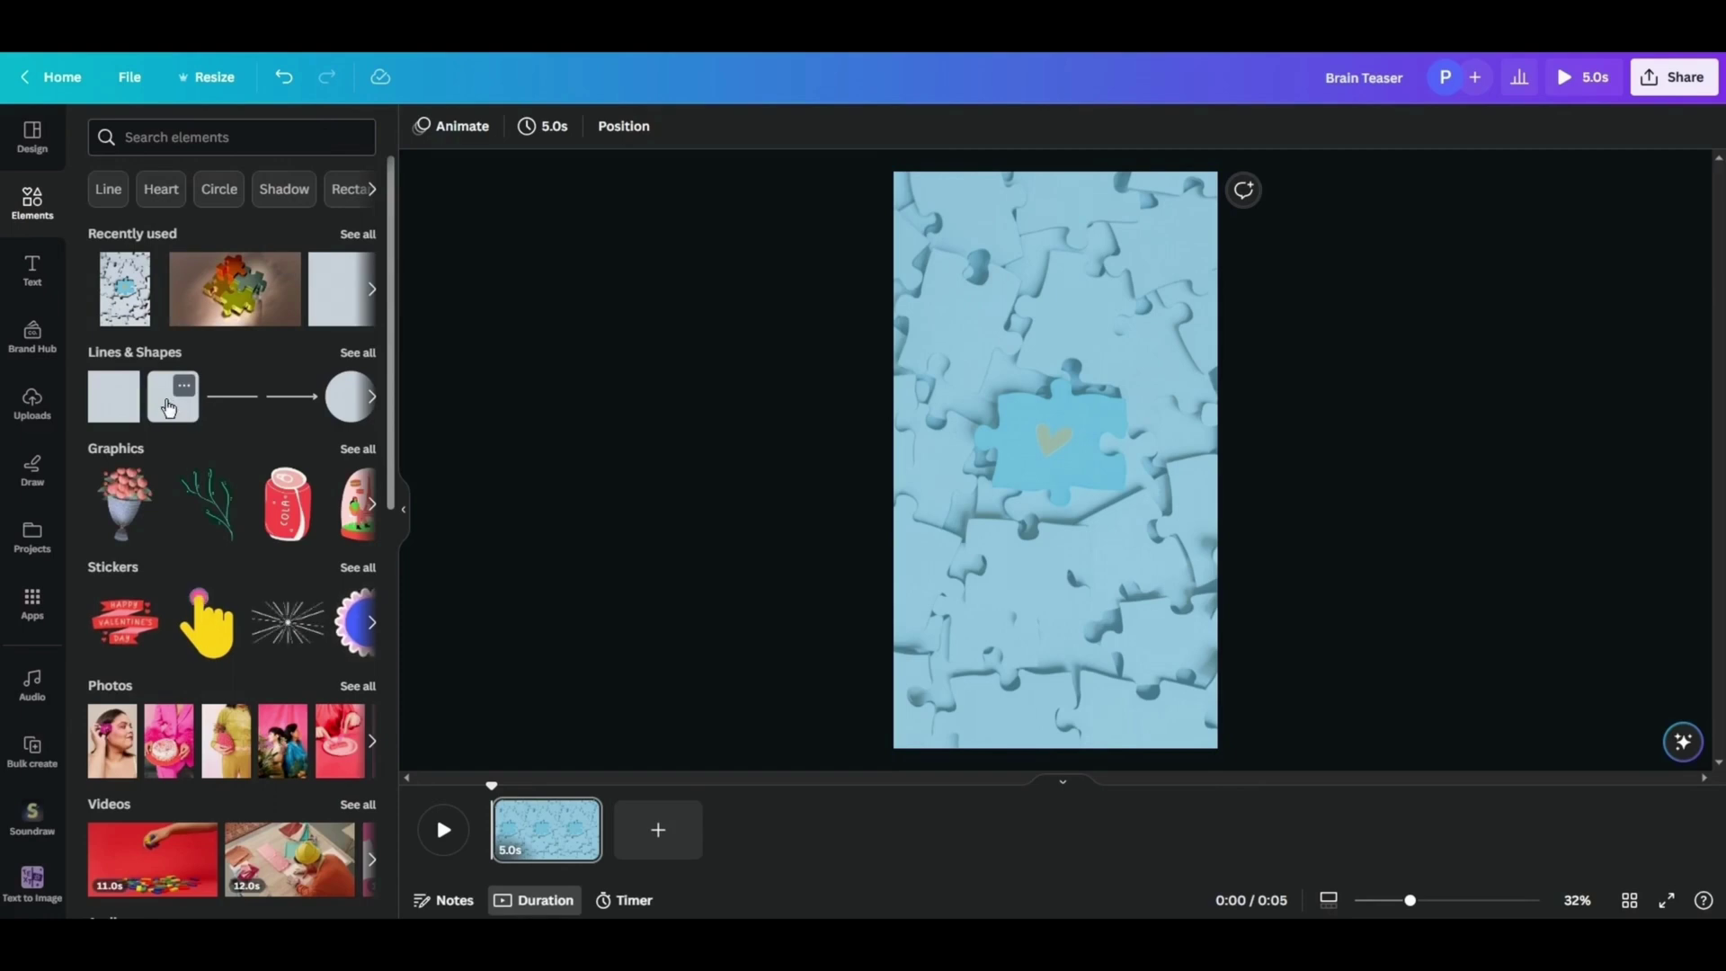
Step: Add a rounded square, stretch it into a wide banner near the top, and fill it yellow
left_click(162, 406)
left_click_drag(1054, 400, 1019, 208)
left_click_drag(1007, 356, 941, 356)
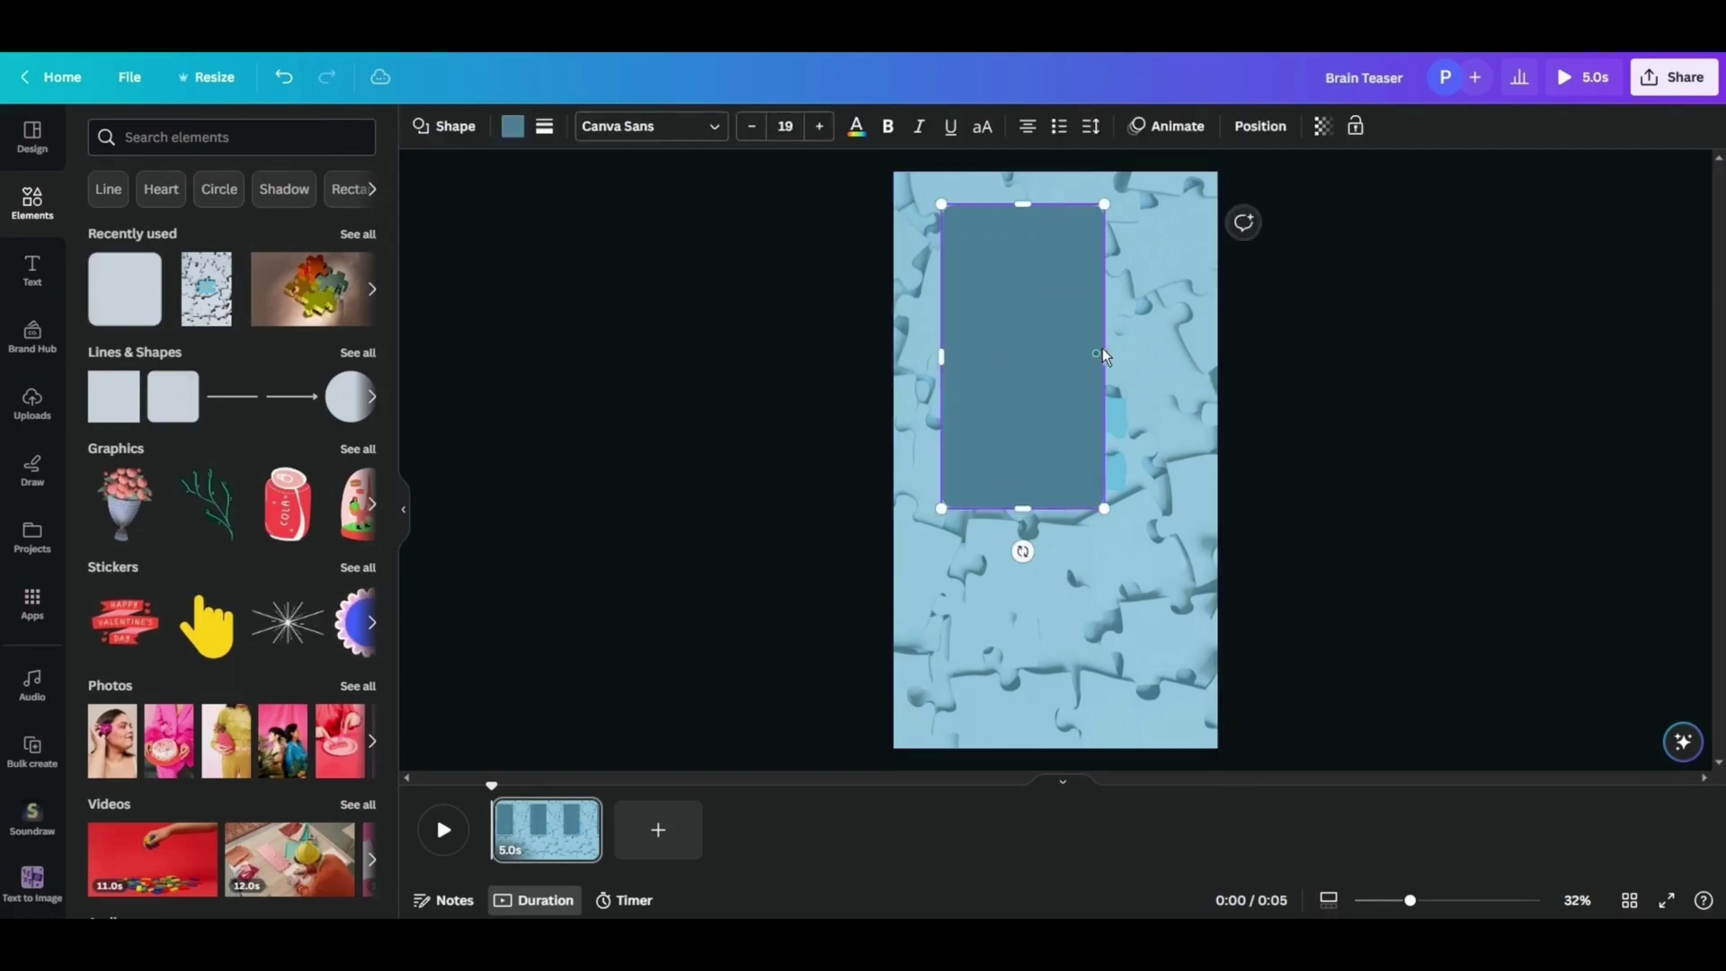
left_click(1112, 360)
left_click_drag(1107, 359, 1187, 366)
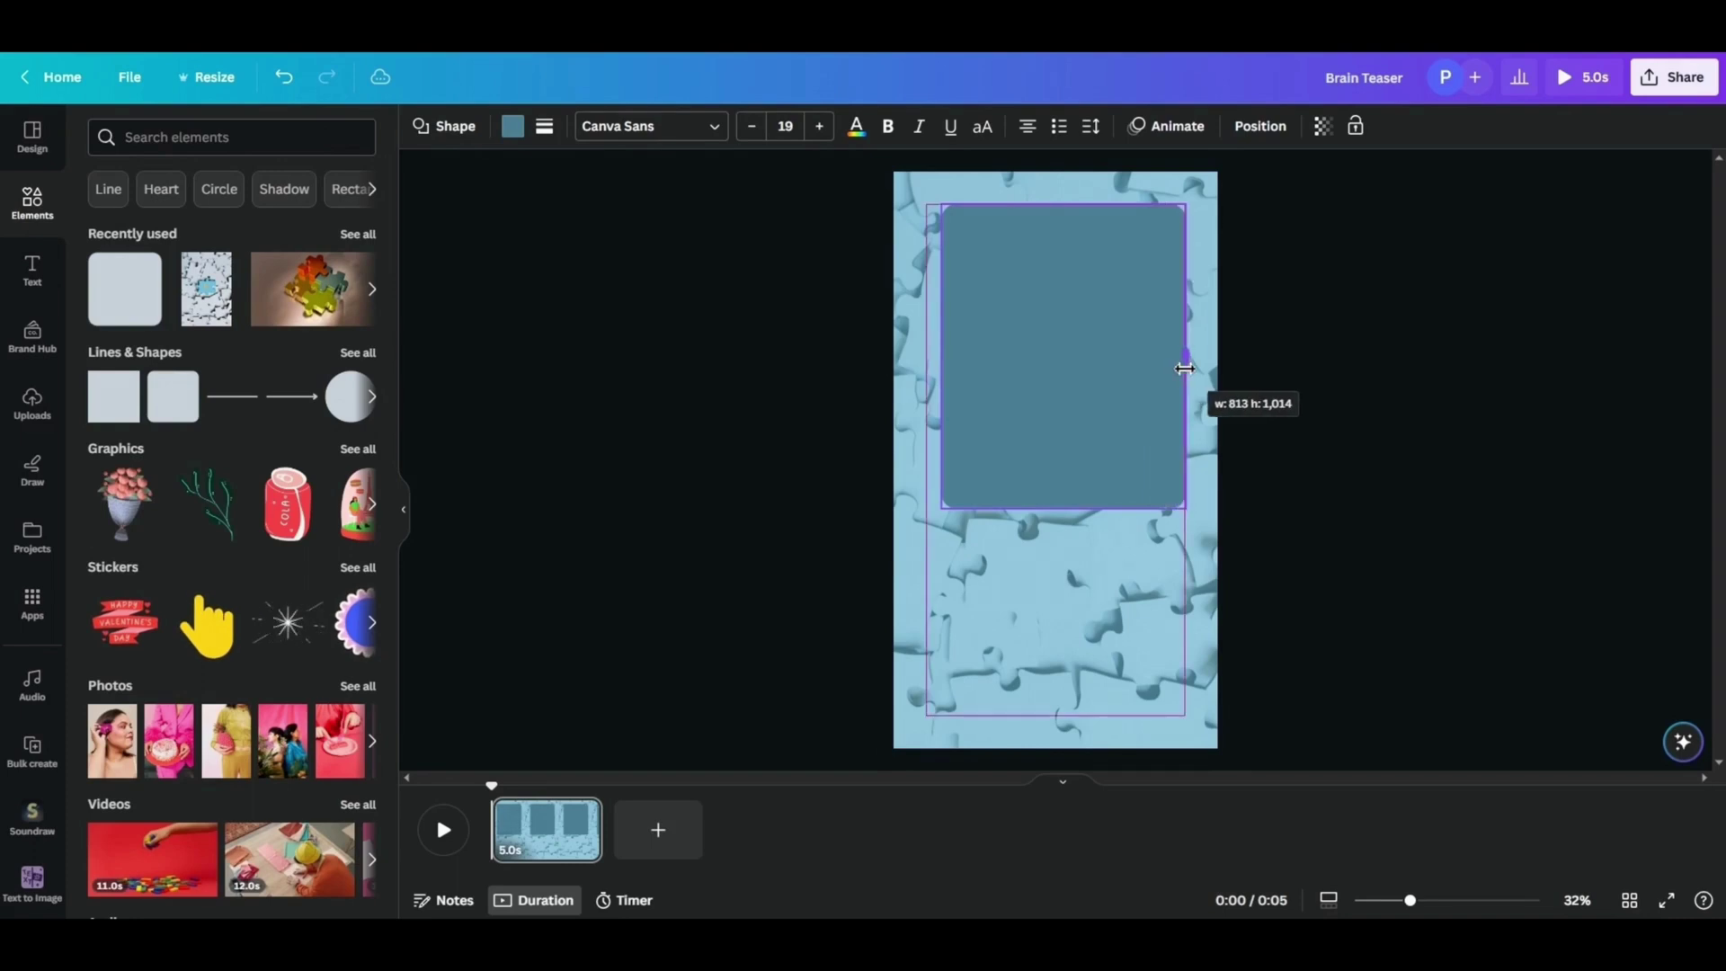
left_click_drag(1063, 509, 1072, 282)
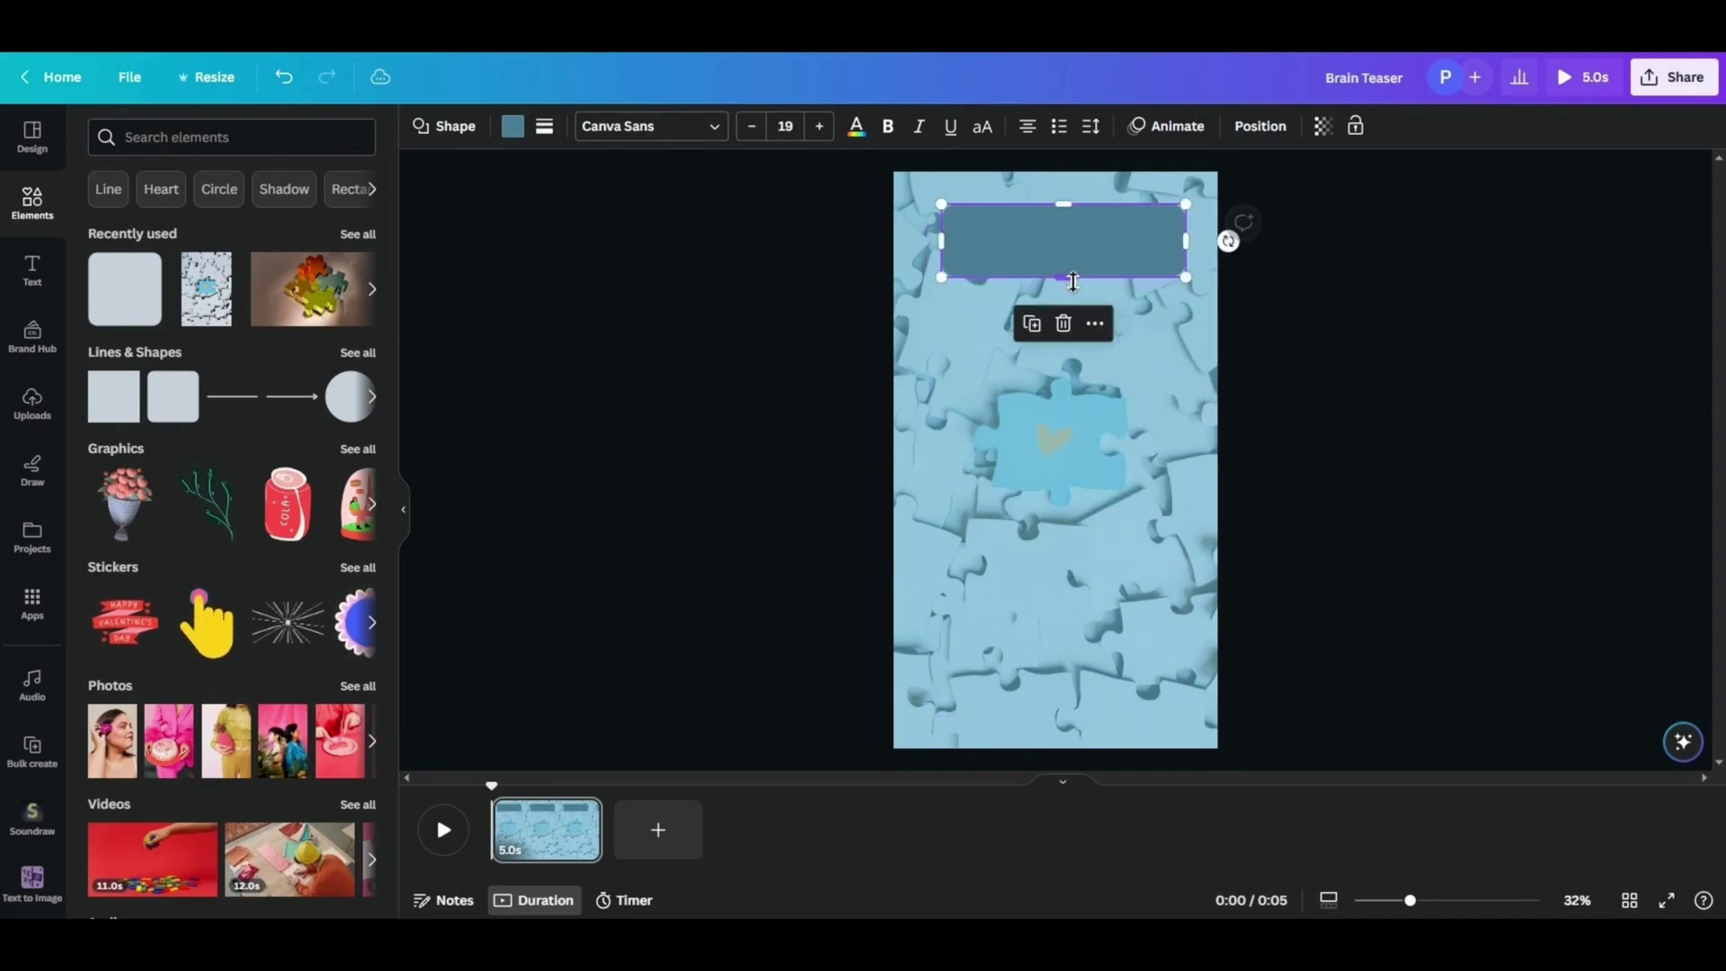
left_click(513, 125)
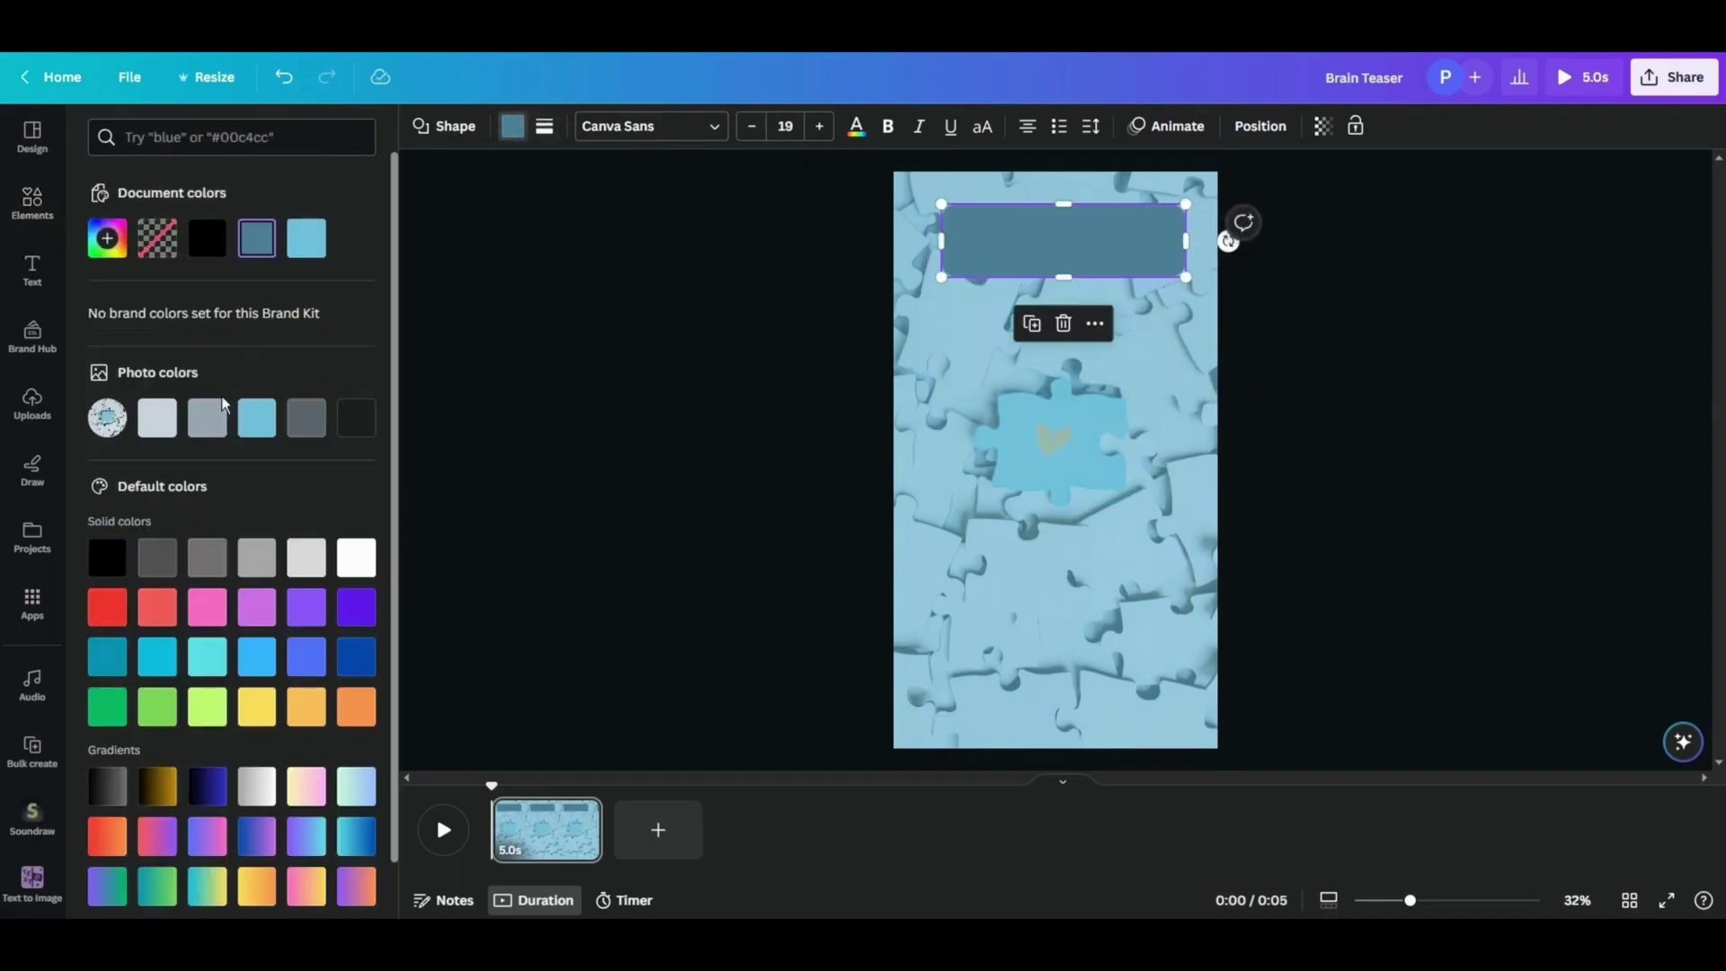
scroll(221, 665, "down", 1)
left_click(256, 647)
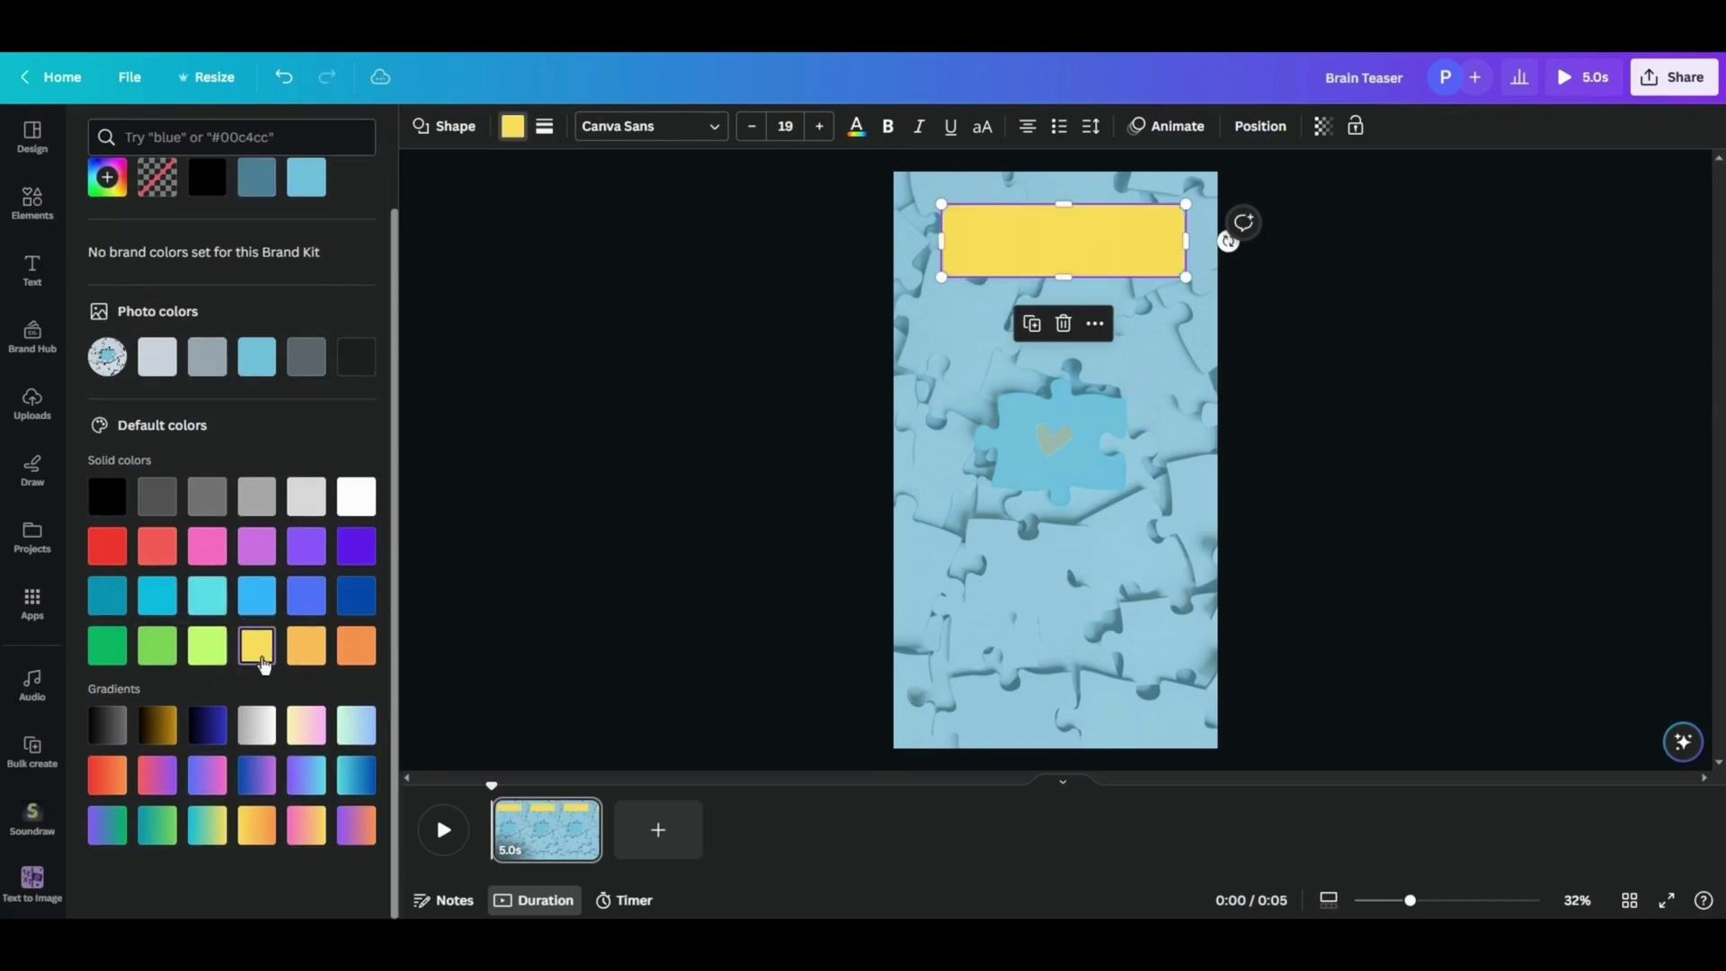
left_click(1037, 256)
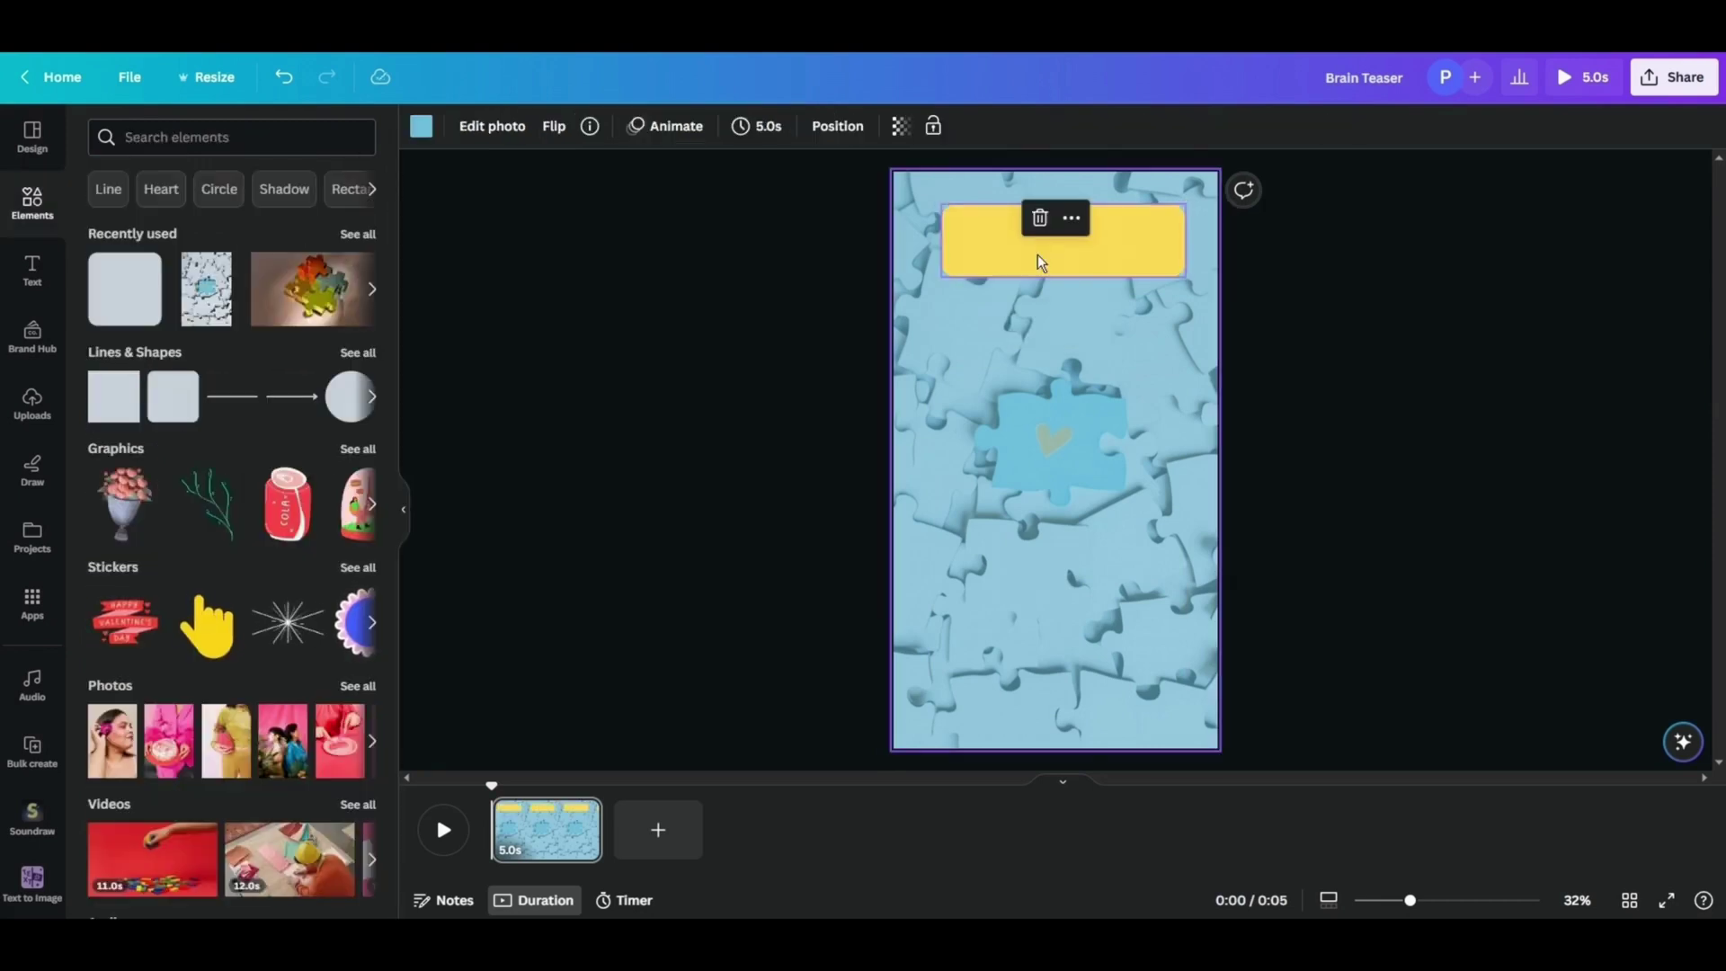
Step: Add a 'Brain Teaser' heading and centre it on the yellow banner
left_click(33, 270)
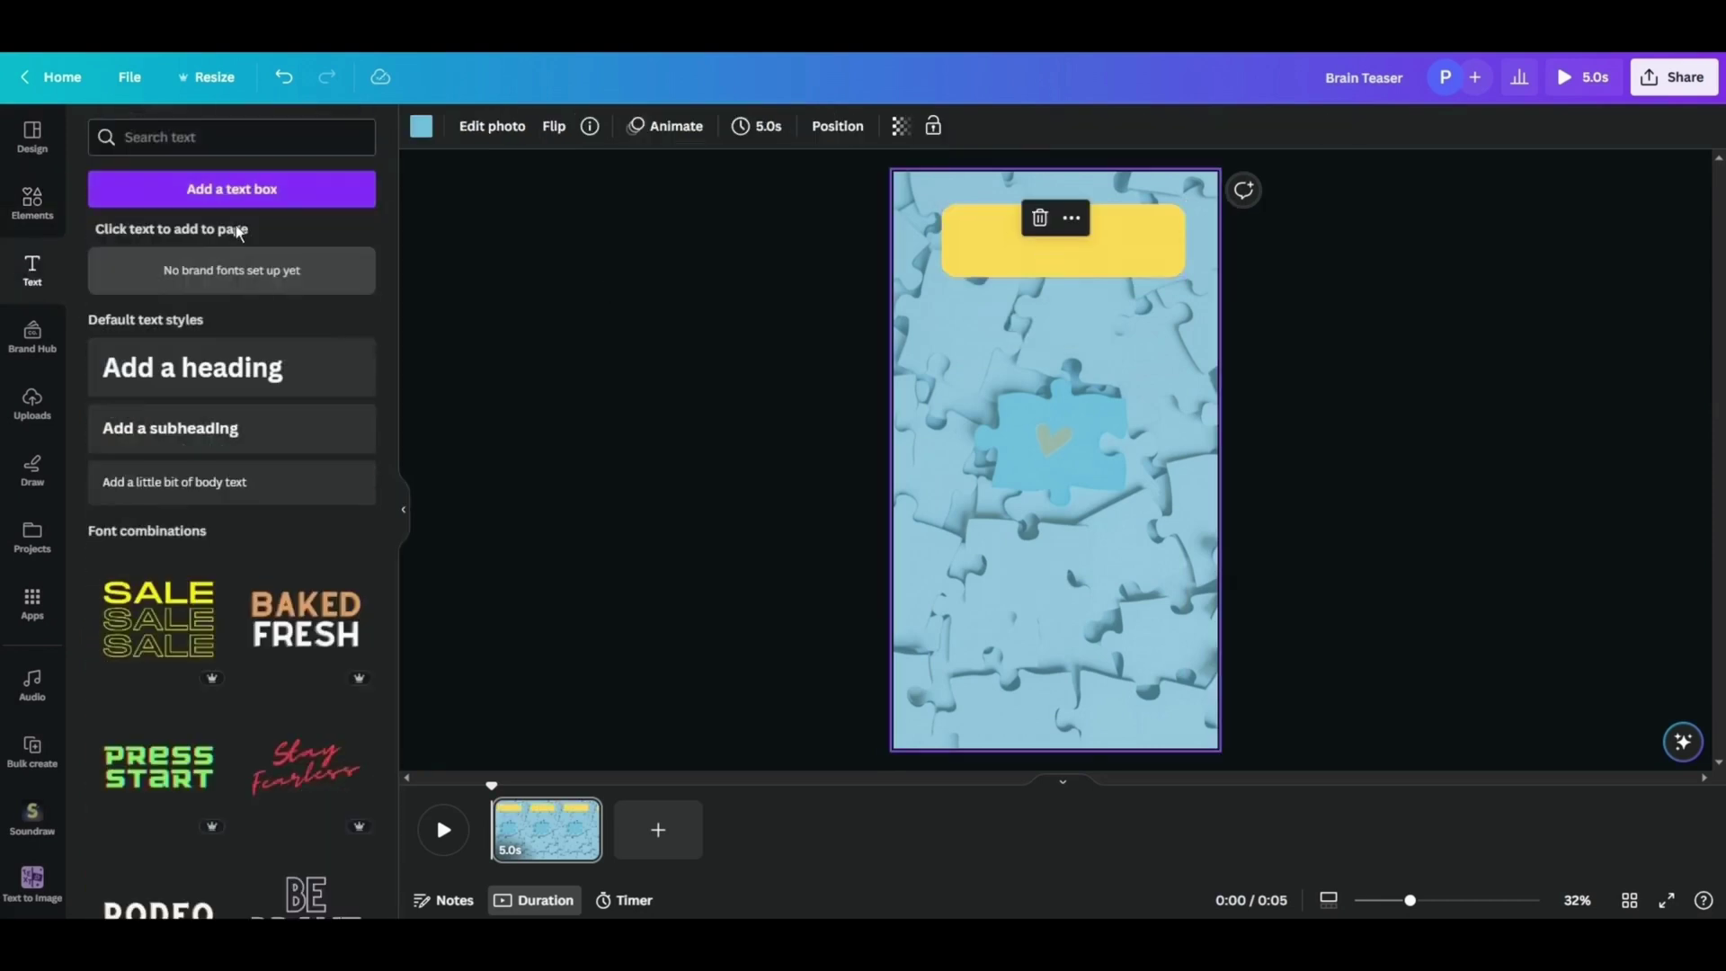
left_click(239, 378)
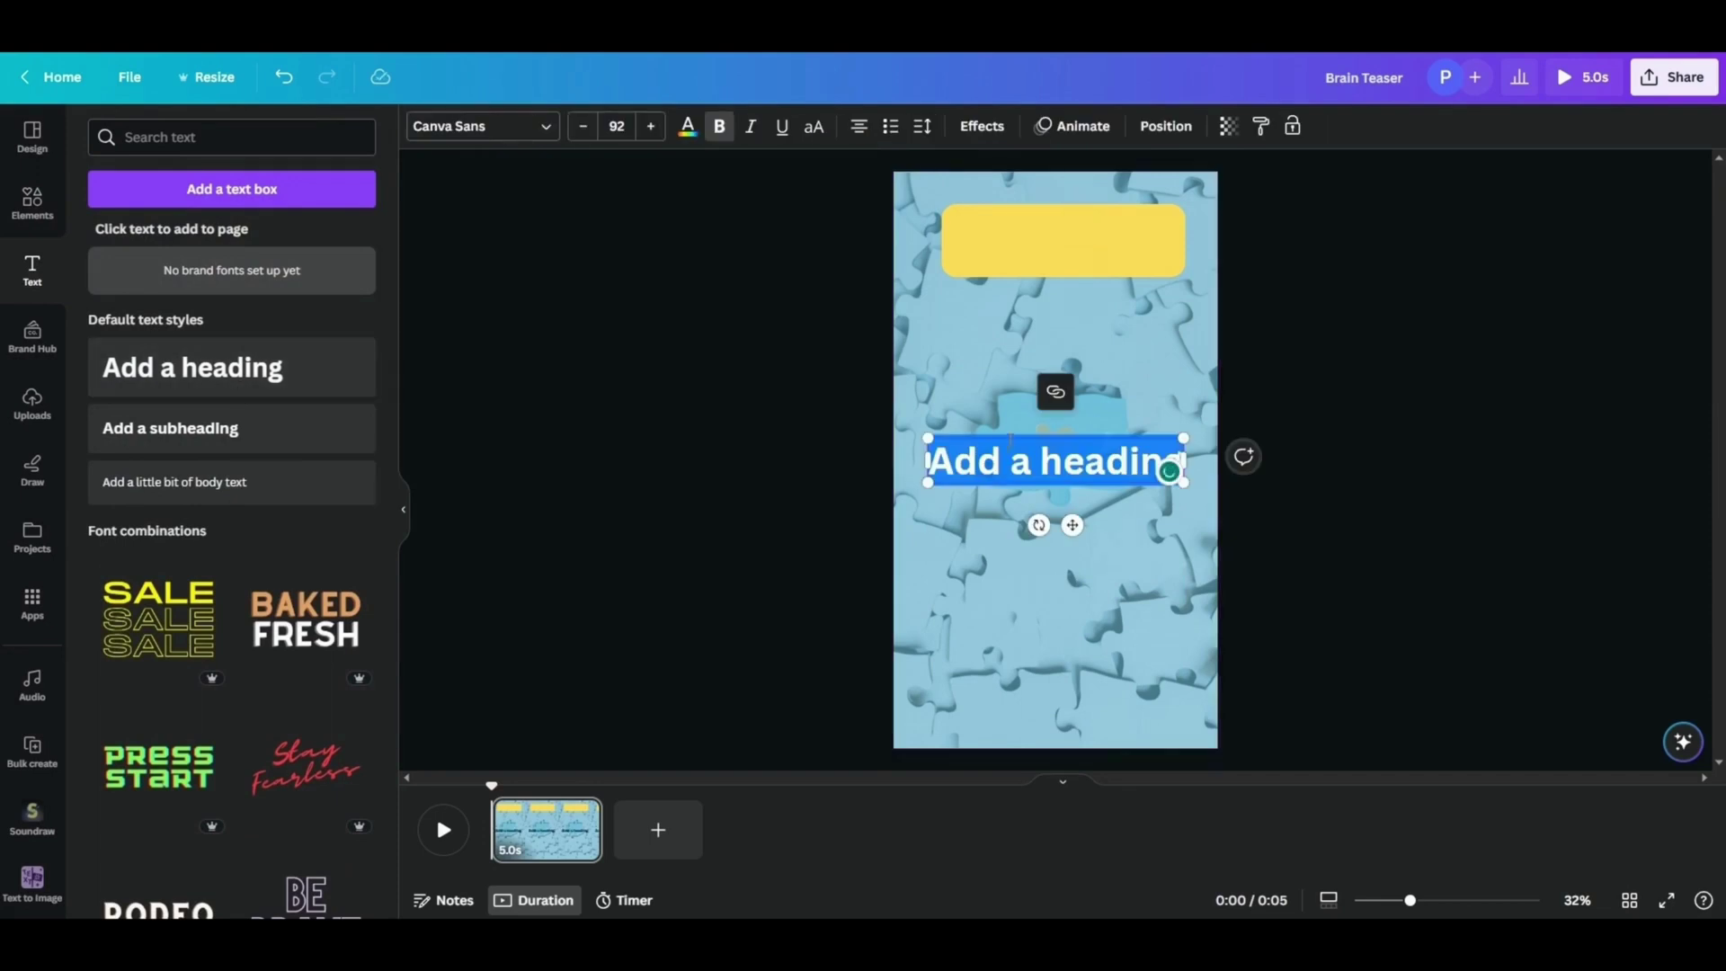
type("Brain Tea")
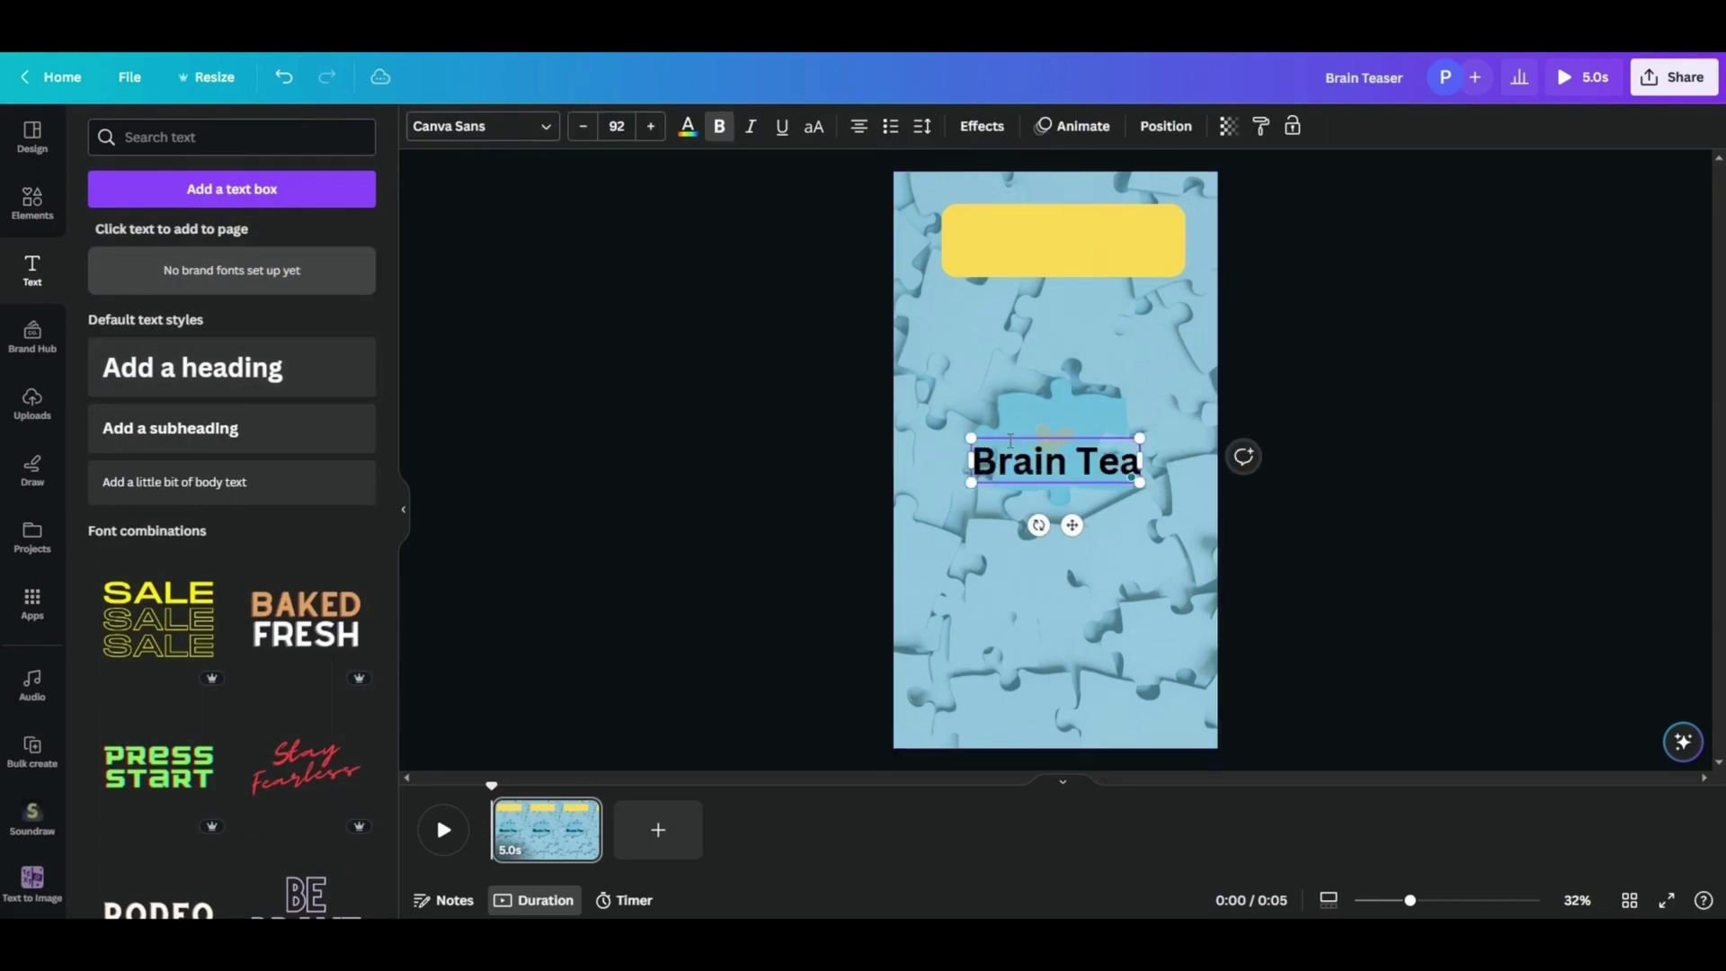
type("ser")
left_click_drag(940, 438, 1041, 219)
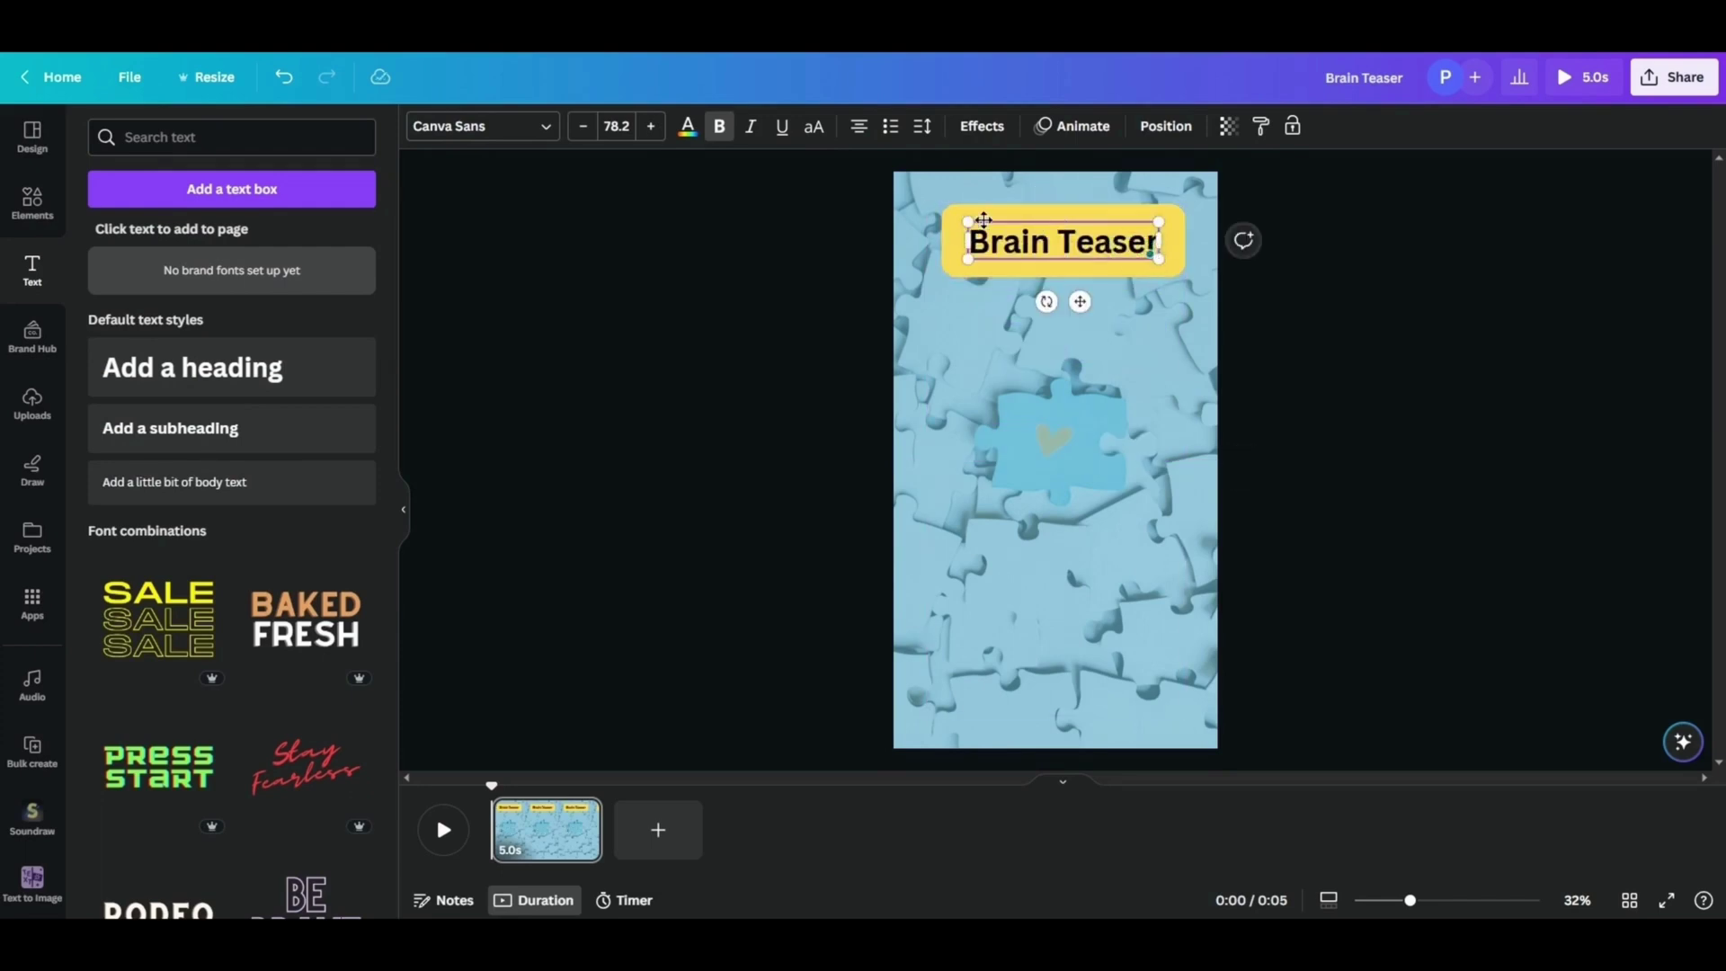
left_click_drag(969, 221, 926, 214)
left_click_drag(1050, 302, 1070, 307)
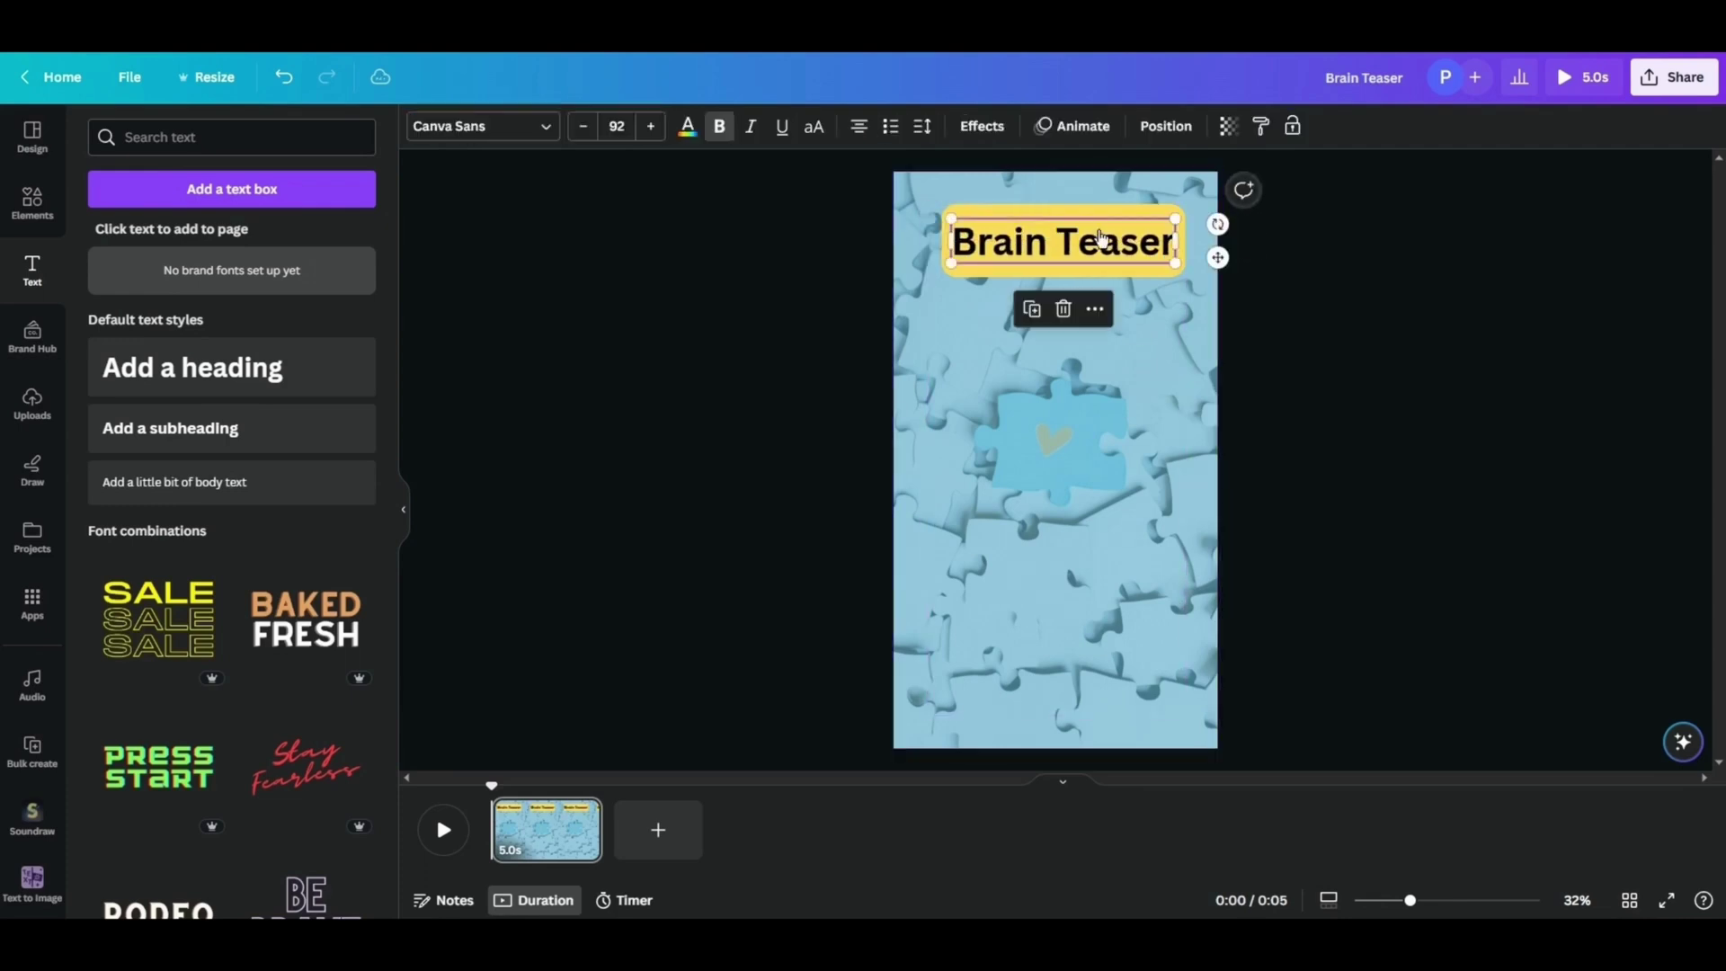
Step: Style the title in Antonio Bold at size 110 and light blue
left_click(435, 127)
left_click(299, 184)
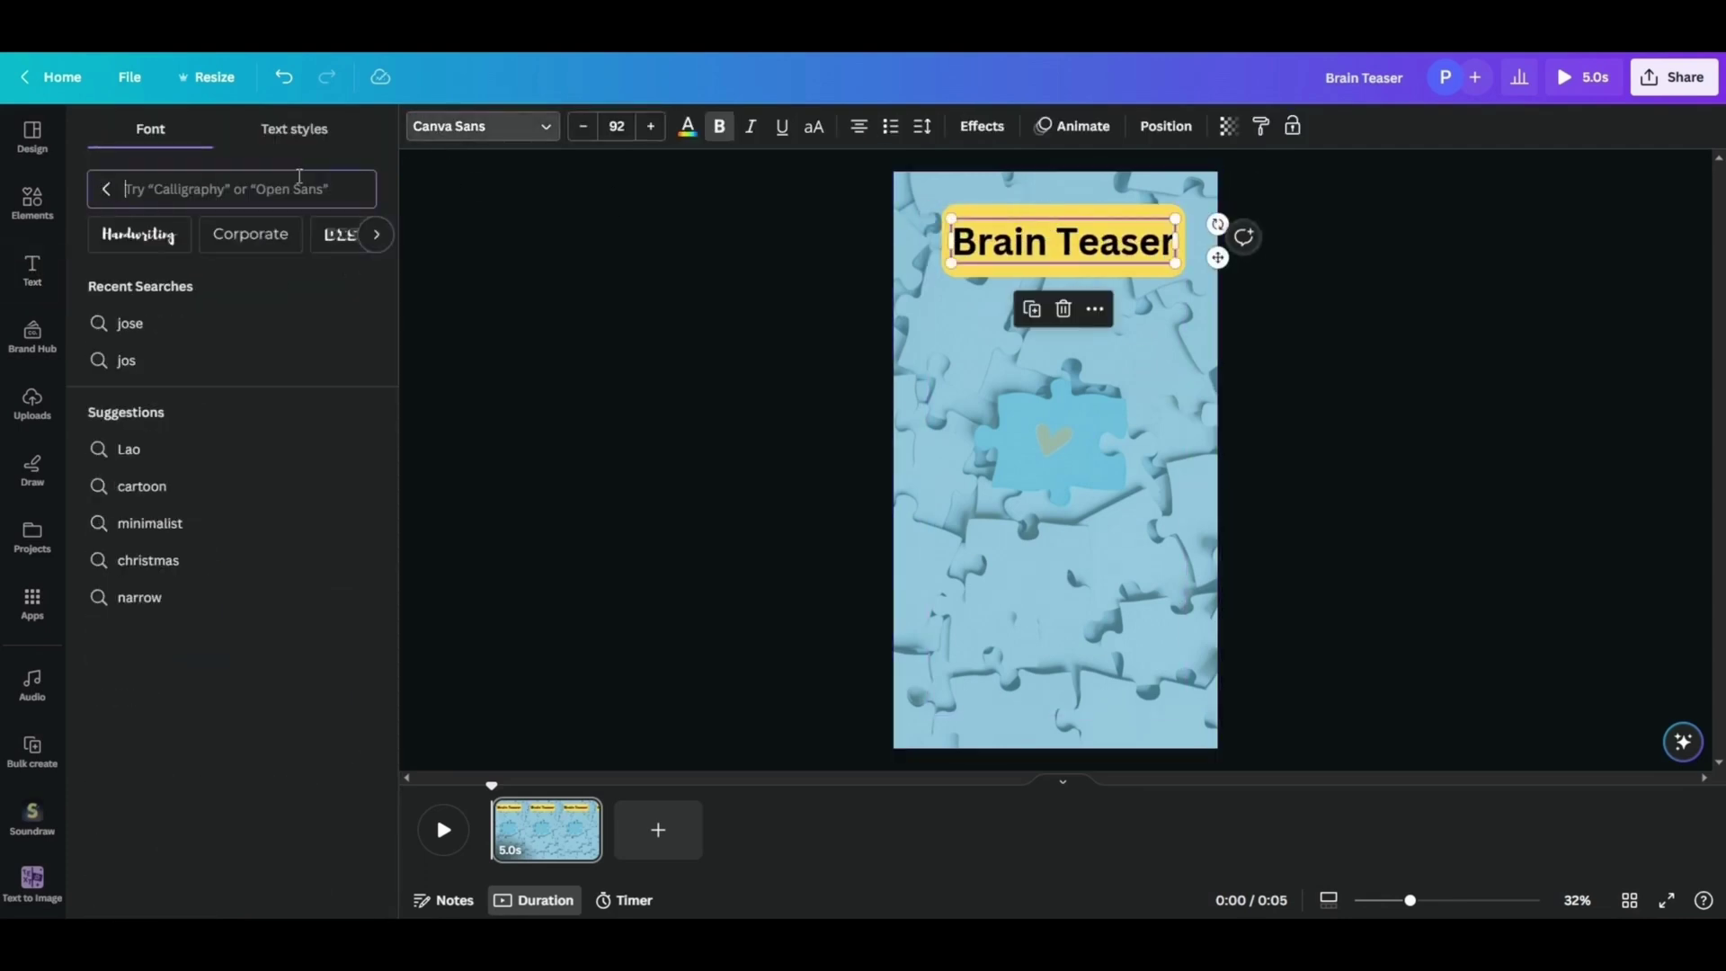
type("anton")
left_click(184, 321)
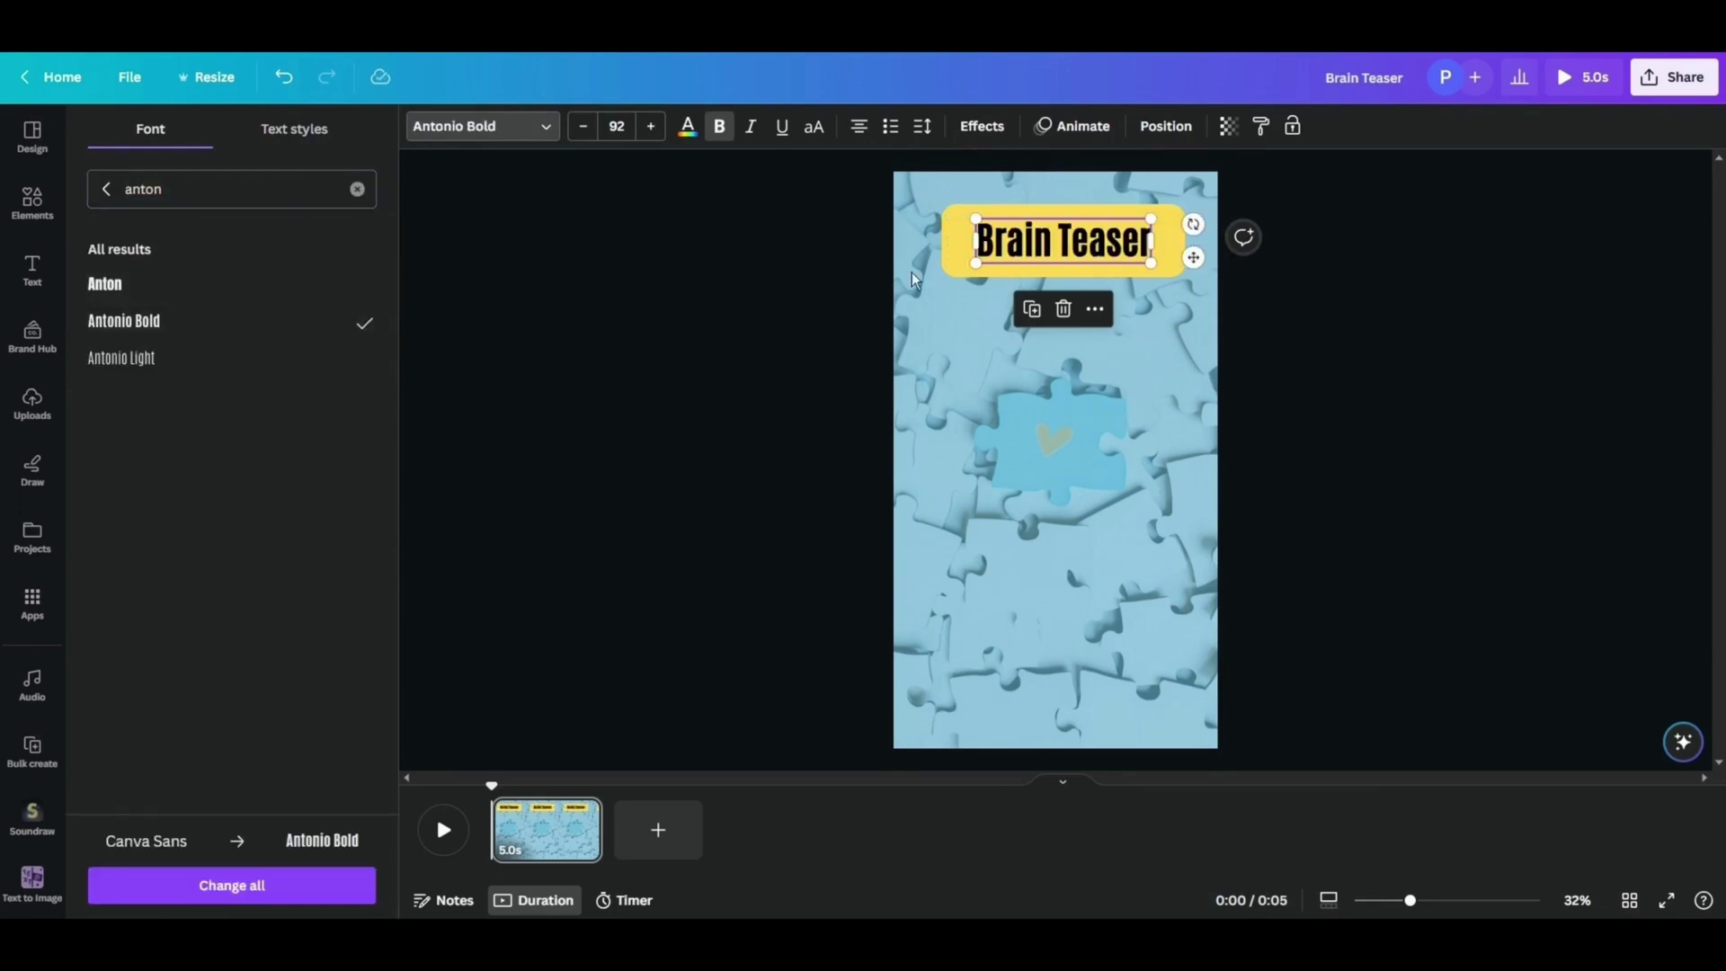
left_click_drag(976, 263, 959, 268)
left_click(688, 126)
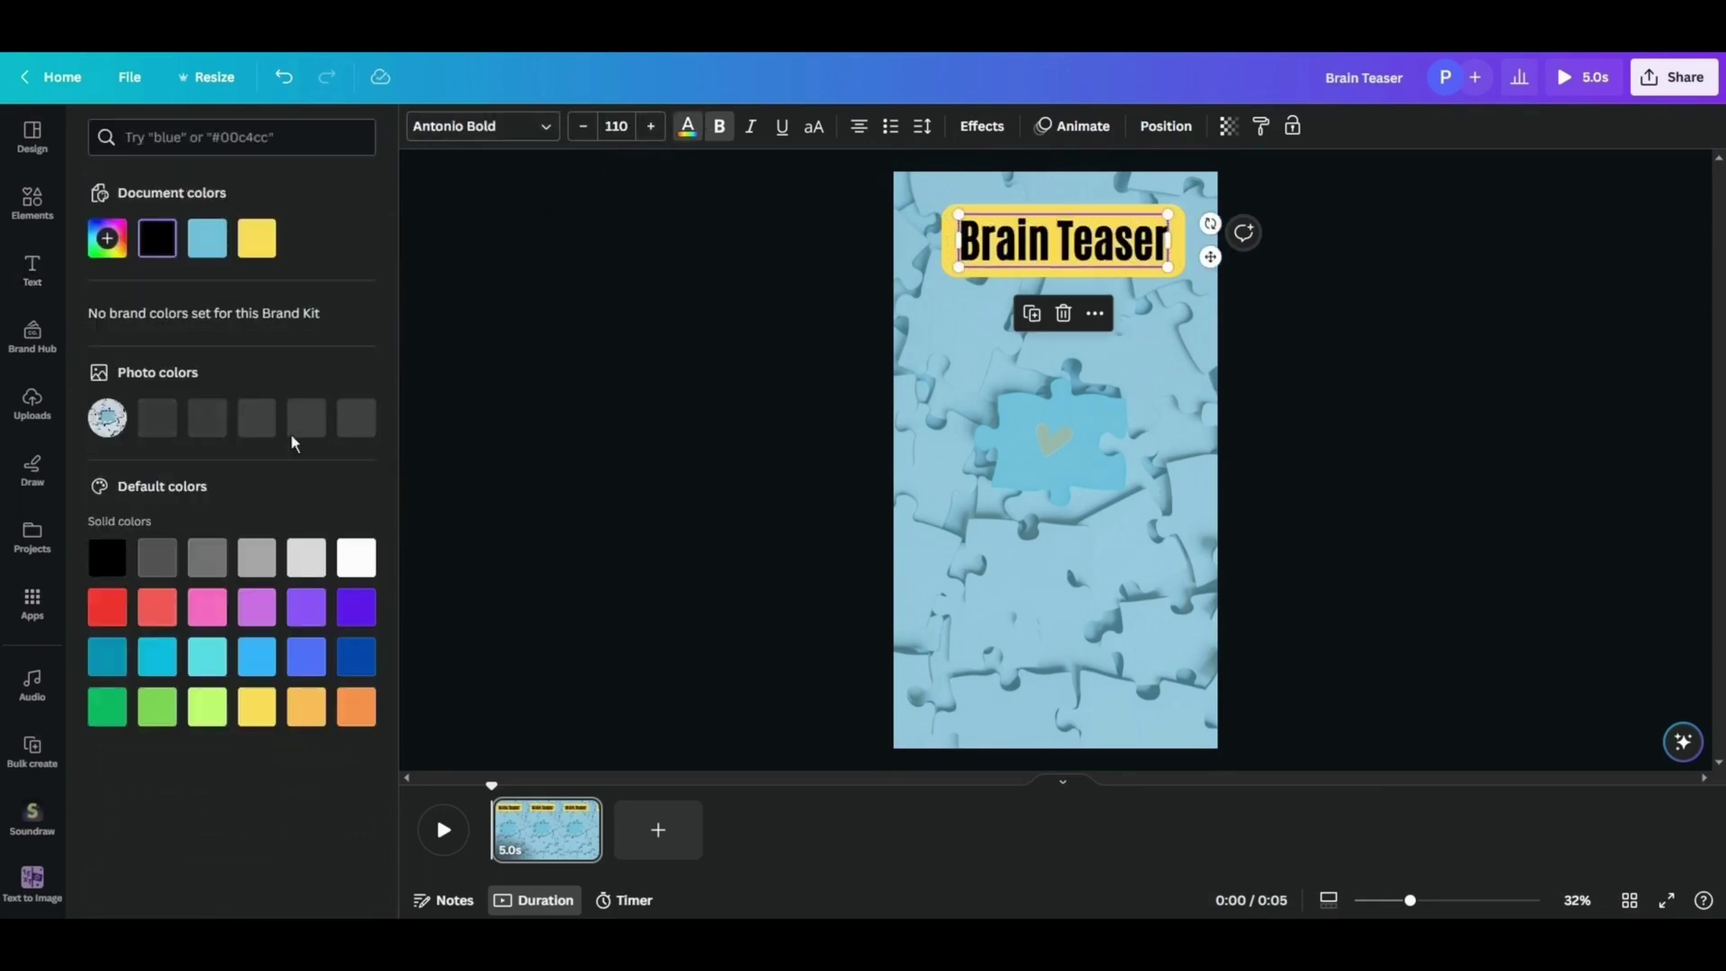
left_click(208, 238)
left_click(540, 369)
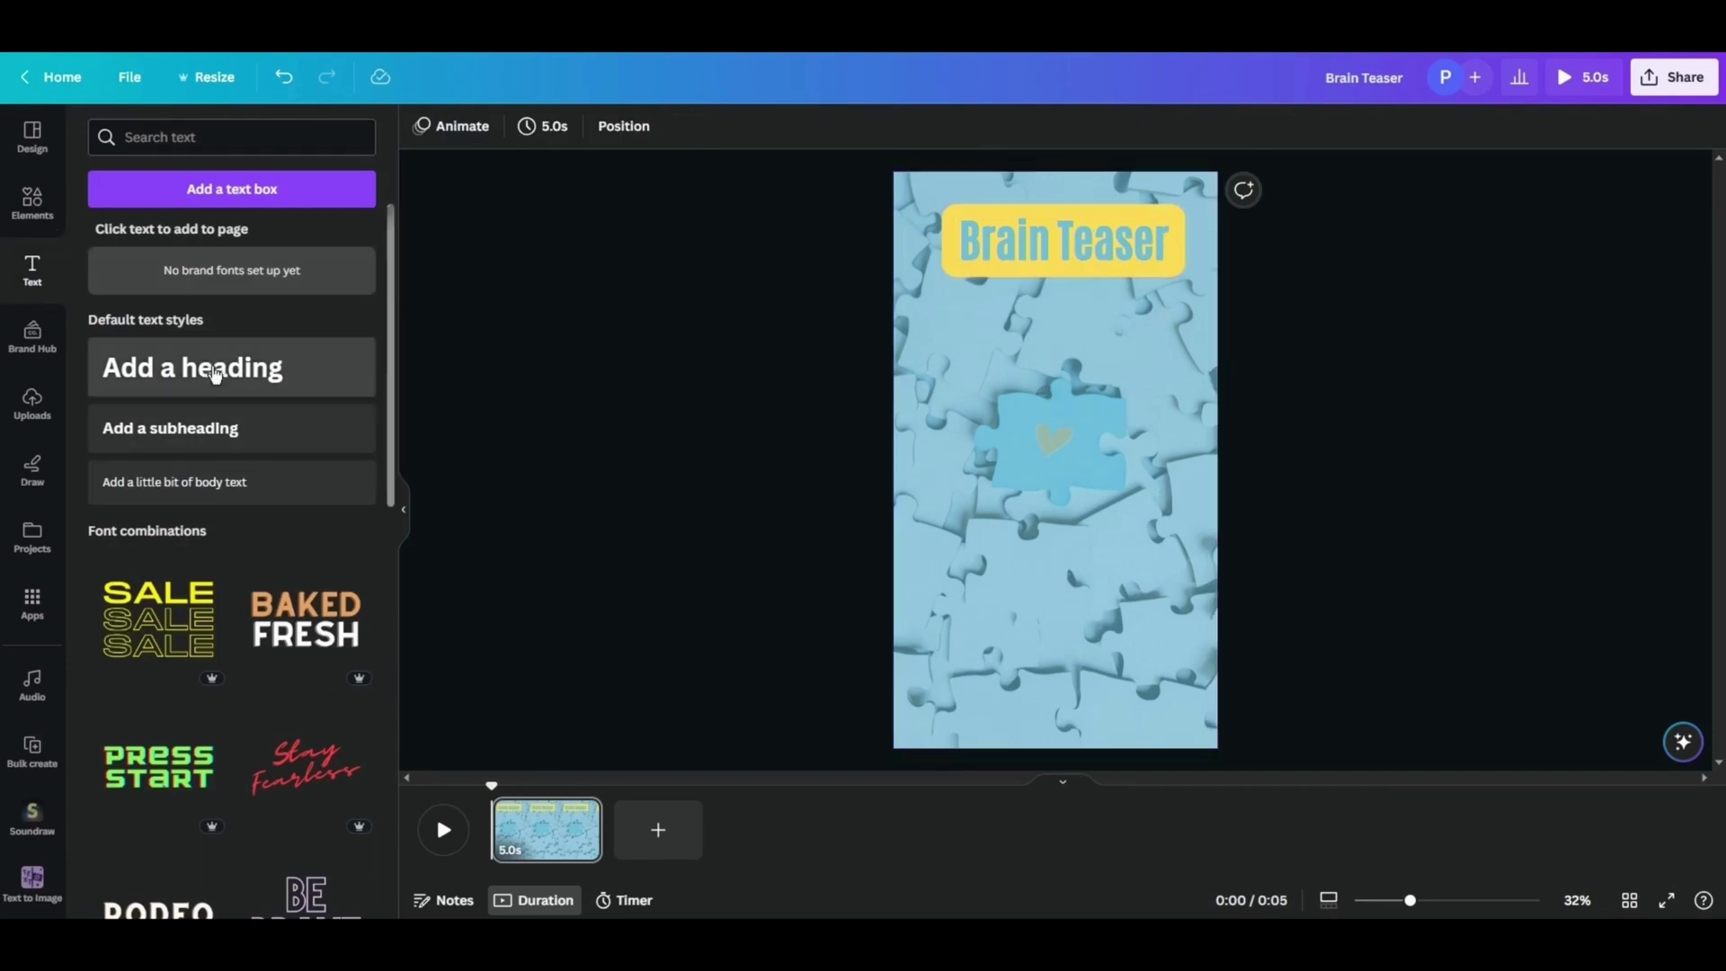
Step: Add a yellow rounded square below the banner and stretch it into a large panel
left_click(33, 202)
left_click(136, 303)
left_click_drag(1020, 436, 1200, 437)
left_click(1025, 501)
left_click_drag(1054, 346, 1052, 325)
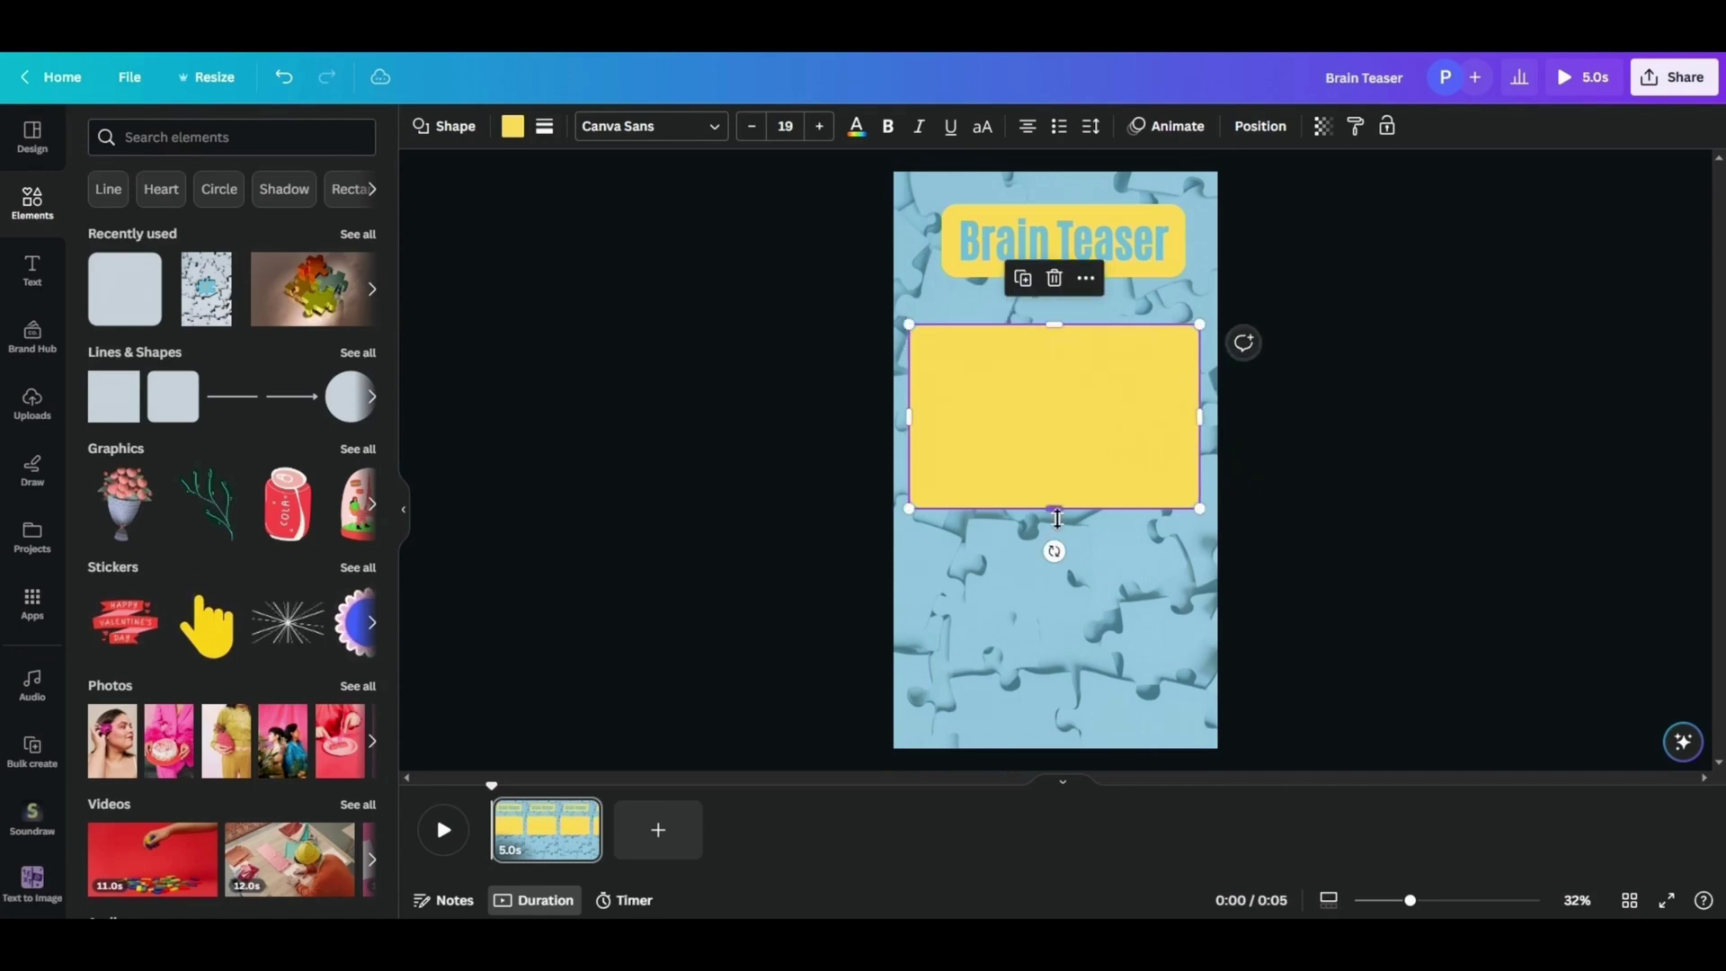
left_click_drag(1053, 512, 1057, 530)
left_click(1349, 551)
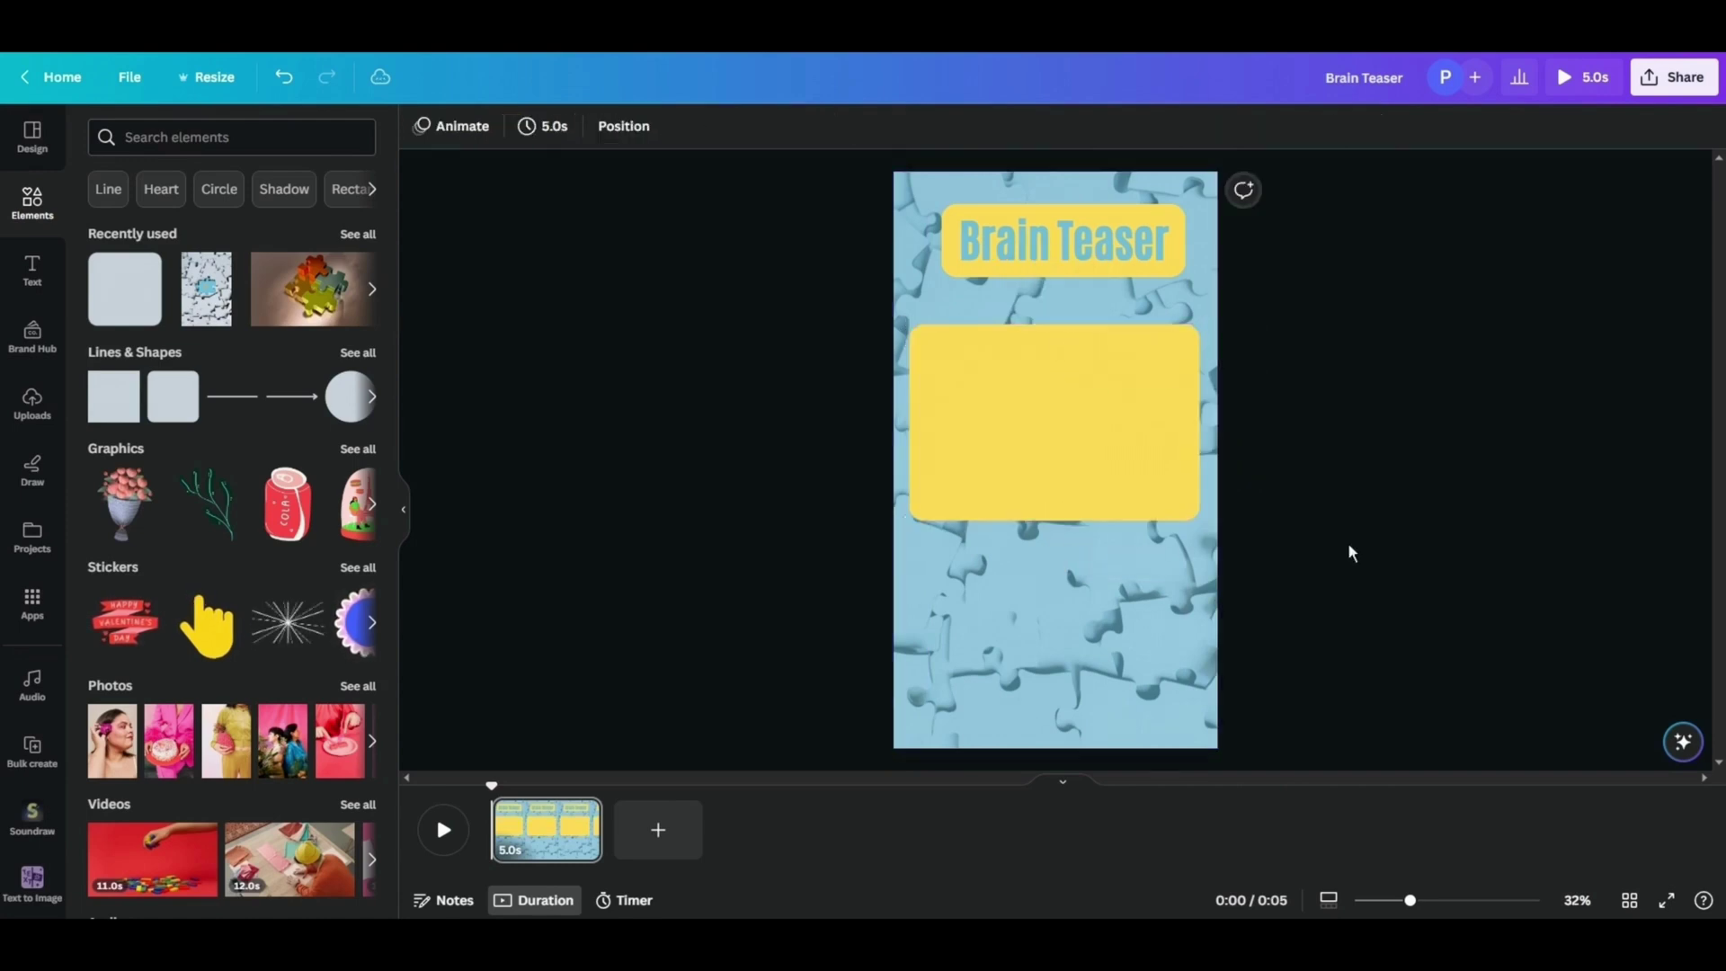
Step: Add a subheading box on the panel and select the first brain teaser in ChatGPT
left_click(48, 267)
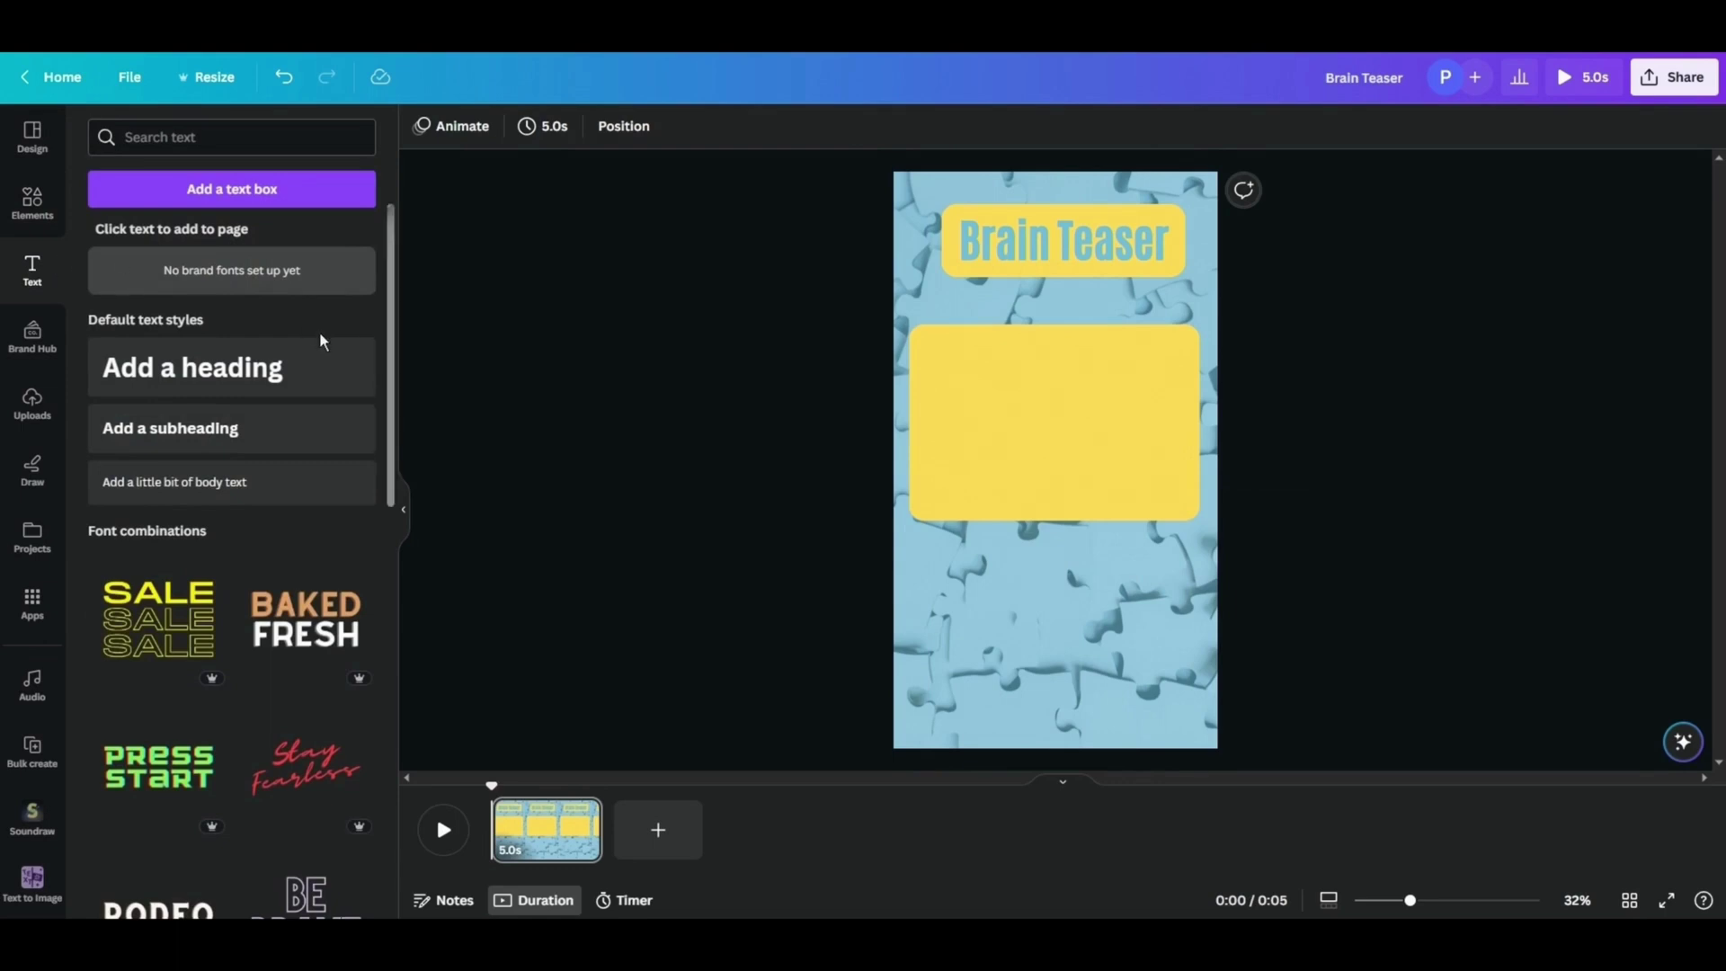
left_click(242, 435)
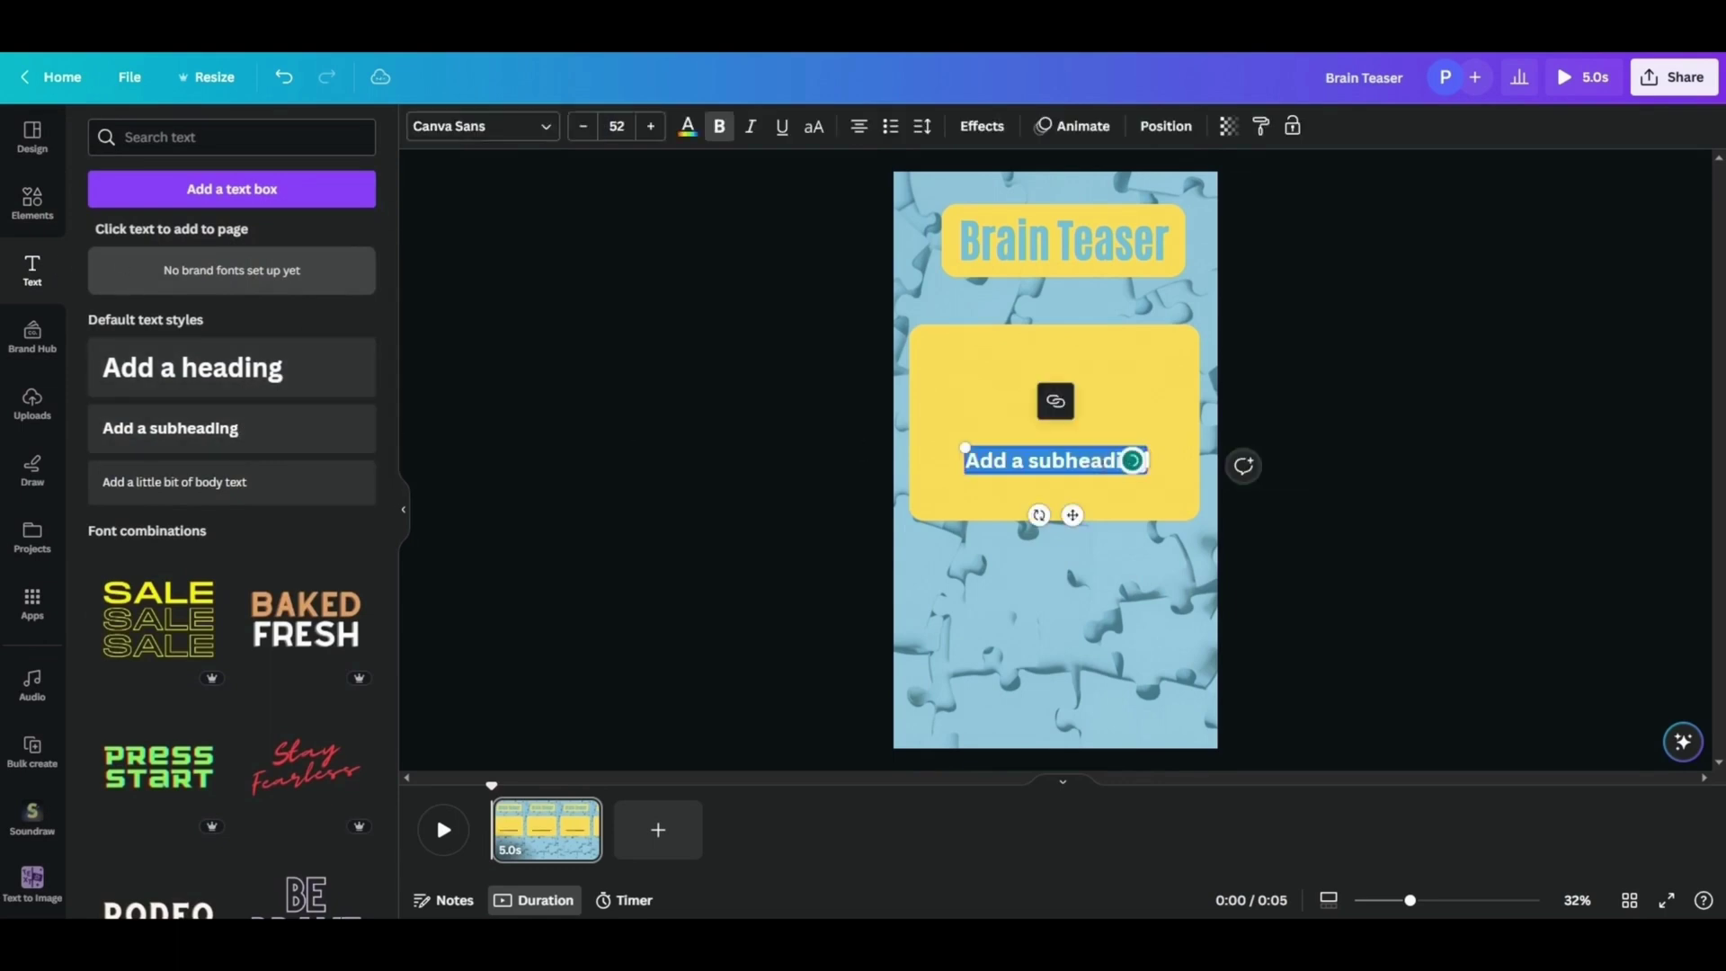
mouse_move(967, 444)
left_mouse_down()
mouse_move(951, 423)
mouse_move(975, 448)
left_mouse_up()
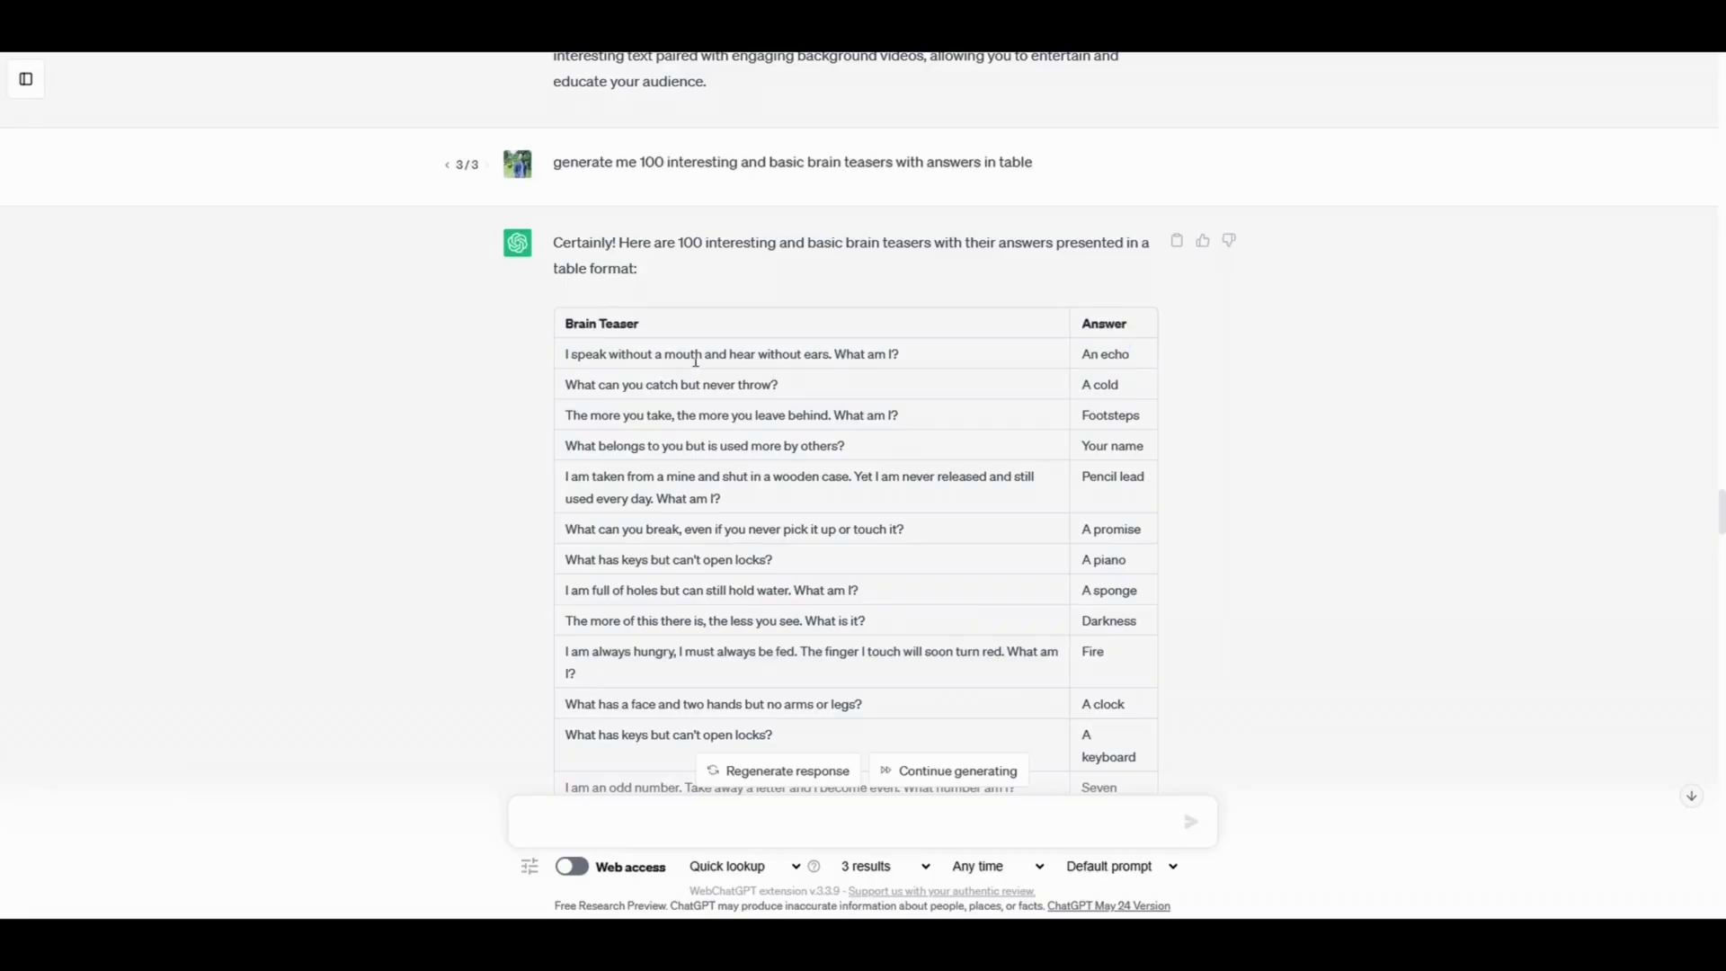
triple_click(698, 357)
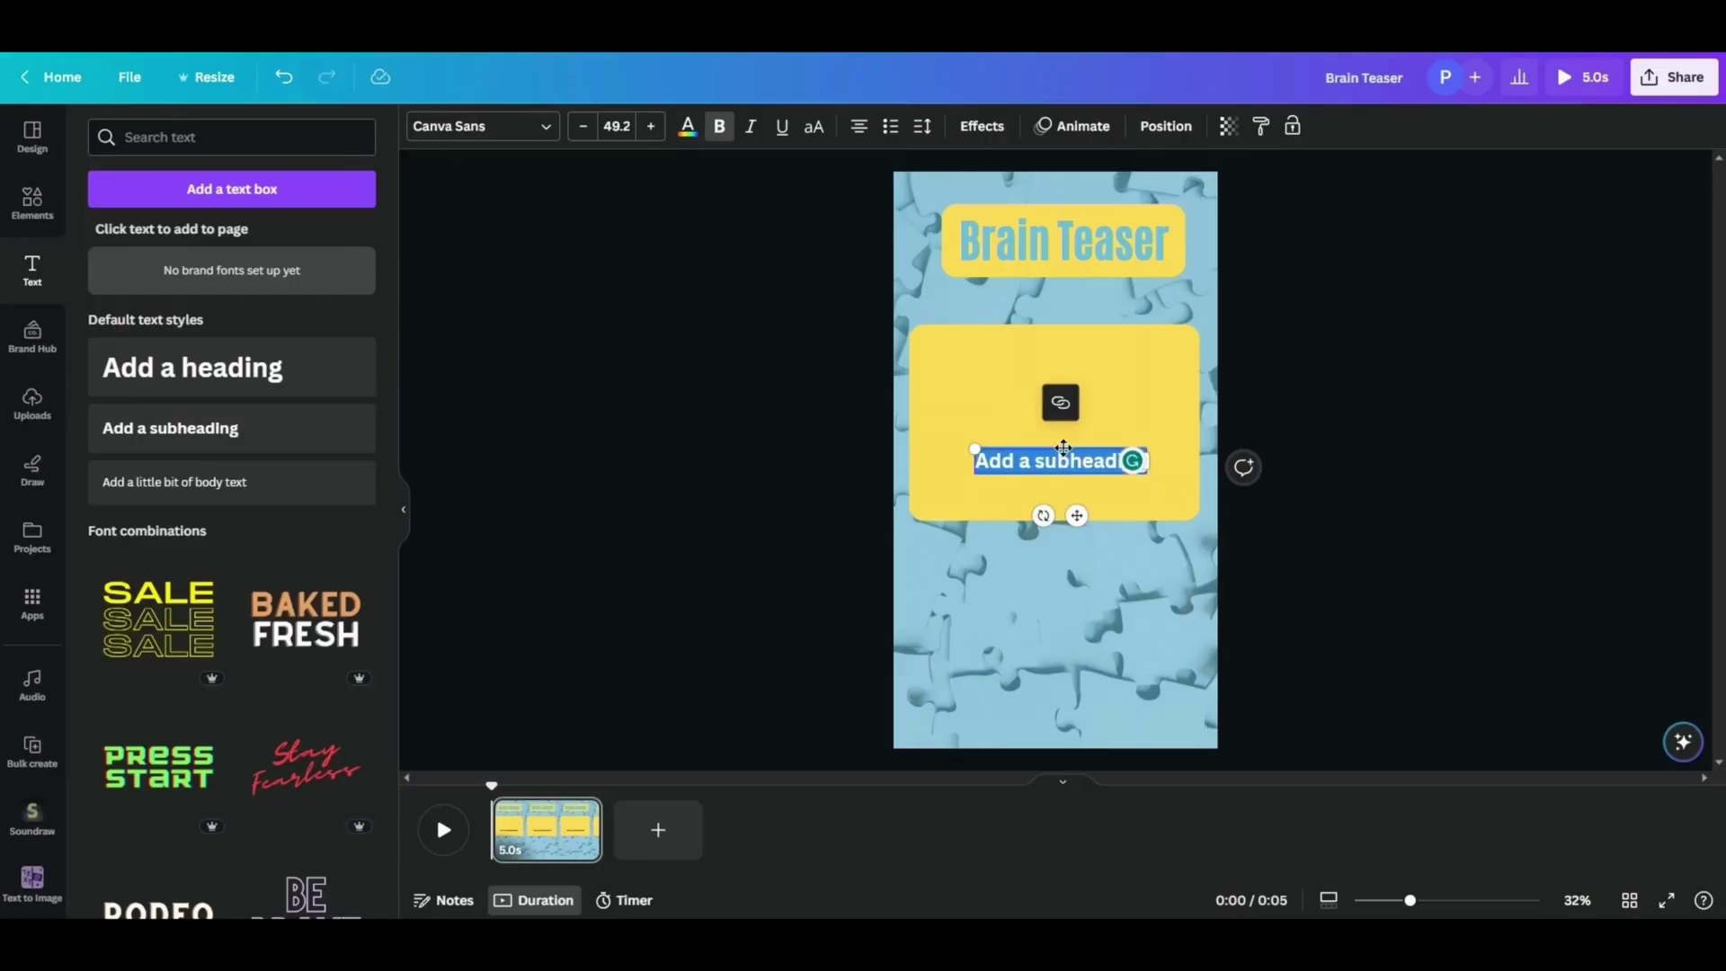
Step: Paste the riddle into the subheading and narrow its box to three lines
type("I speak without a mouth and hear without ears. What am I?")
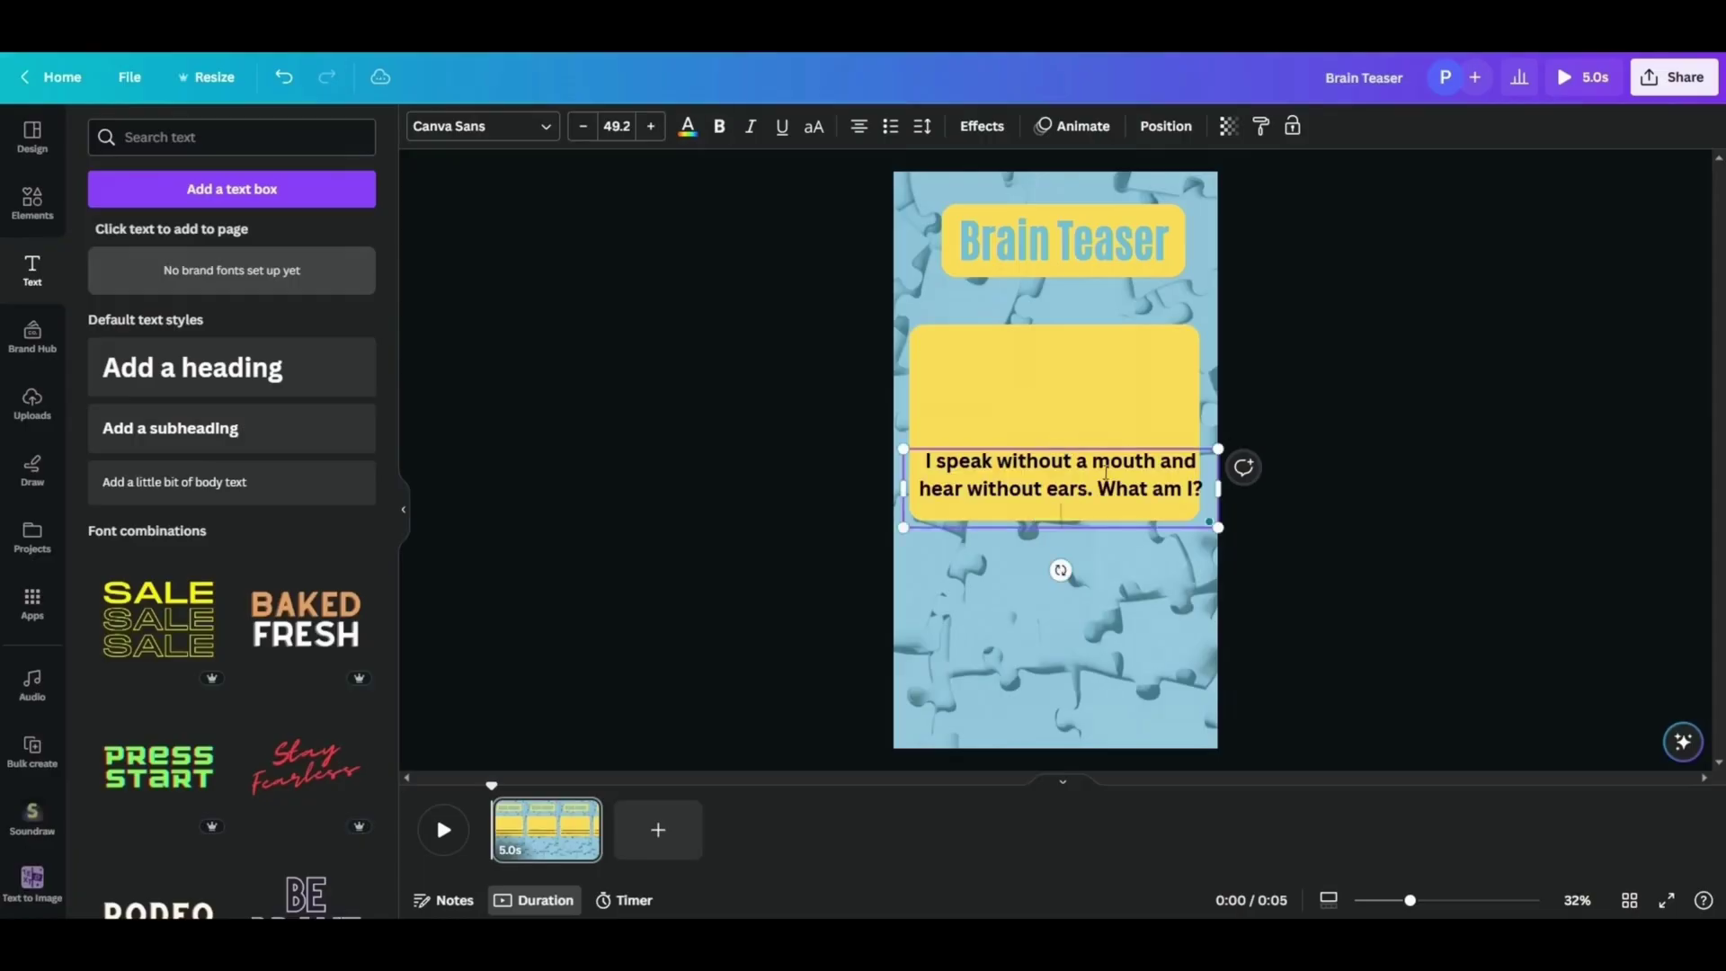
left_click_drag(1061, 437, 912, 378)
left_click_drag(1074, 328, 1073, 328)
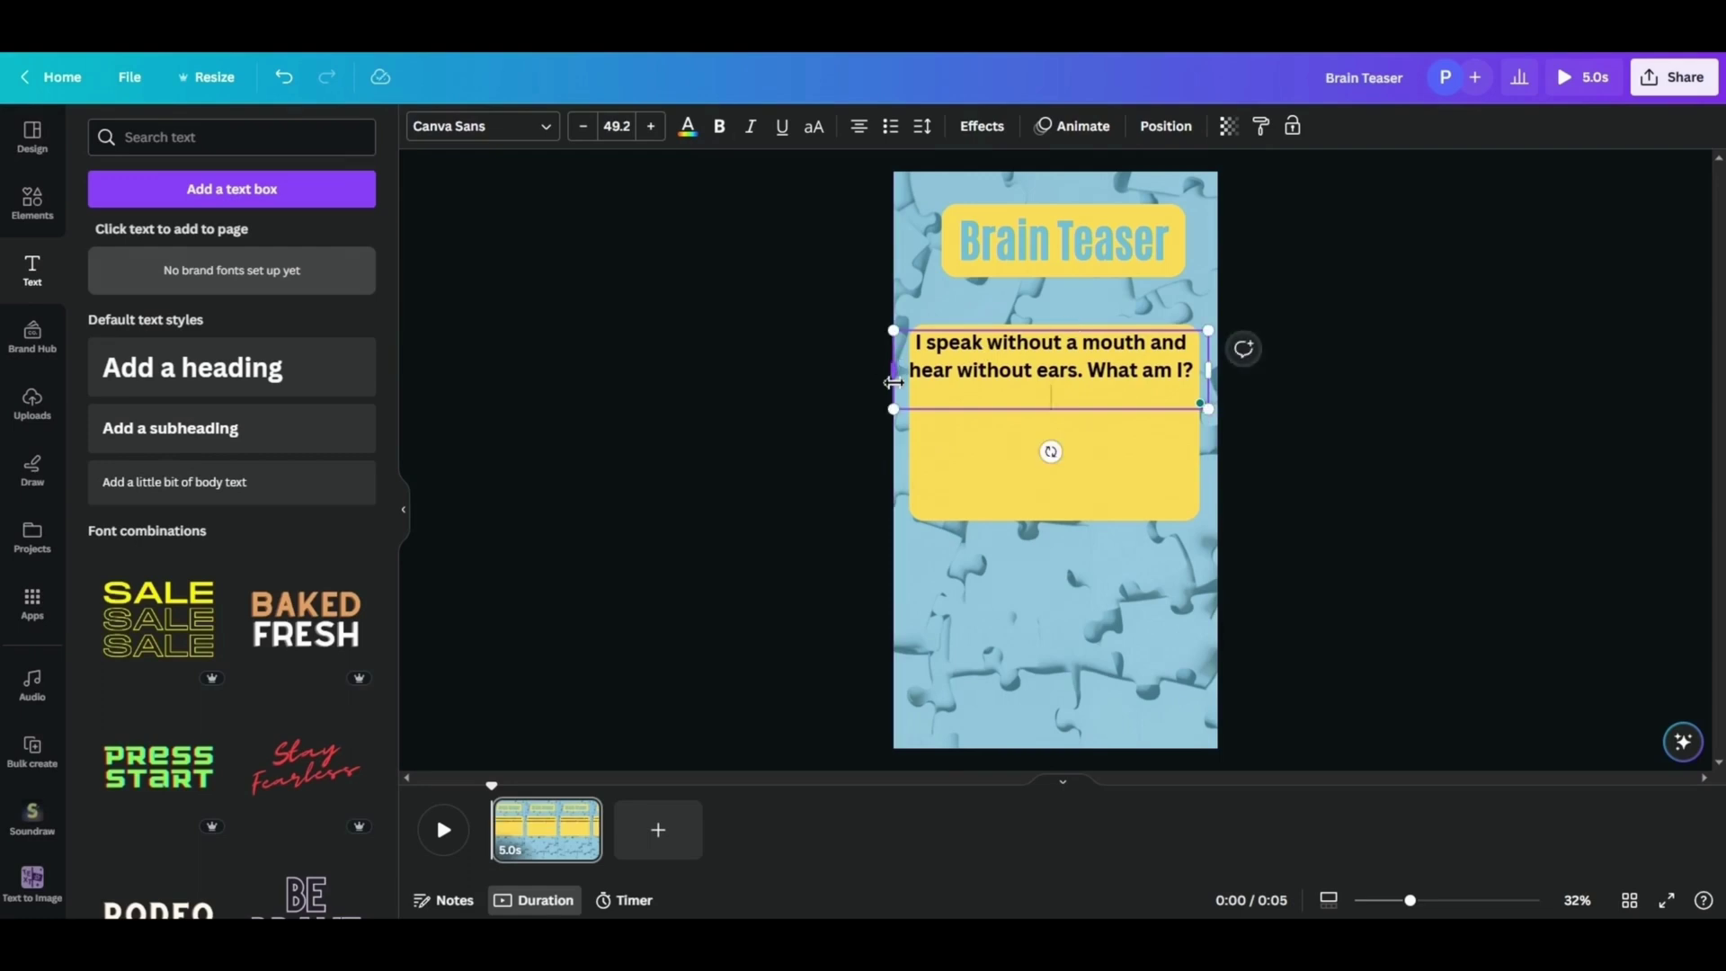
left_click_drag(896, 382, 918, 384)
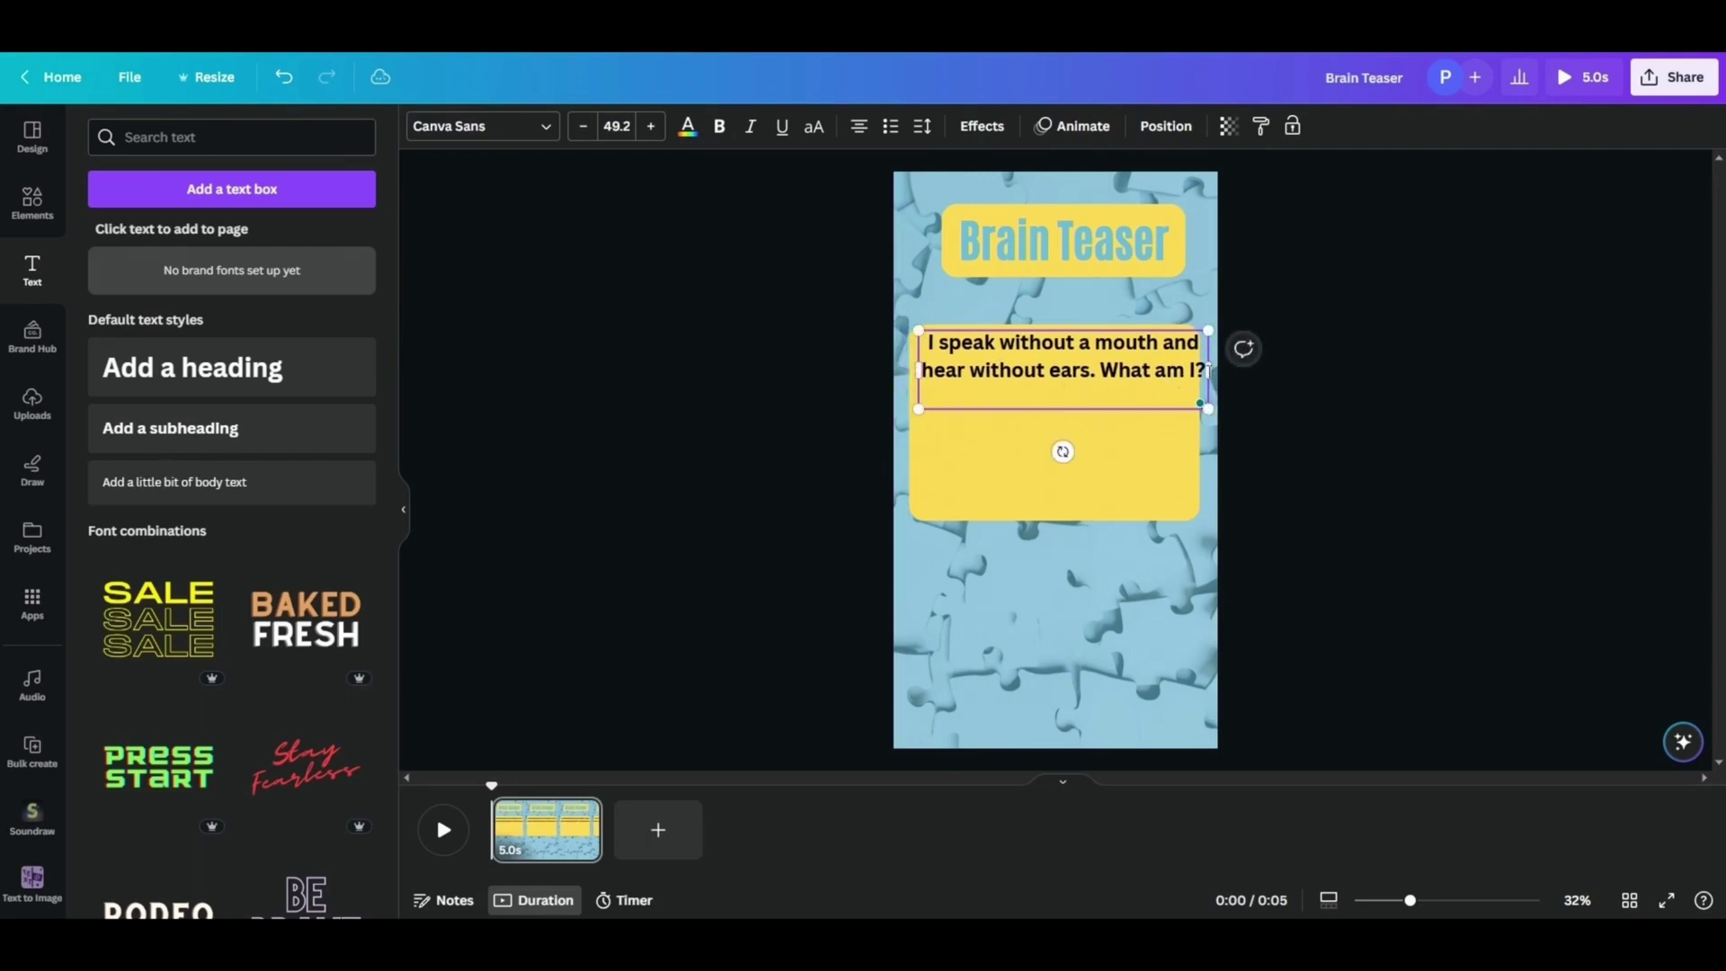
left_click_drag(1216, 374, 1192, 367)
Step: Adjust the riddle text size to 70.2
left_click(1099, 409)
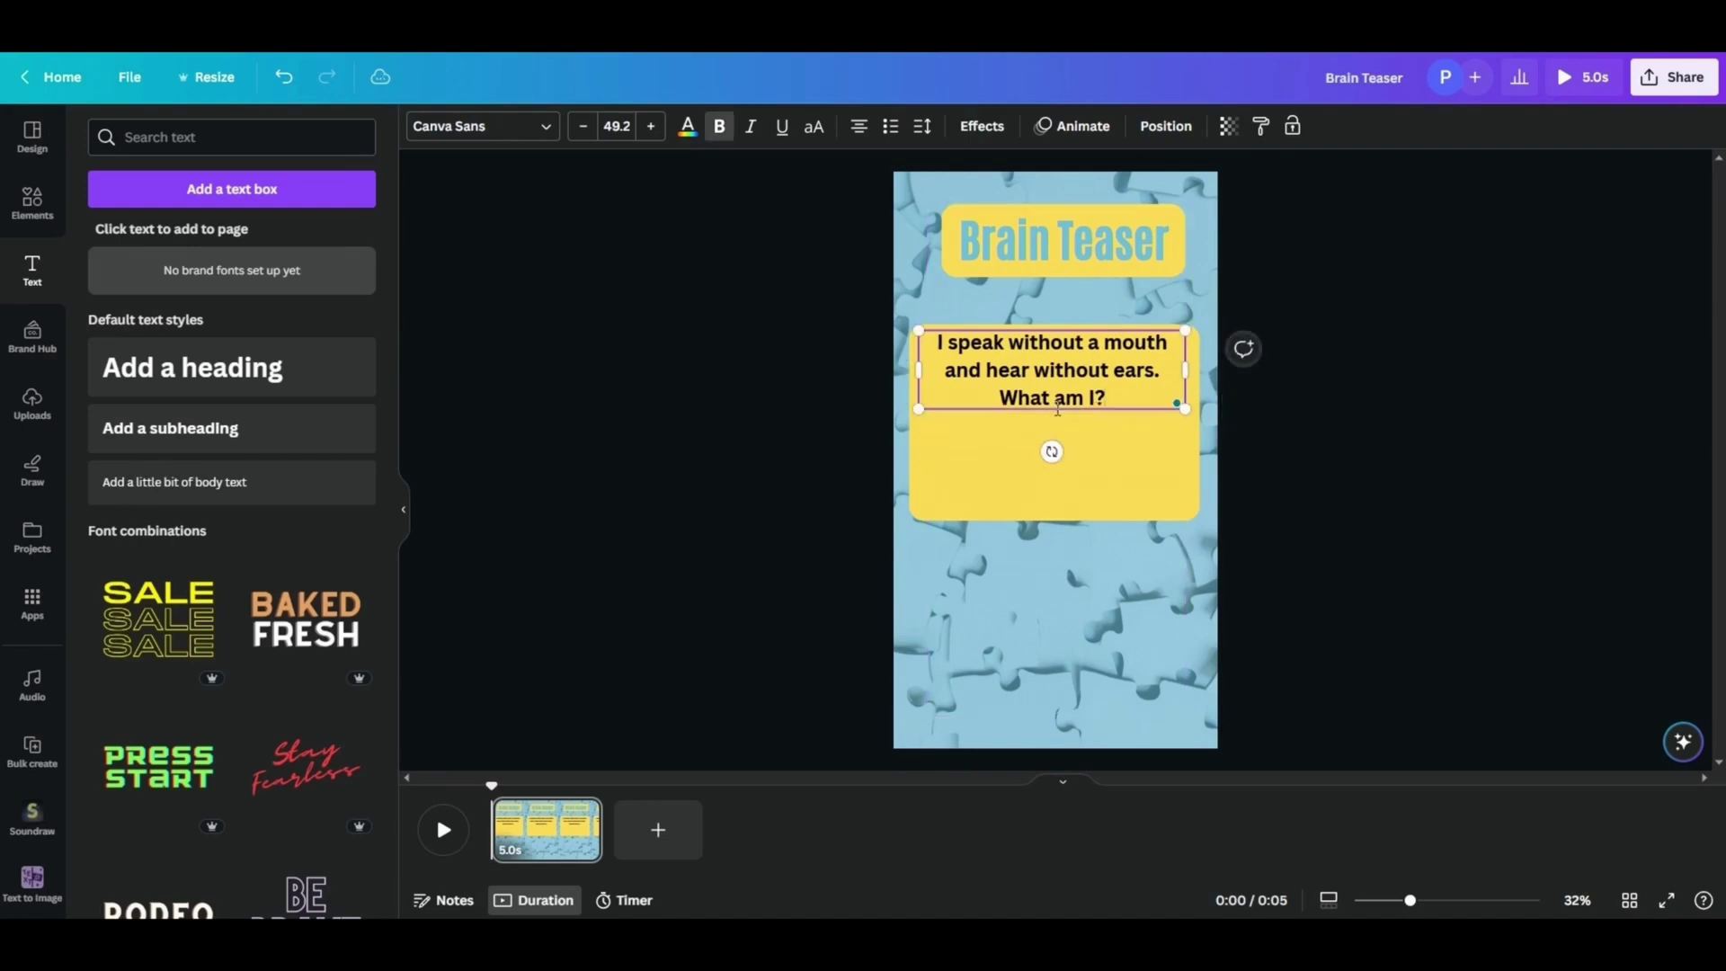
key("ctrl+a")
left_click(651, 126)
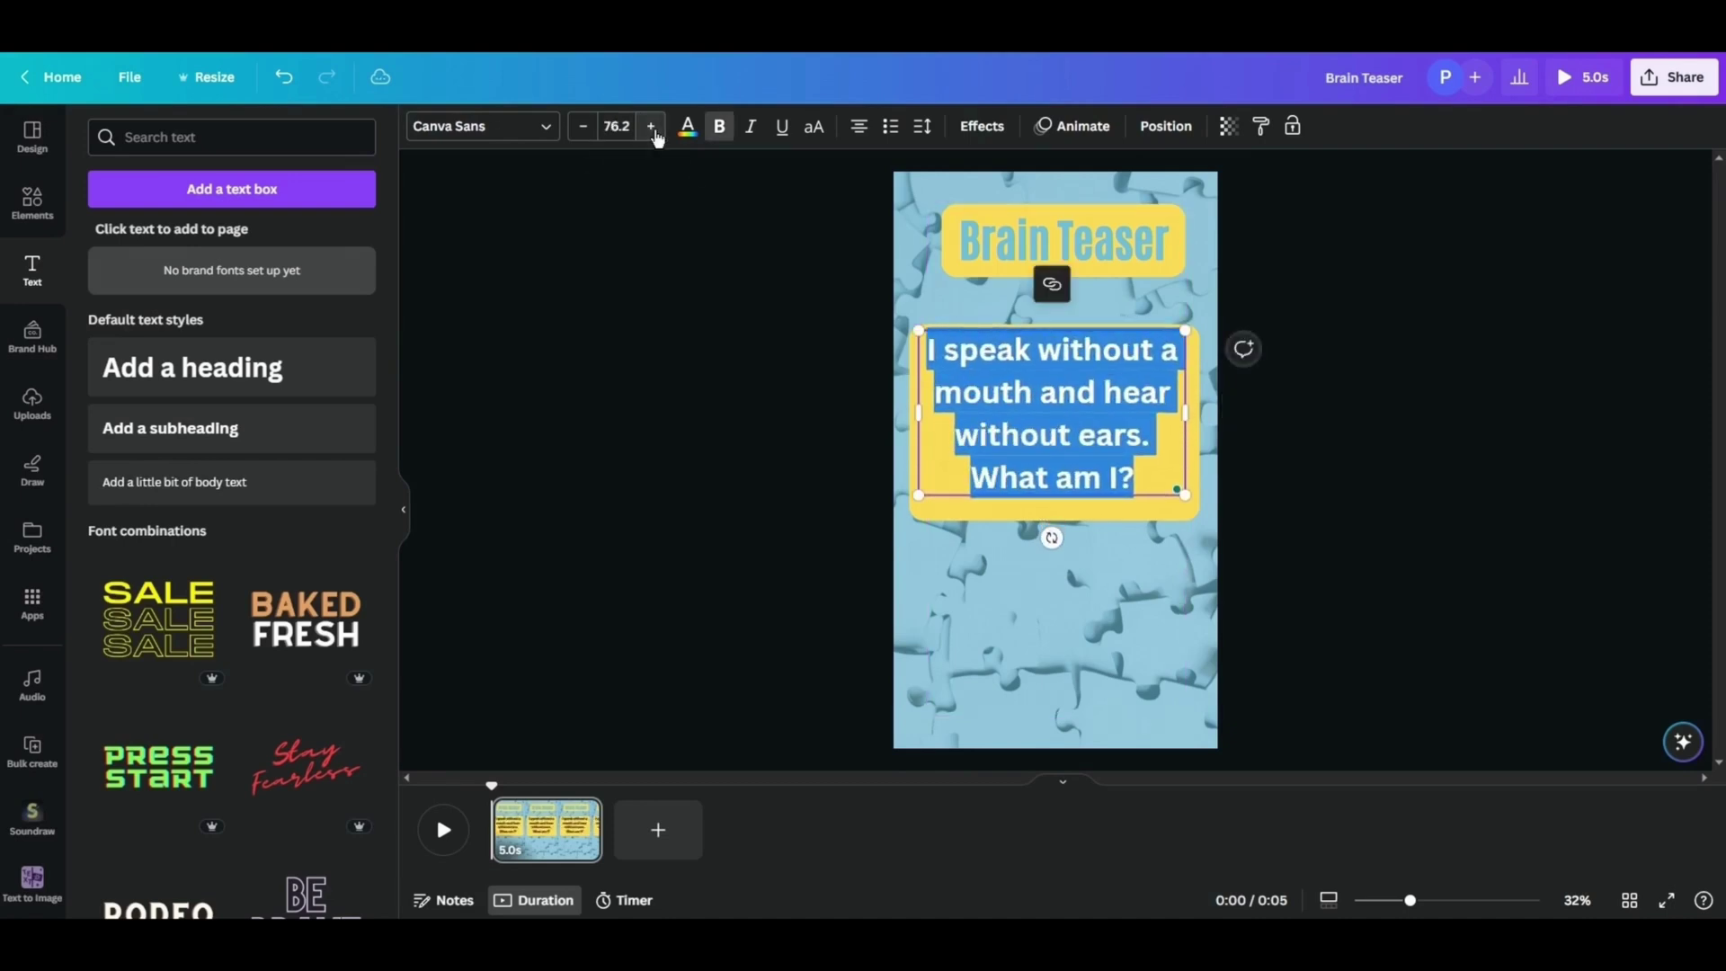
left_click(582, 126)
left_click(1082, 430)
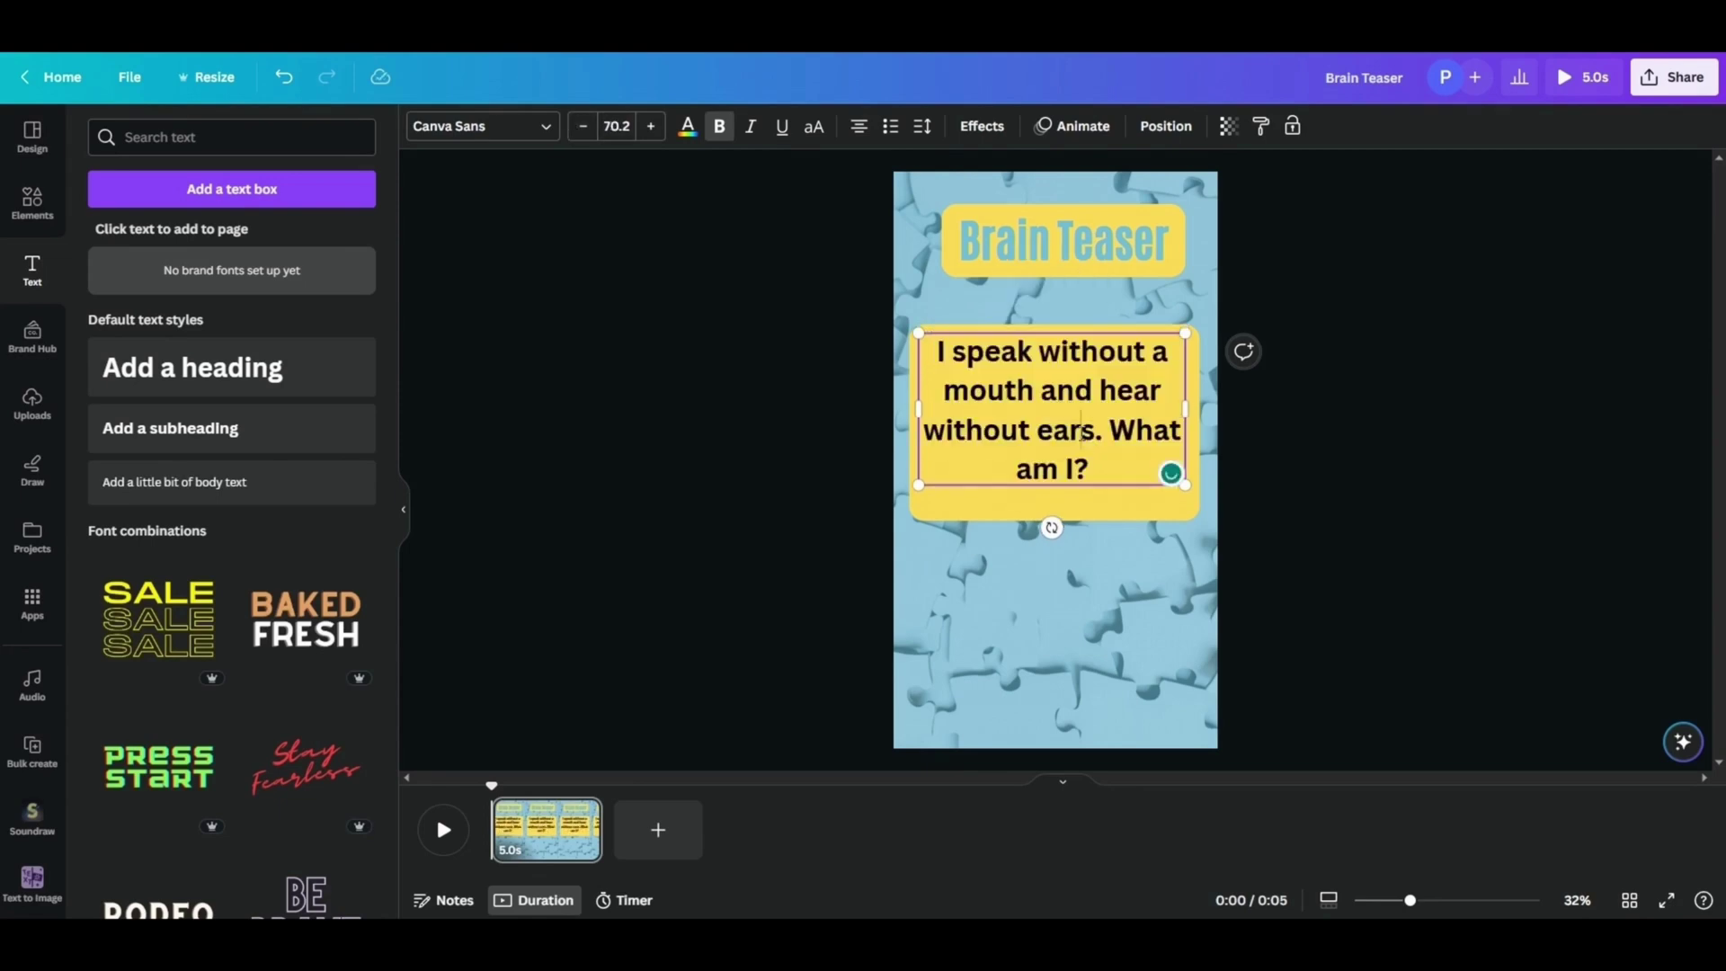
left_click(1140, 527)
left_click(1346, 444)
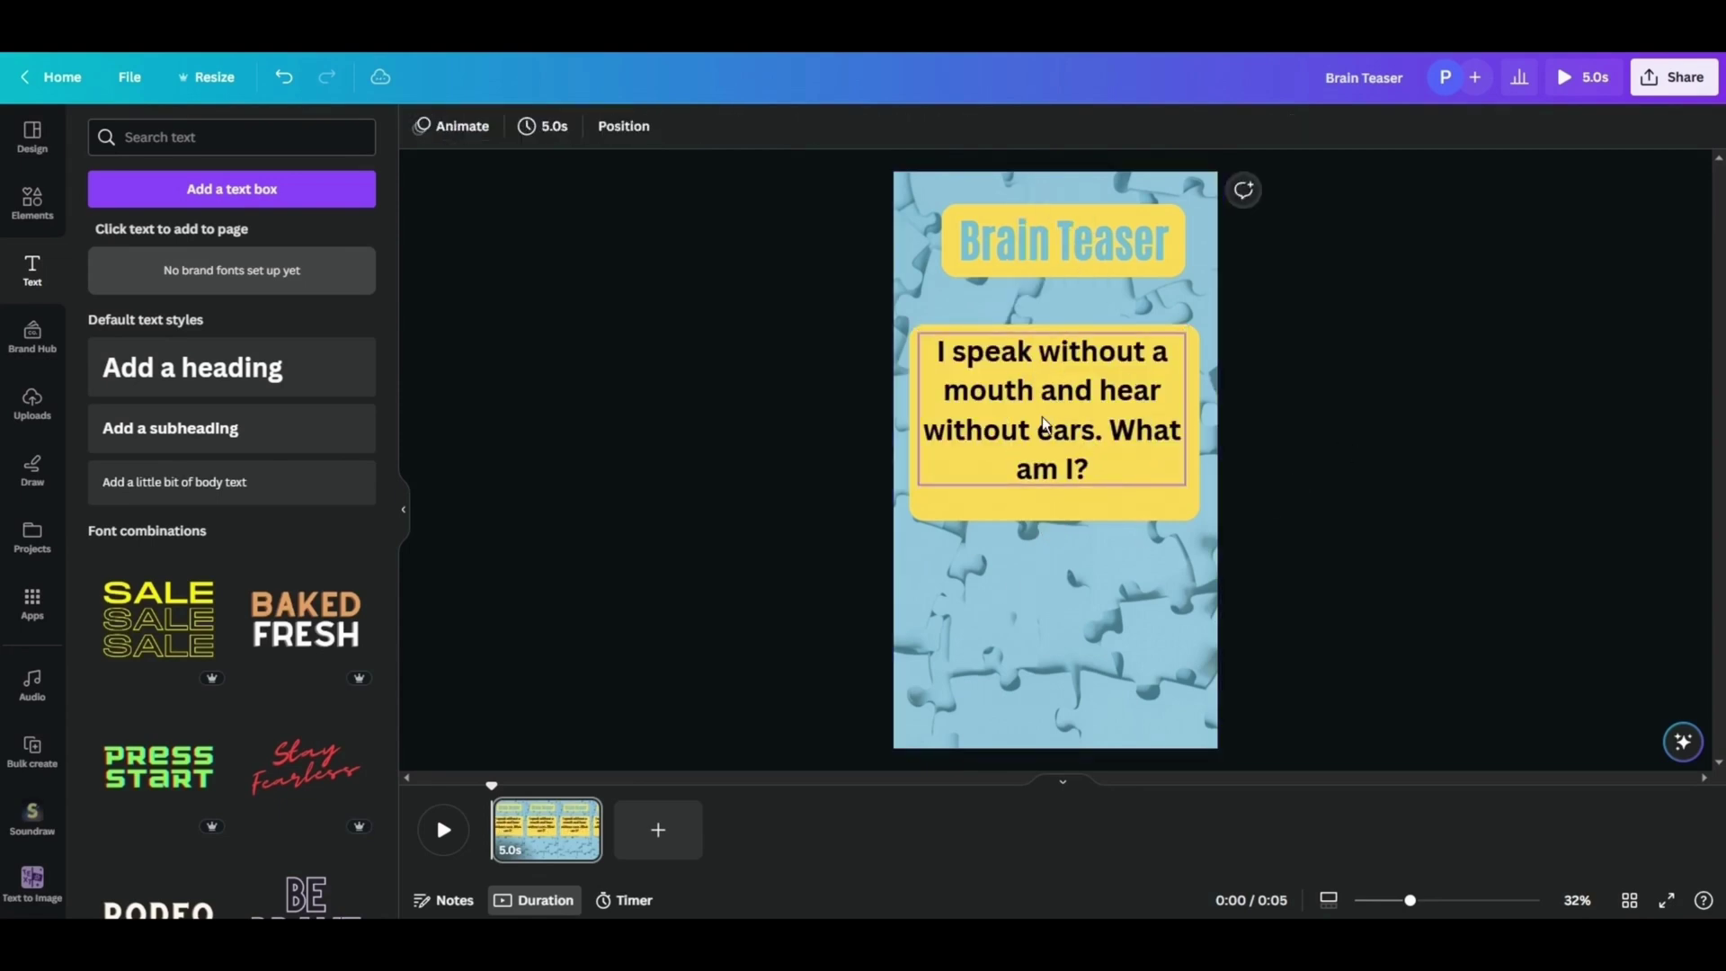
Step: Apply the Josefin Sans Regular font to the riddle text
left_click(1070, 393)
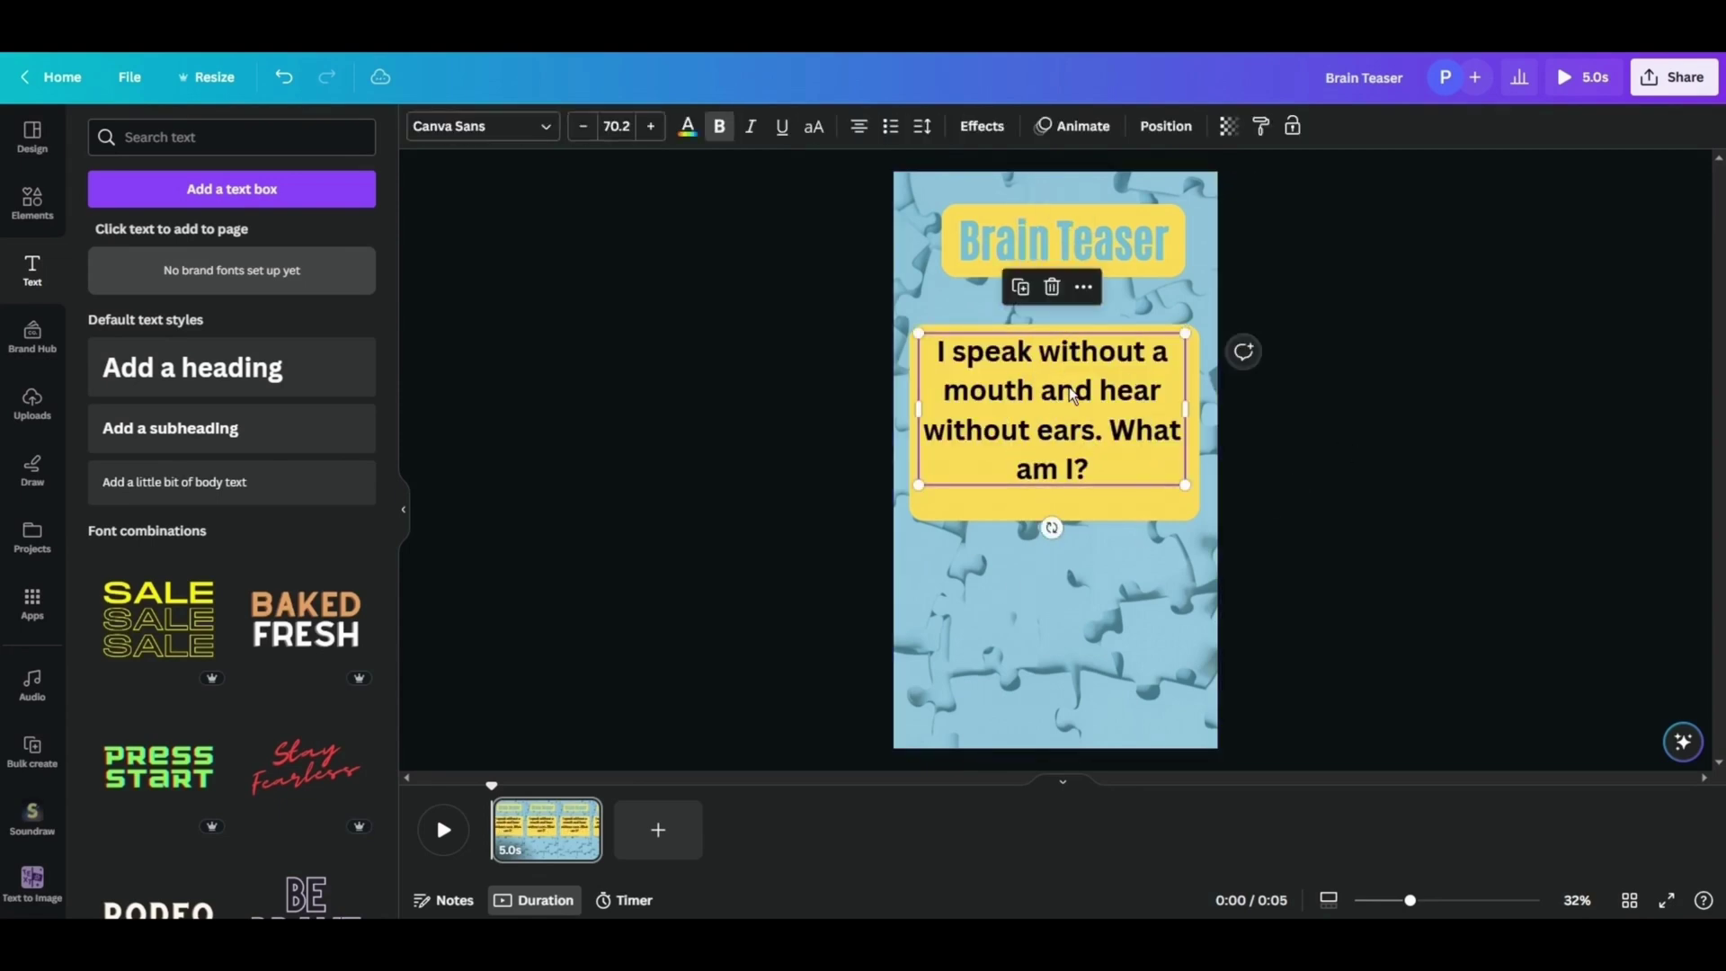
left_click(475, 126)
type("jos")
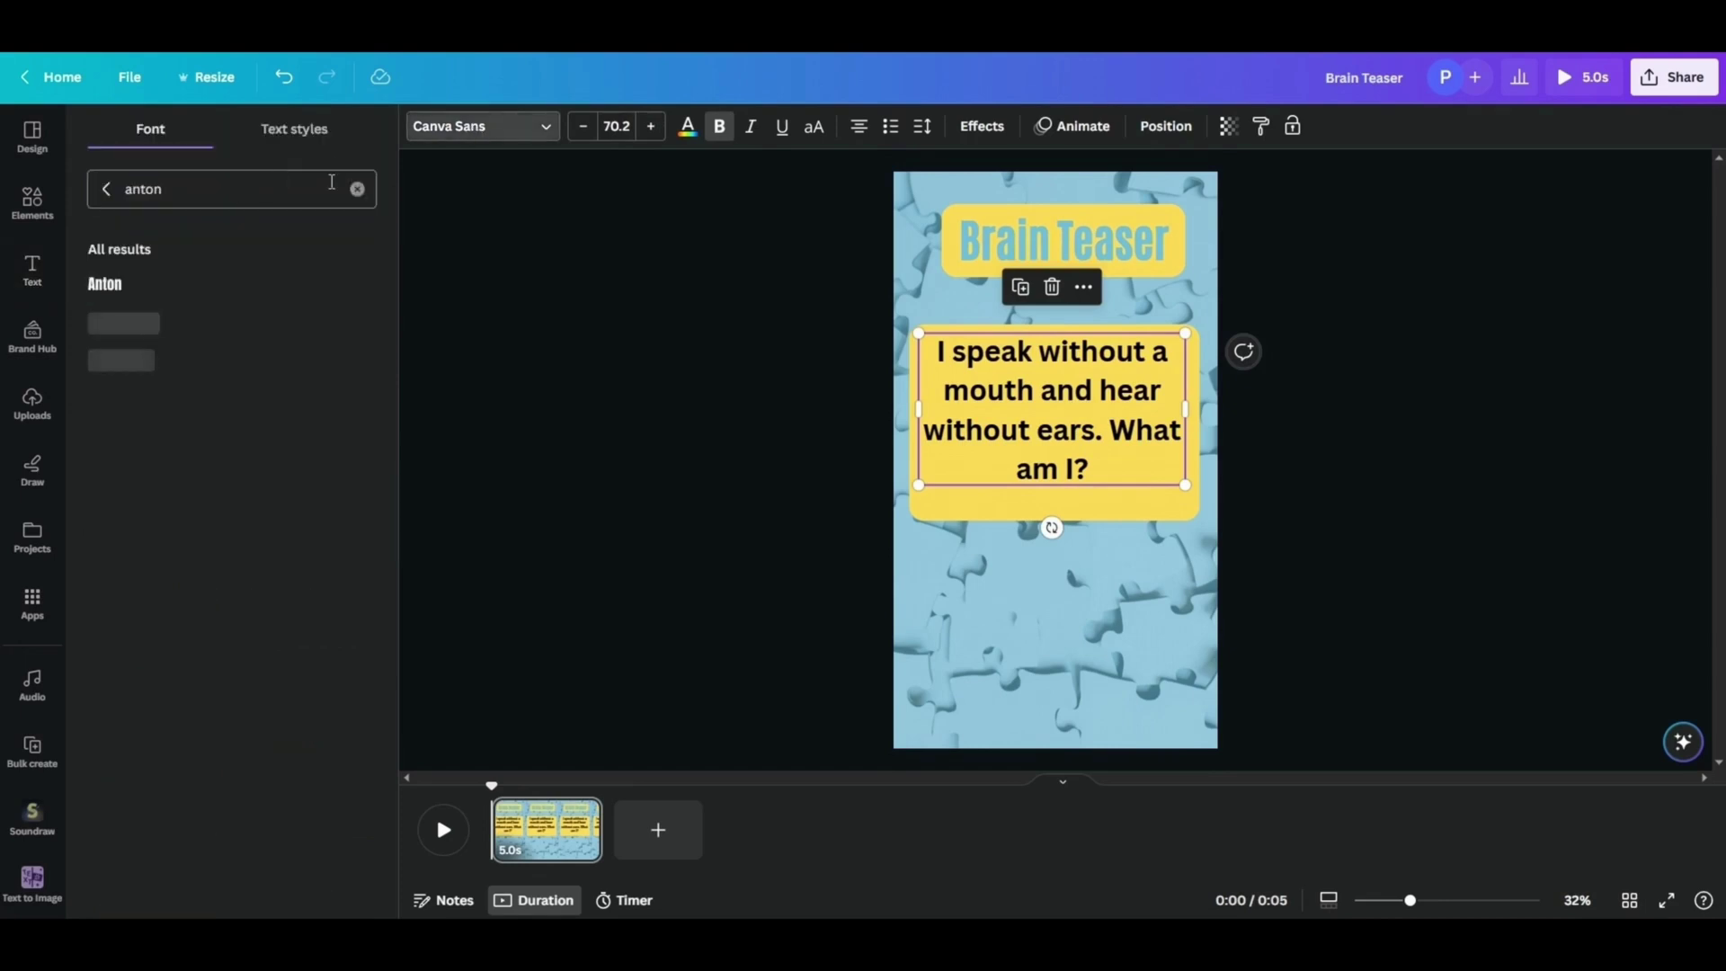
left_click(156, 360)
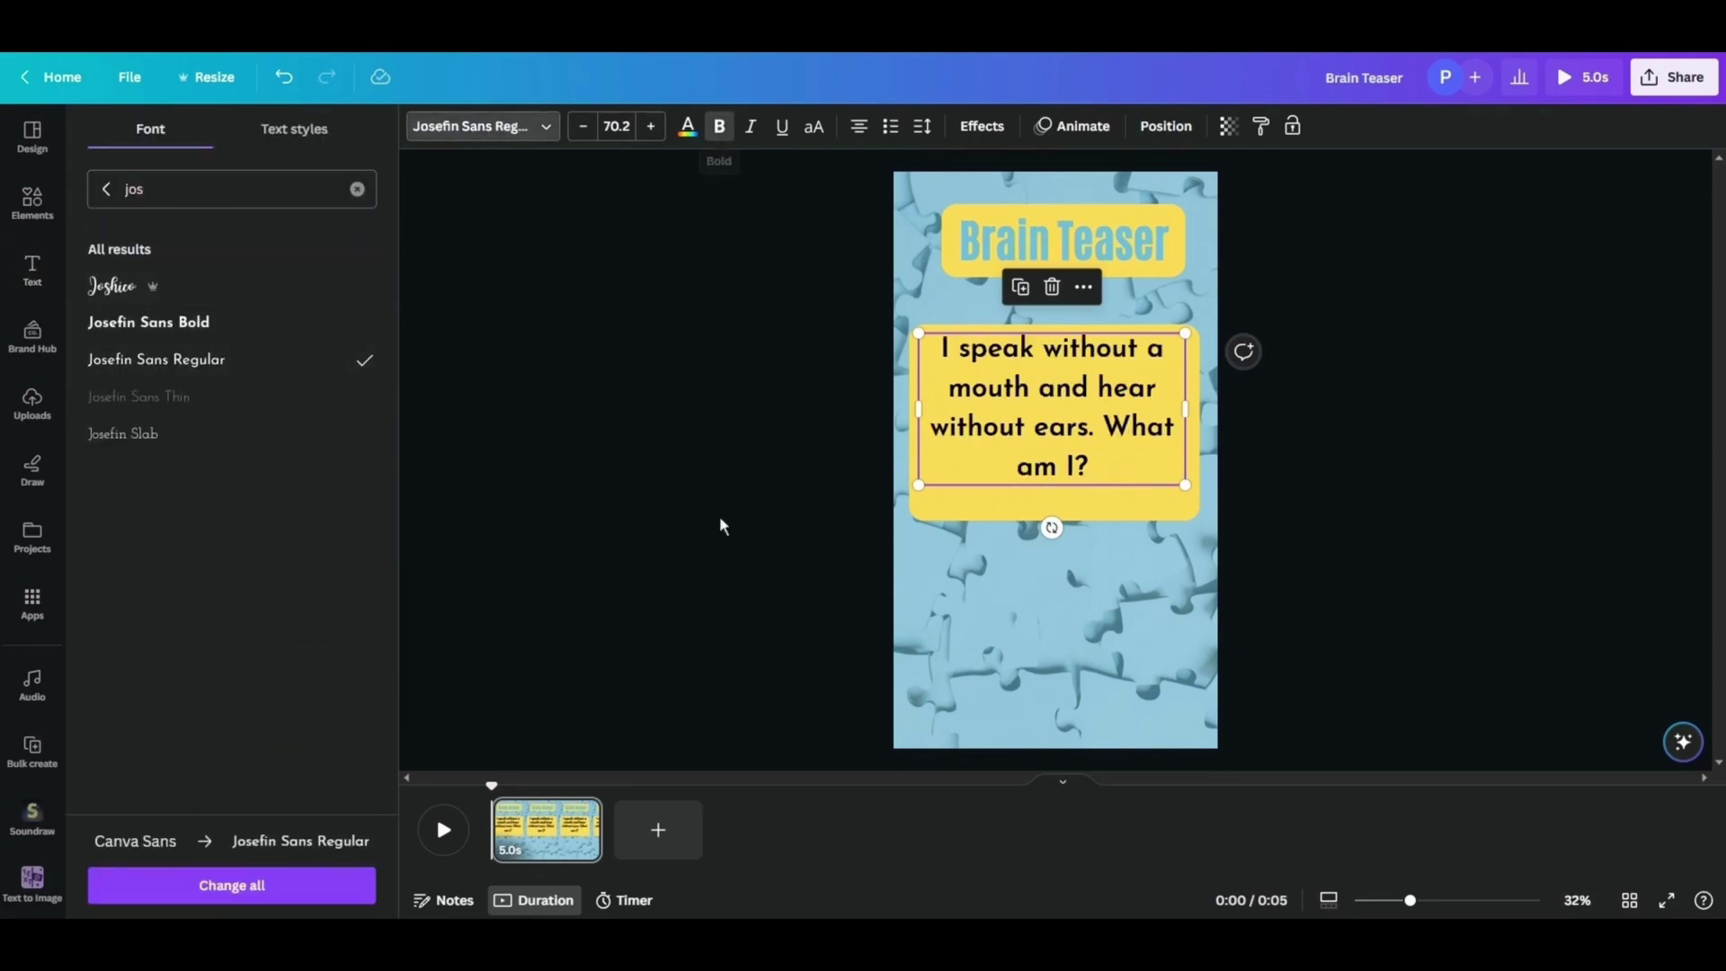
left_click(731, 480)
left_click(1382, 464)
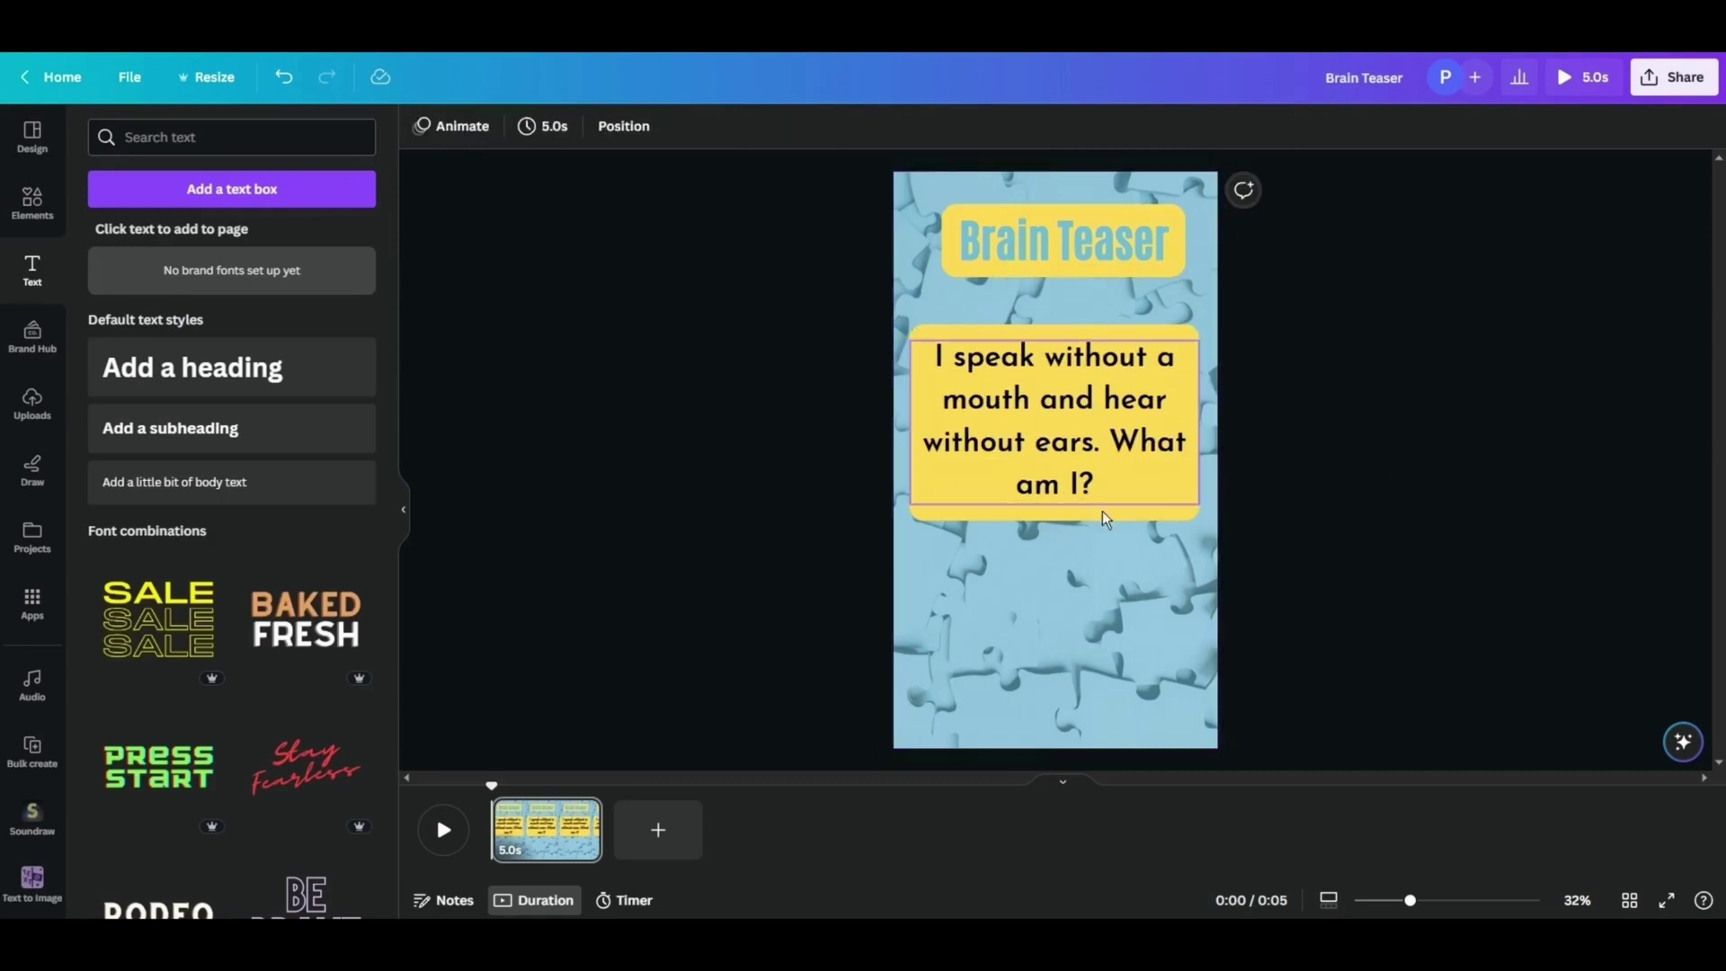
left_click(1131, 509)
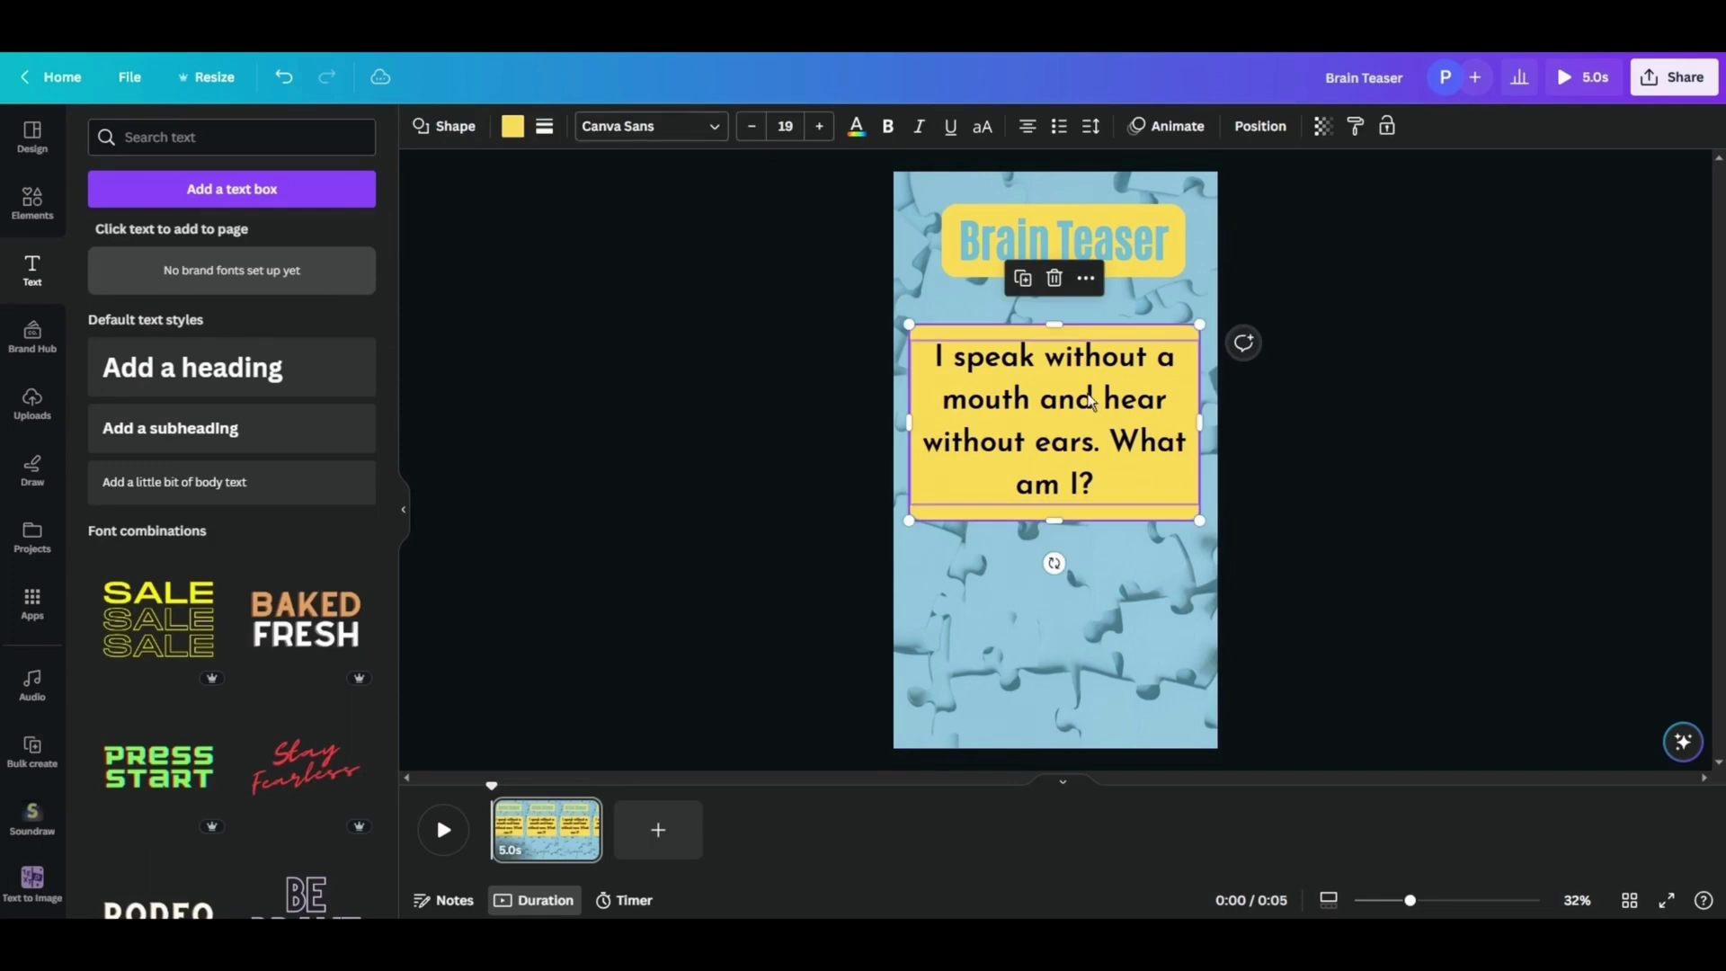
Step: Duplicate the yellow panel and shrink the copy into a short bar below it
left_click(1029, 284)
left_click_drag(1104, 455, 1104, 663)
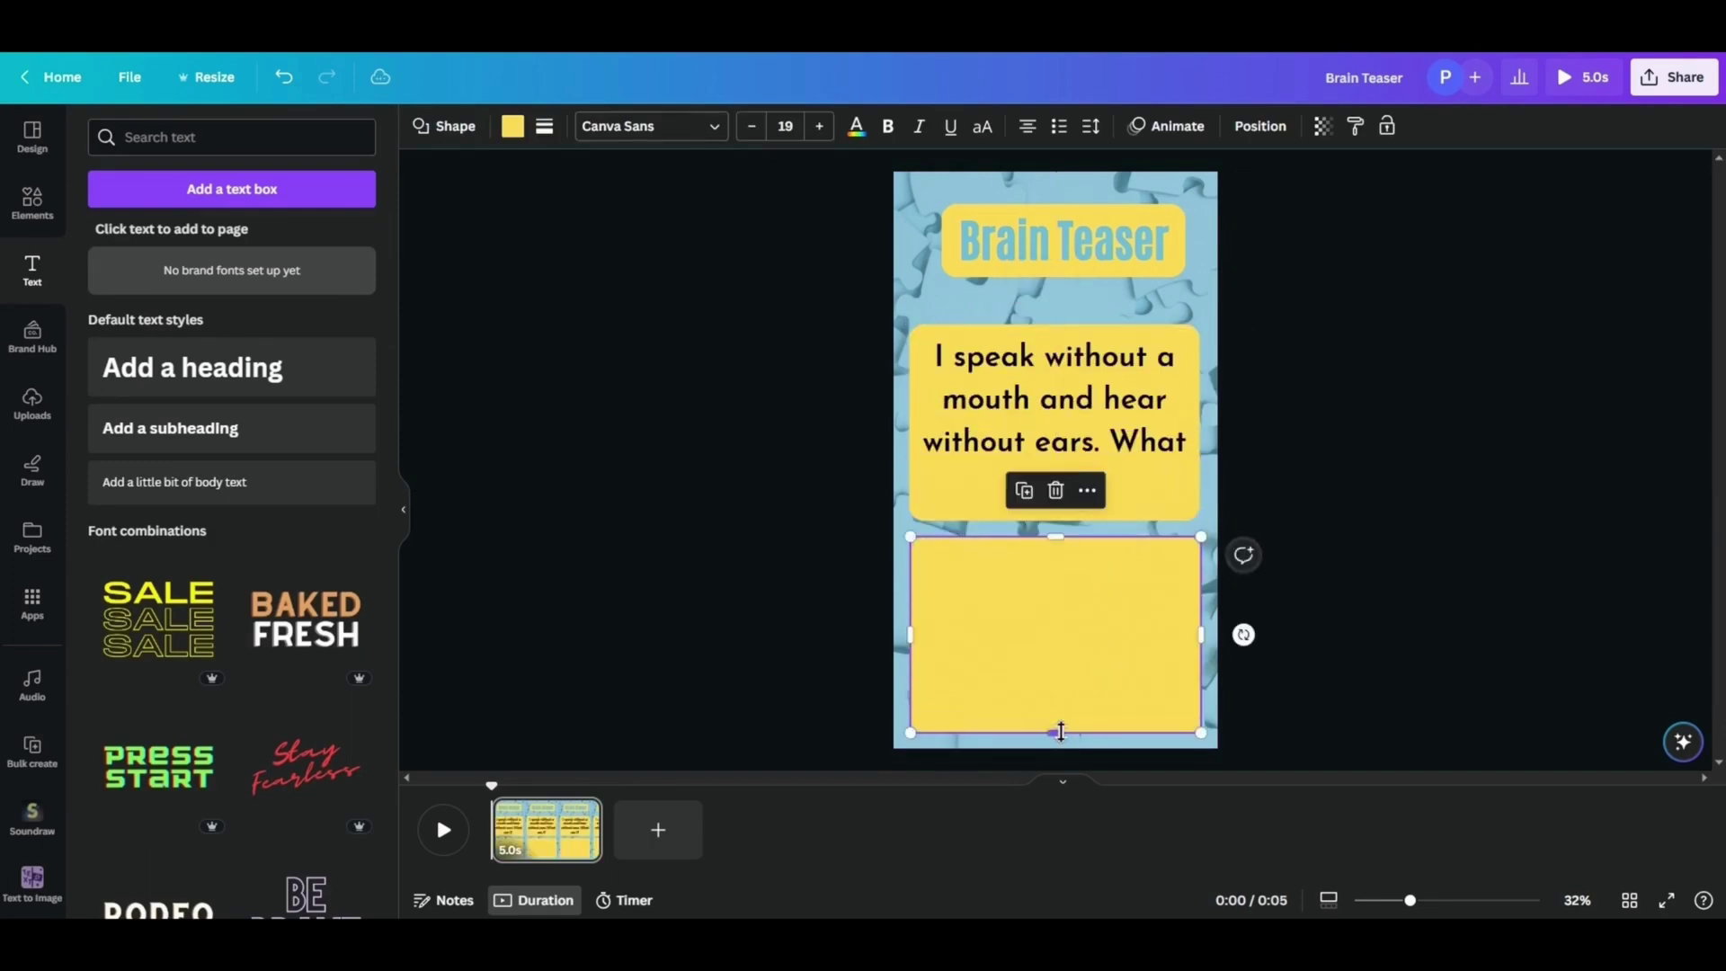
left_click_drag(1057, 732, 1056, 620)
Step: Duplicate the riddle text onto the lower box and select it for replacing
left_click(1050, 360)
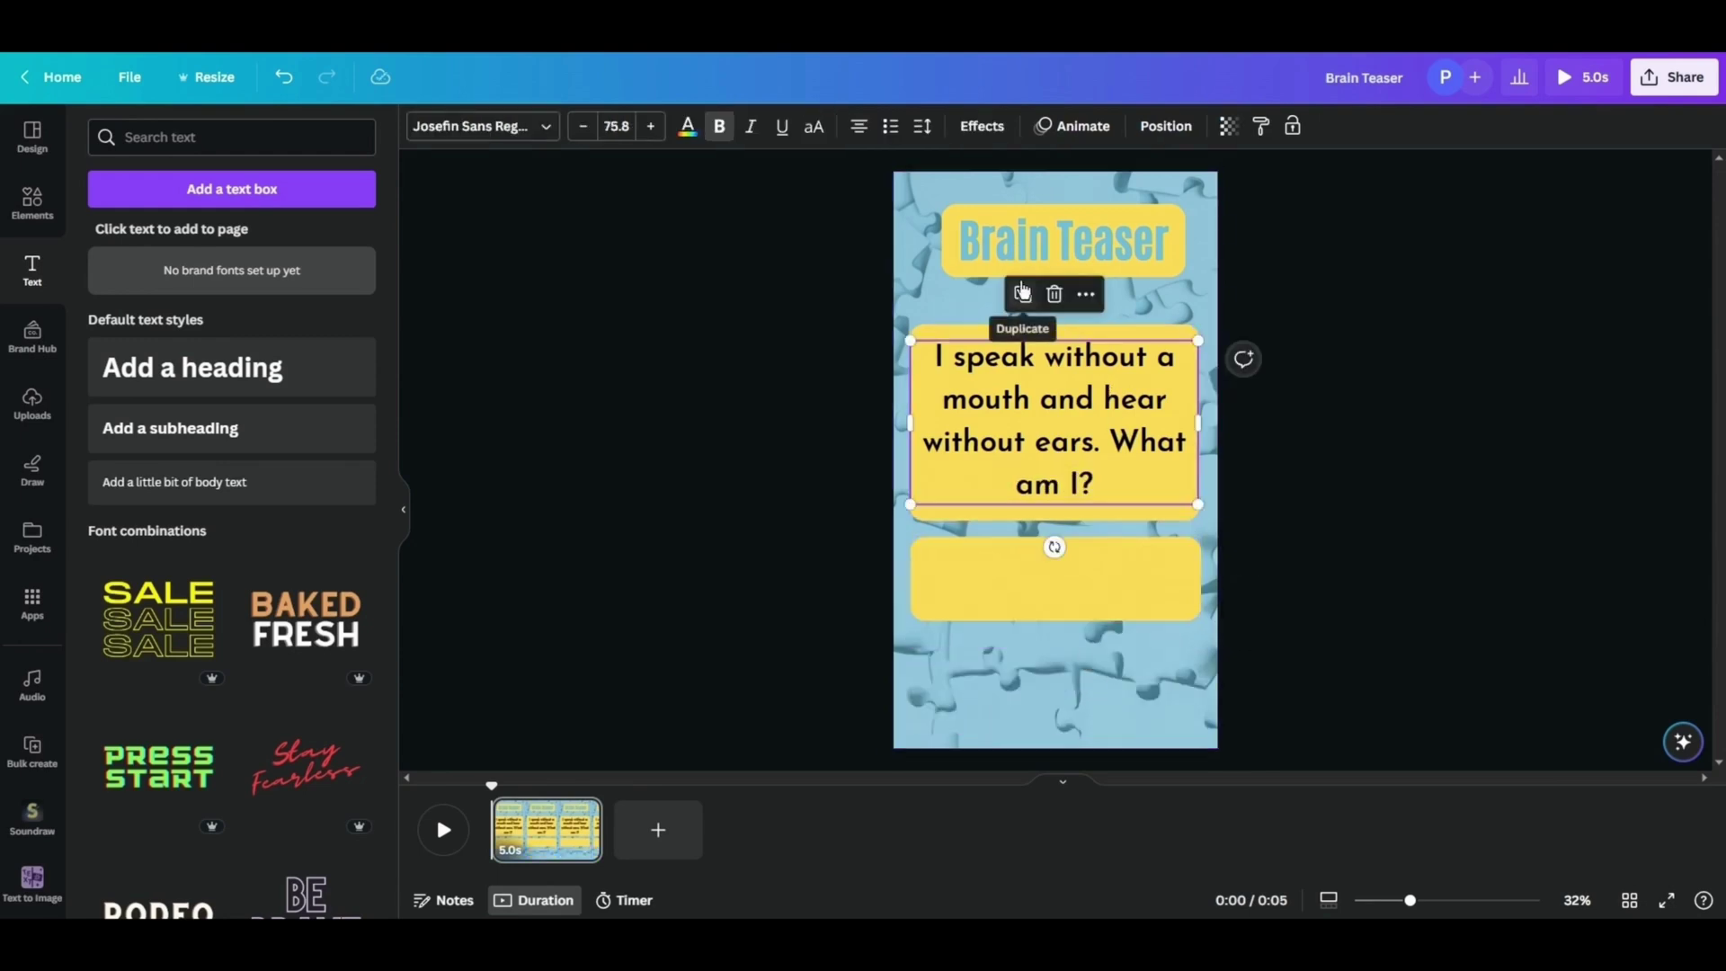
left_click(1025, 294)
left_click_drag(1061, 472, 1071, 683)
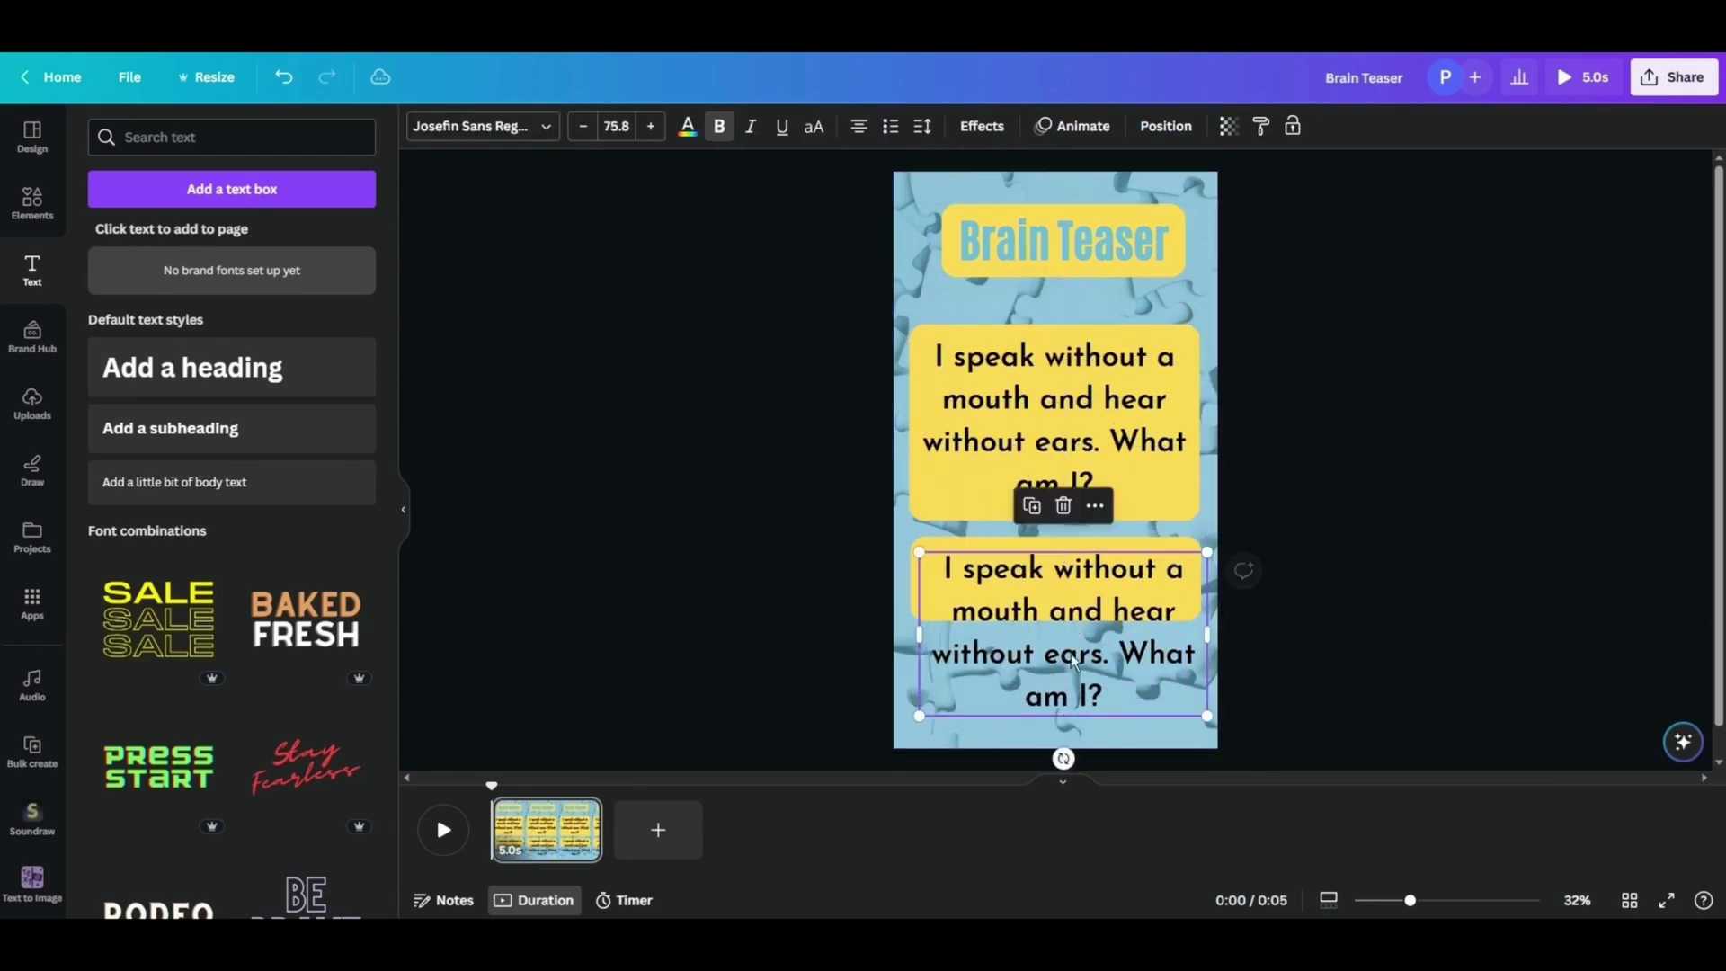
double_click(1107, 611)
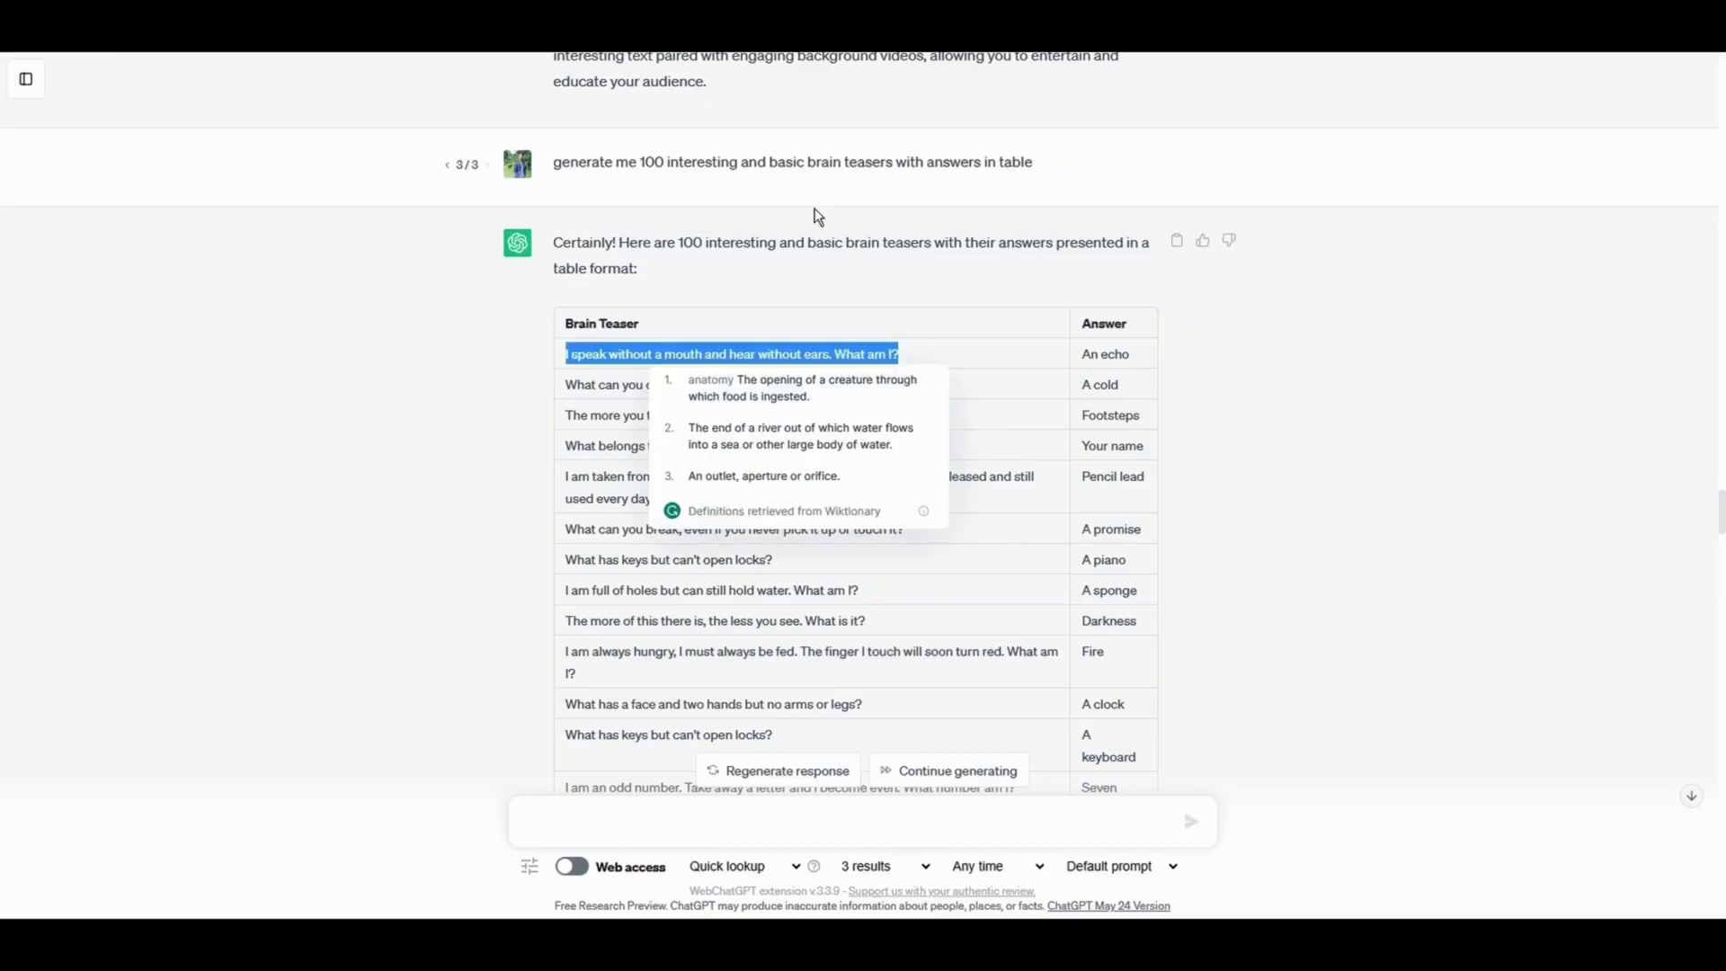
Step: Copy 'An echo' from the ChatGPT table and paste it over the copied text
left_click(1083, 375)
left_click_drag(1084, 364, 1149, 378)
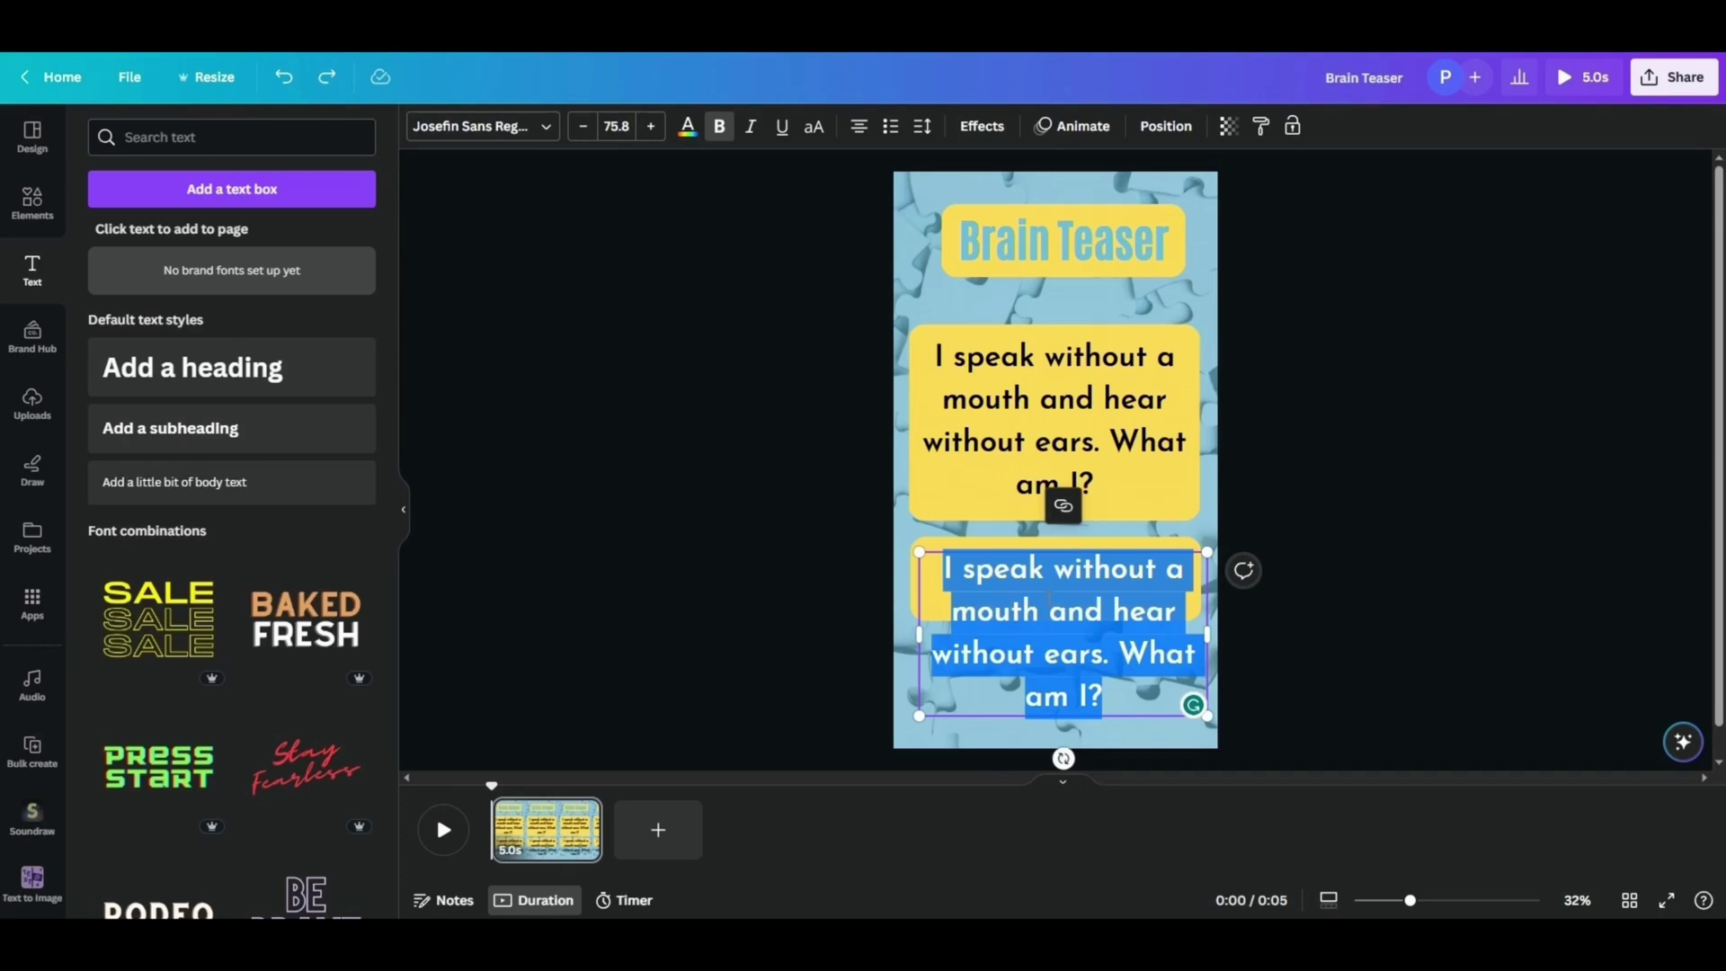
type("An echo")
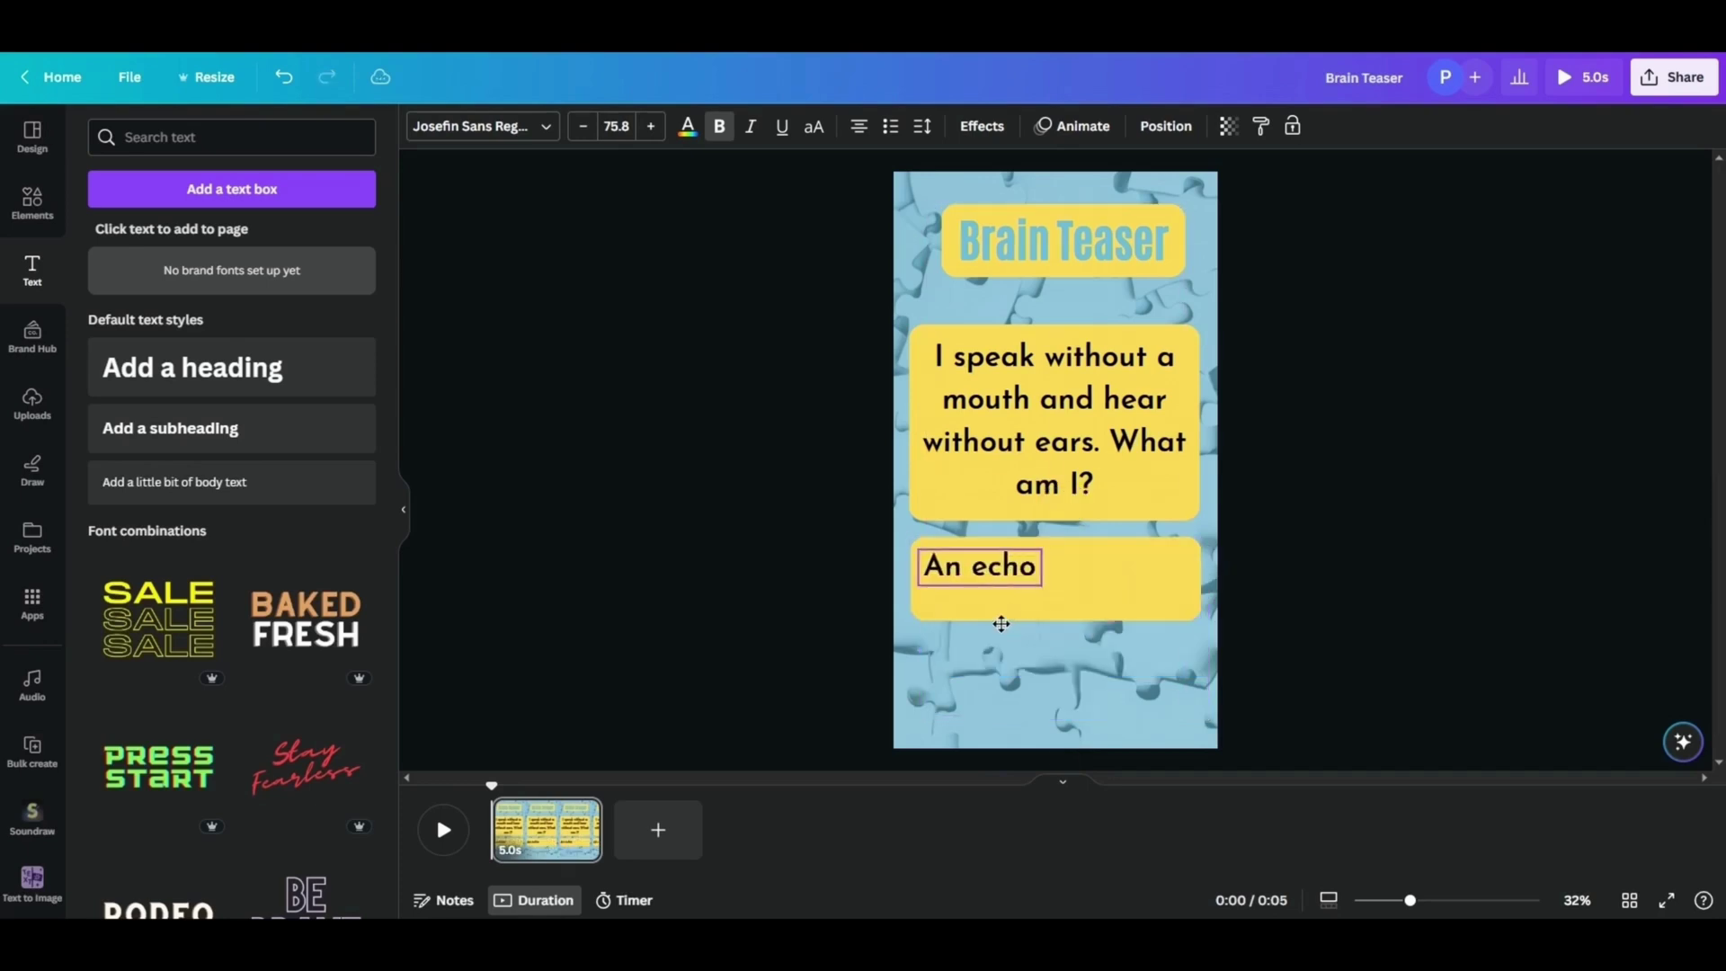
Step: Enlarge 'An echo' to size 113 and centre it in the lower yellow box
left_click_drag(1049, 583, 1109, 595)
left_click_drag(1036, 641, 1075, 661)
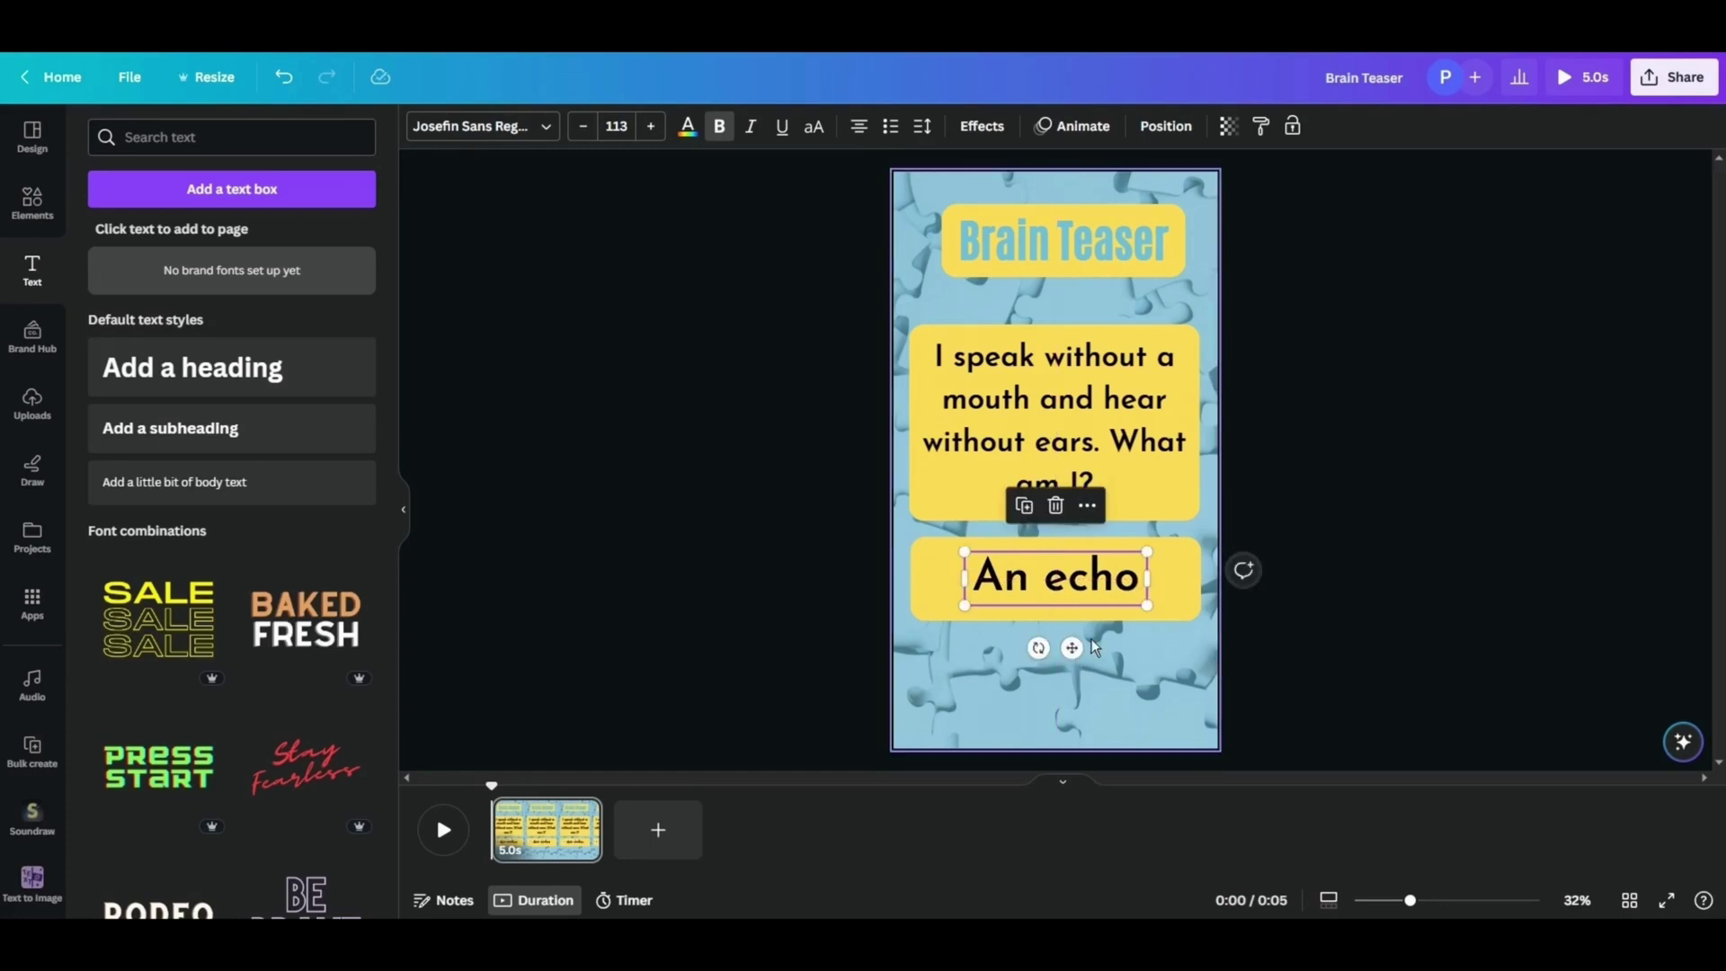
left_click(1364, 455)
Step: Try the text colour options on 'An echo', then undo the change
left_click(1080, 563)
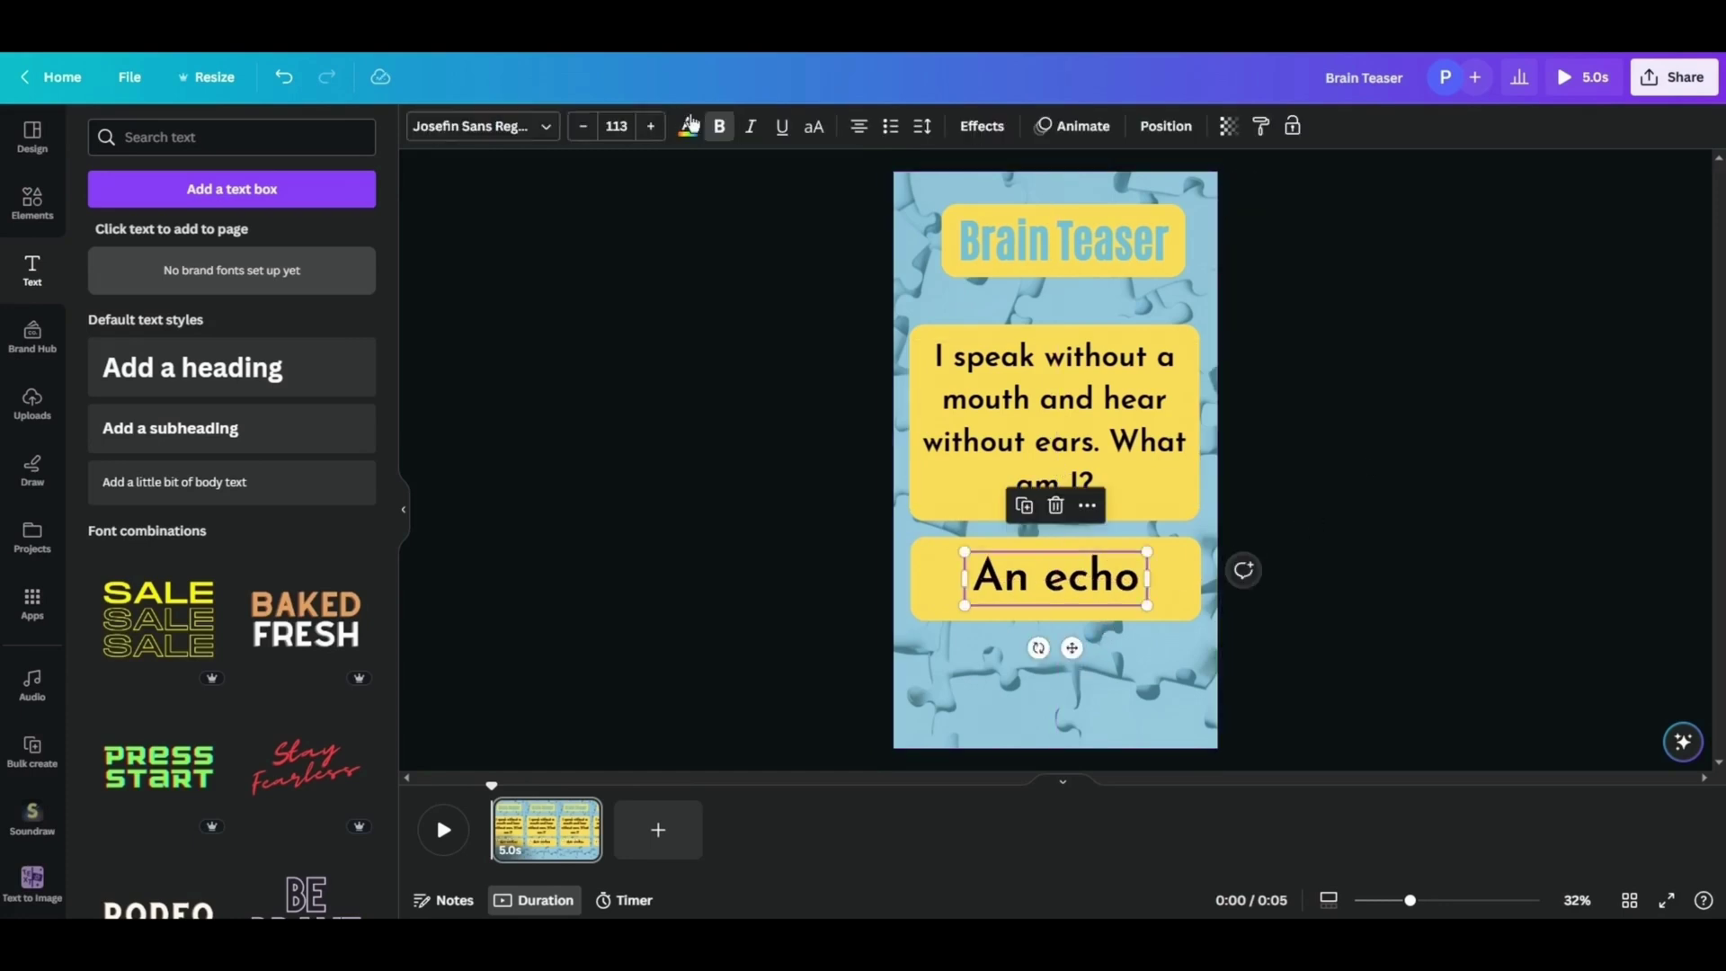
left_click(687, 126)
key("ctrl+z")
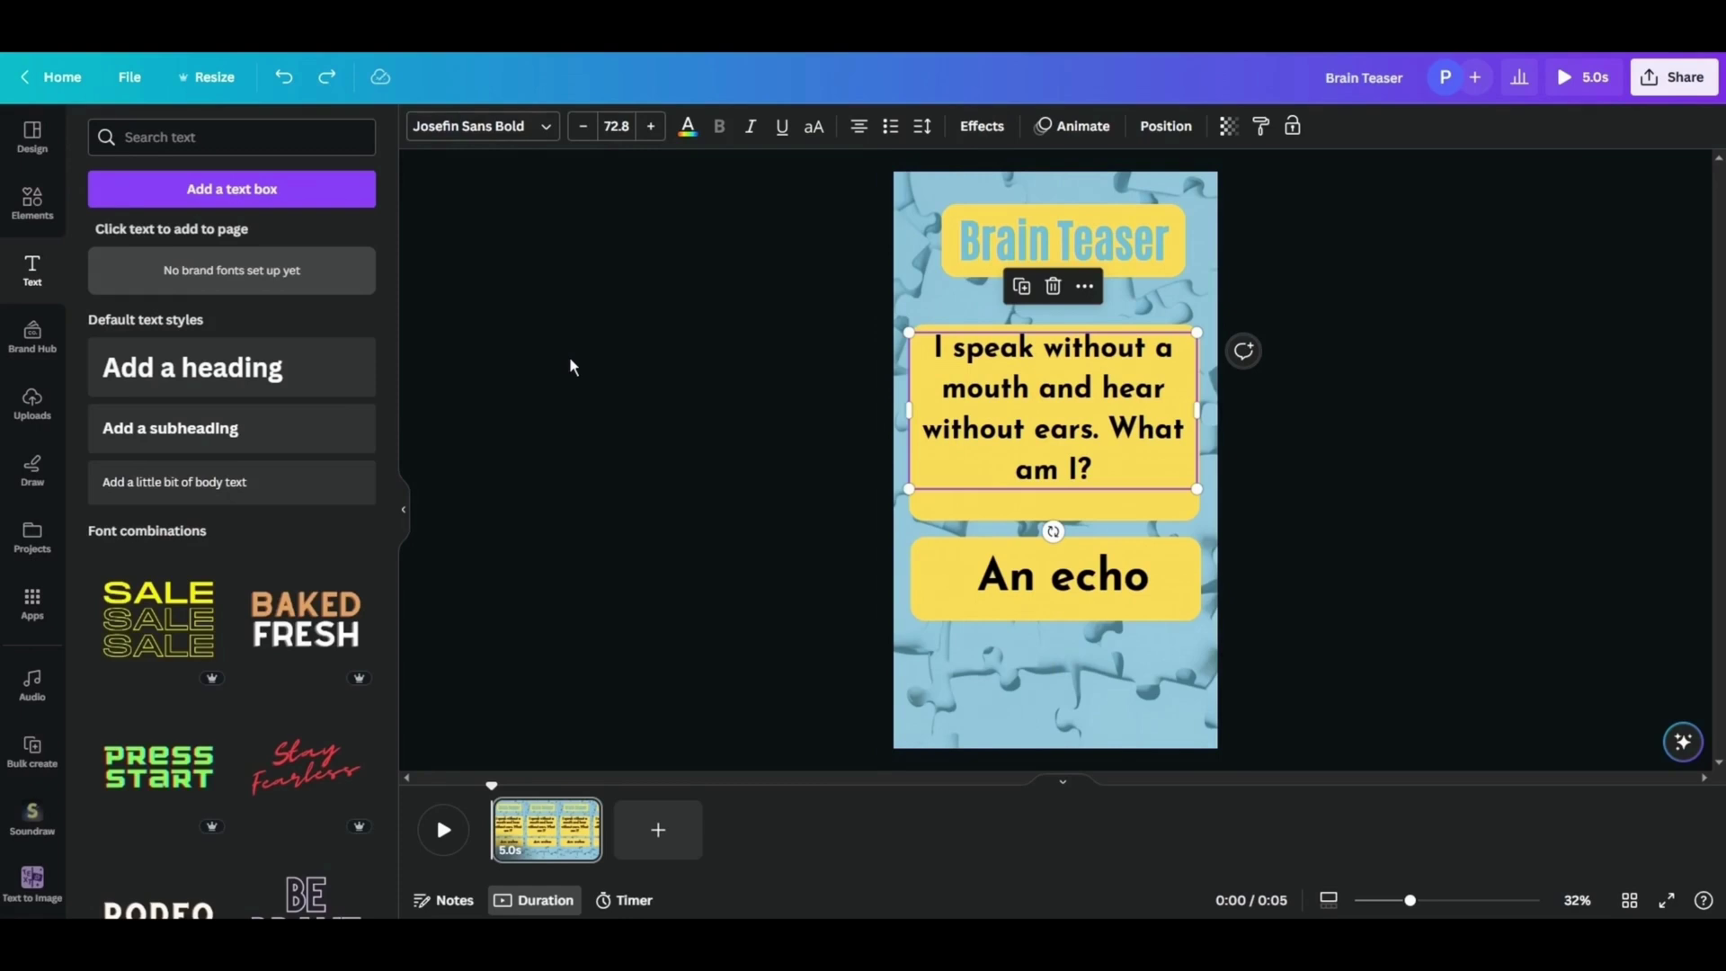
left_click(569, 356)
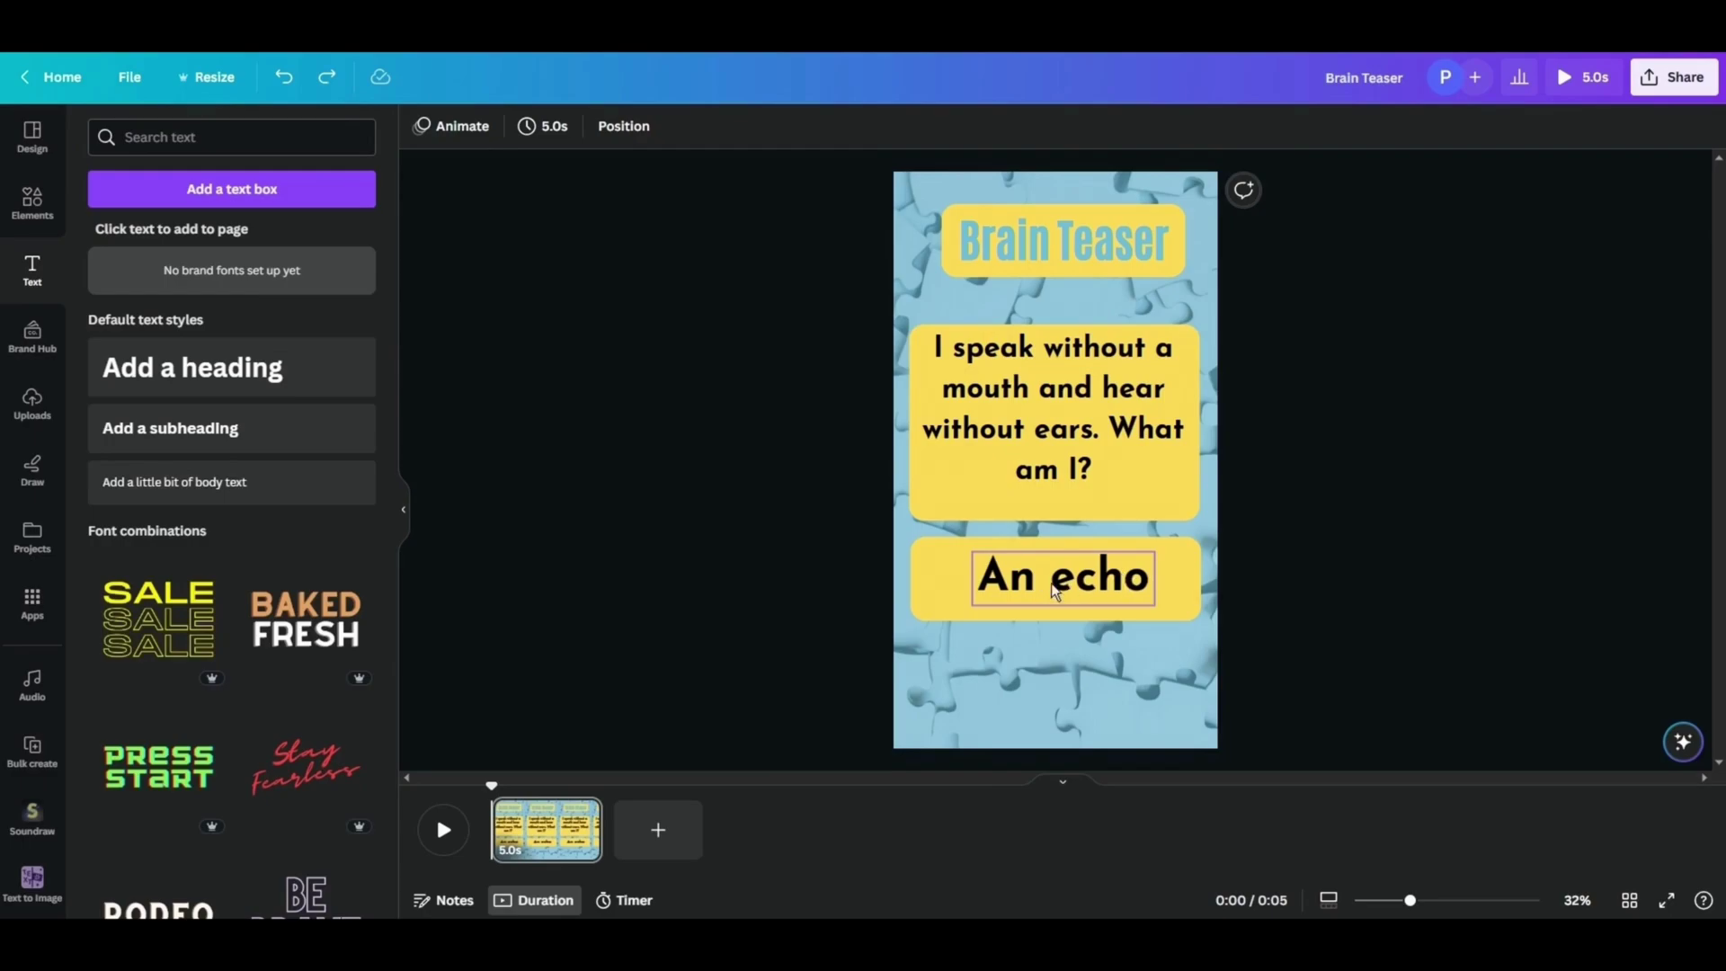
Step: Give 'An echo' a light-blue Outline effect at thickness 200
left_click(1056, 592)
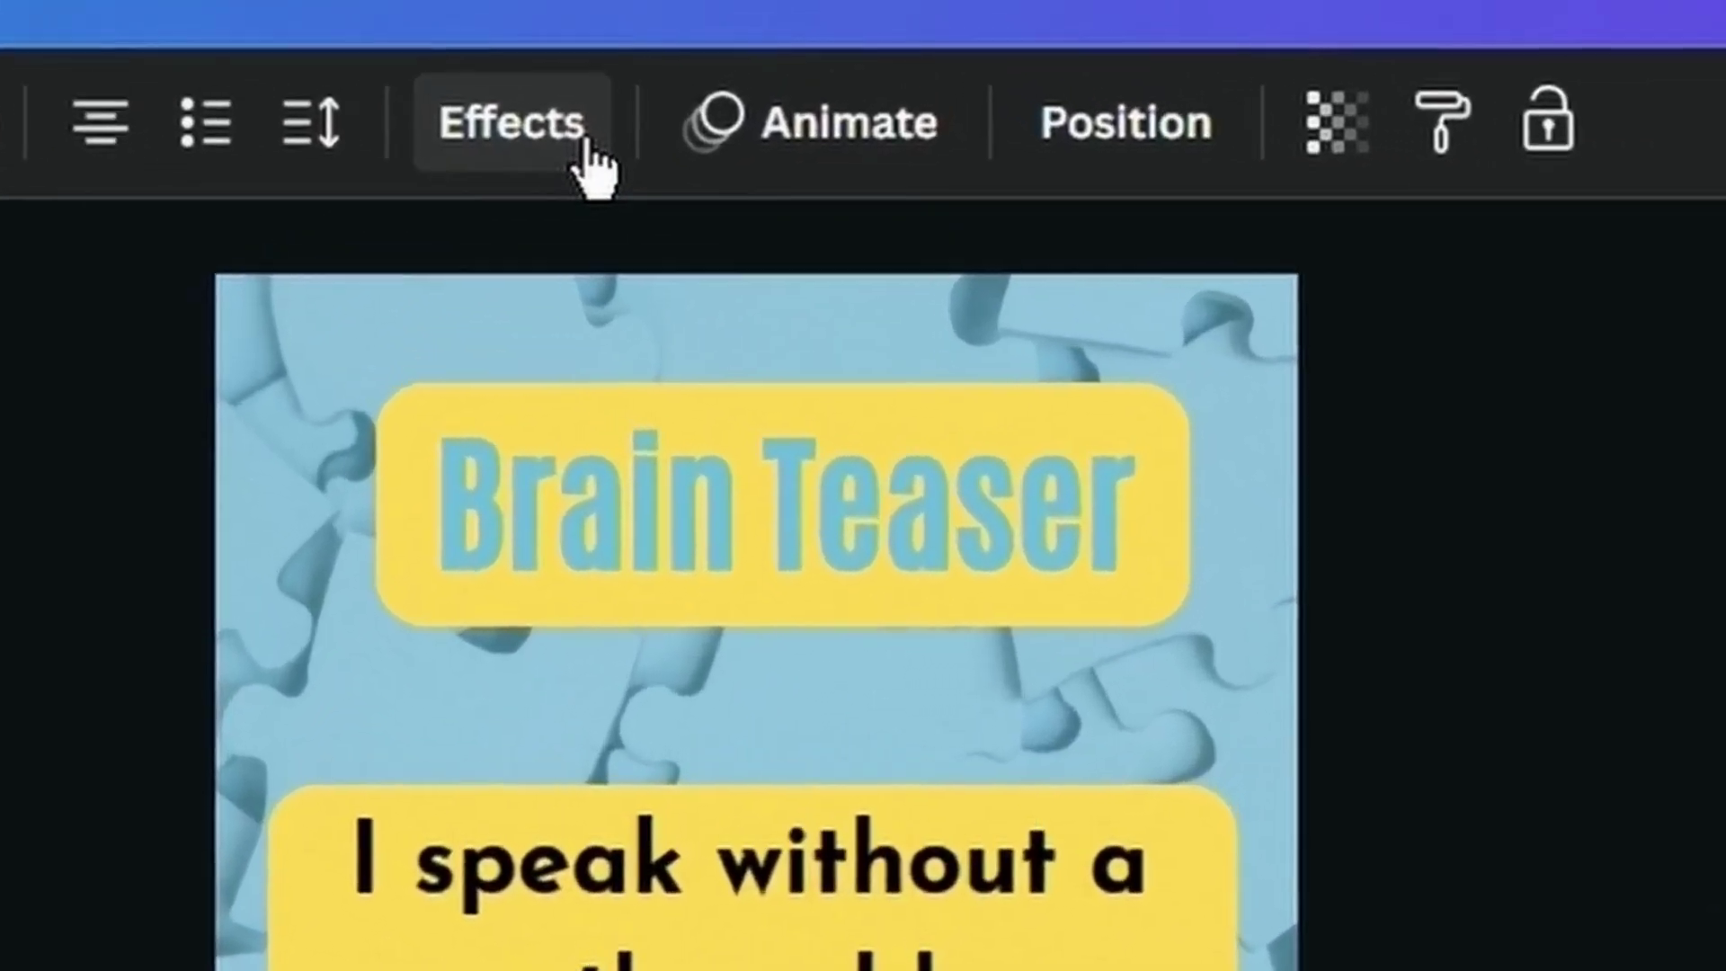
left_click(638, 56)
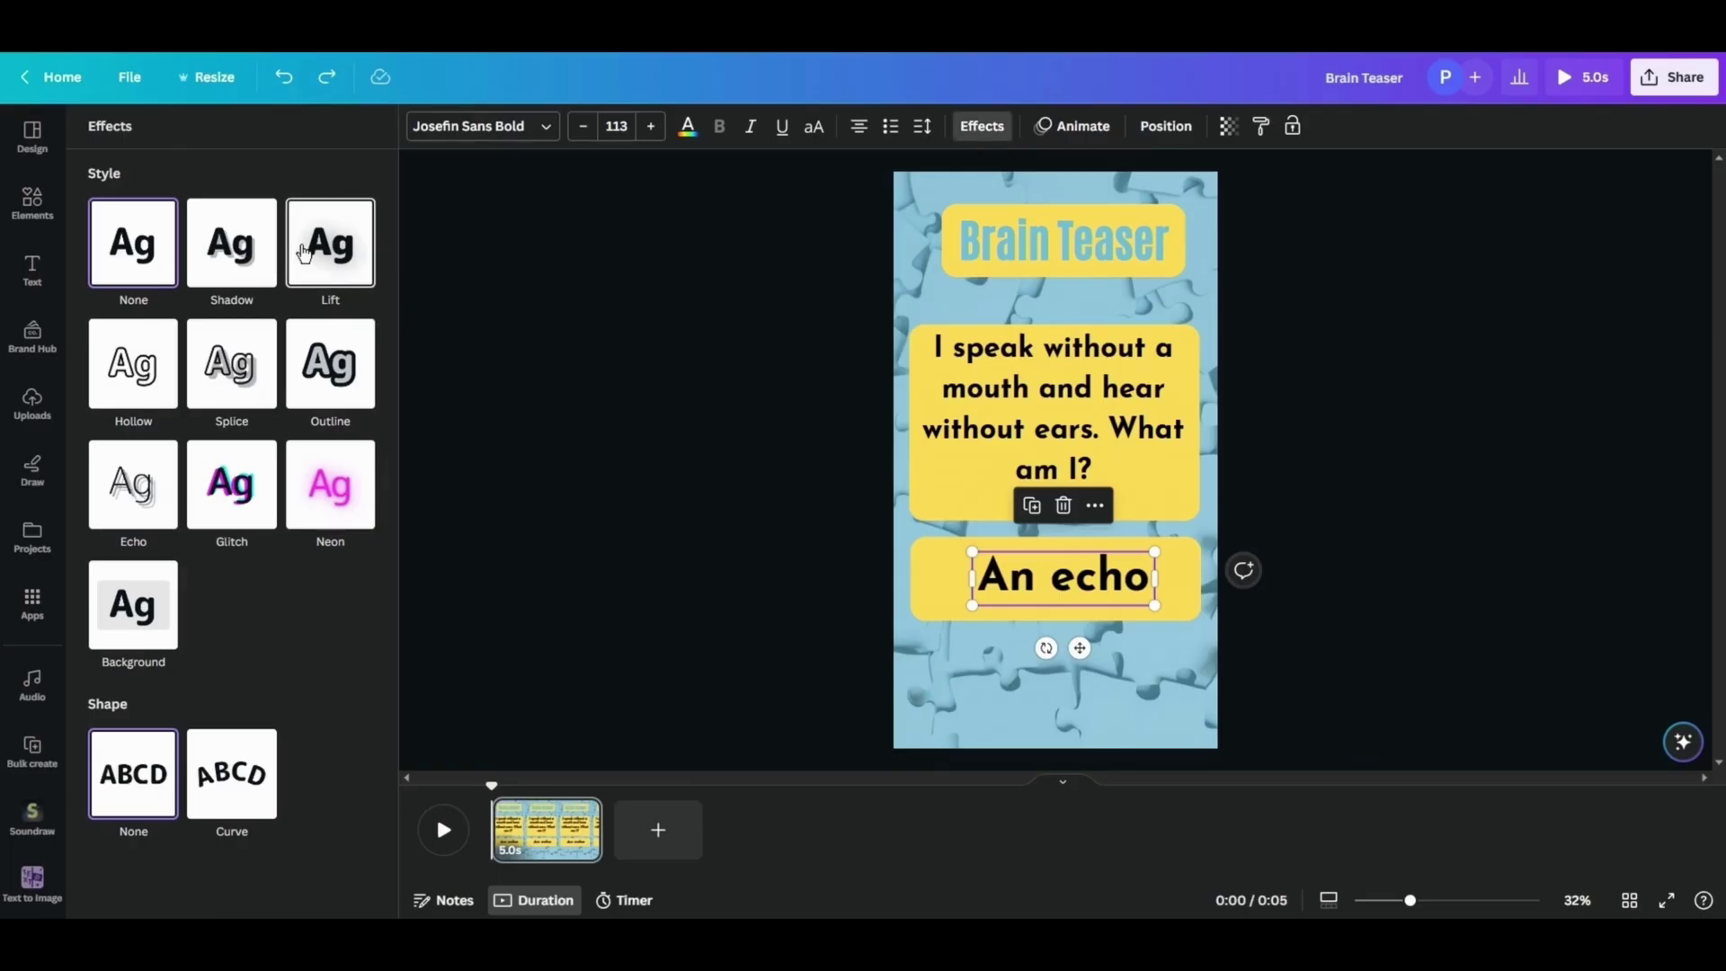
left_click(346, 398)
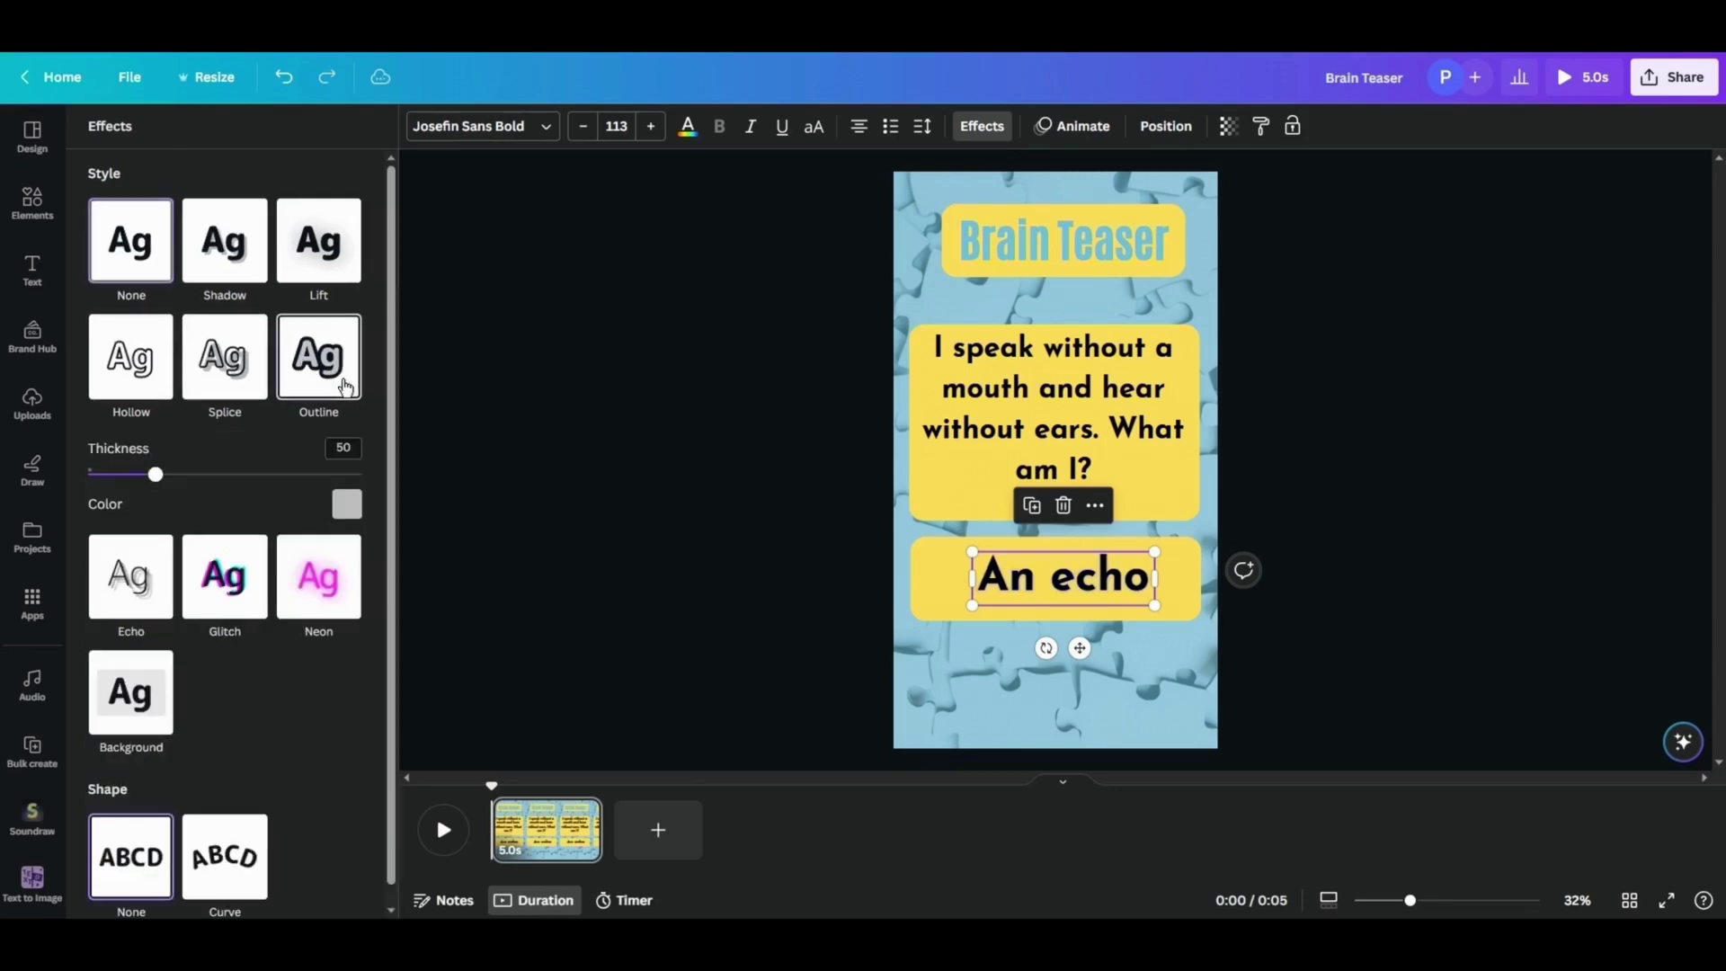
left_click(347, 503)
left_click(193, 604)
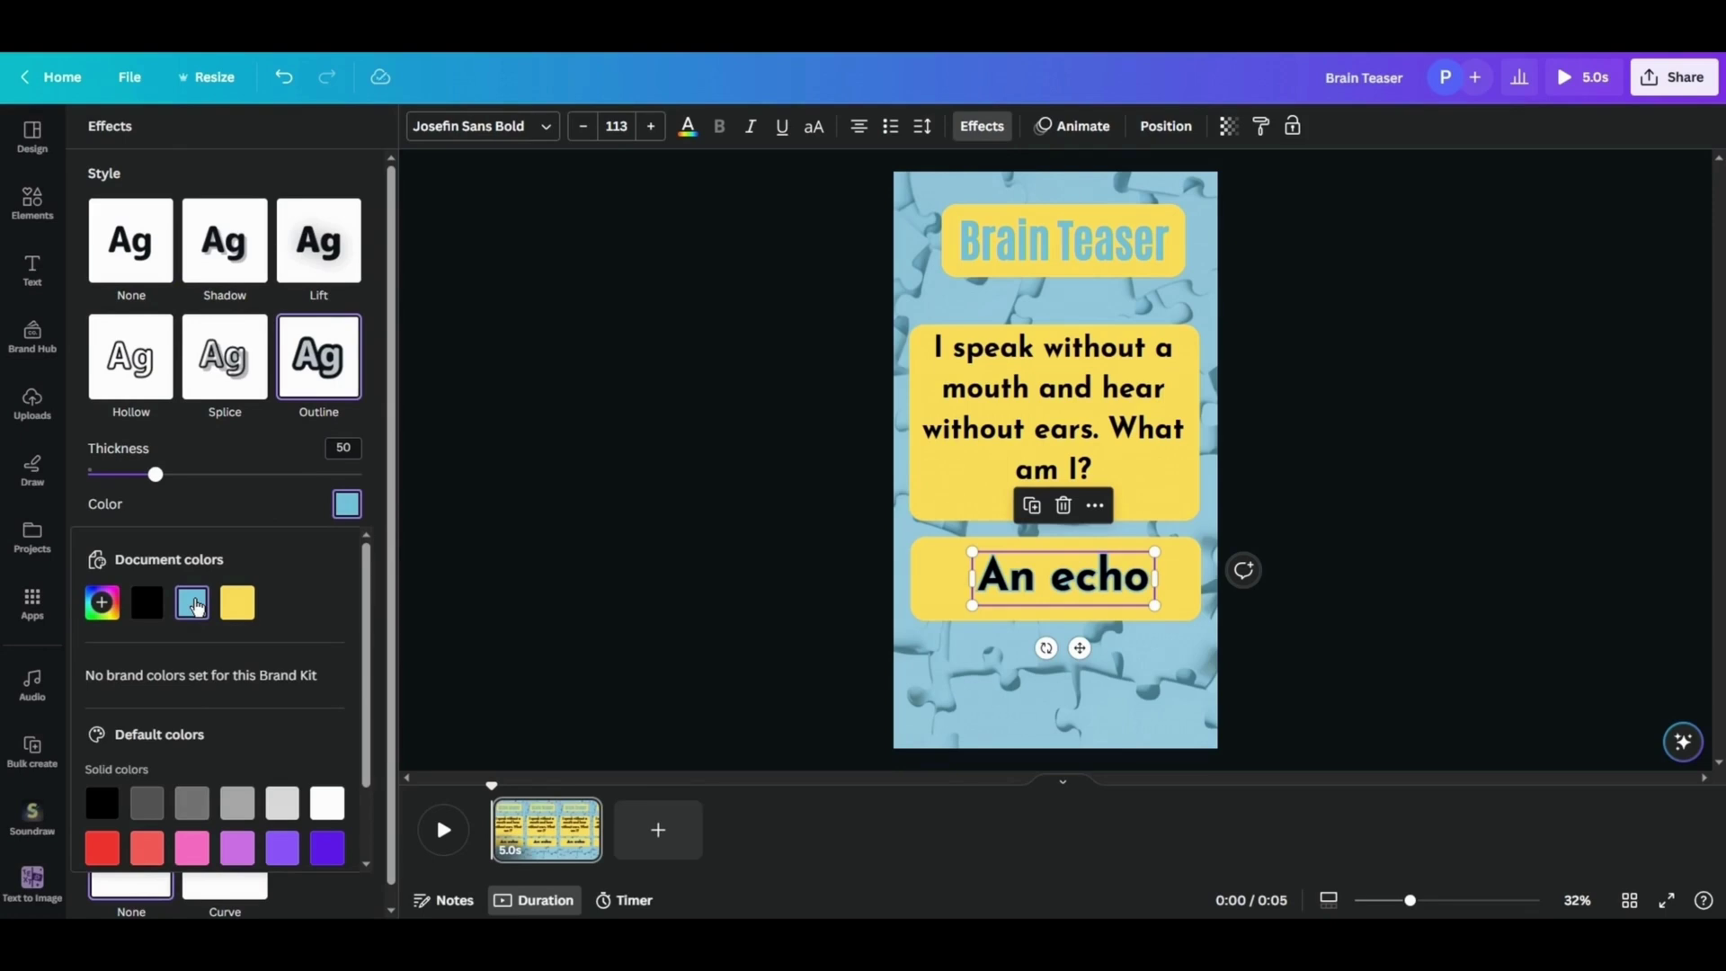
left_click(234, 604)
left_click(187, 611)
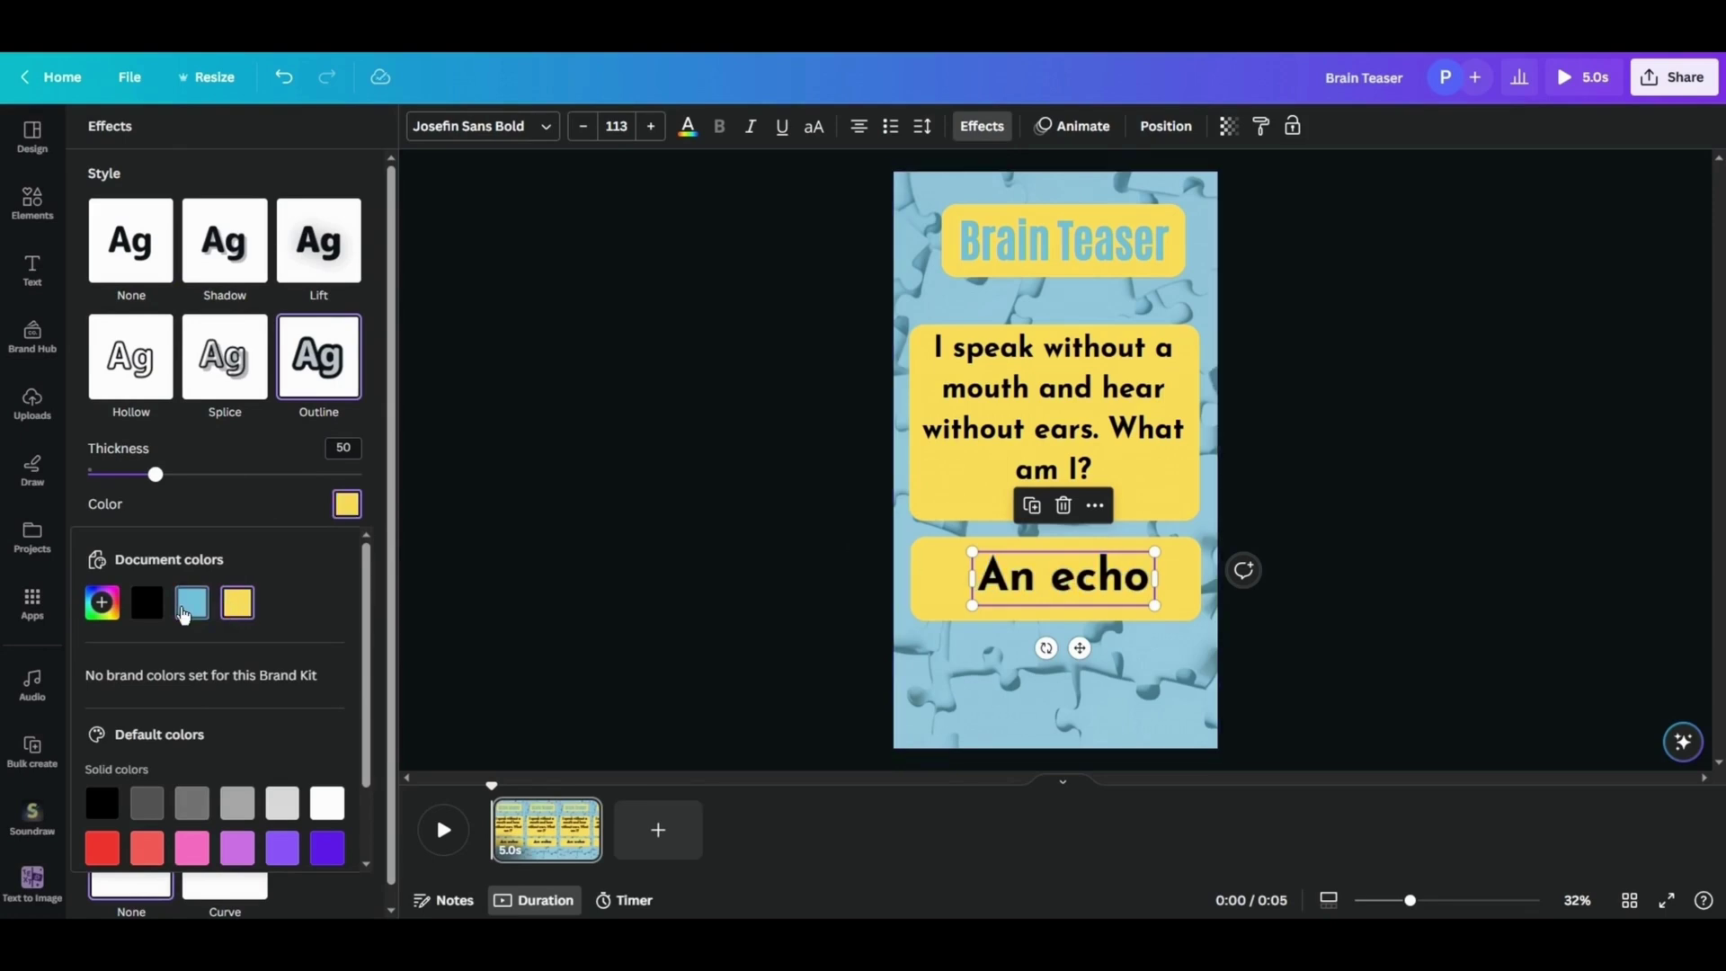
left_click_drag(156, 474, 409, 494)
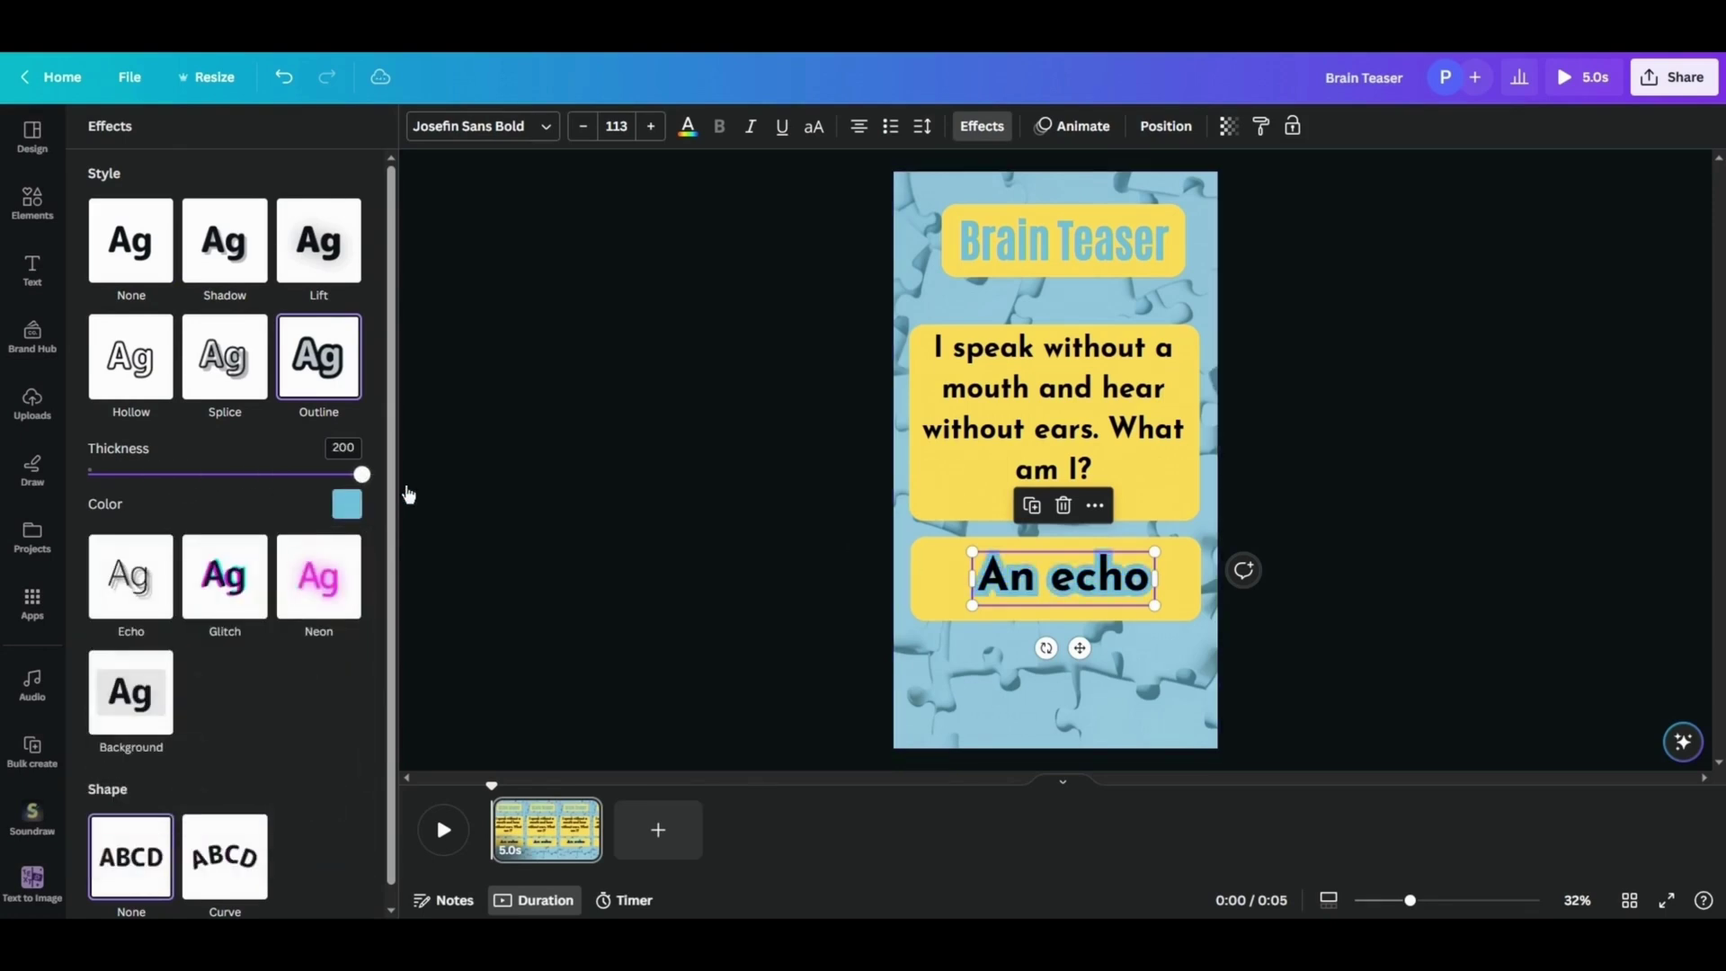
left_click(640, 426)
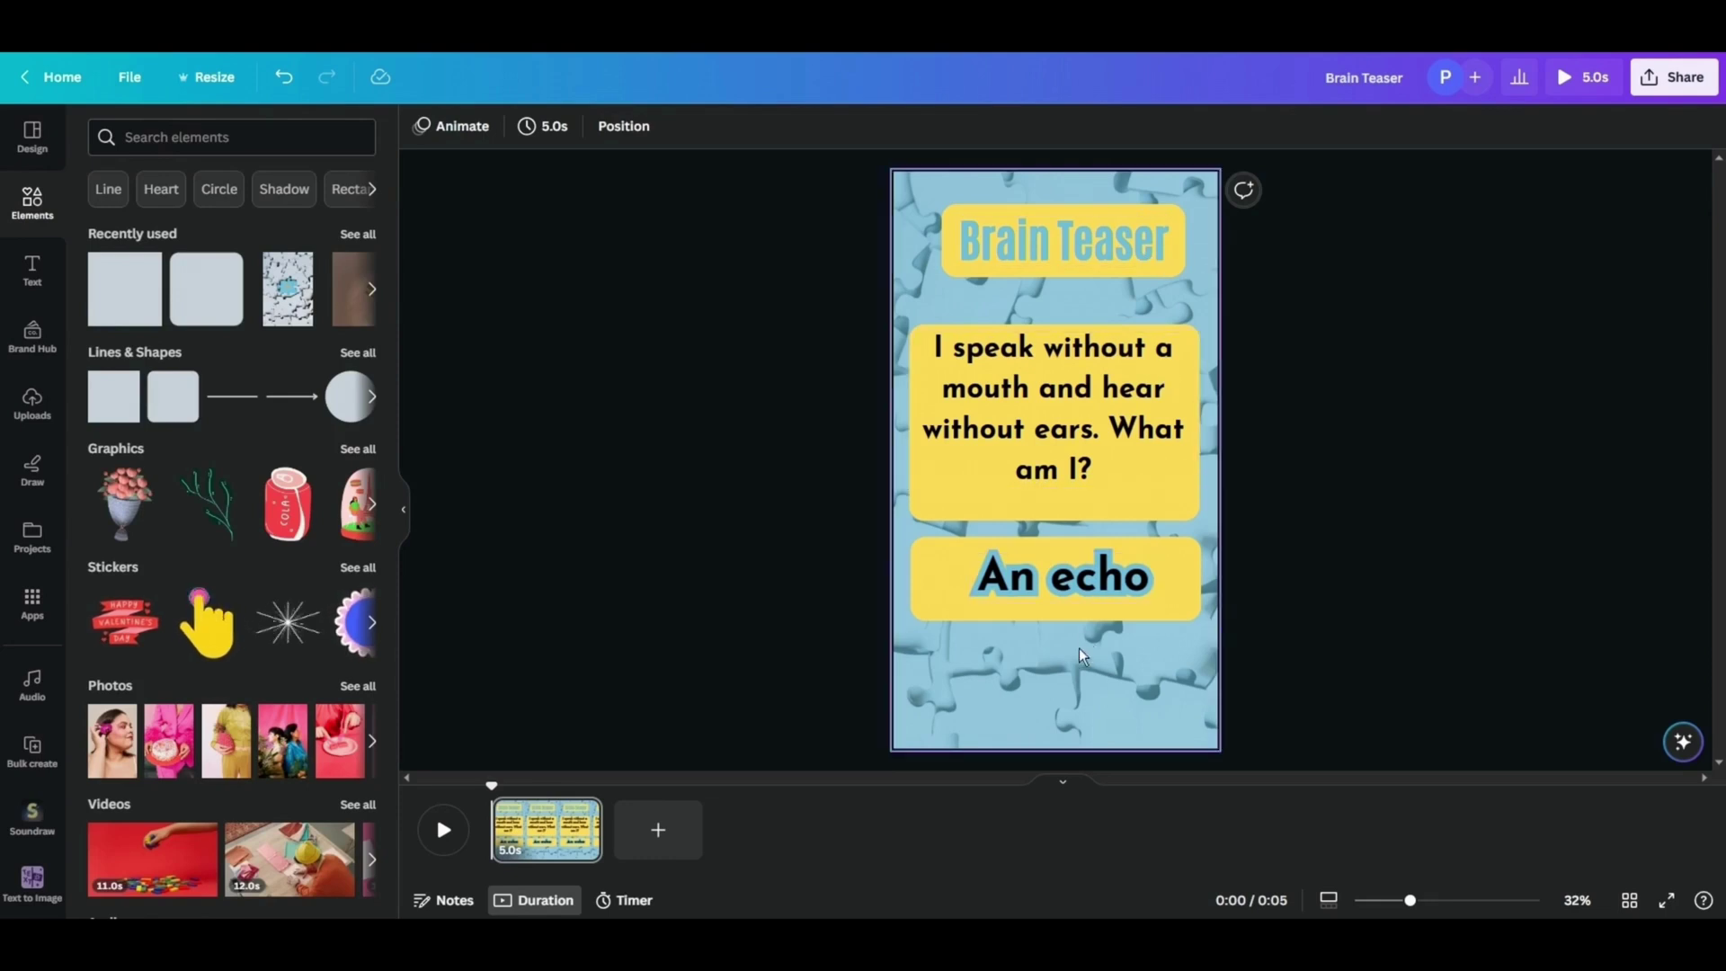
Step: Add a rounded square and flatten it into a thin bar at the page's lower left
key("r")
key("Delete")
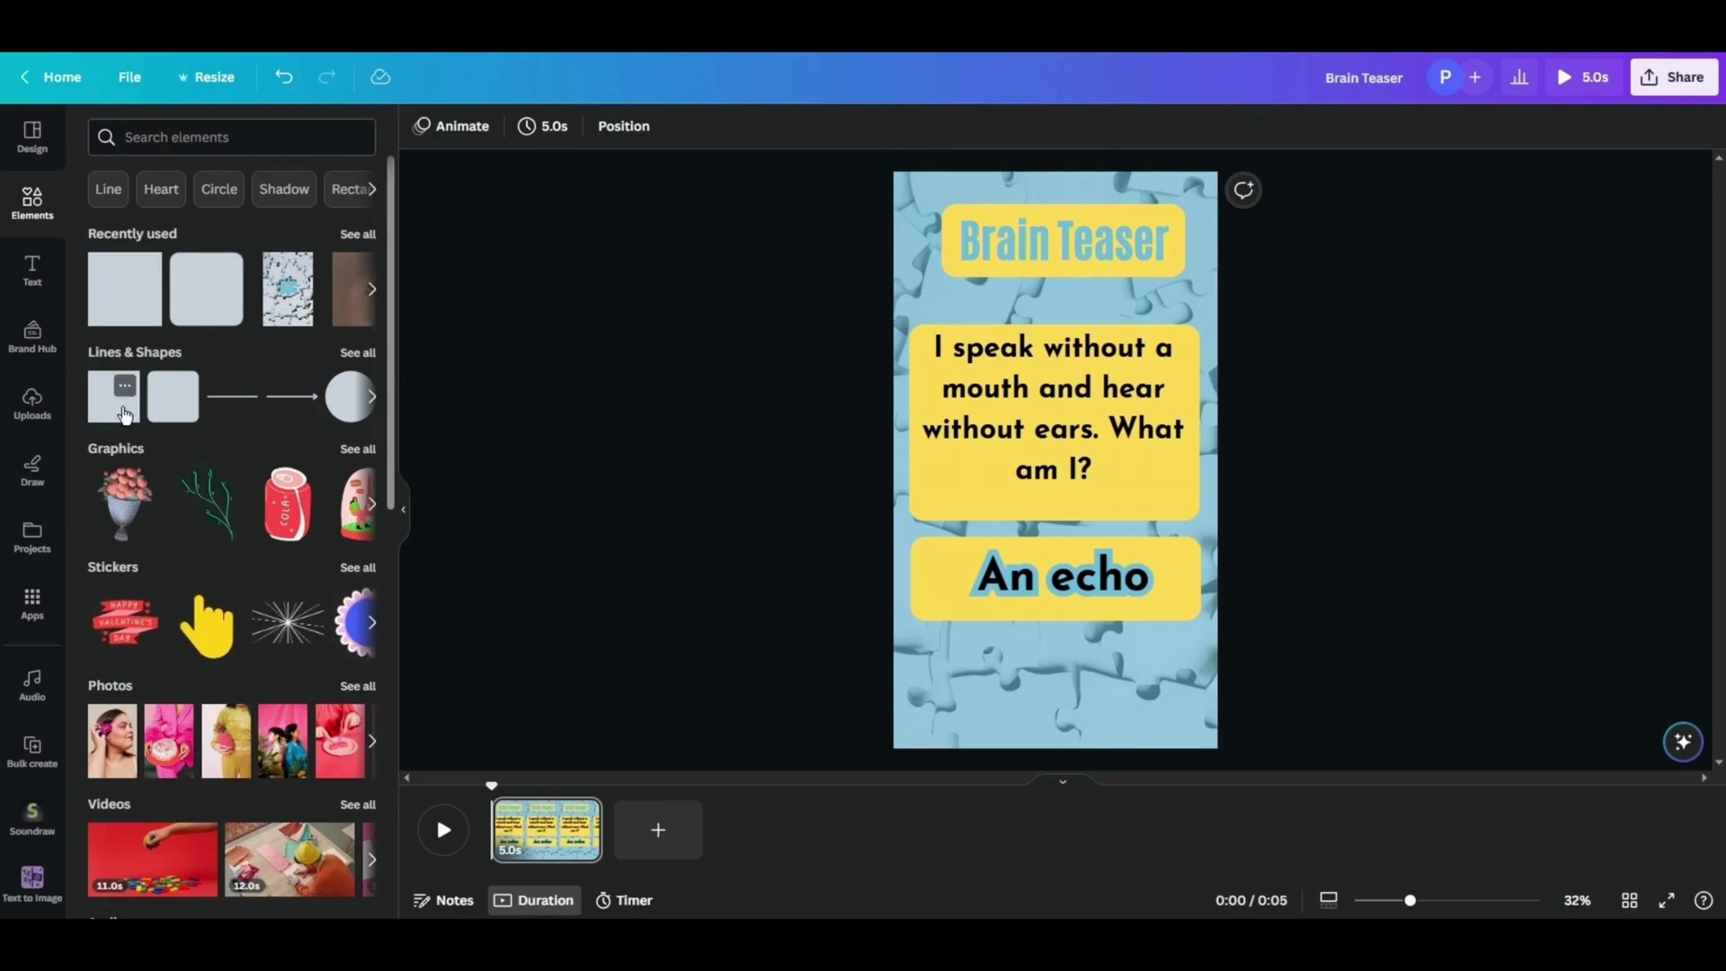
left_click(170, 411)
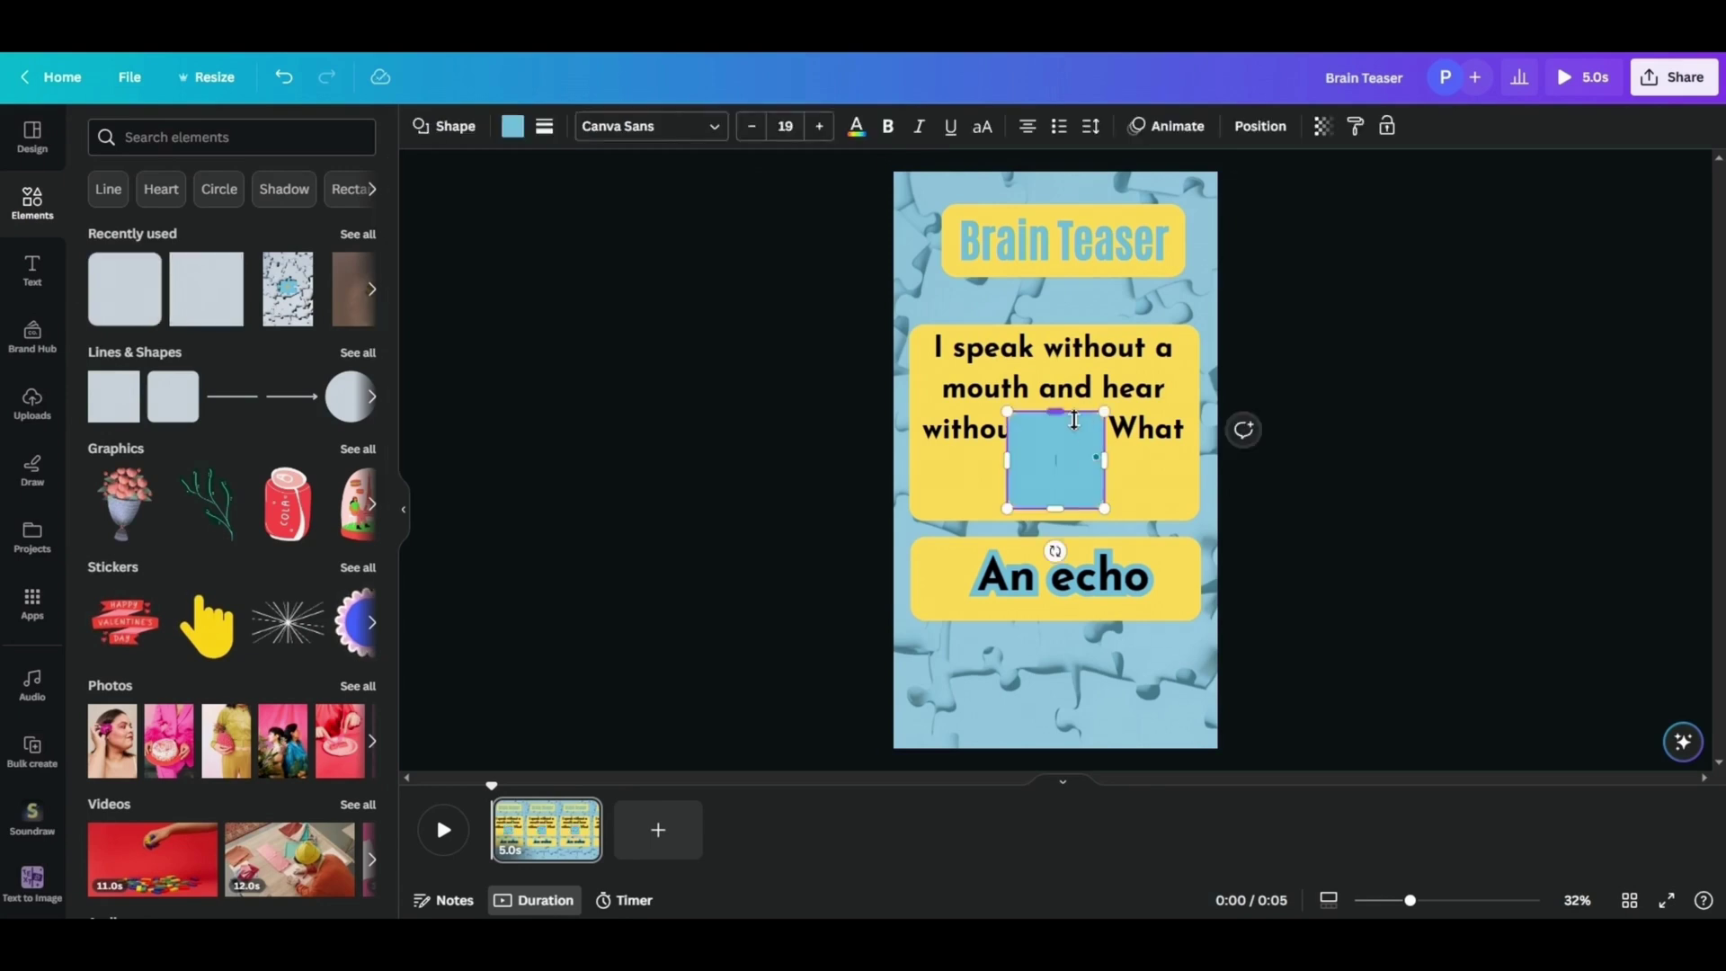
left_click_drag(1071, 412, 1070, 461)
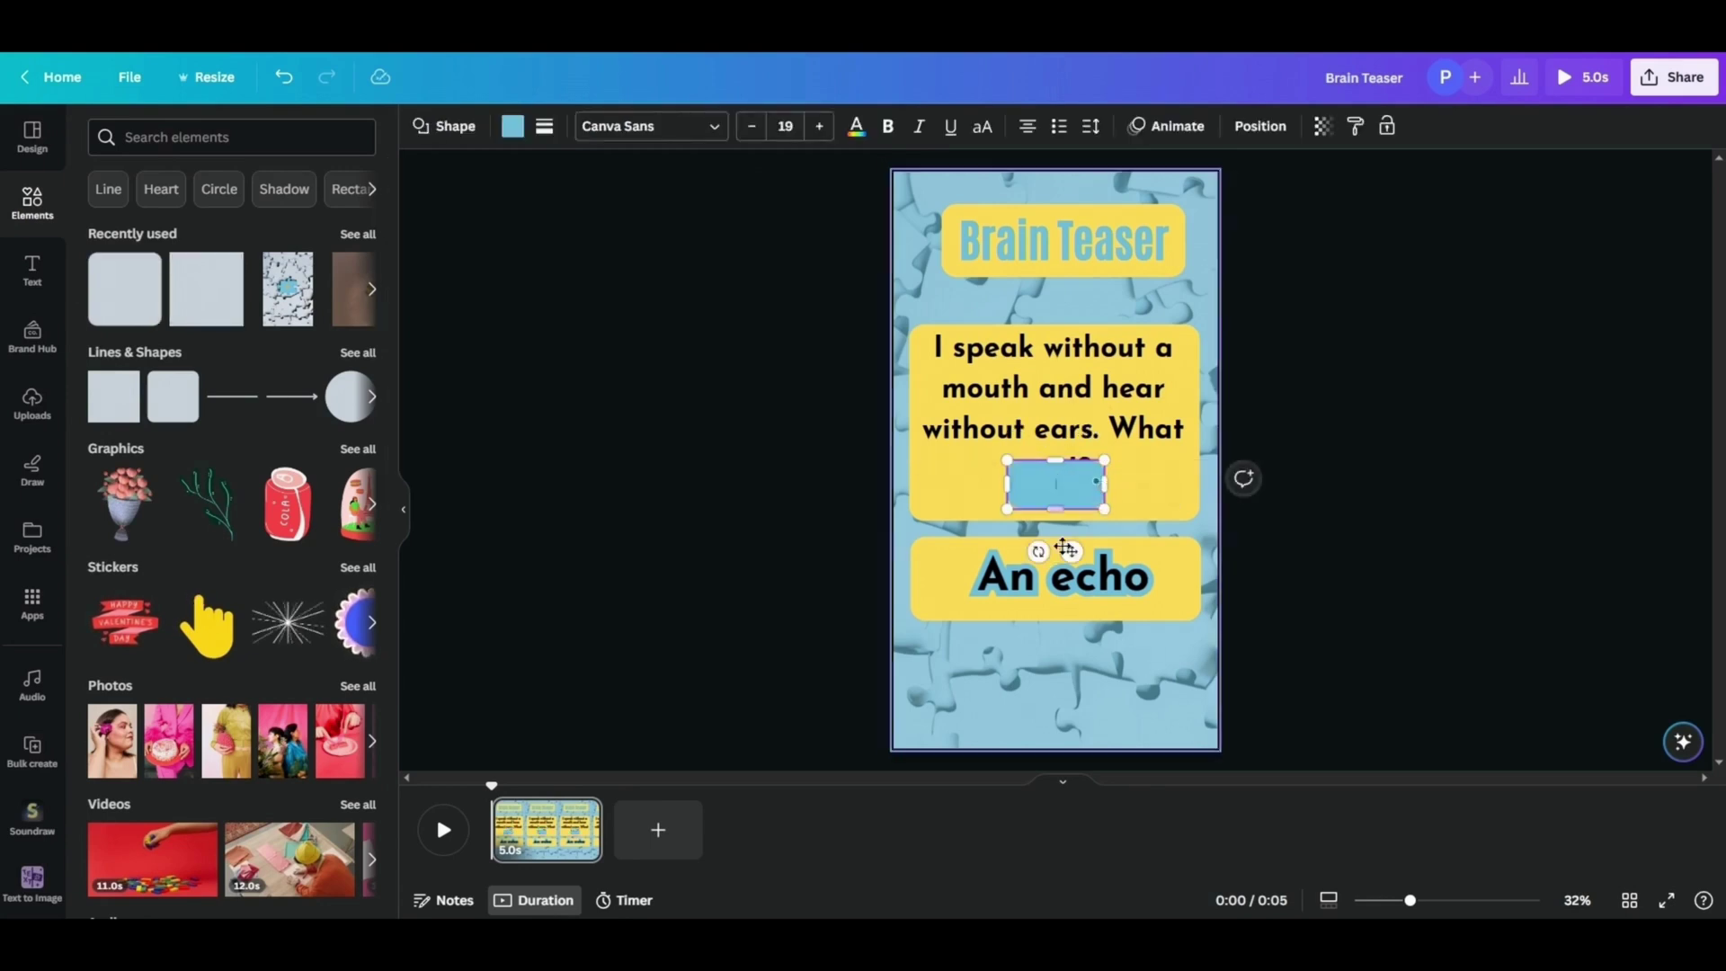
left_click_drag(1071, 551, 990, 742)
left_click_drag(931, 683, 912, 683)
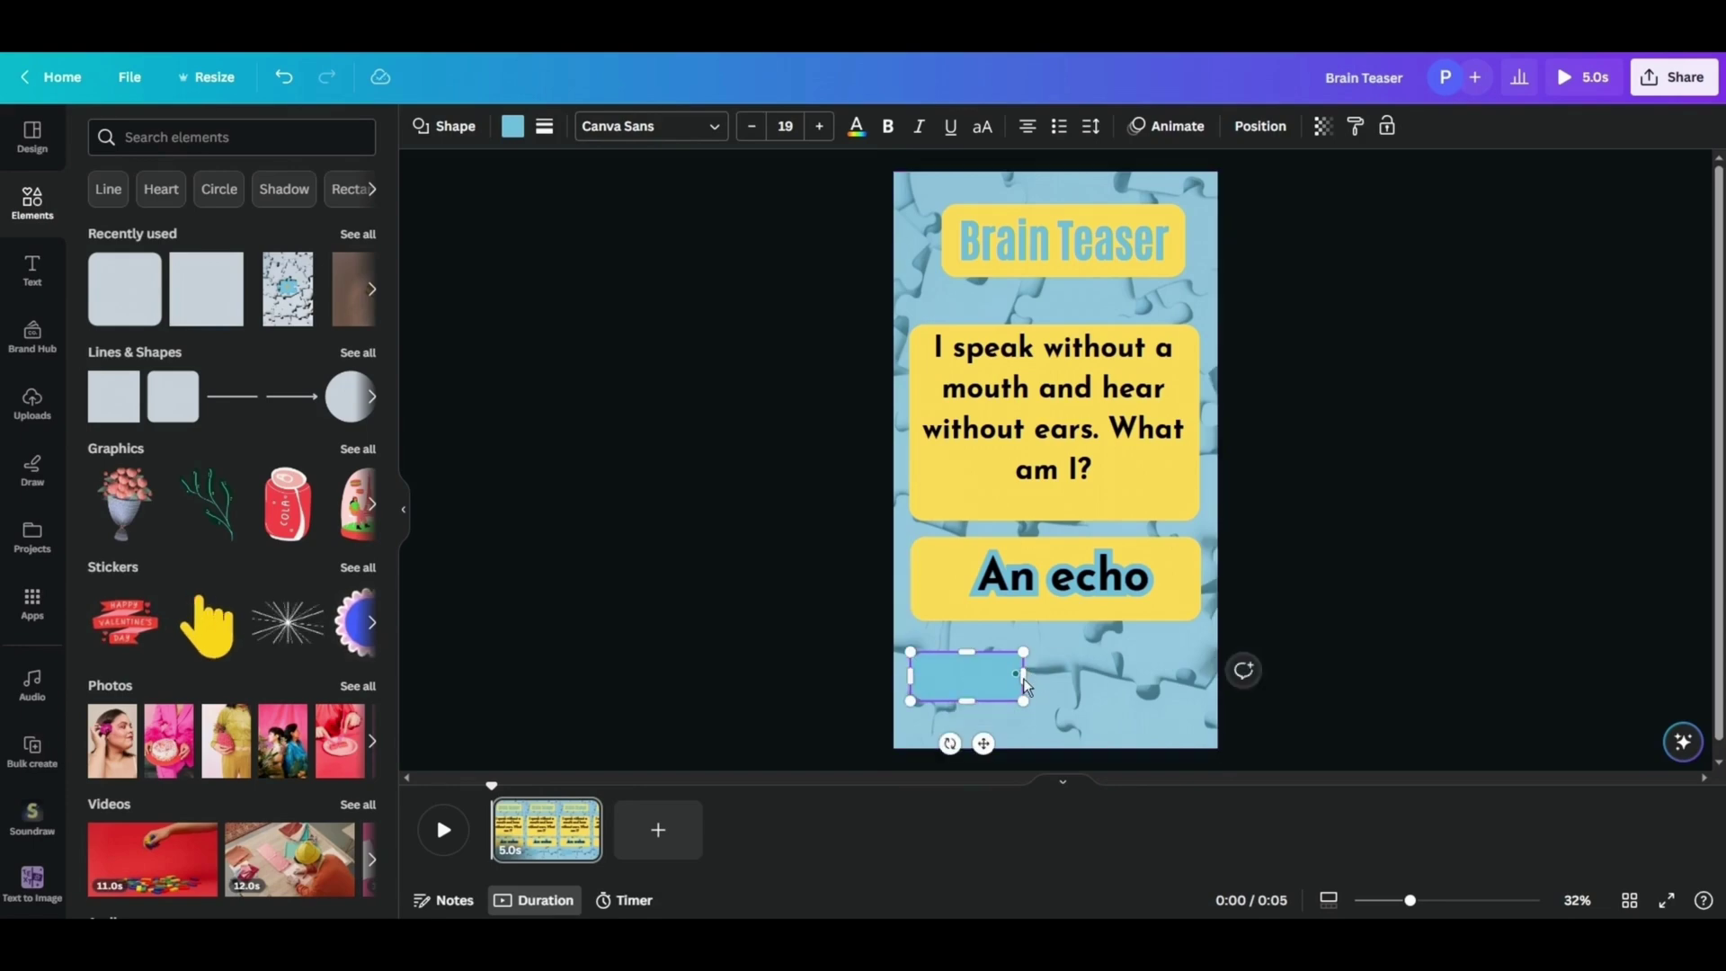
Step: Stretch the bar to the page's right edge and colour it Bright red #ff3131
double_click(1012, 677)
left_click_drag(1023, 675, 1204, 672)
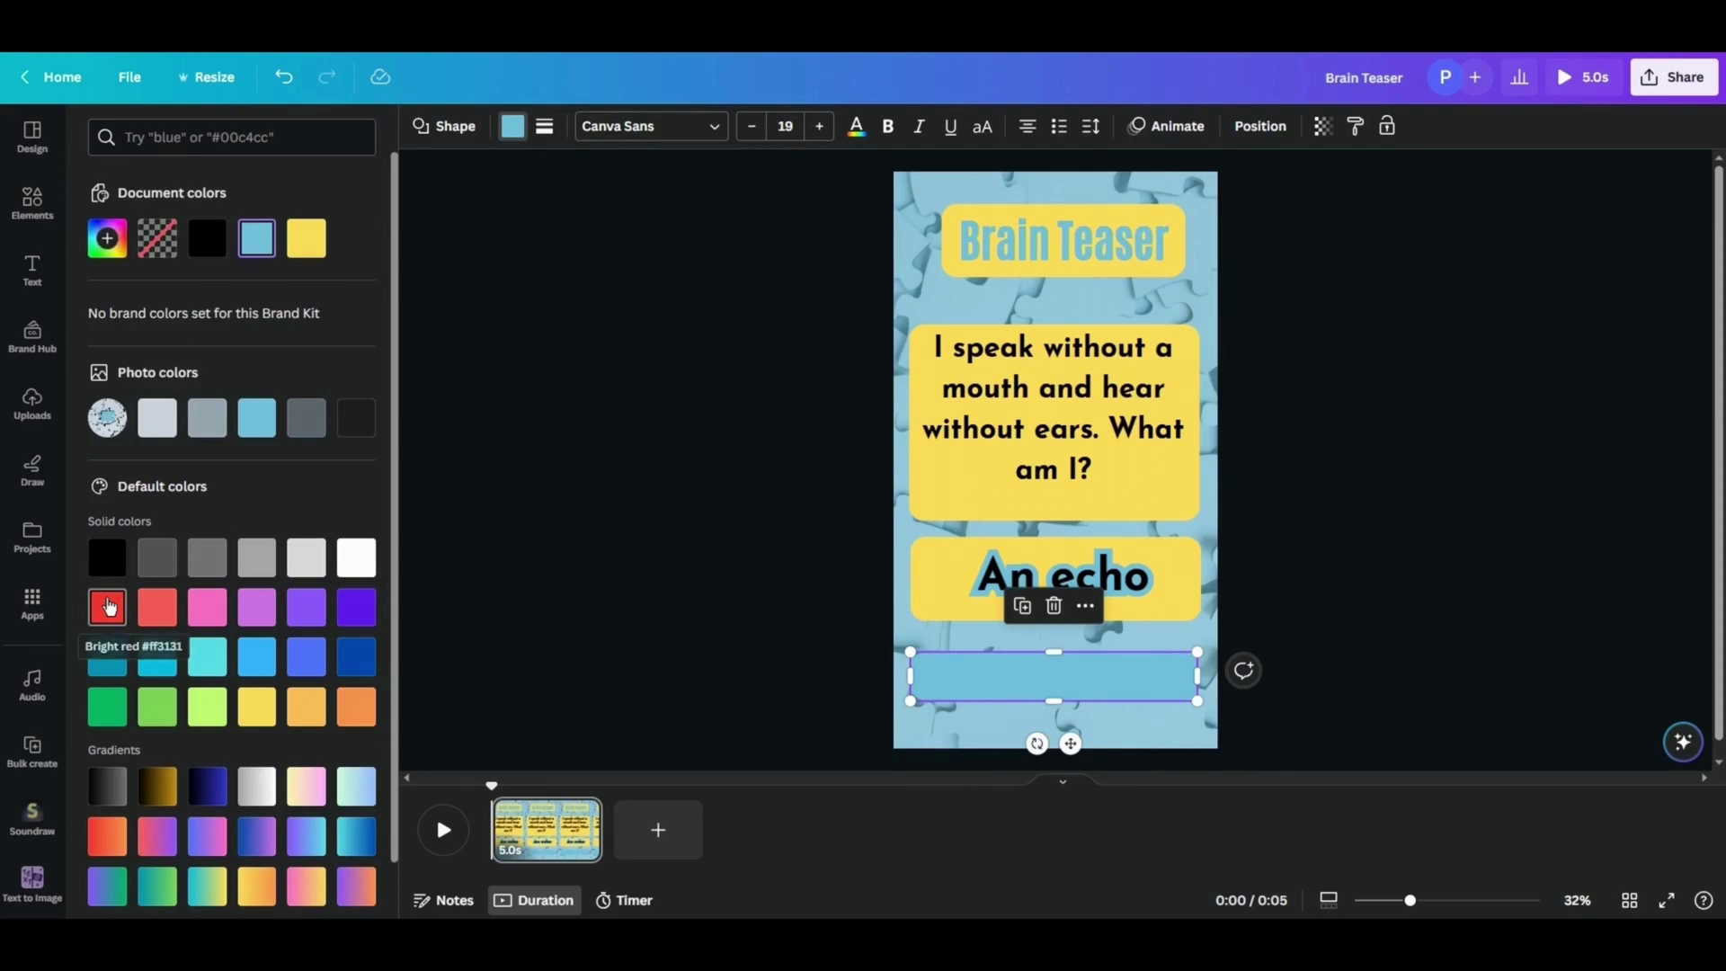
left_click(110, 607)
left_click(640, 567)
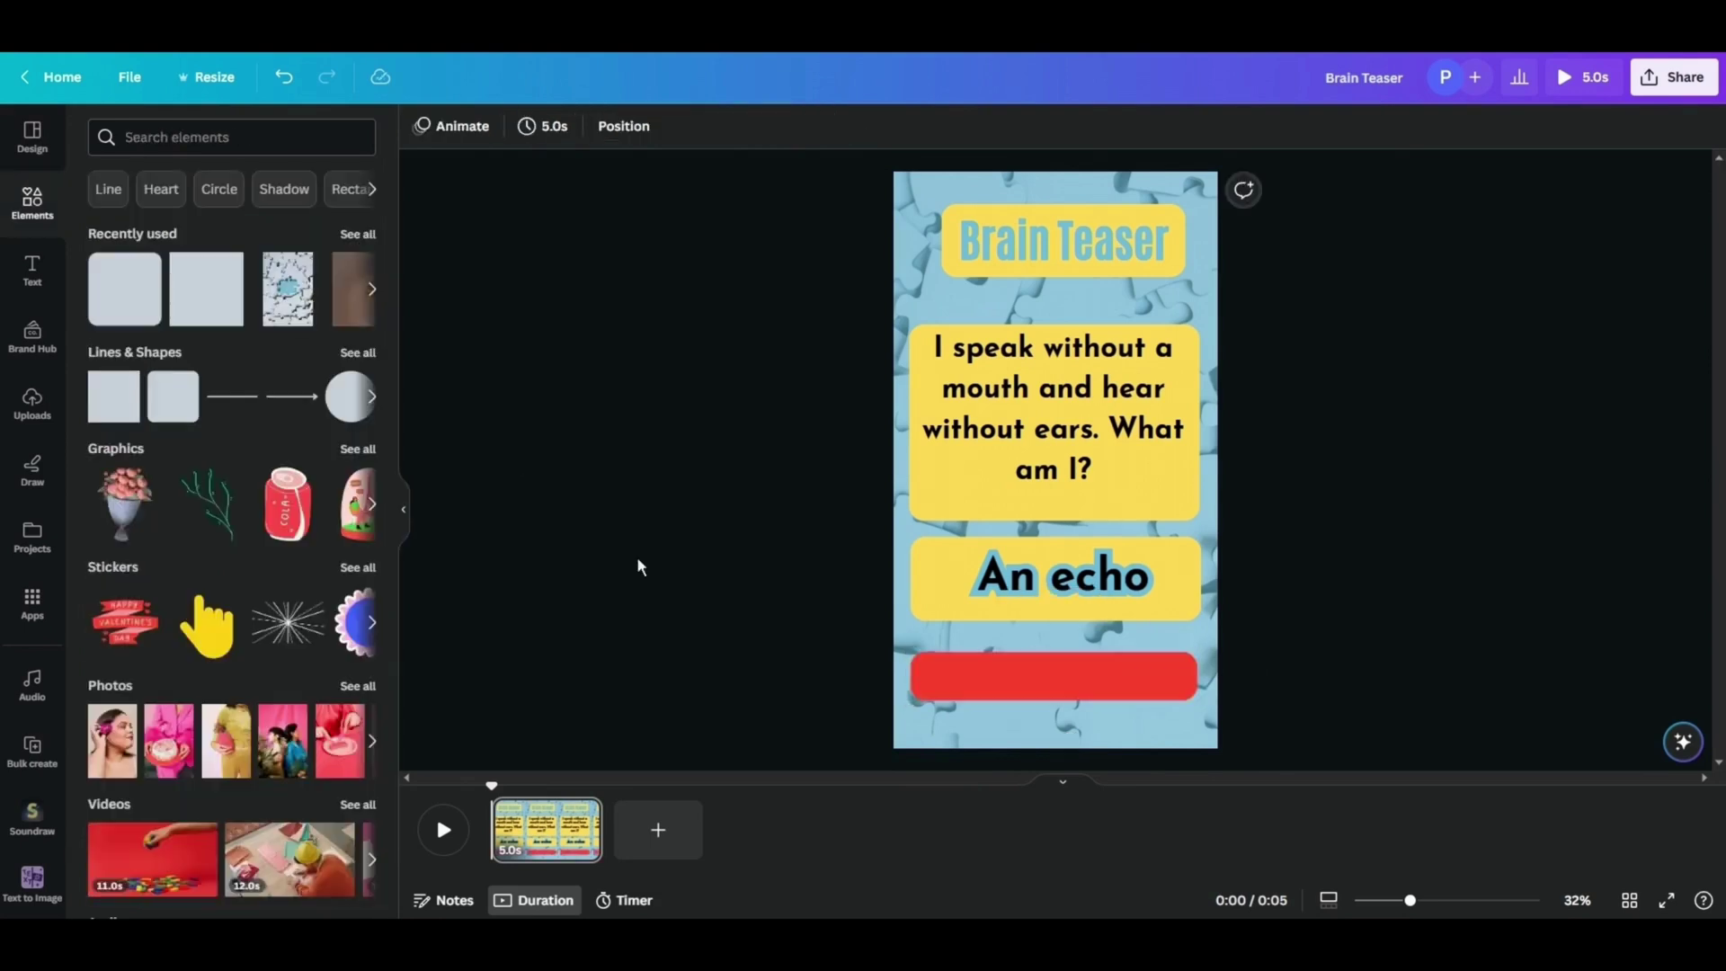
Step: Select the page and bring up its duration setting
left_click(1067, 693)
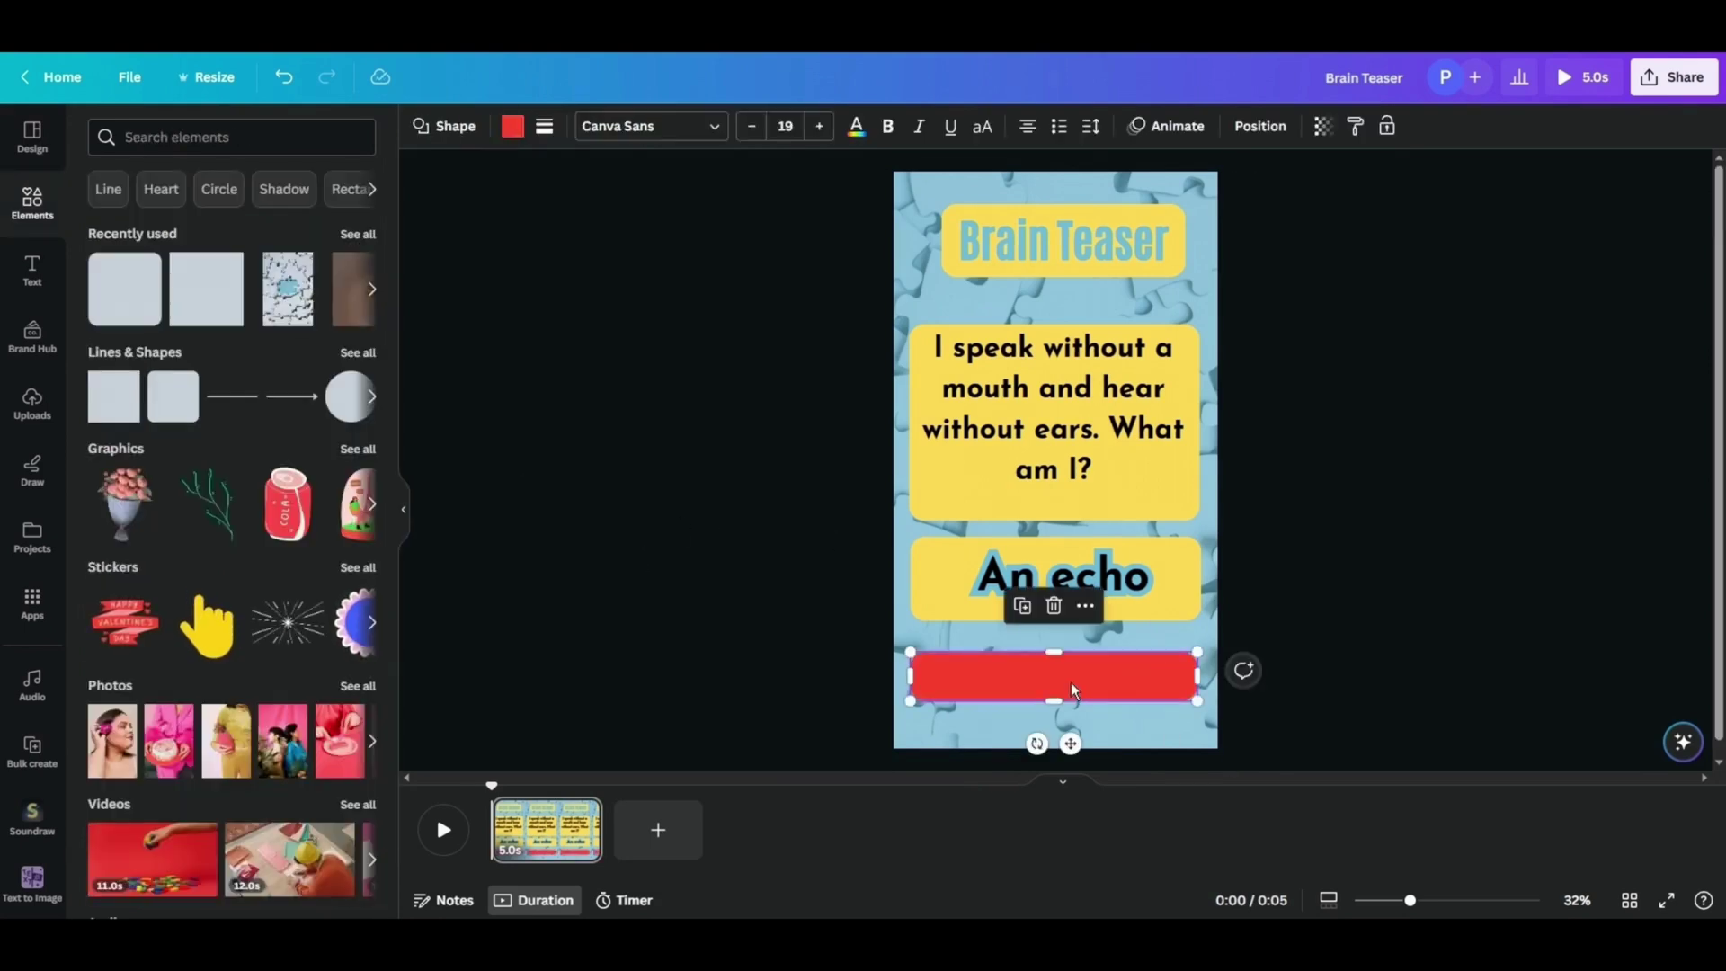
left_click(801, 409)
left_click(535, 126)
left_click(698, 184)
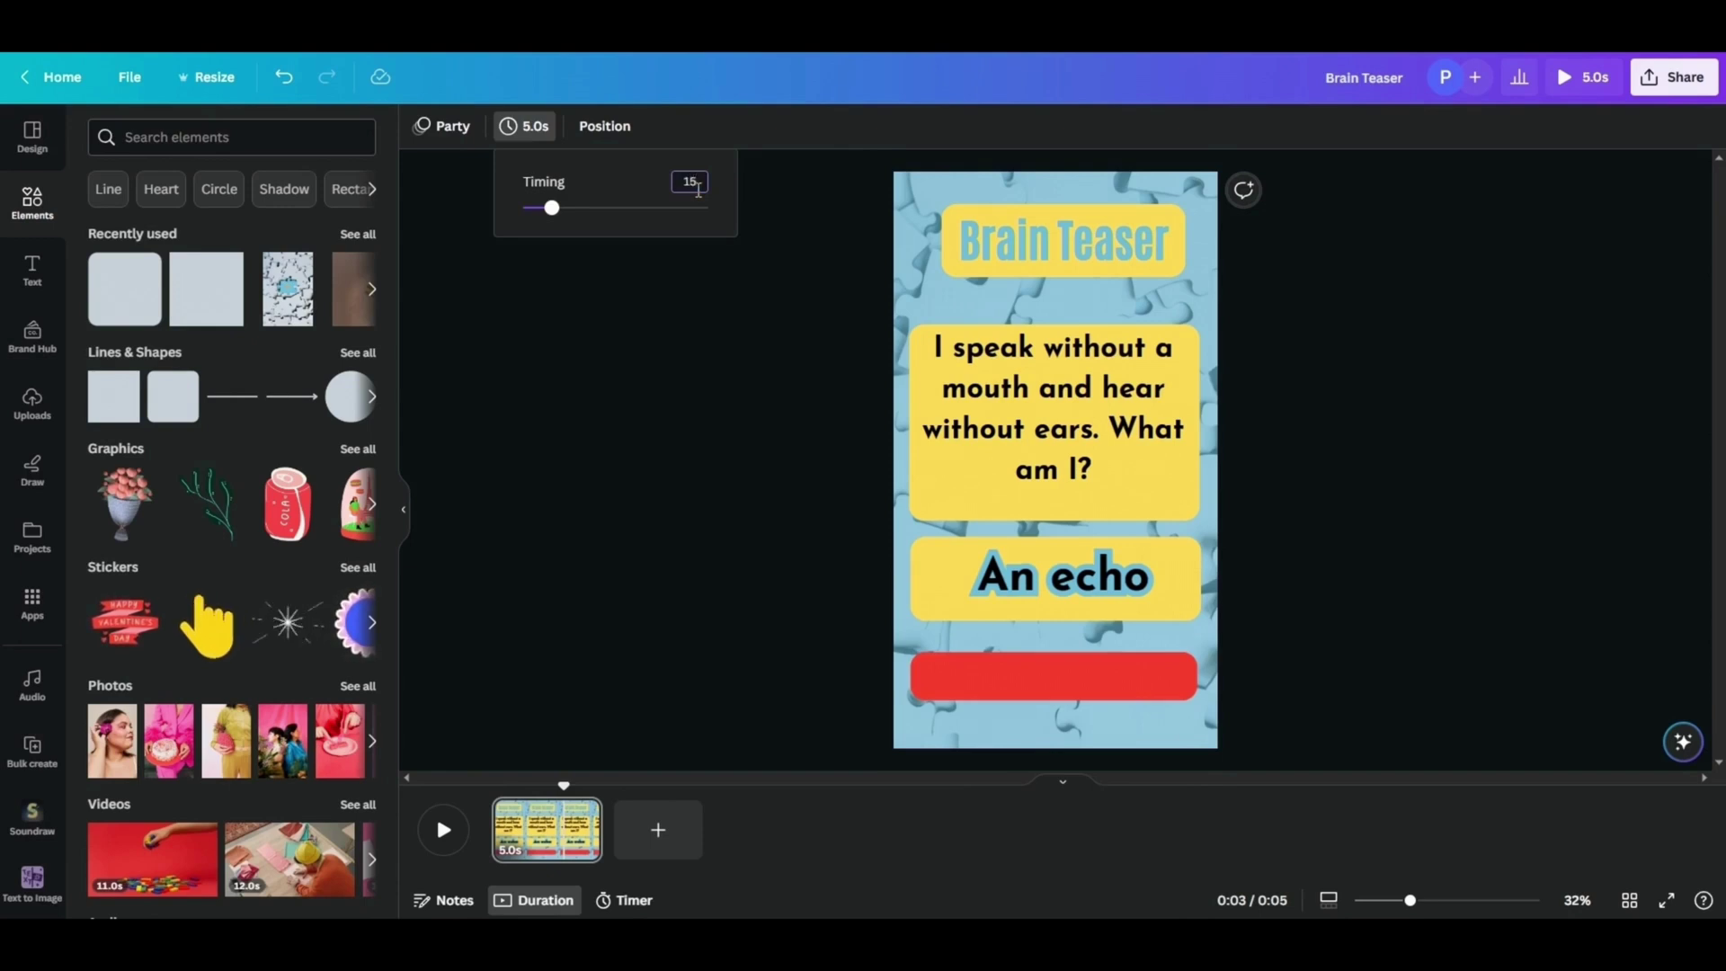
Step: Set the page duration to 15 seconds
type("15")
key("Return")
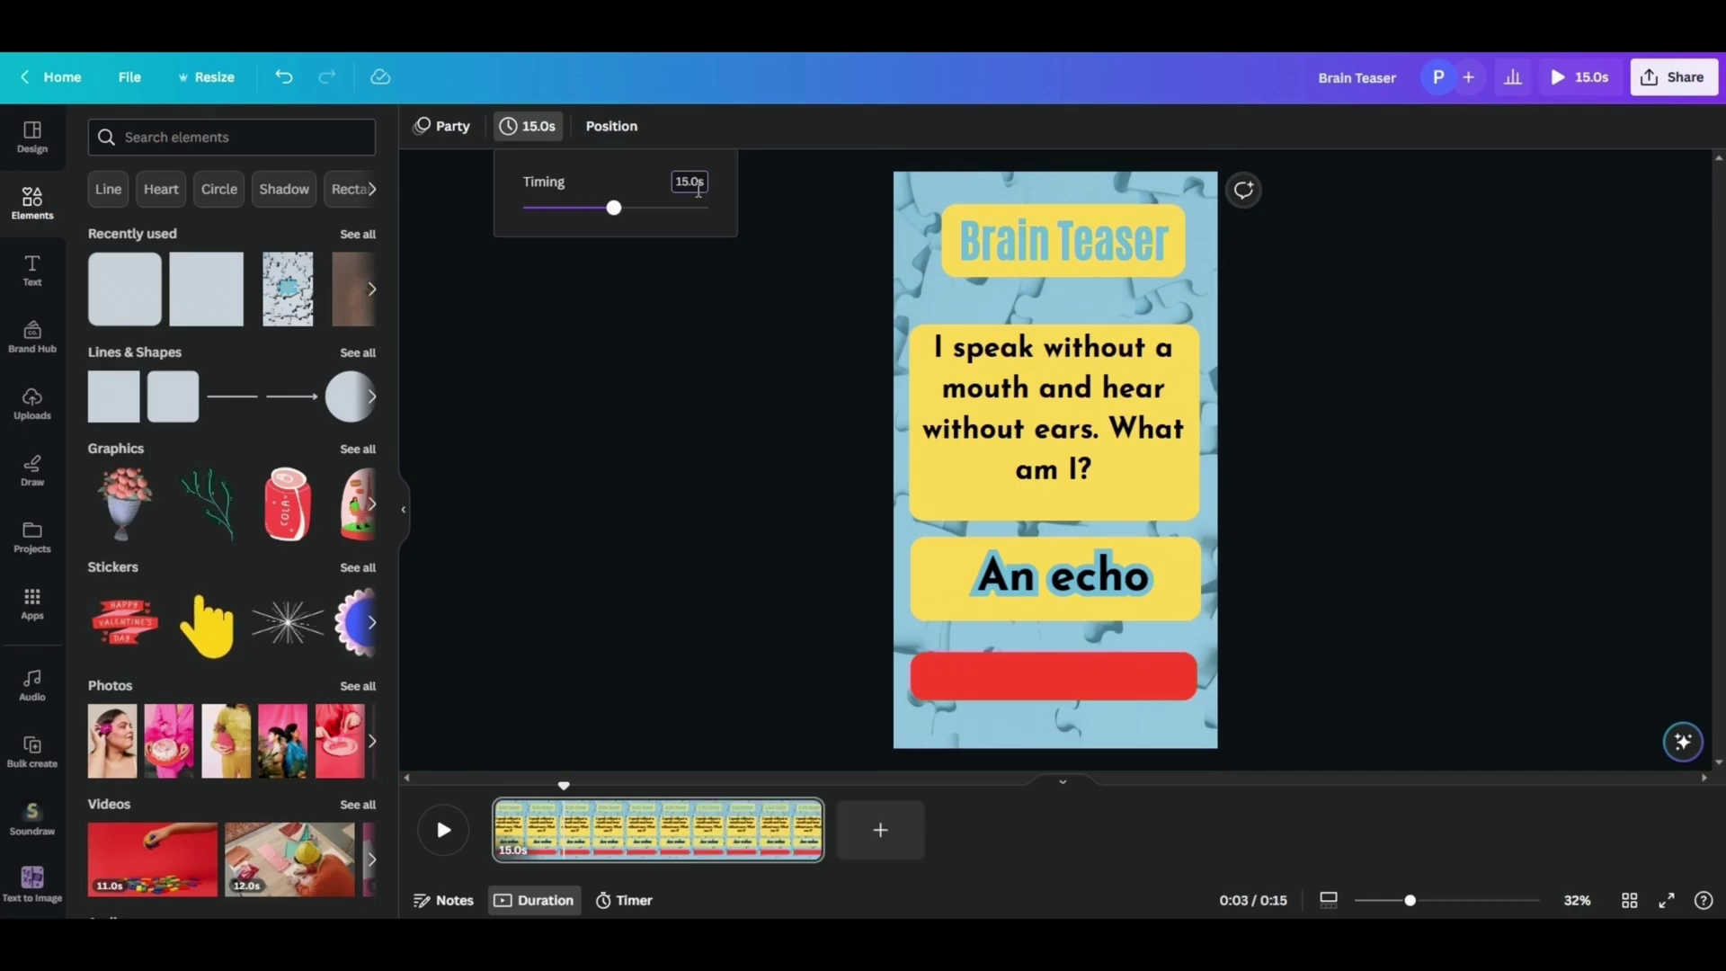
left_click(709, 250)
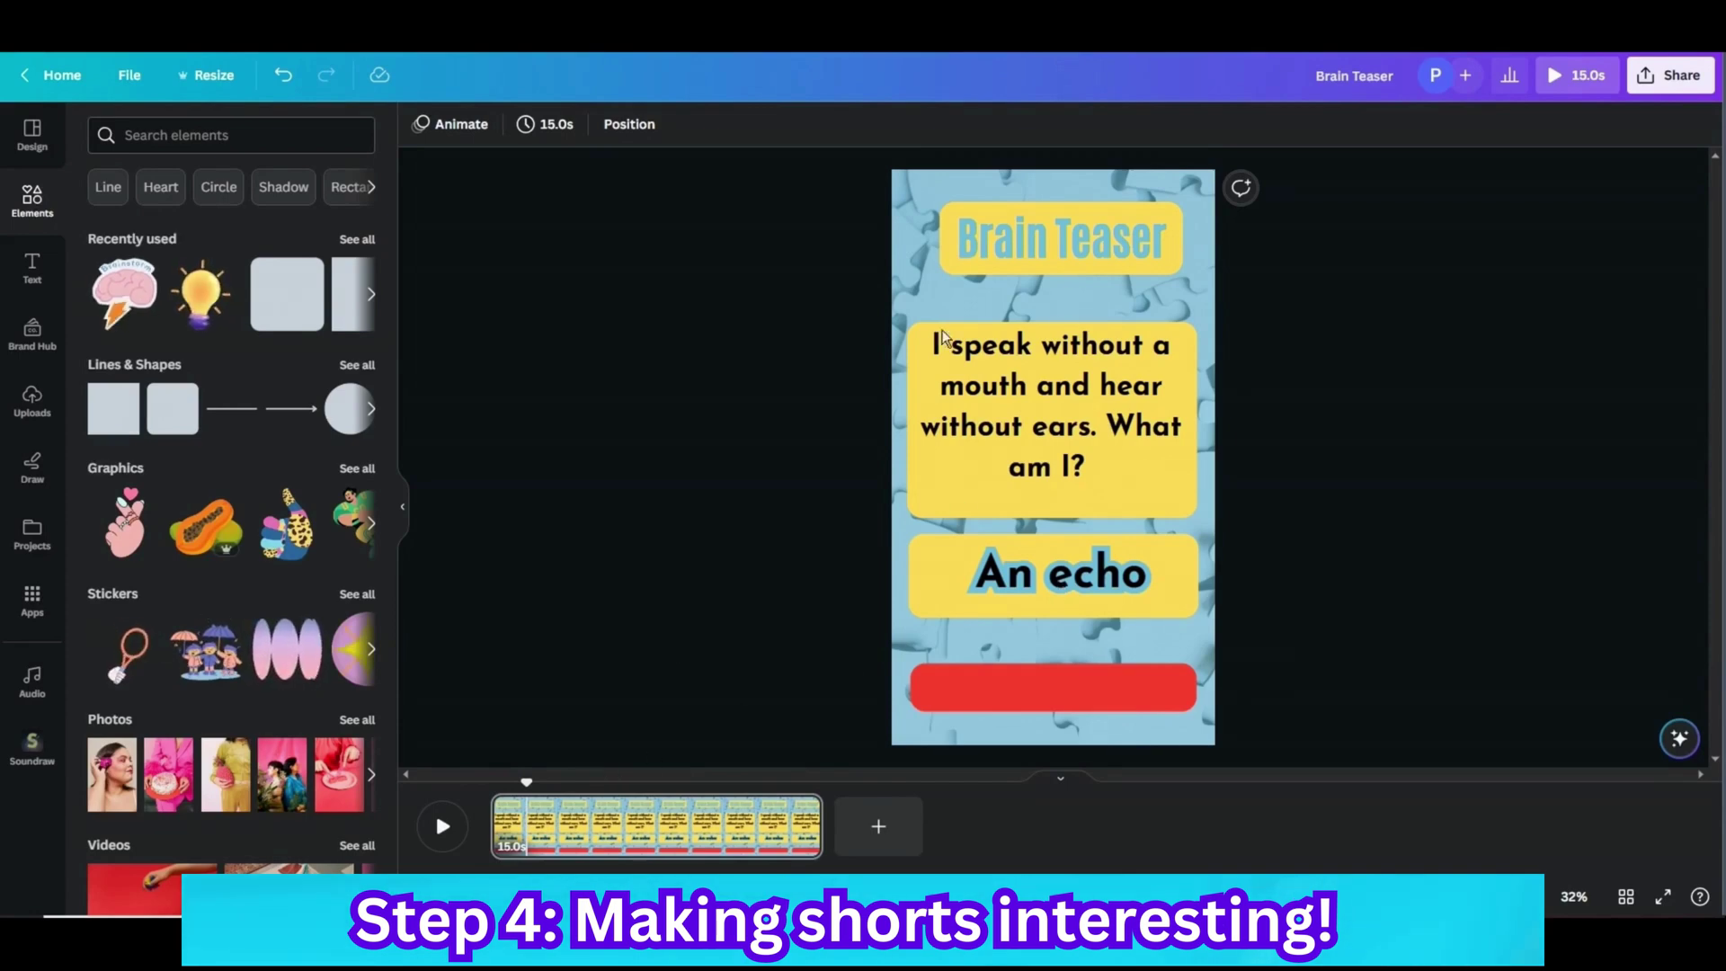
Step: Give the red bar a Wipe animation at minimum speed
left_click(976, 672)
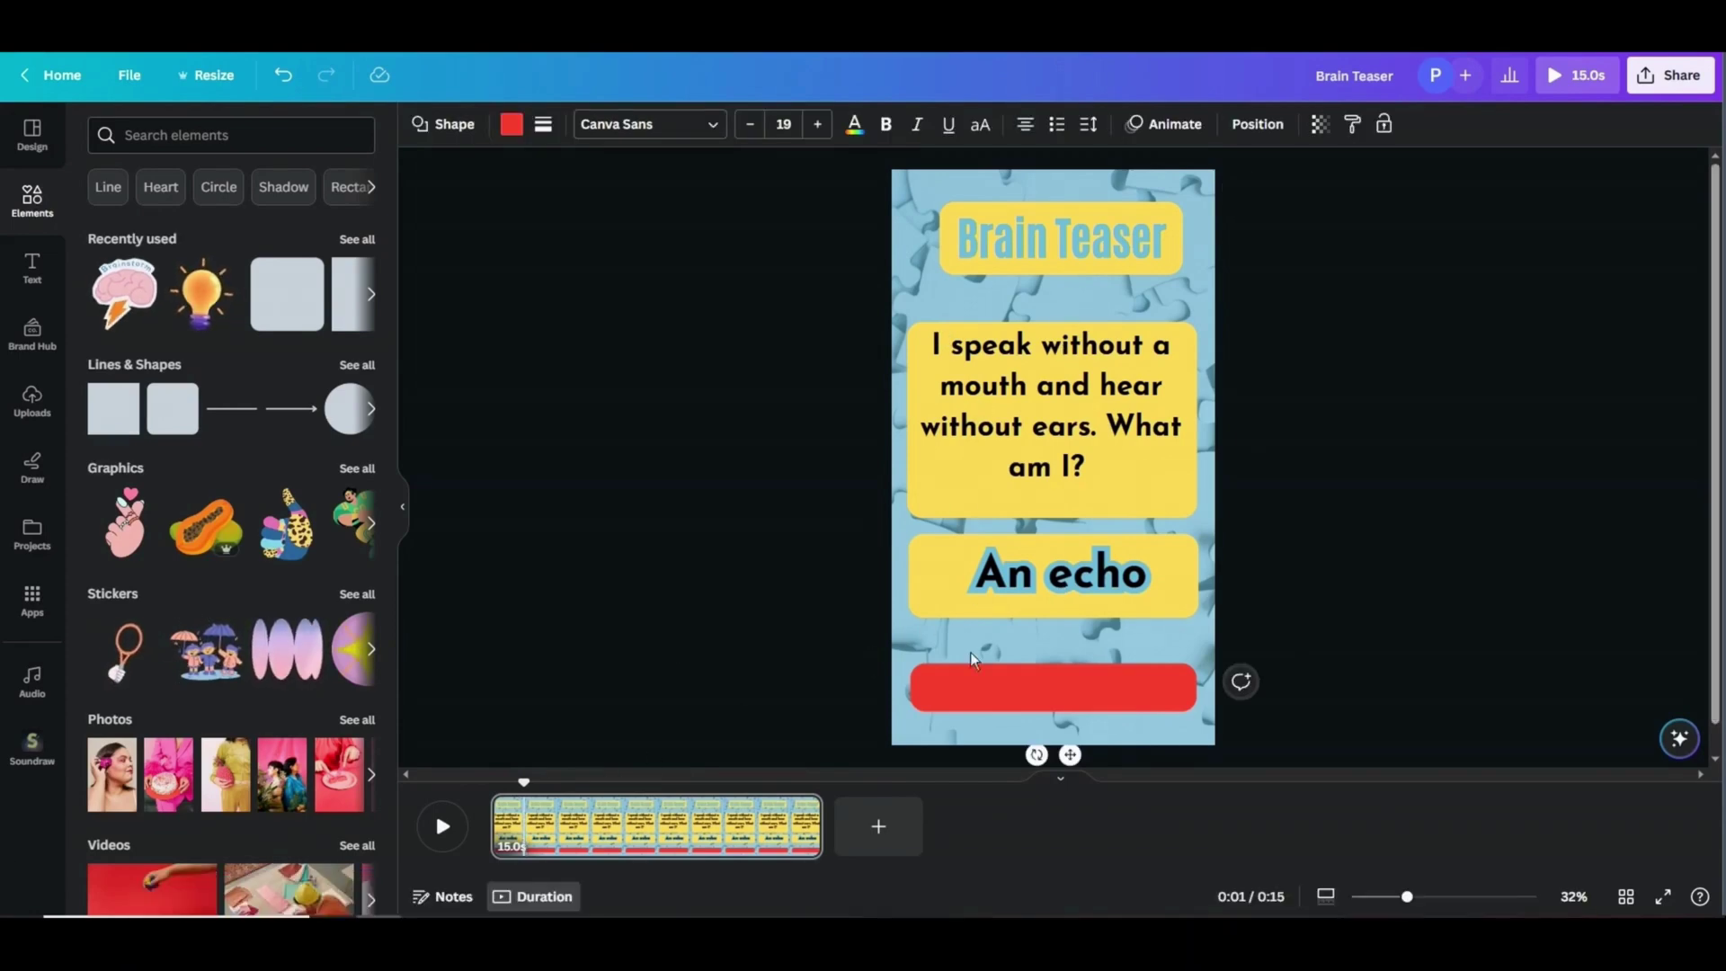
left_click(545, 824)
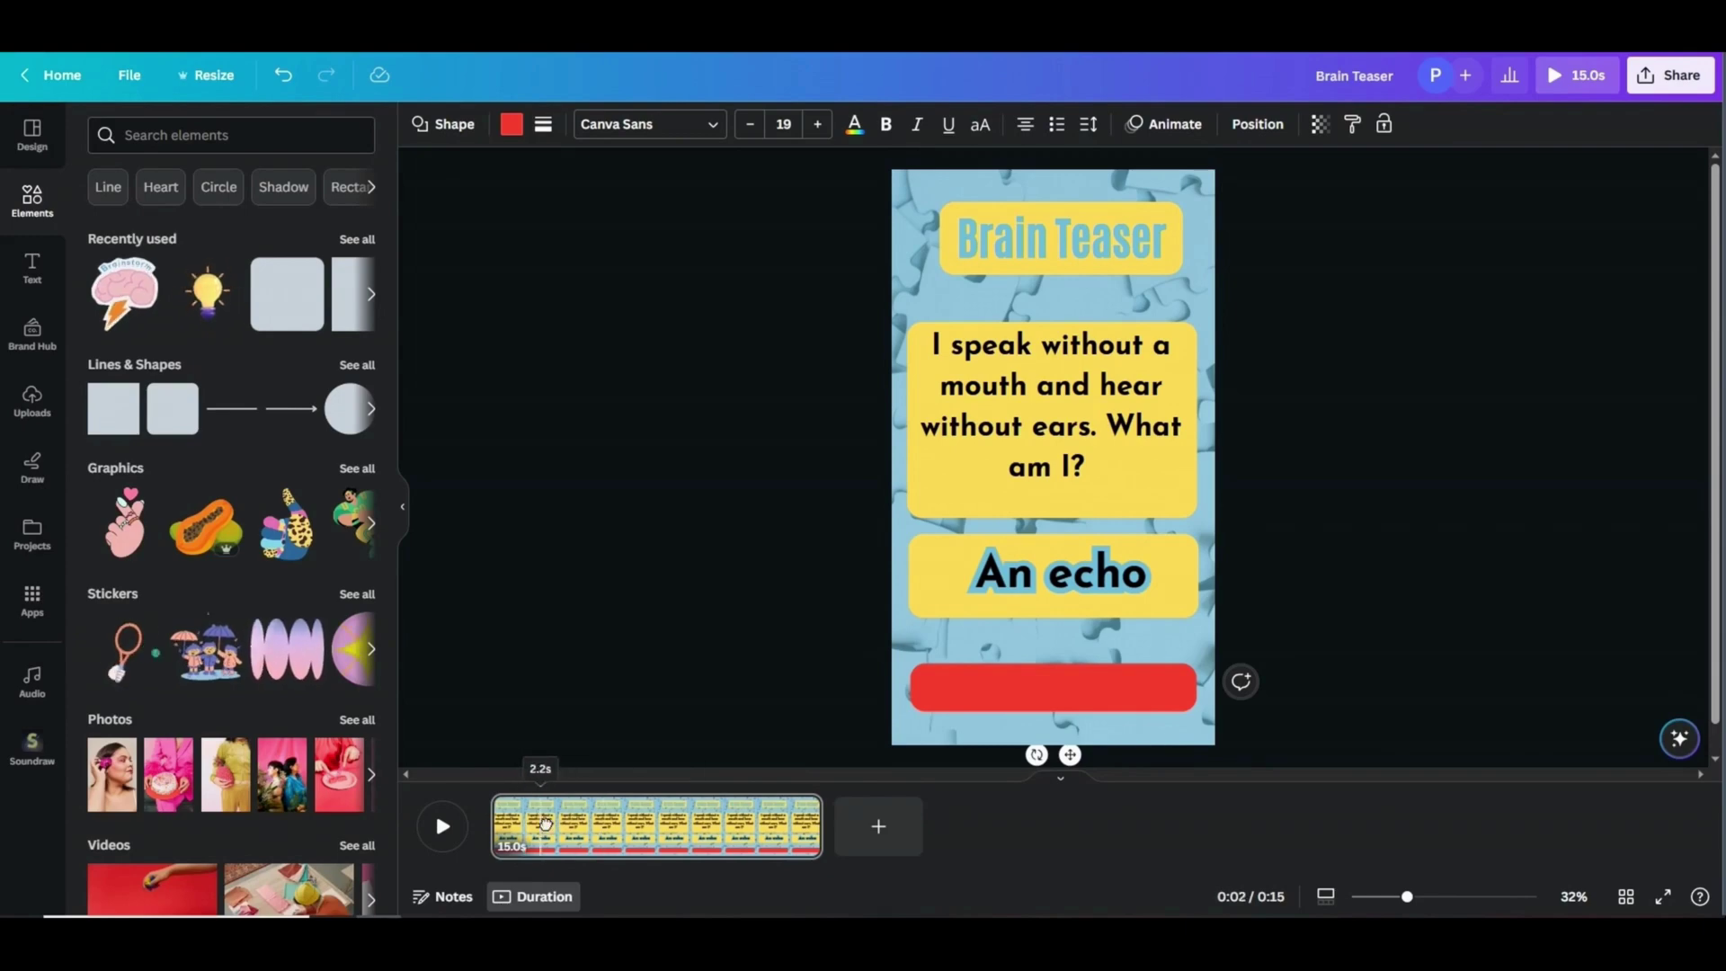
left_click(1047, 701)
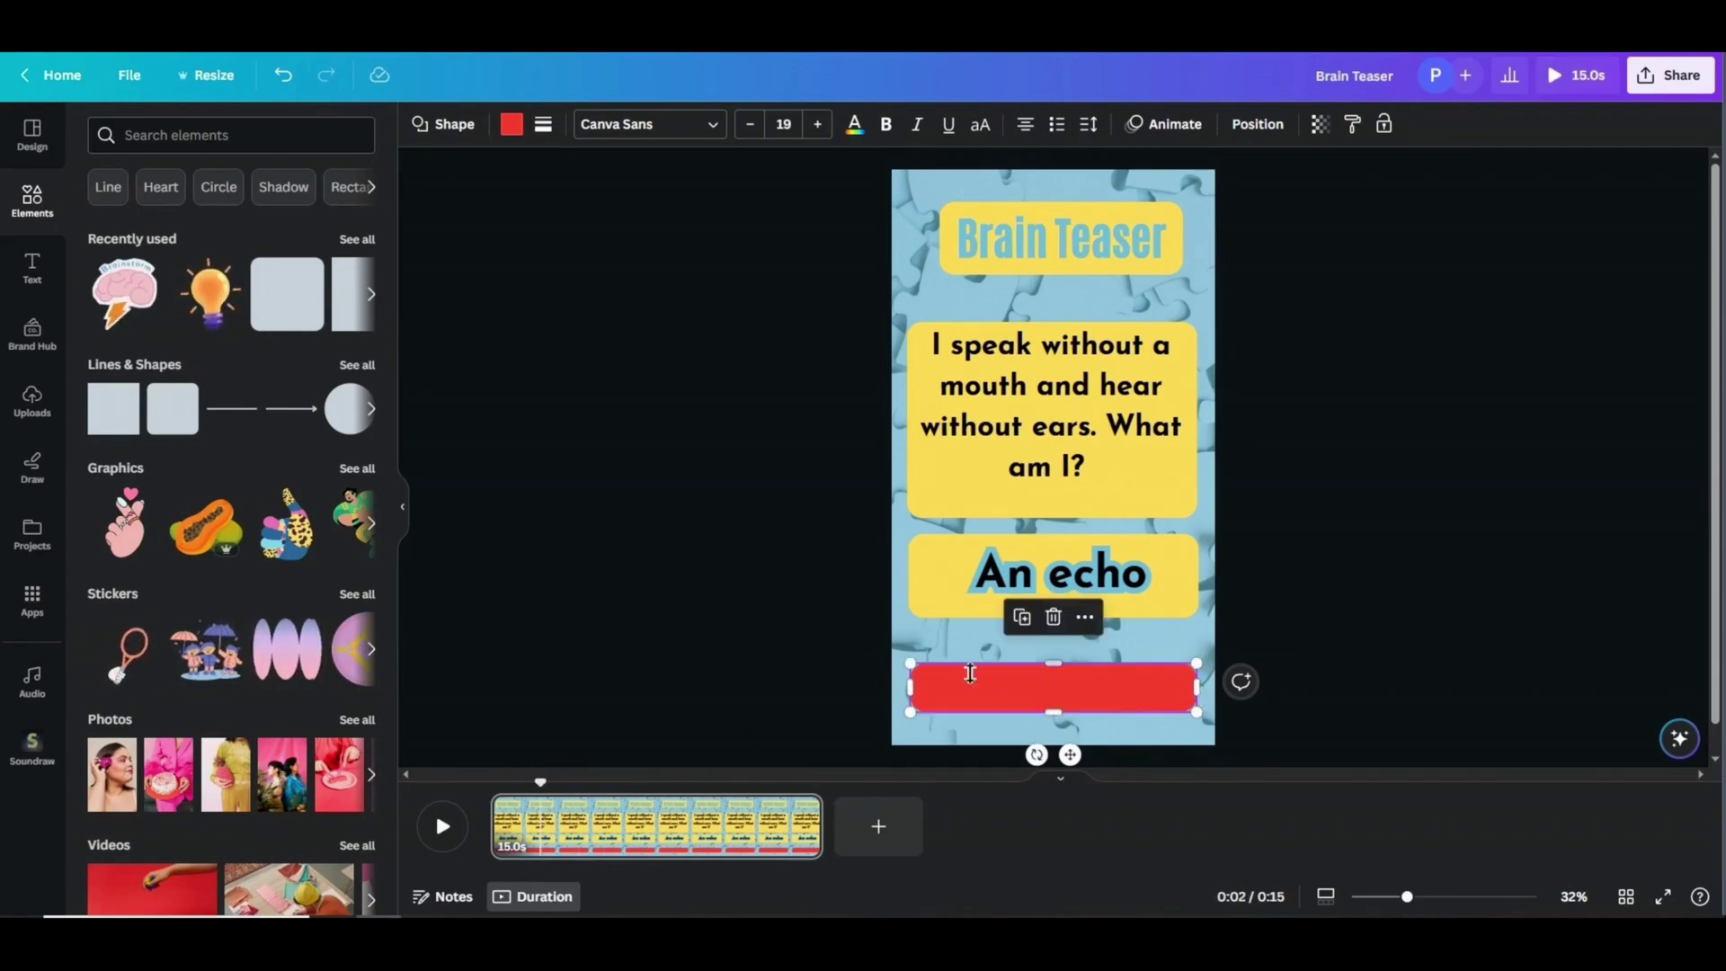
left_click(735, 575)
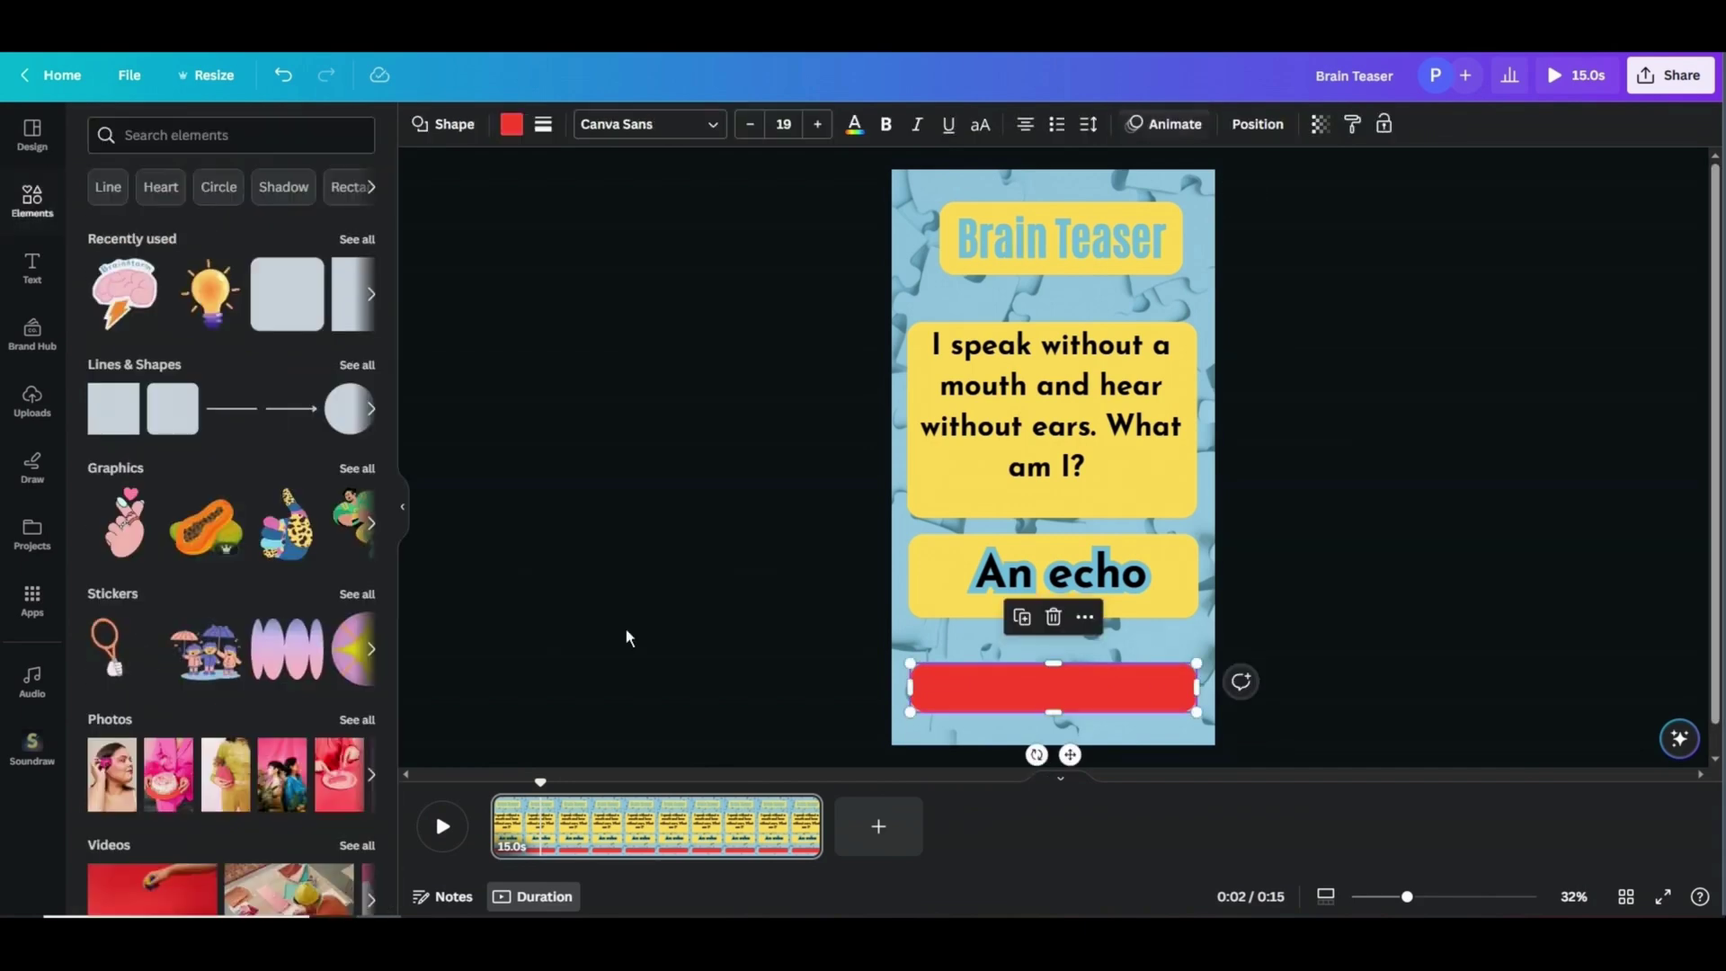
left_click(1043, 683)
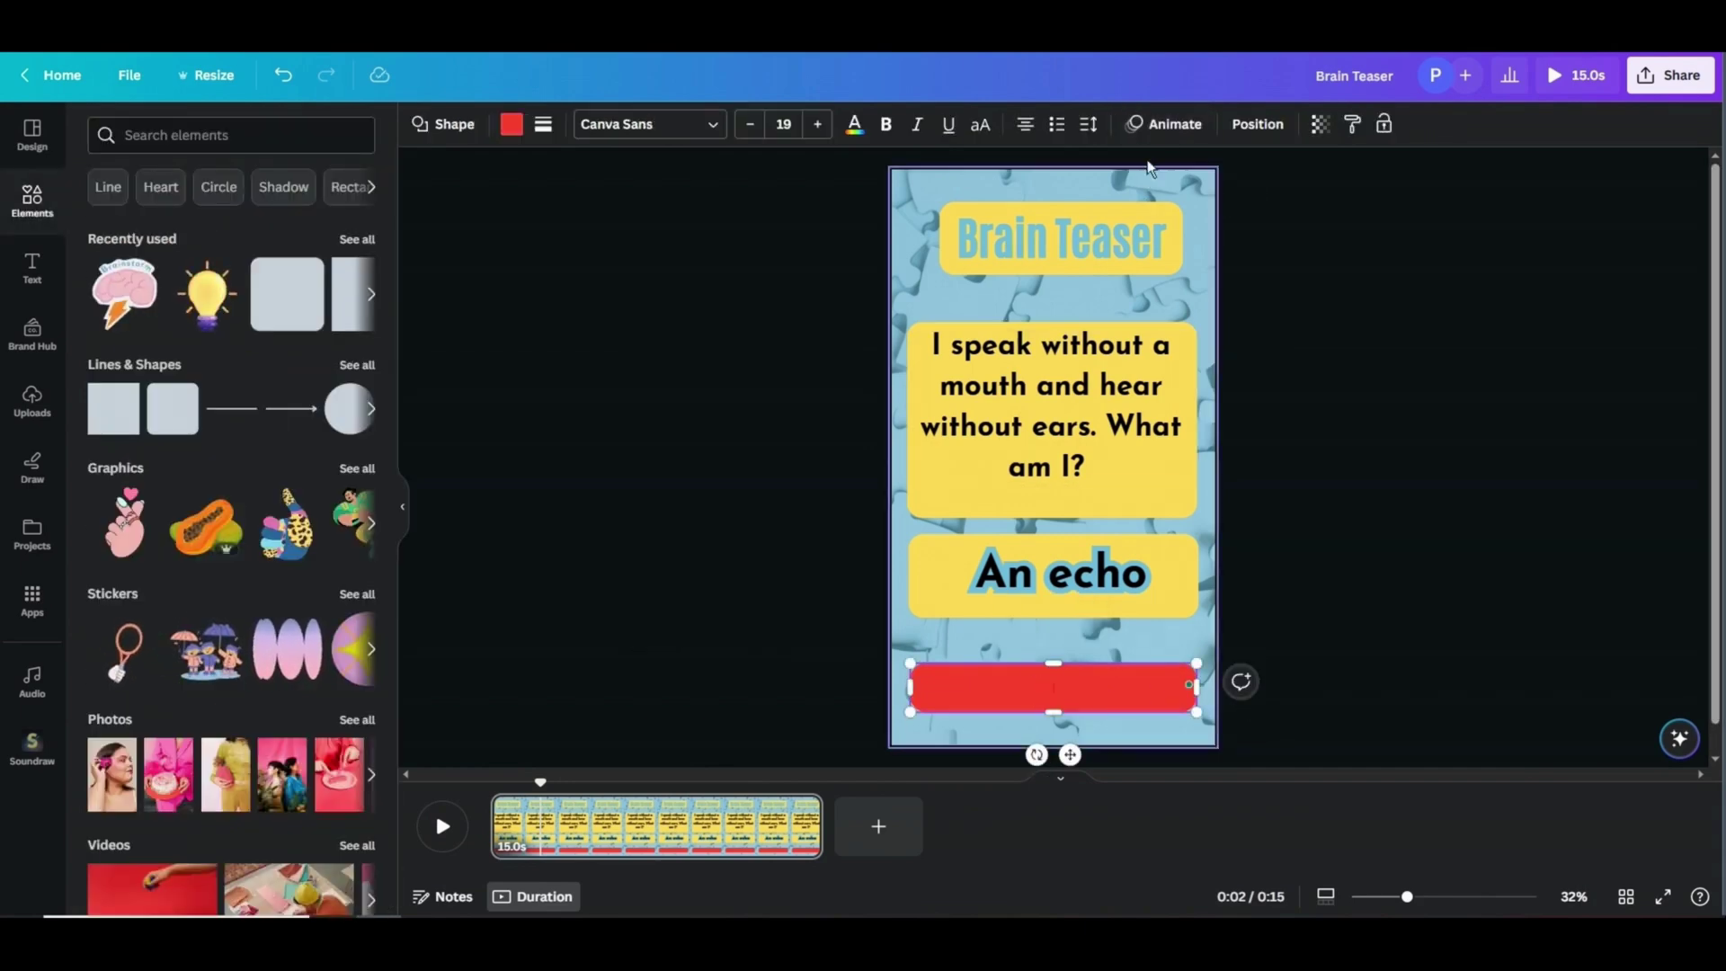
left_click(1163, 124)
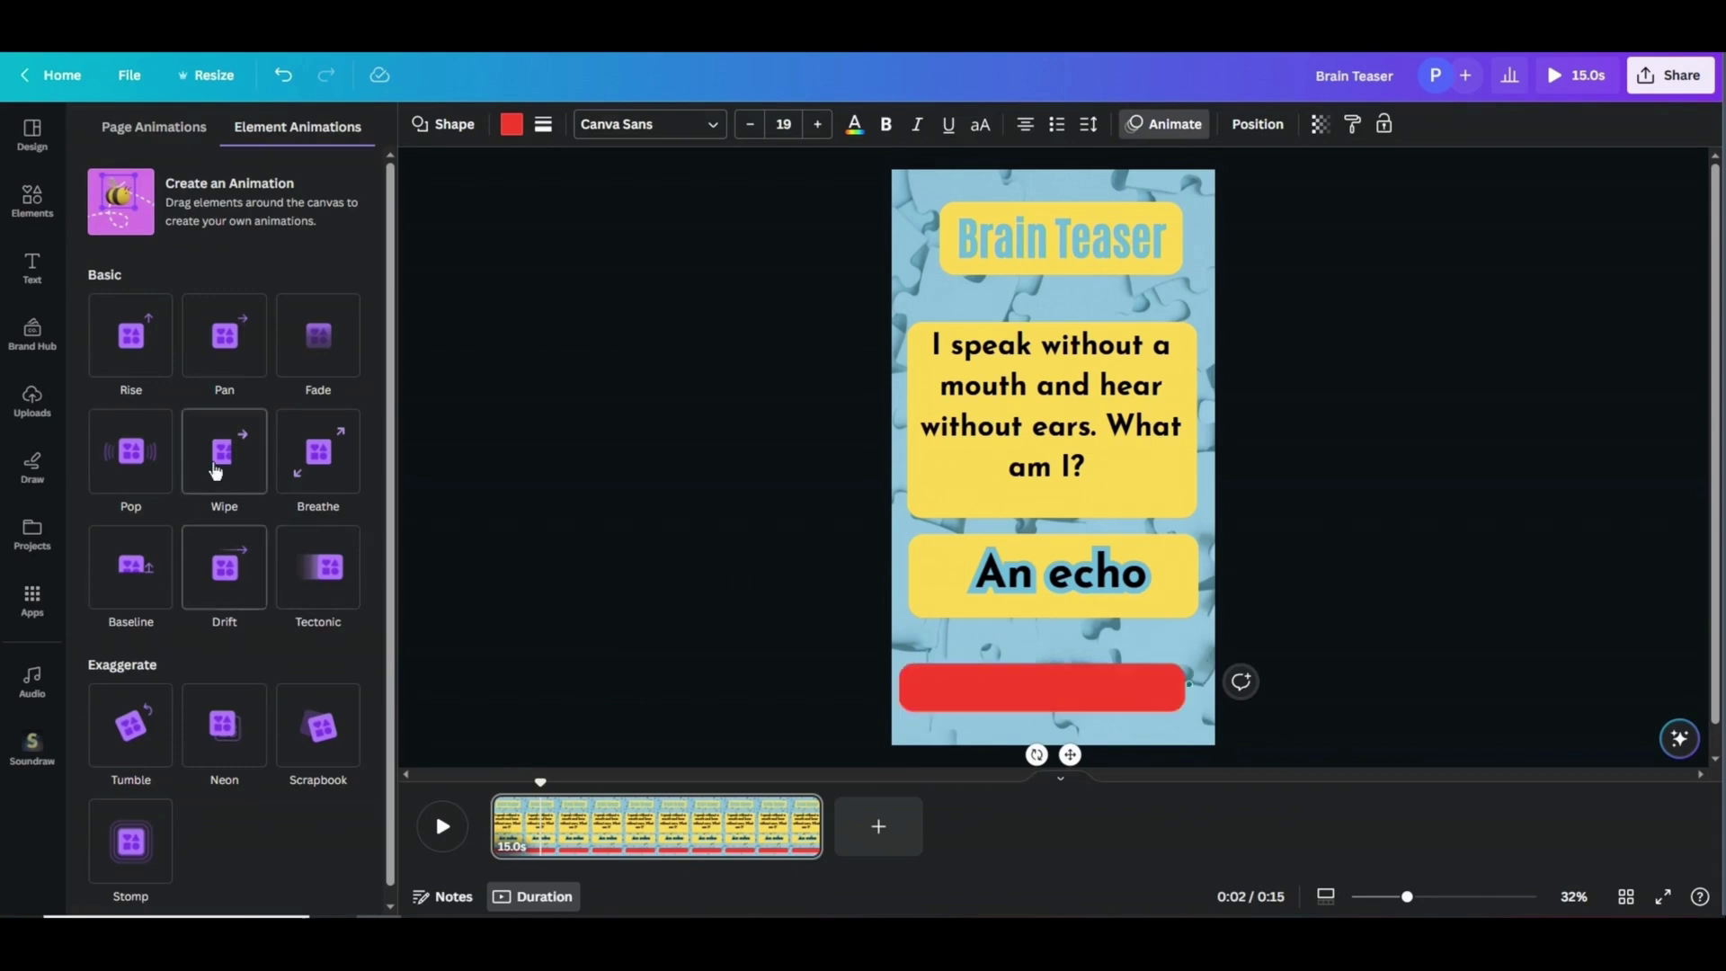
left_click(216, 469)
left_click_drag(217, 696, 88, 697)
left_click(617, 451)
Step: Preview the wipe by playing the page, then reselect the red bar
left_click(441, 825)
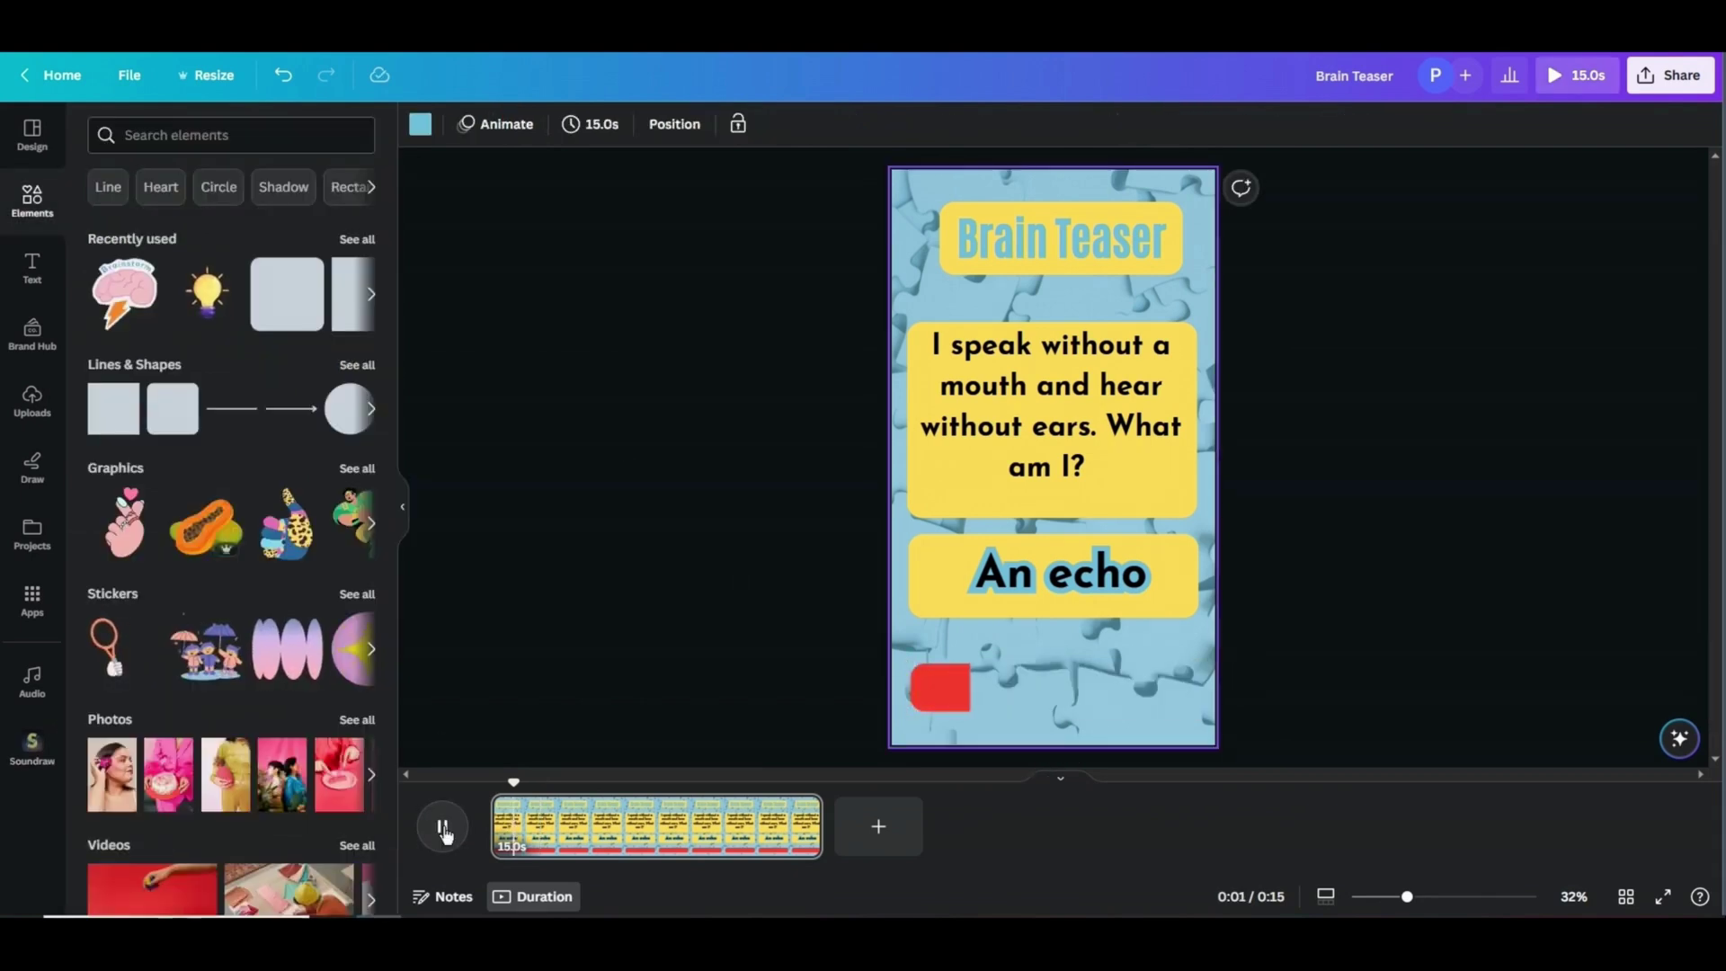
left_click(443, 833)
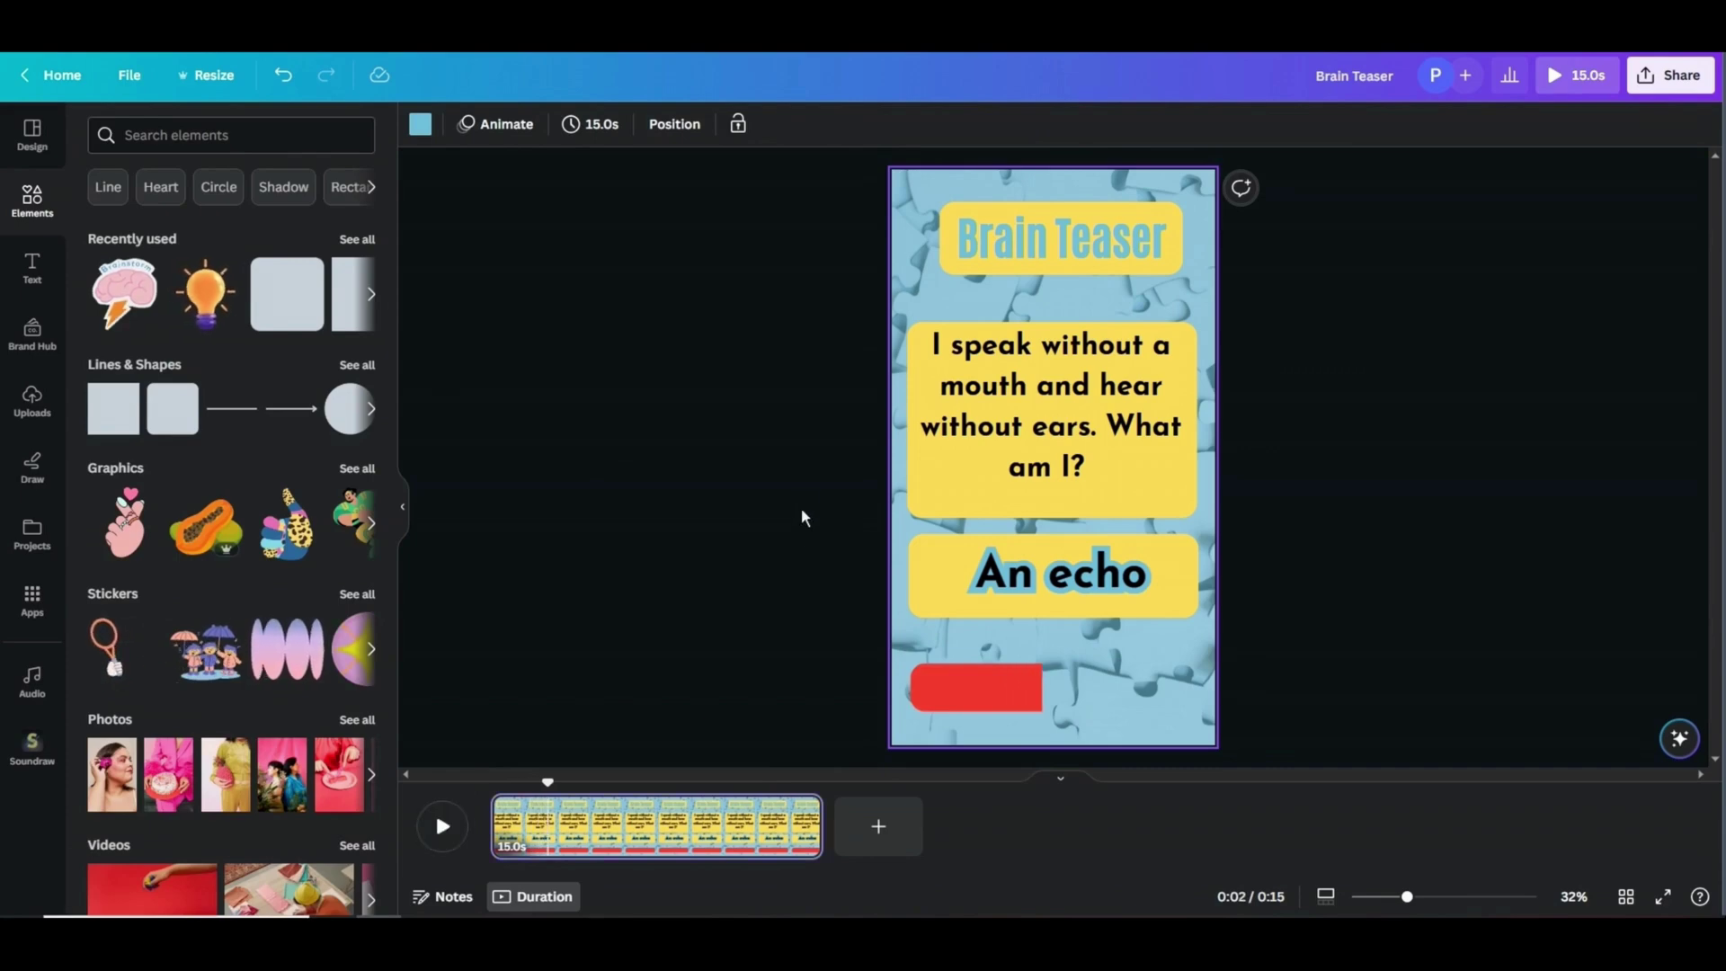
left_click(767, 450)
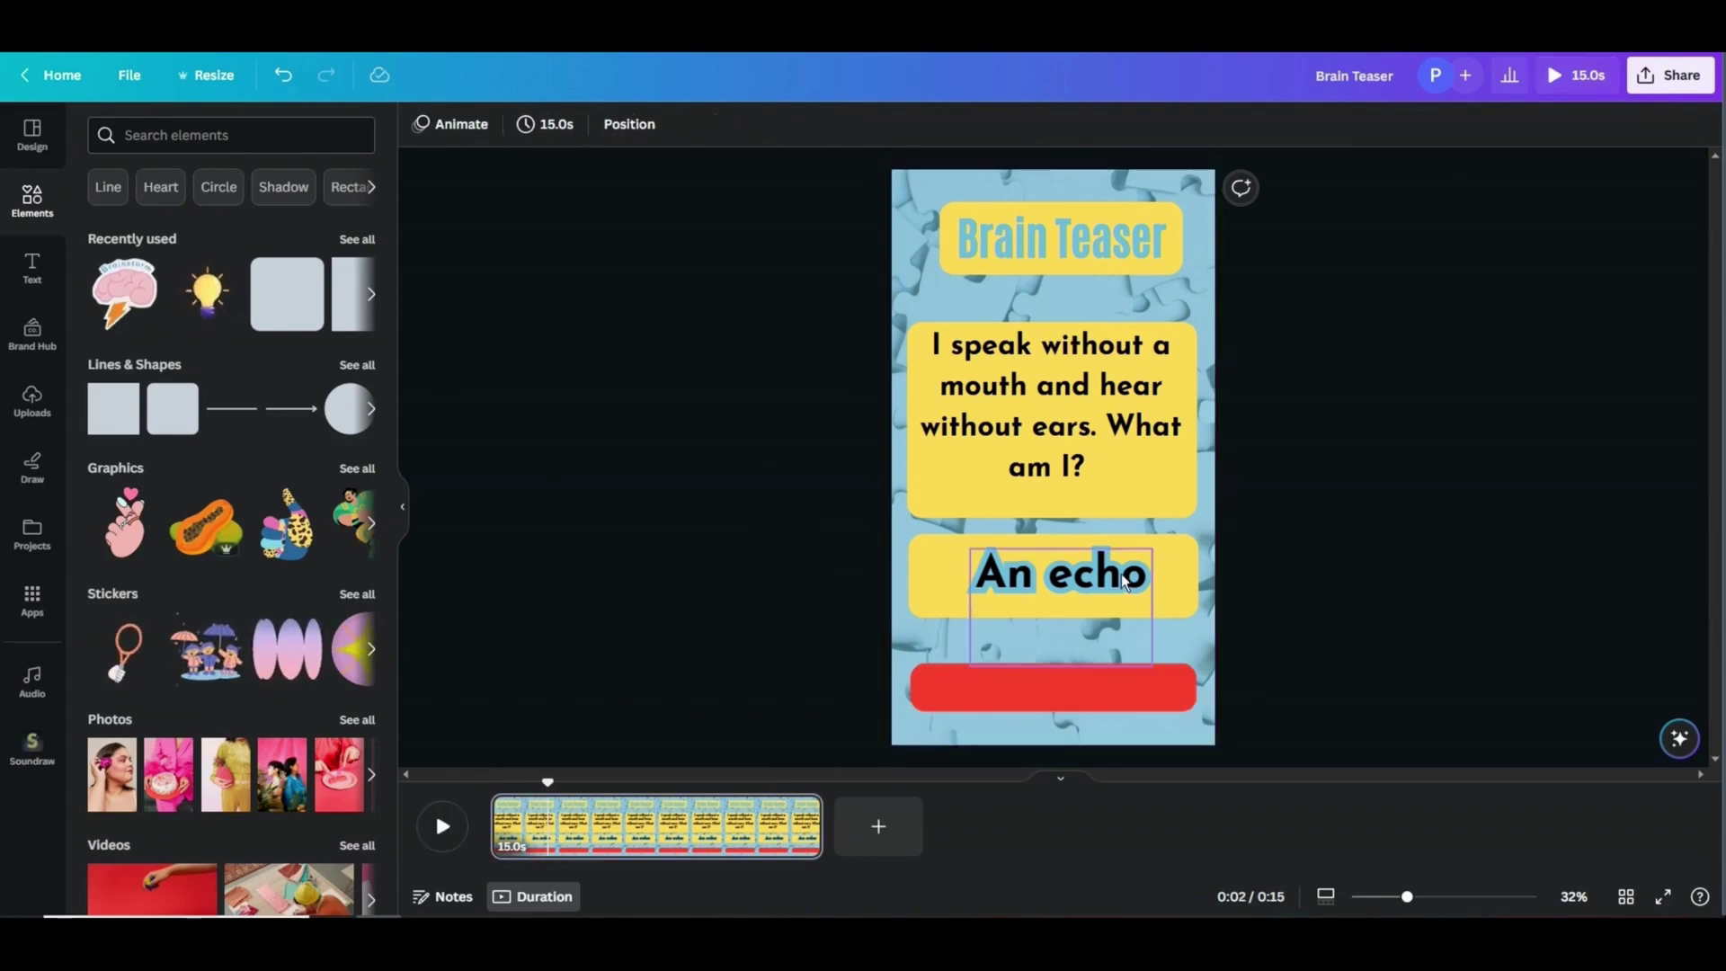
left_click(1044, 375)
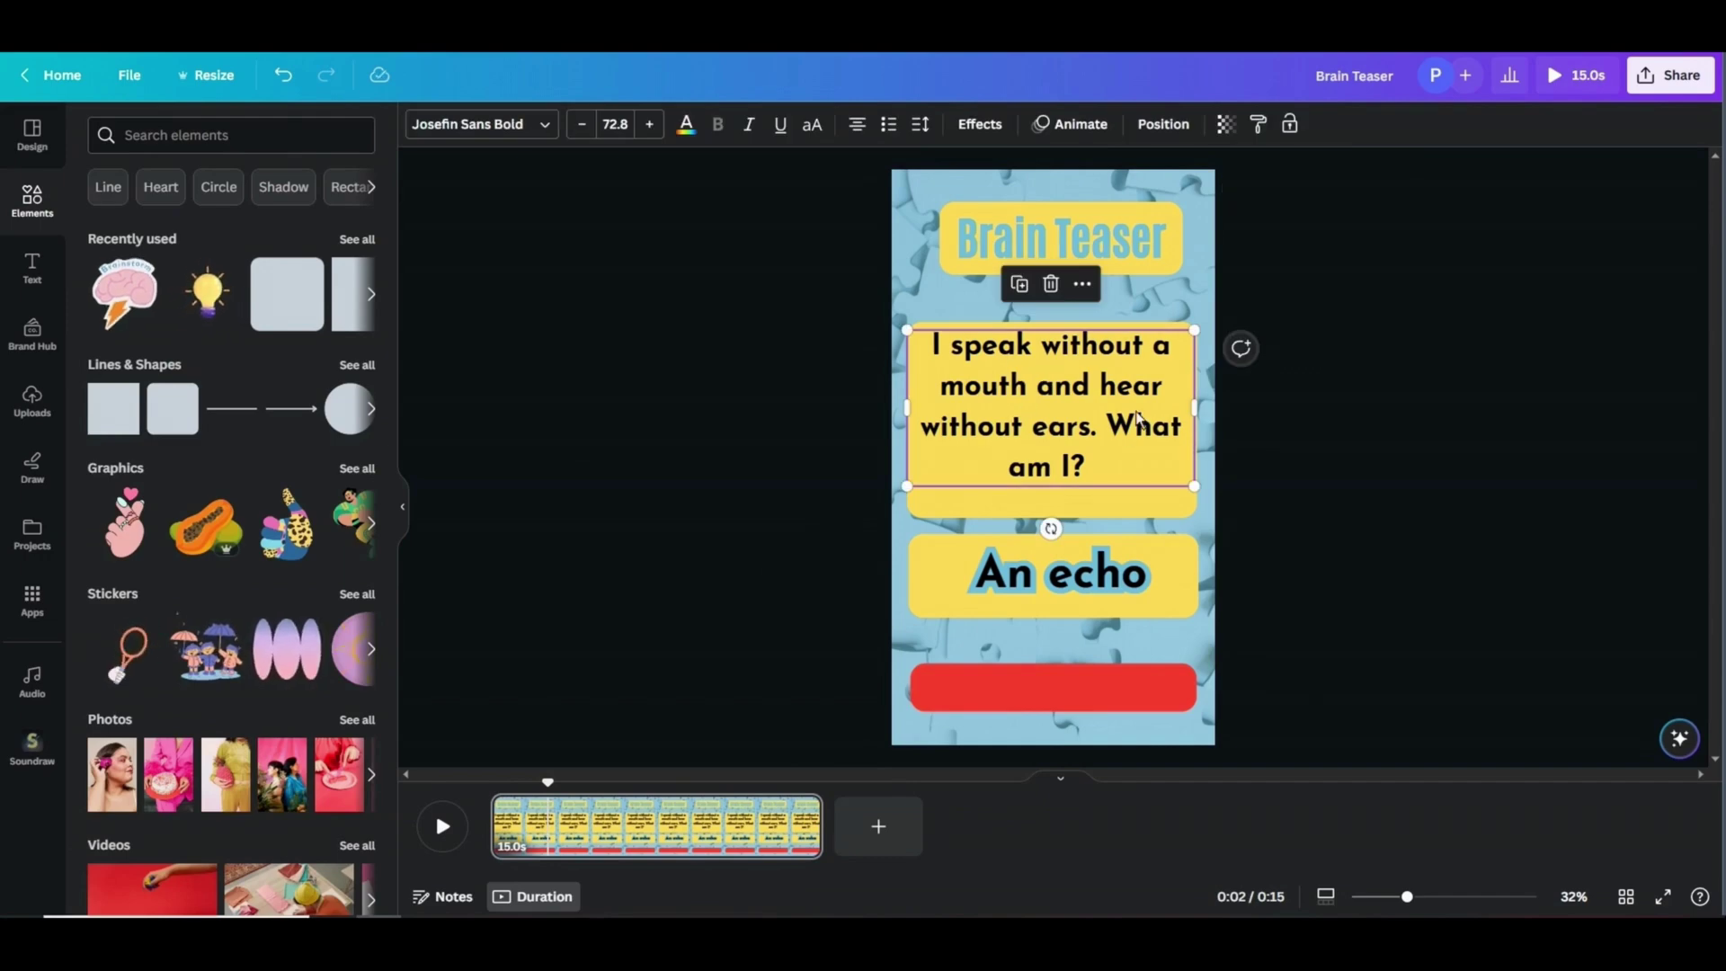
left_click(1061, 683)
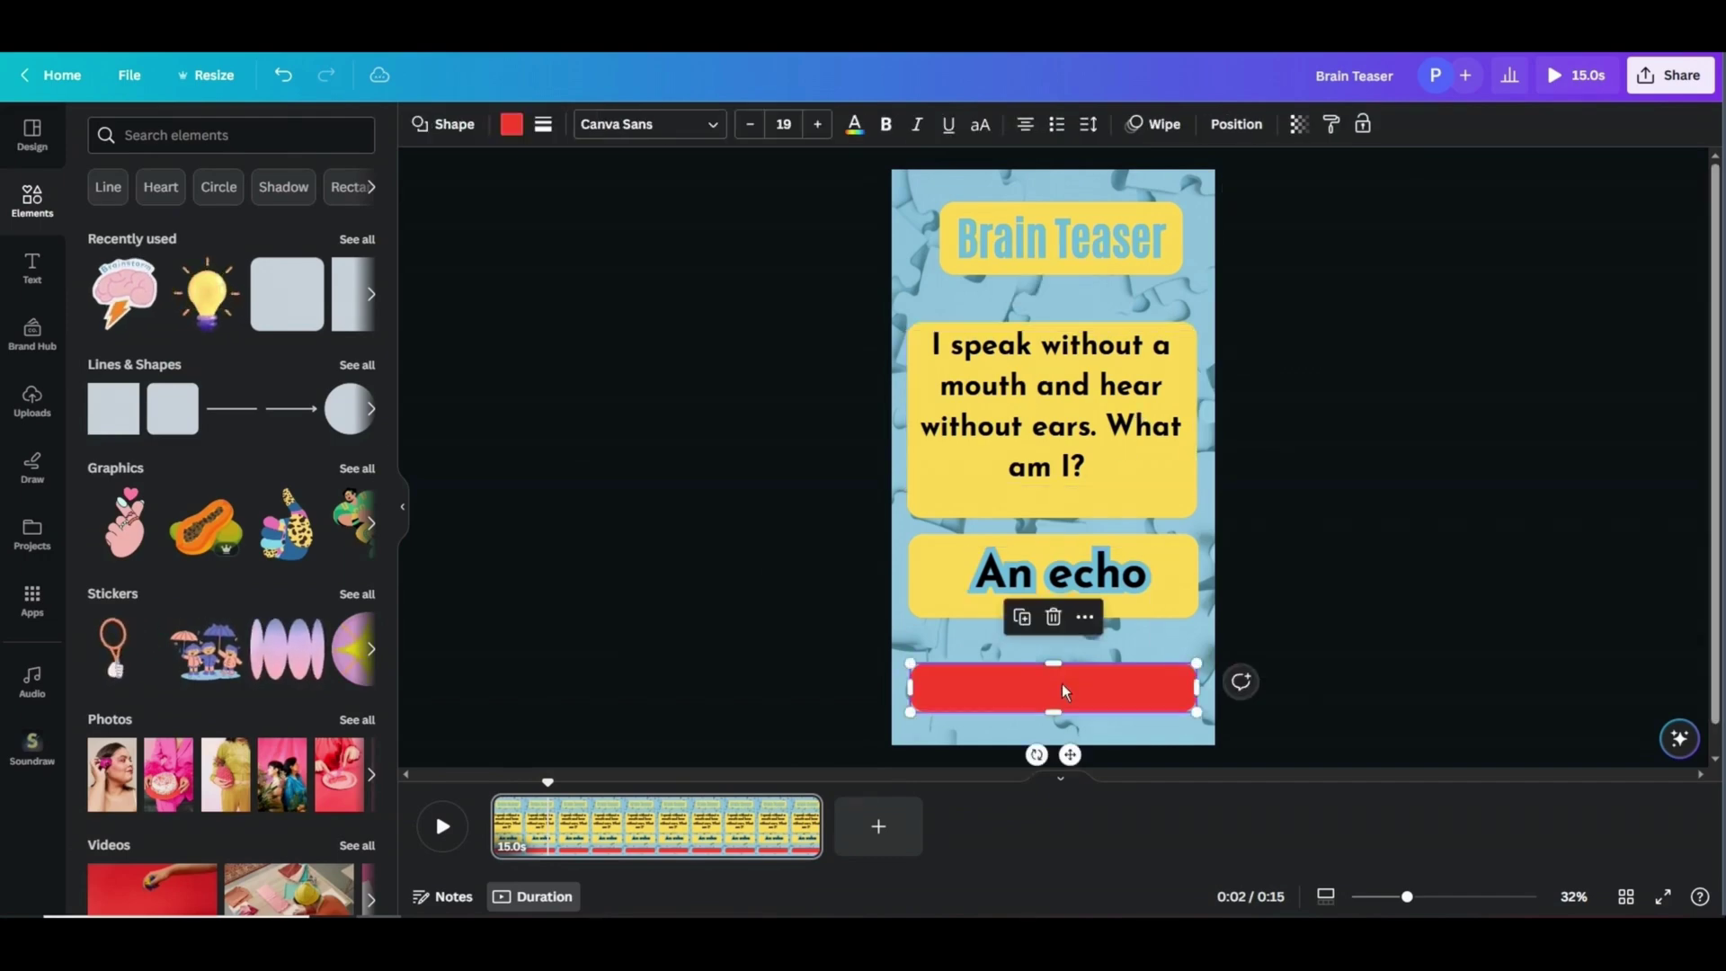
Step: Show the red bar's timing track and play the page from the start
right_click(967, 686)
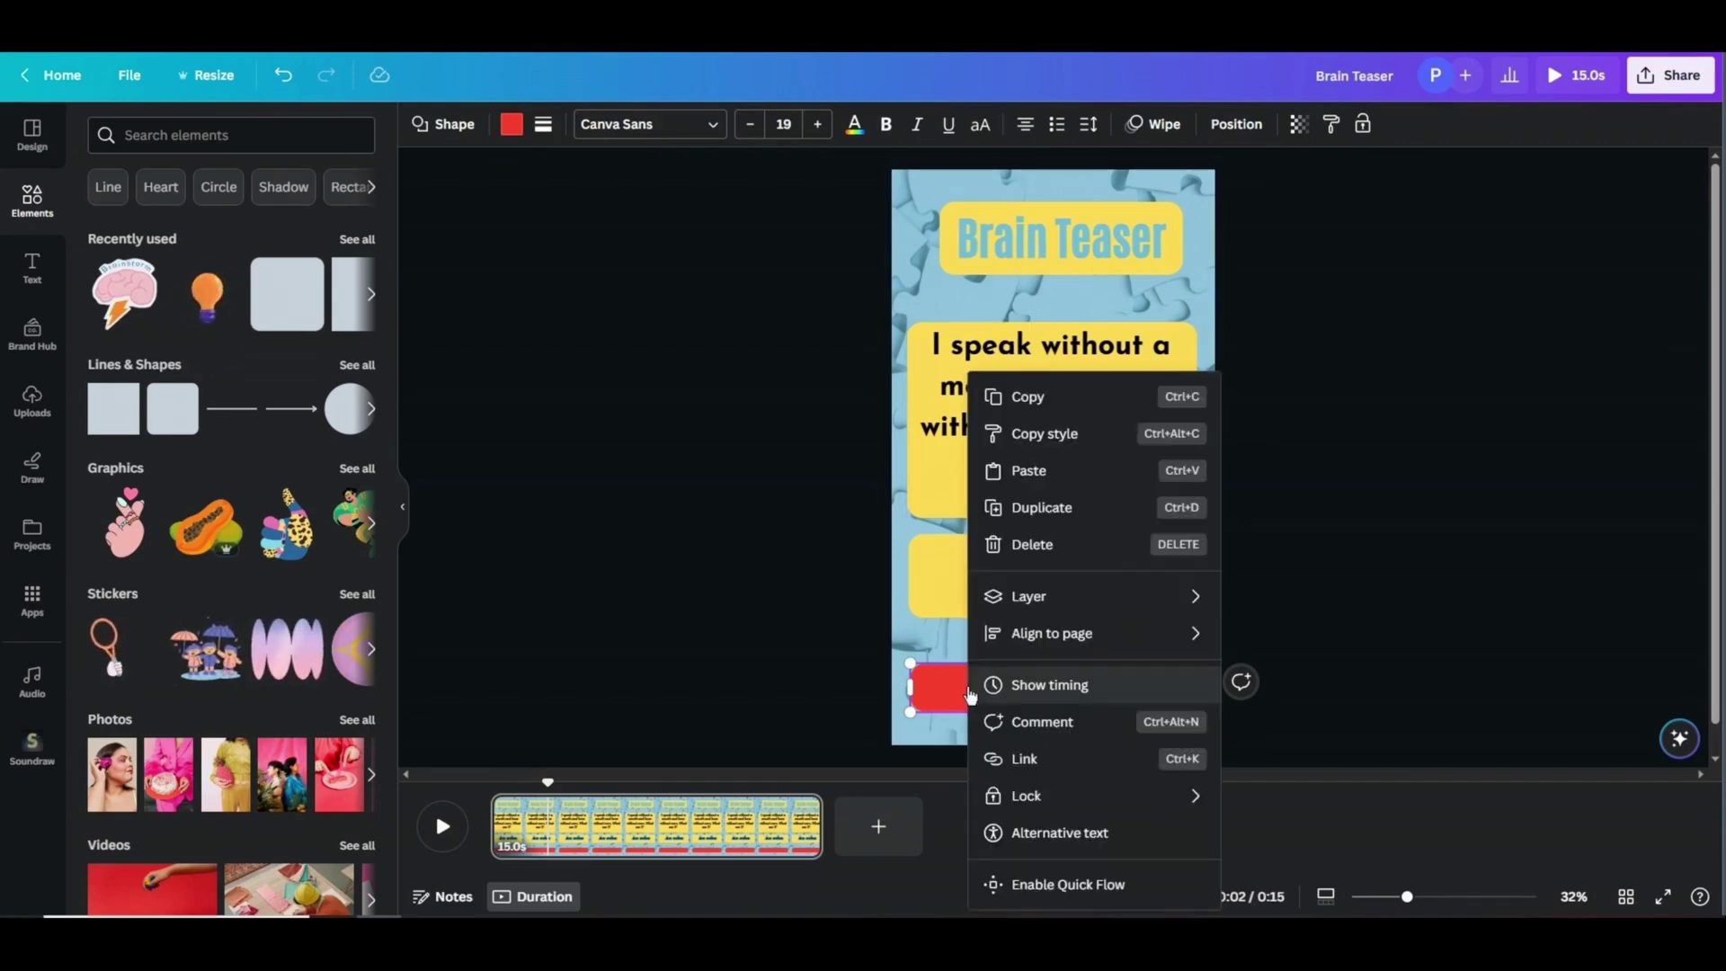
left_click(1085, 688)
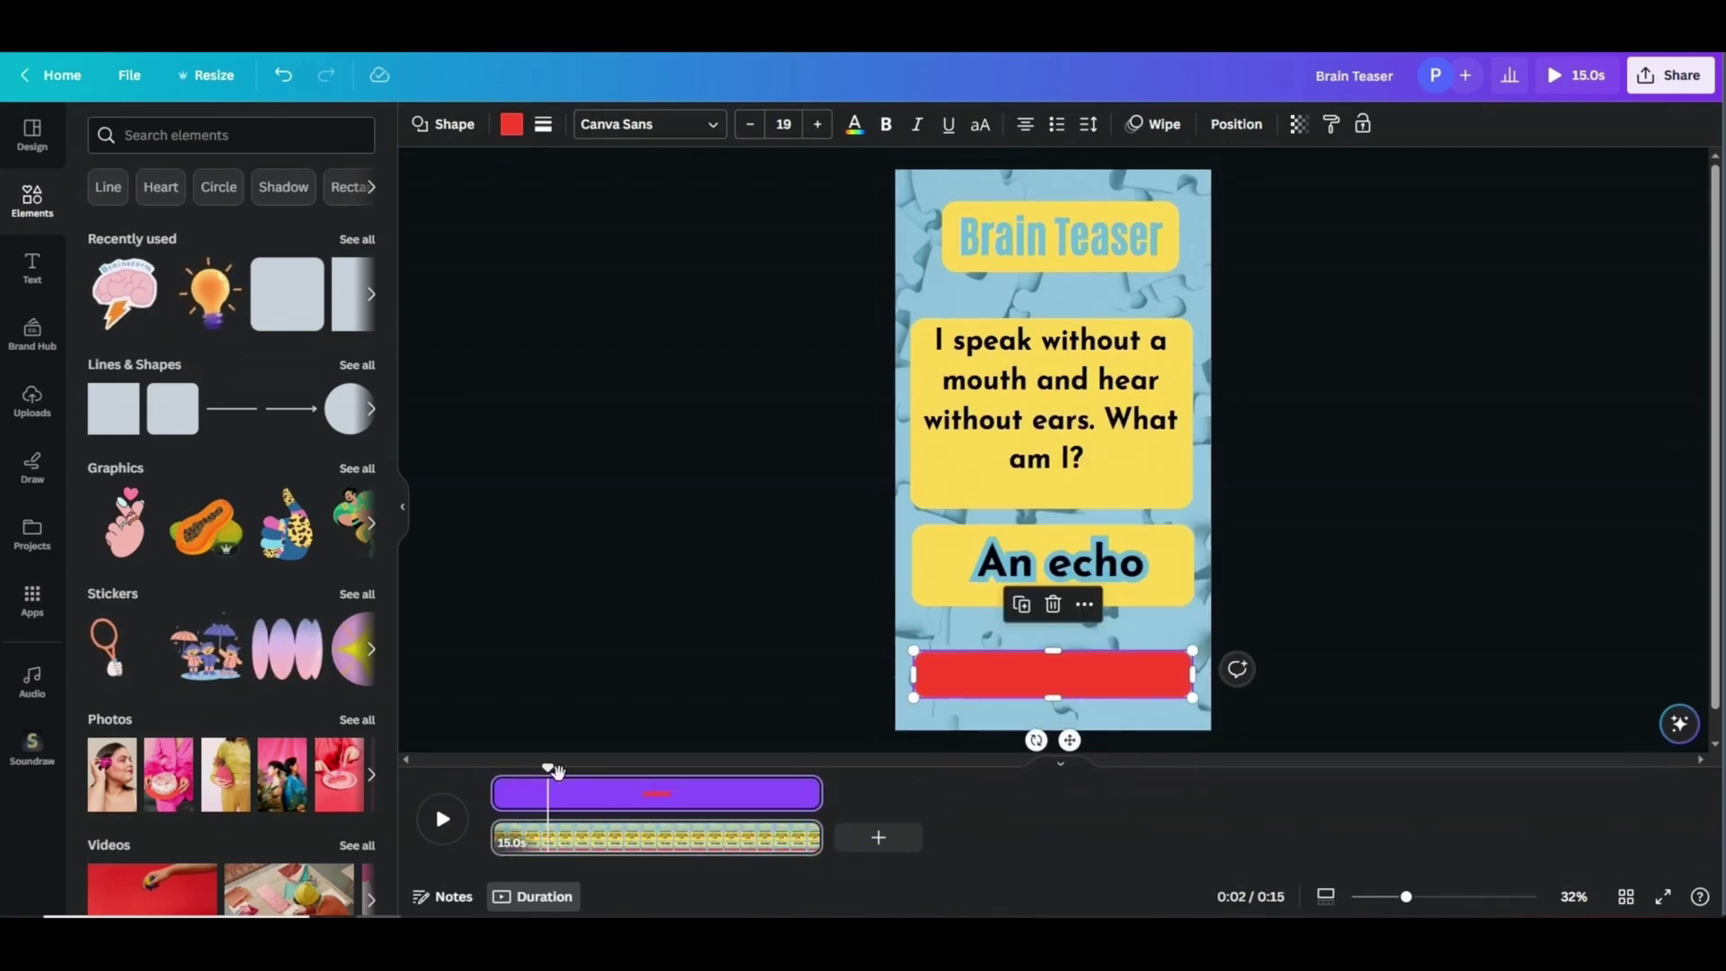
left_click_drag(557, 771, 506, 768)
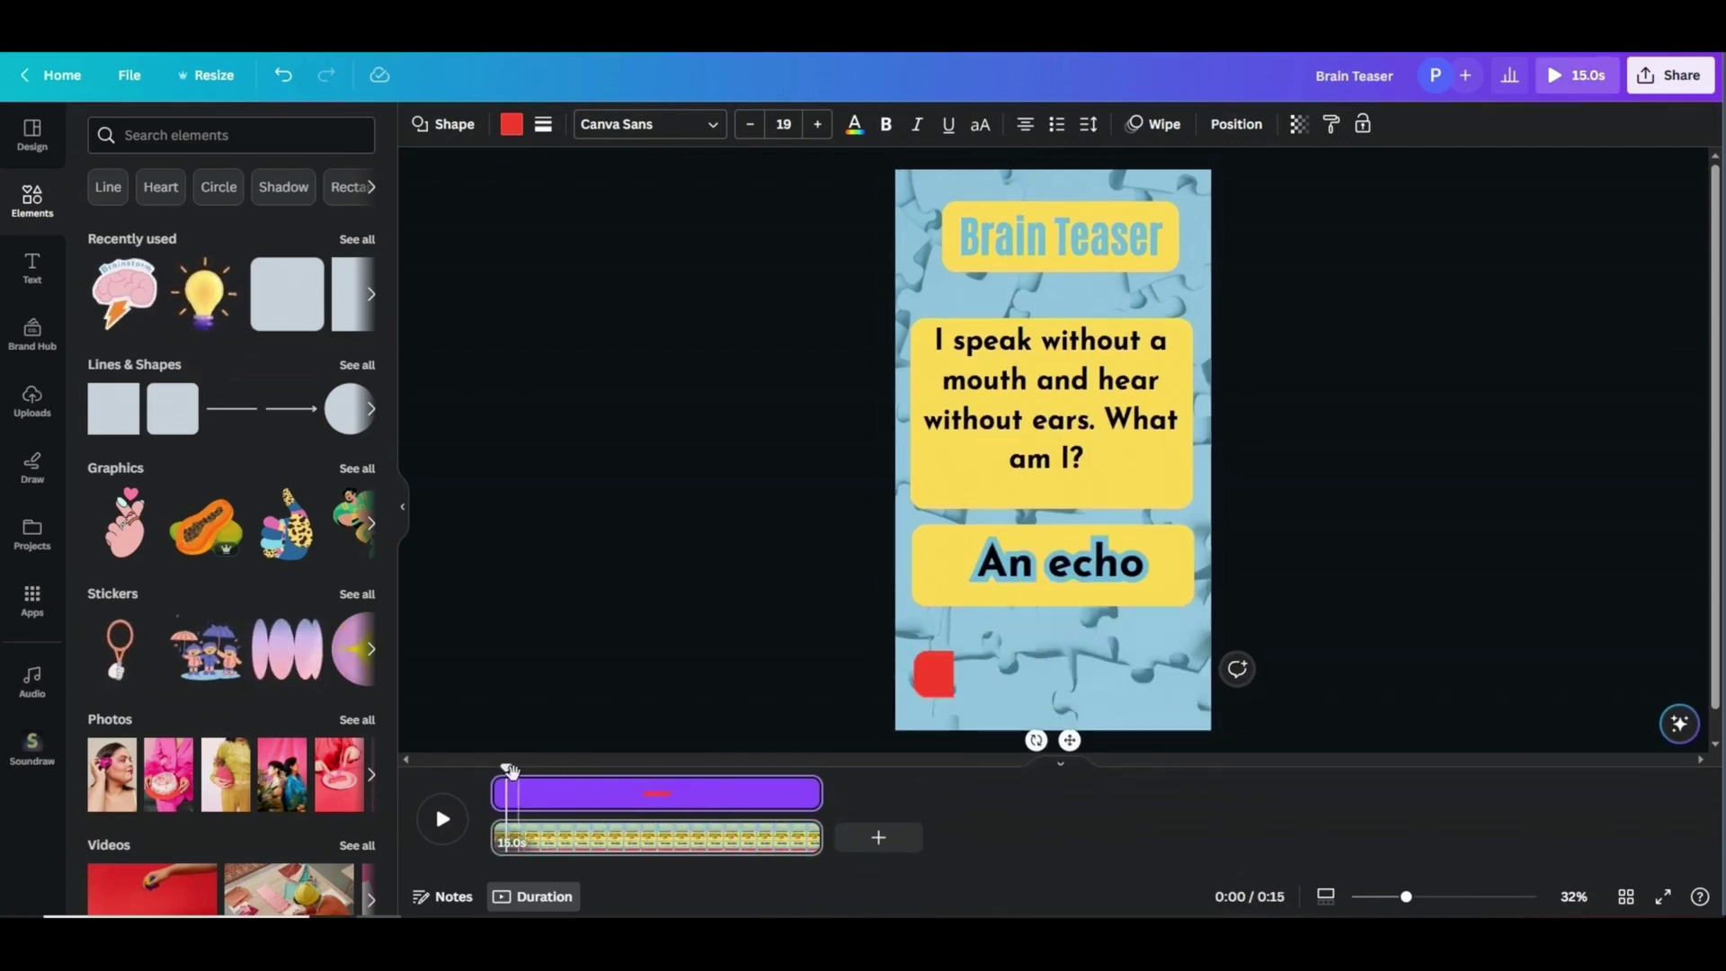
left_click_drag(510, 770, 456, 774)
left_click(442, 815)
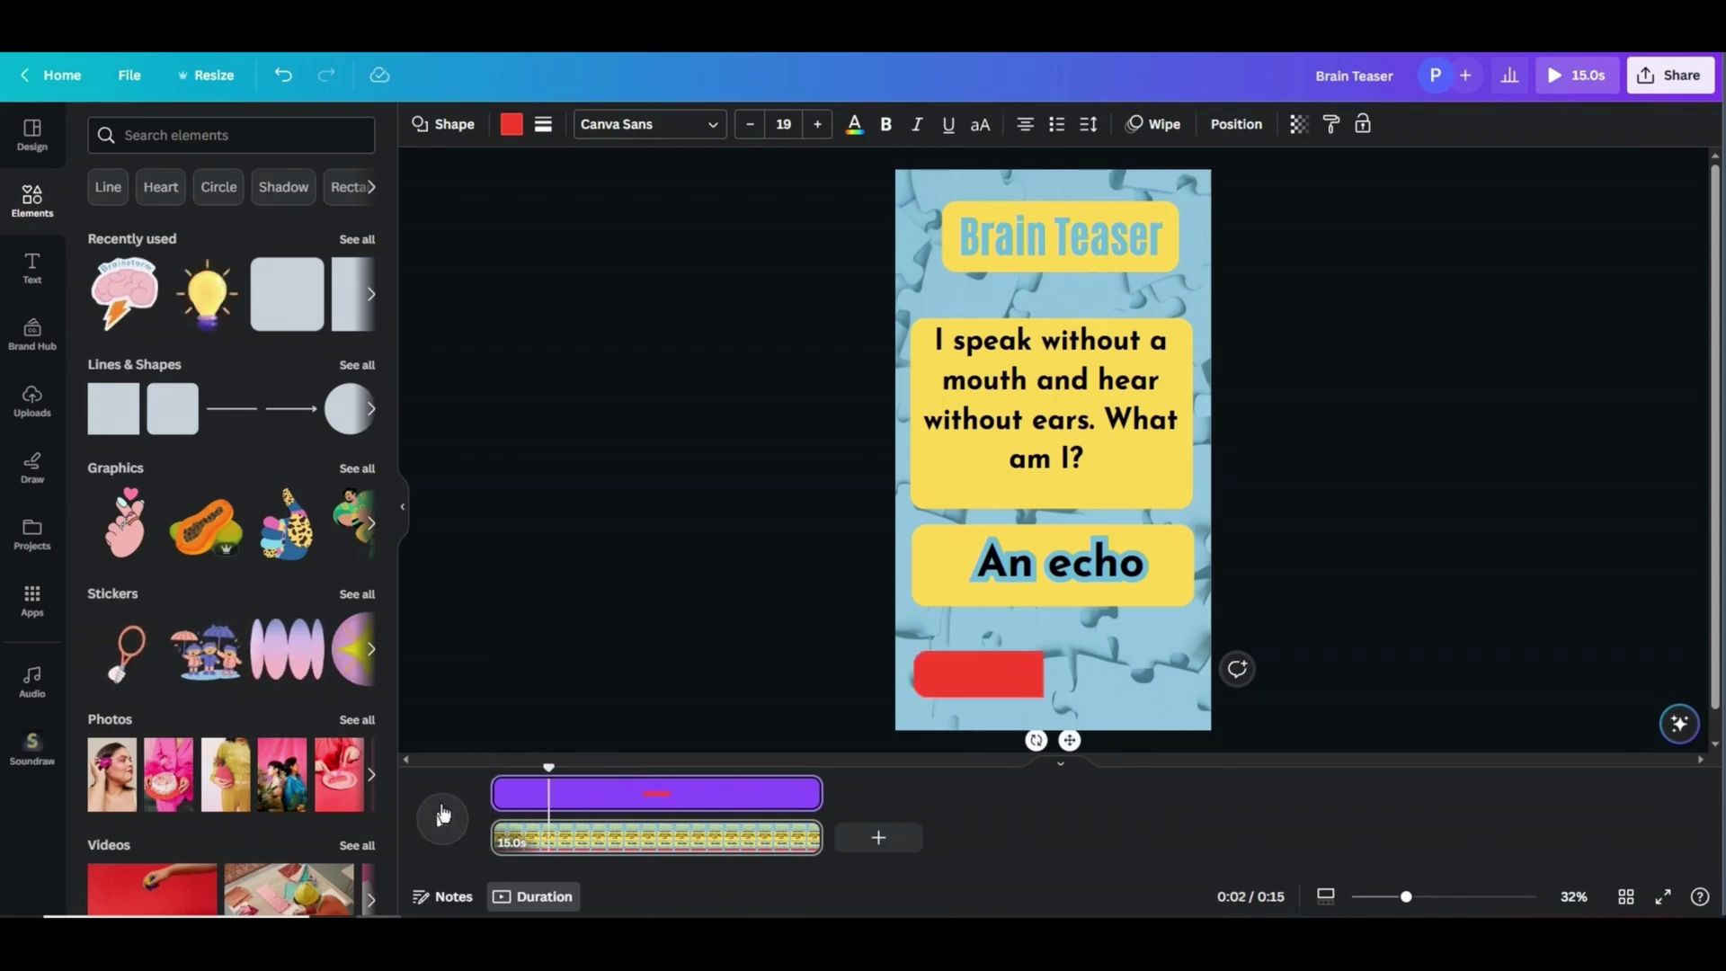
left_click_drag(551, 767, 574, 802)
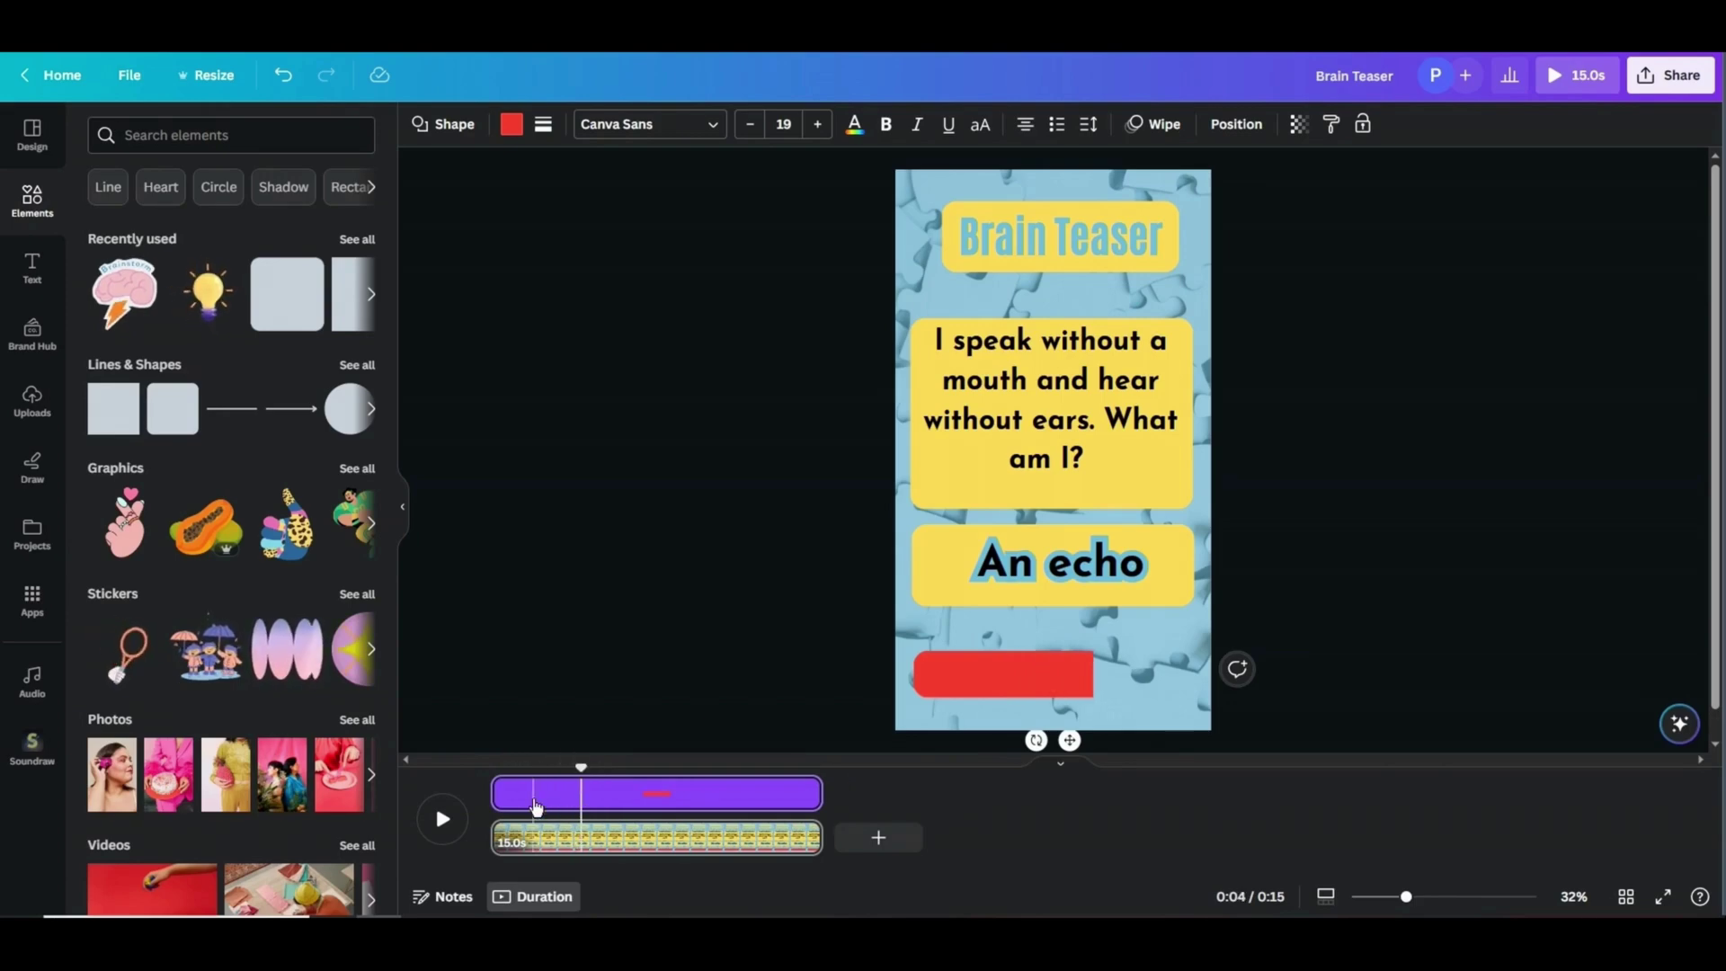
left_click(534, 805)
Step: Trim the red bar's clip to 8.6 seconds, starting later and ending earlier, and replay
left_click_drag(521, 793, 587, 793)
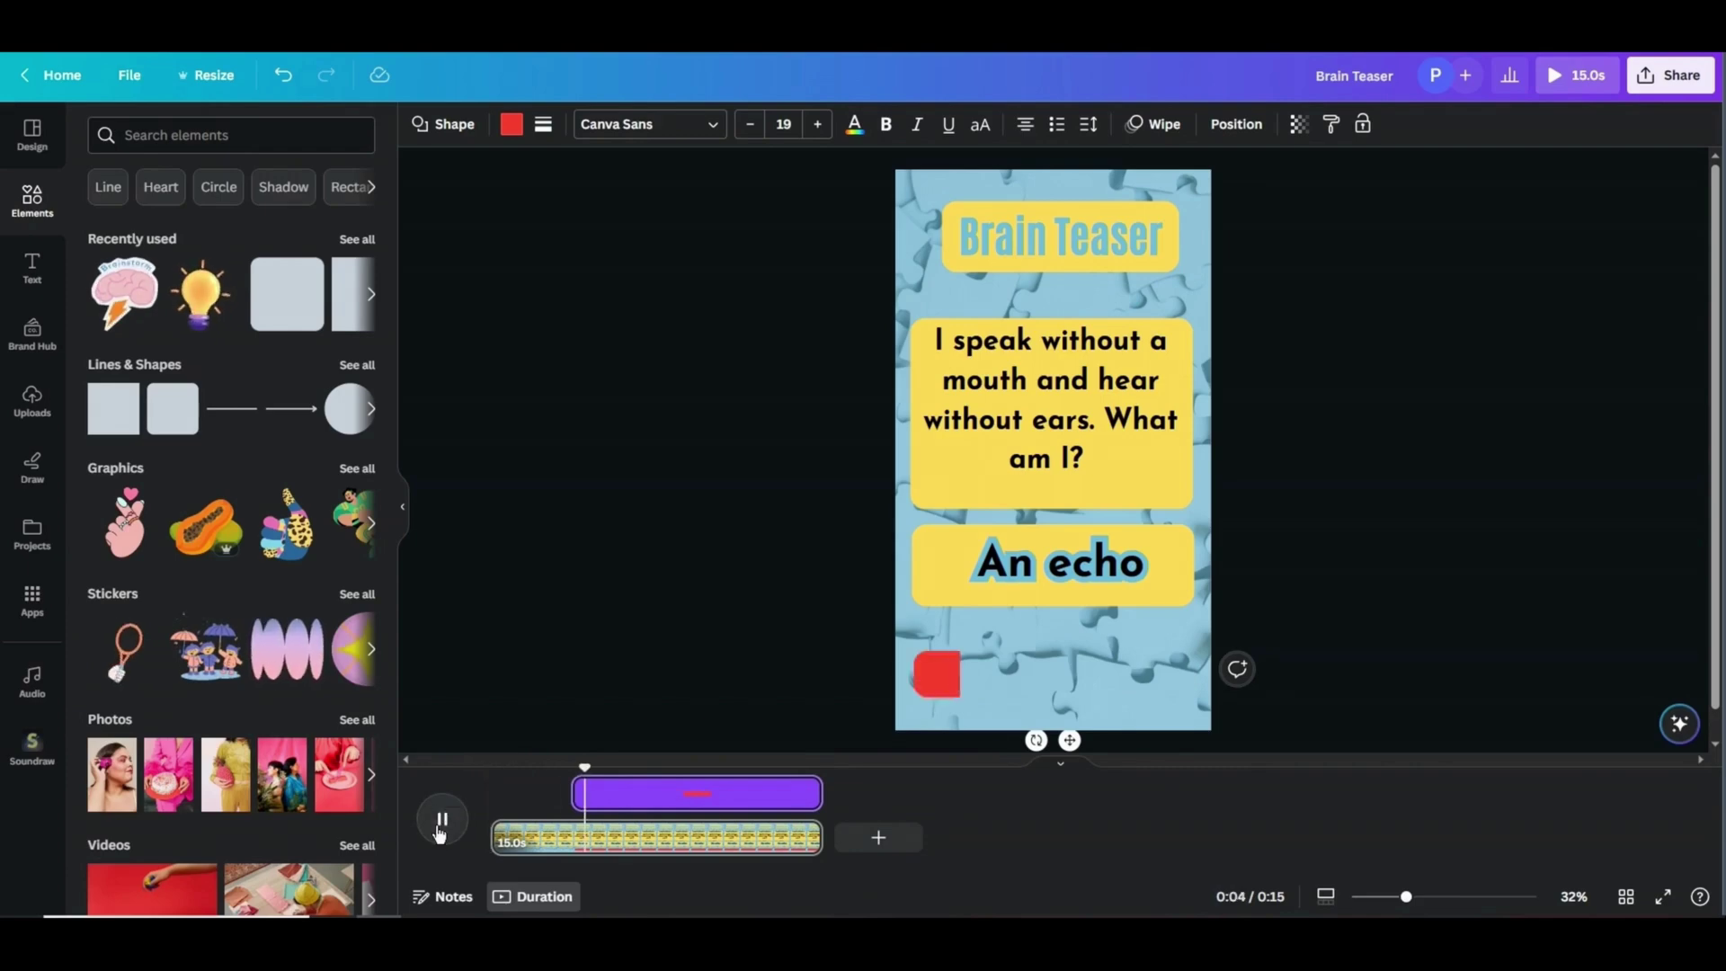
left_click(440, 819)
left_click(718, 804)
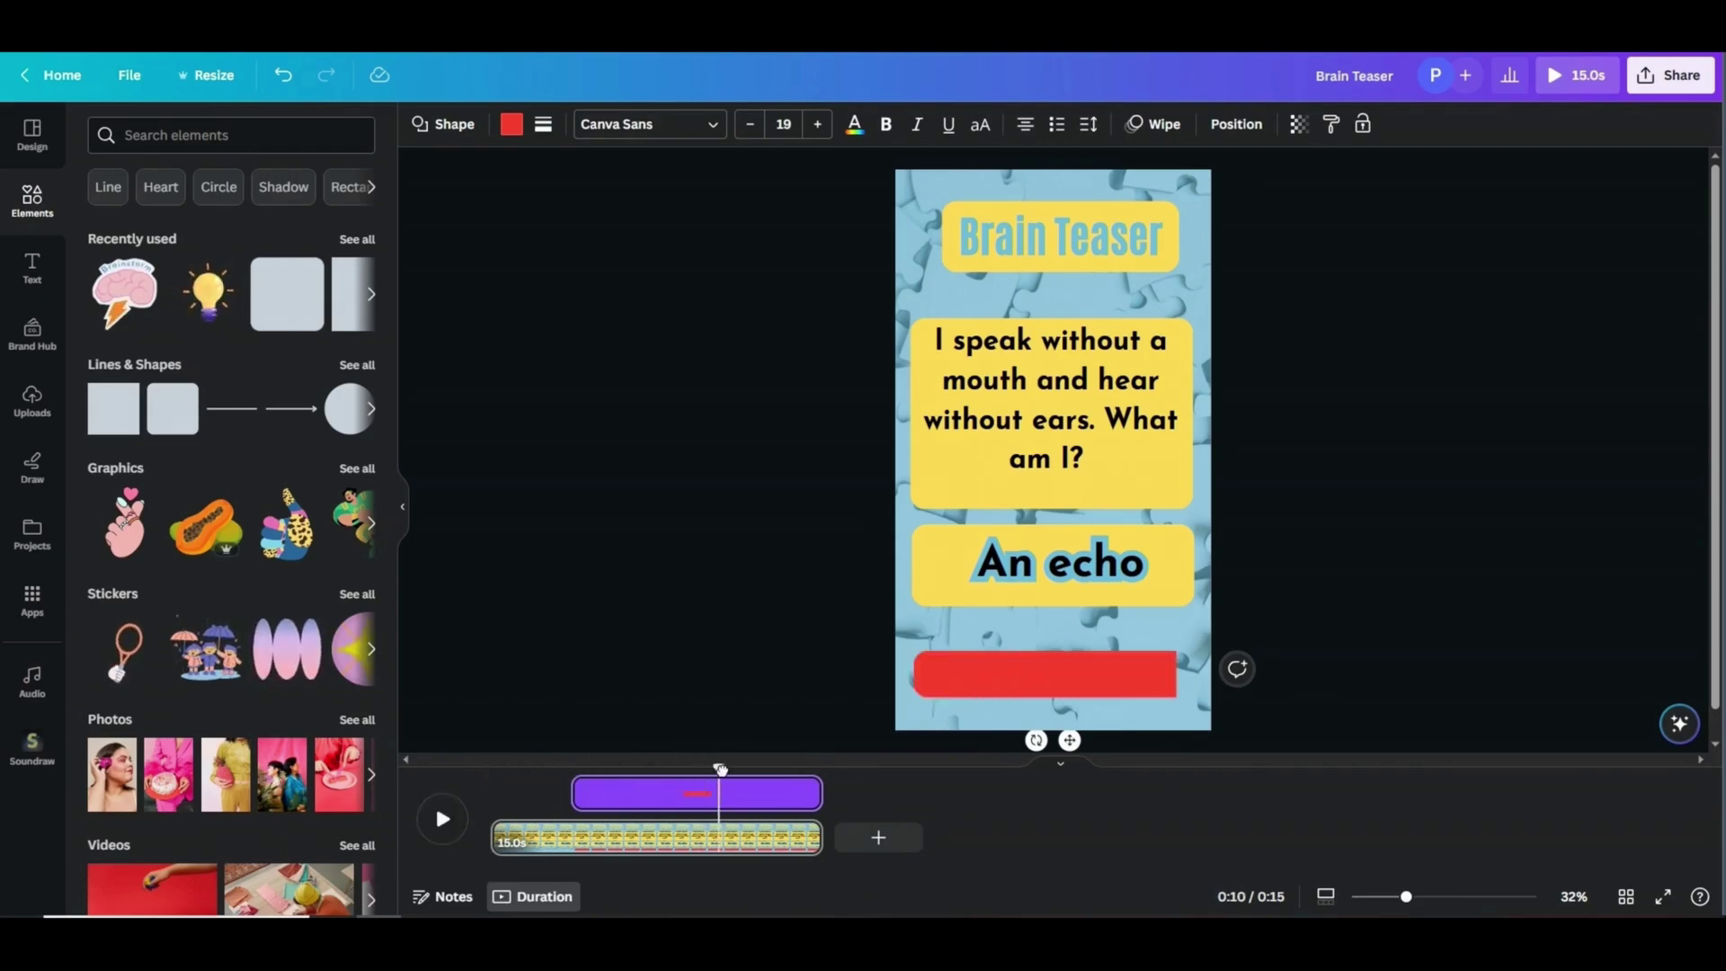
left_click_drag(719, 770, 553, 778)
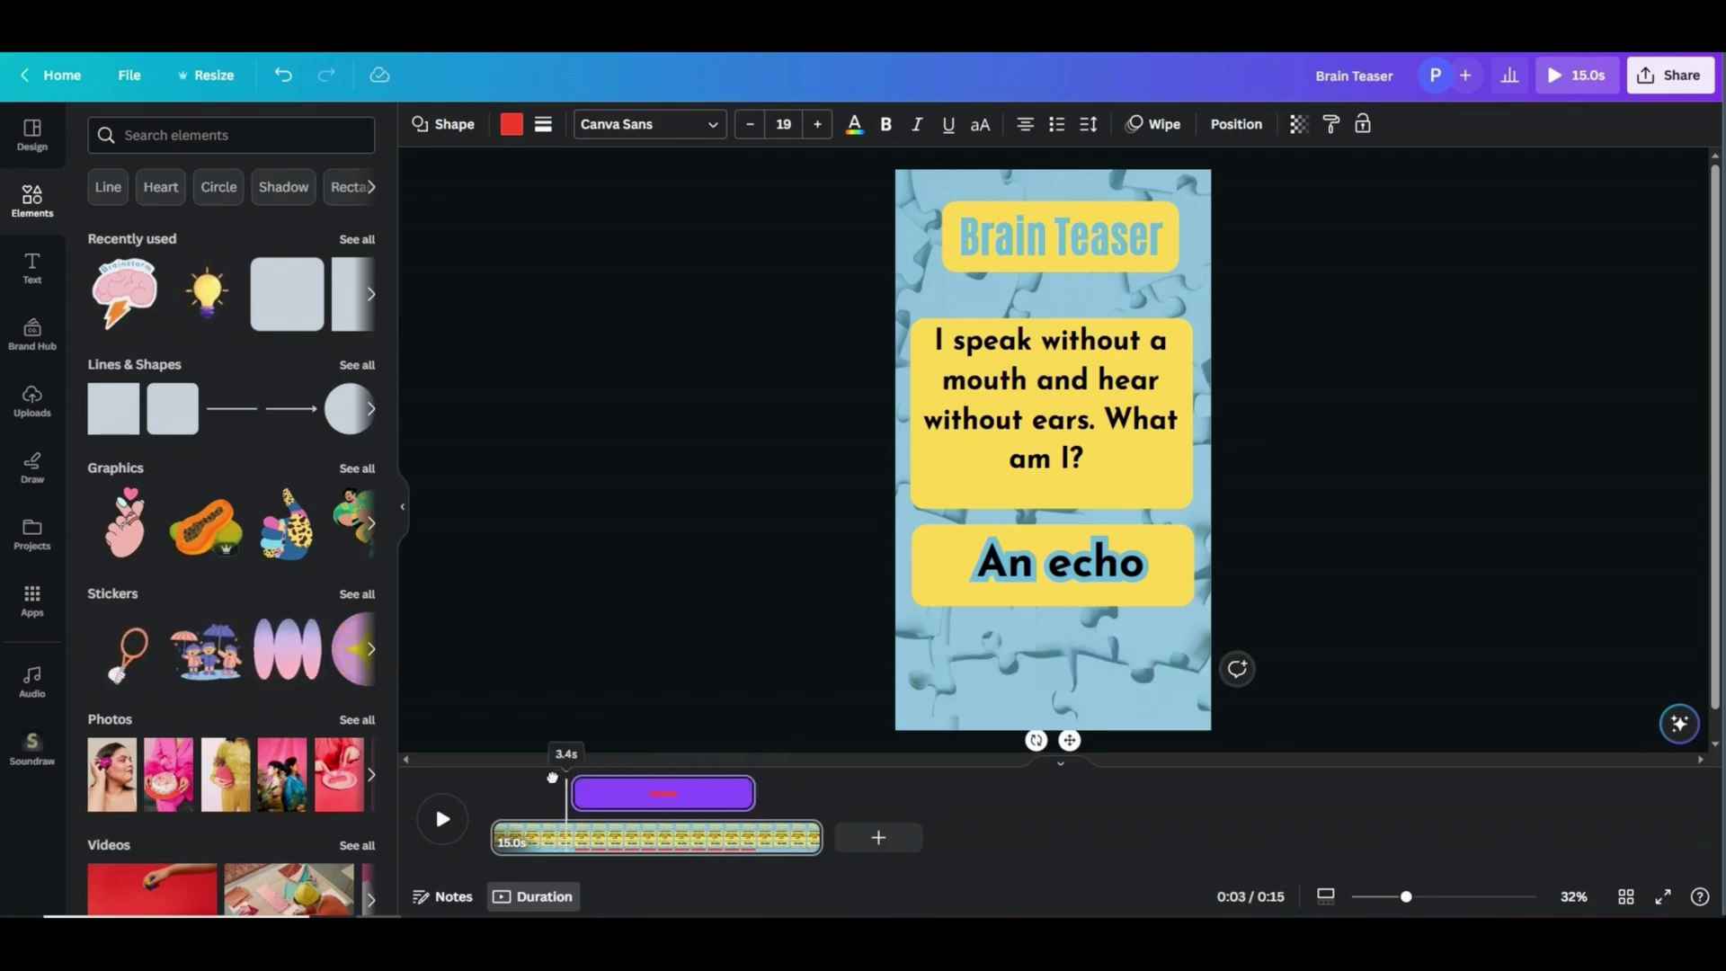
left_click(440, 820)
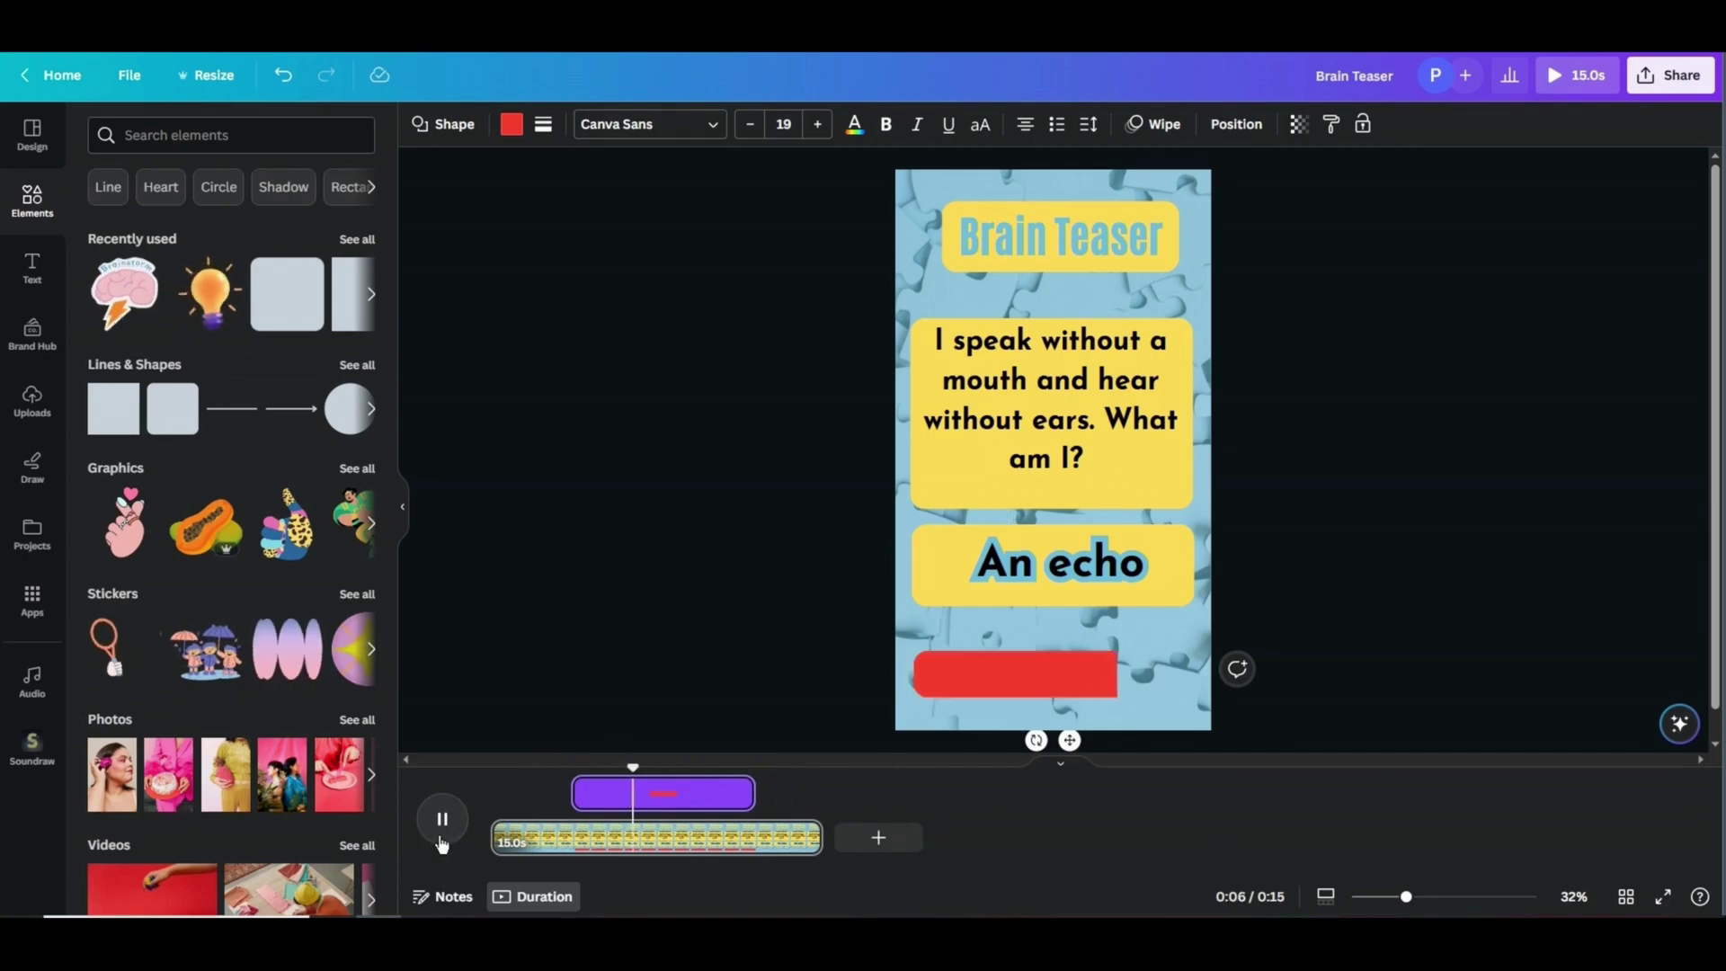
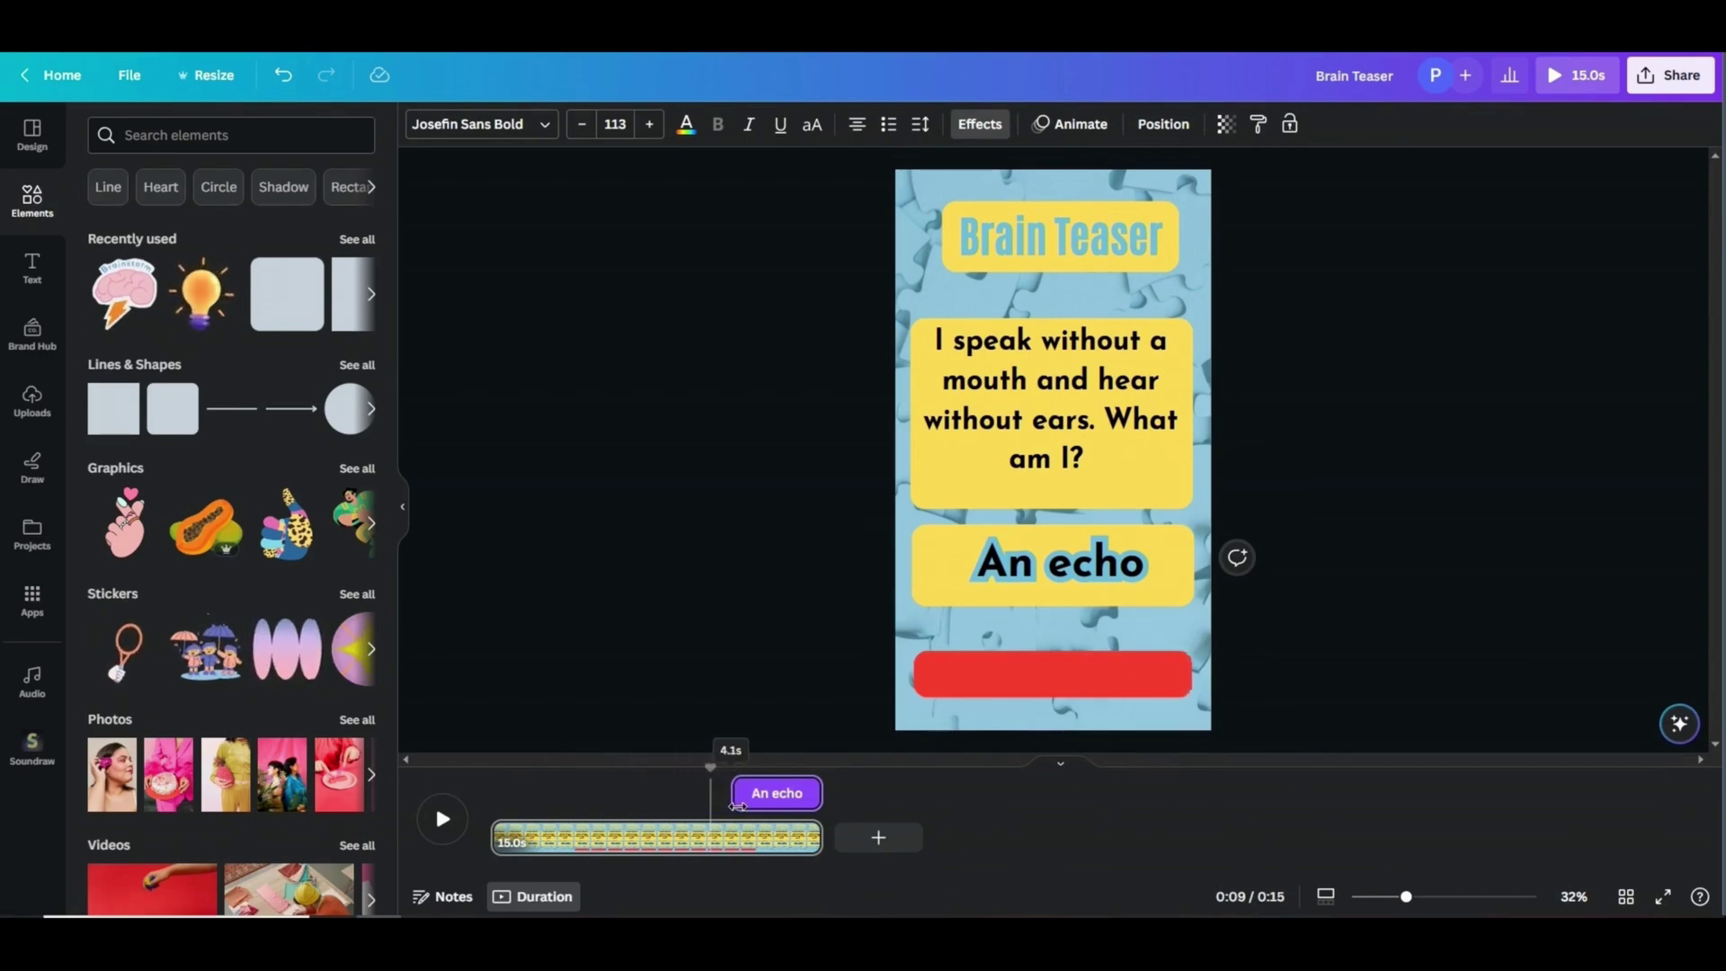
Step: Delay the yellow box behind 'An echo' to start at 4.1s, then replay the page to confirm
left_click(449, 841)
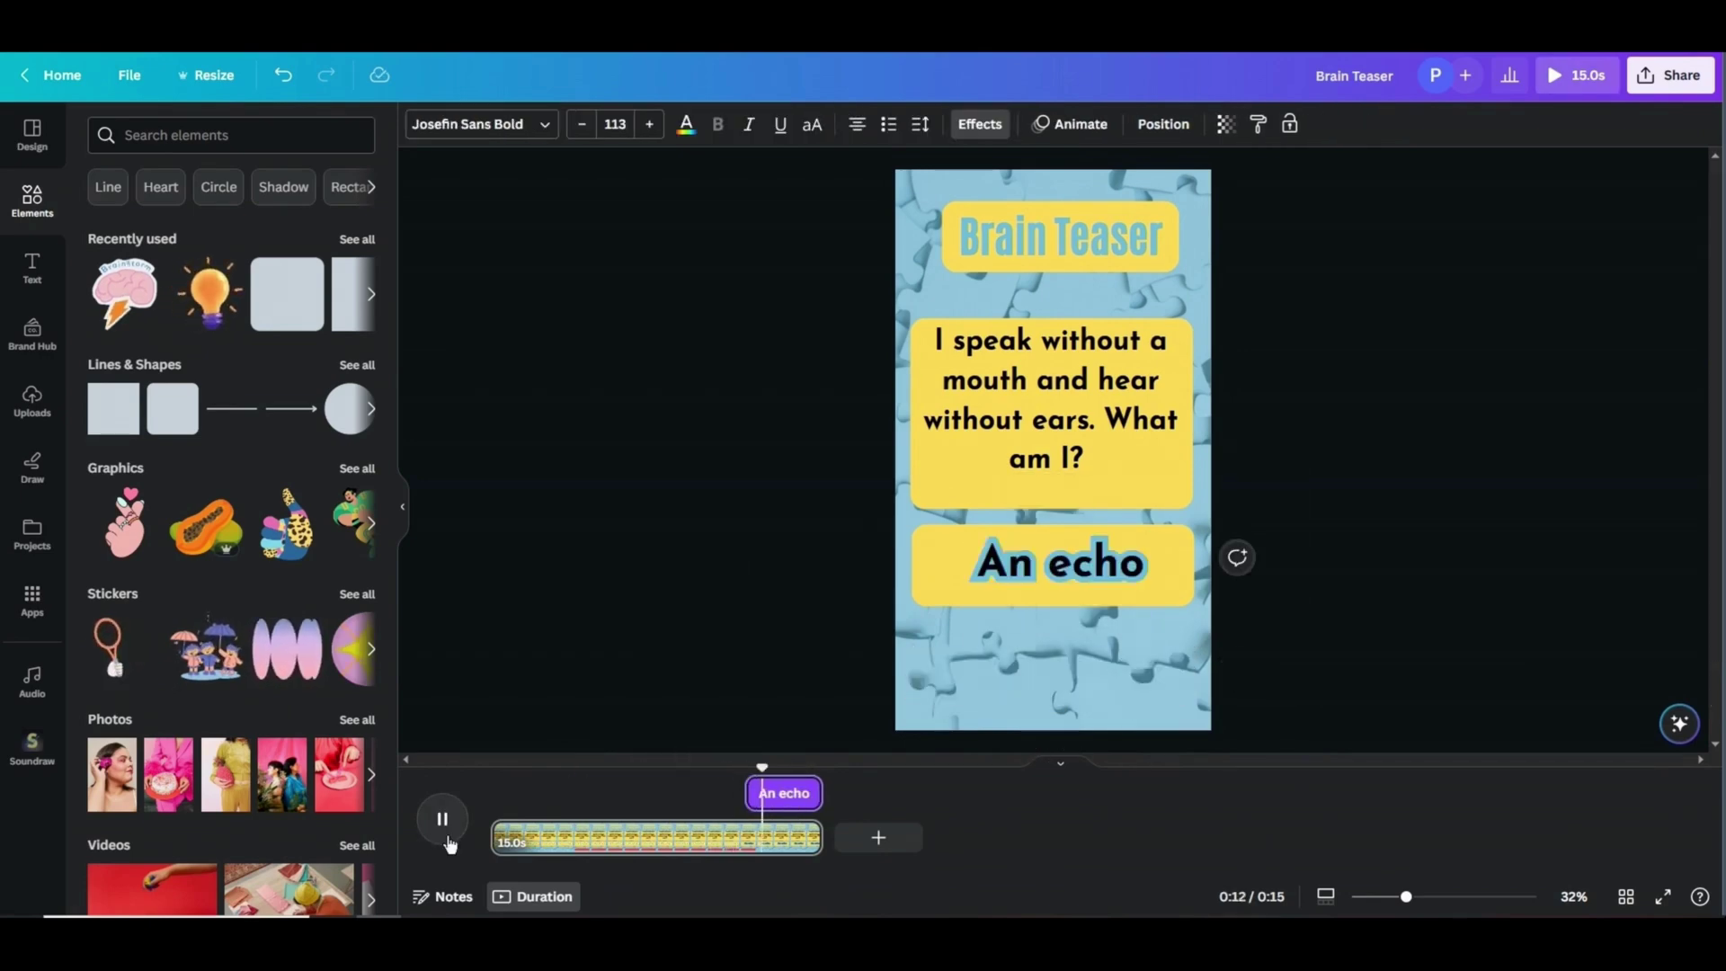
left_click(838, 596)
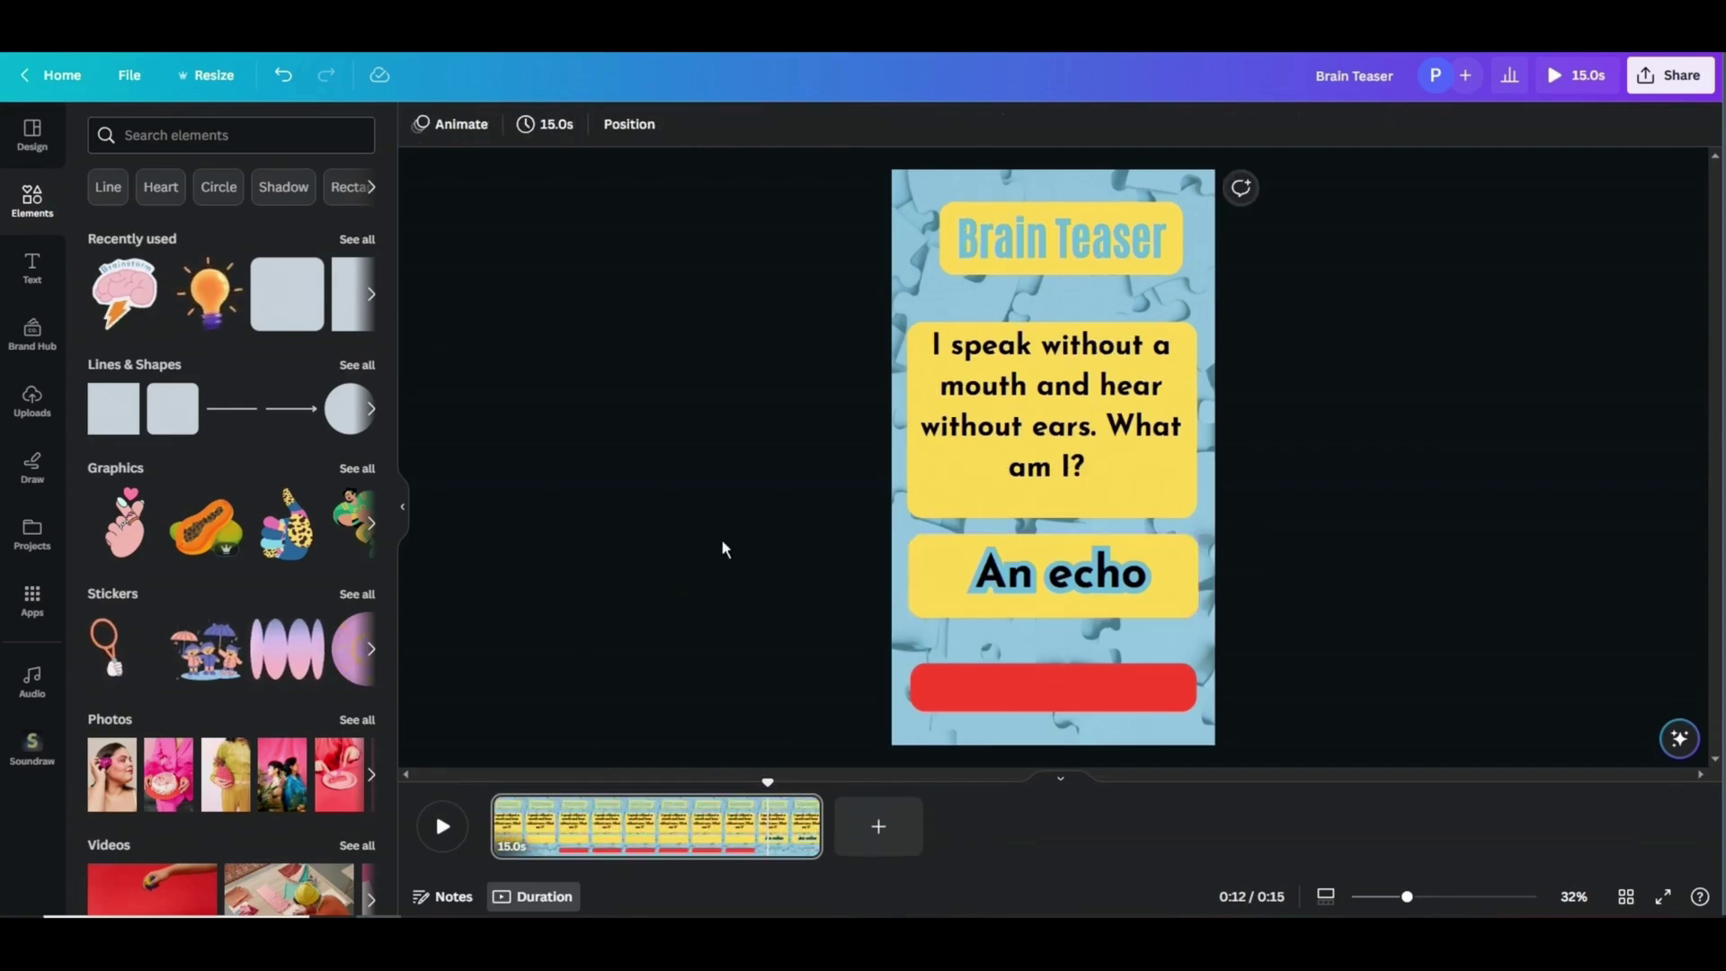
right_click(917, 609)
left_click(994, 683)
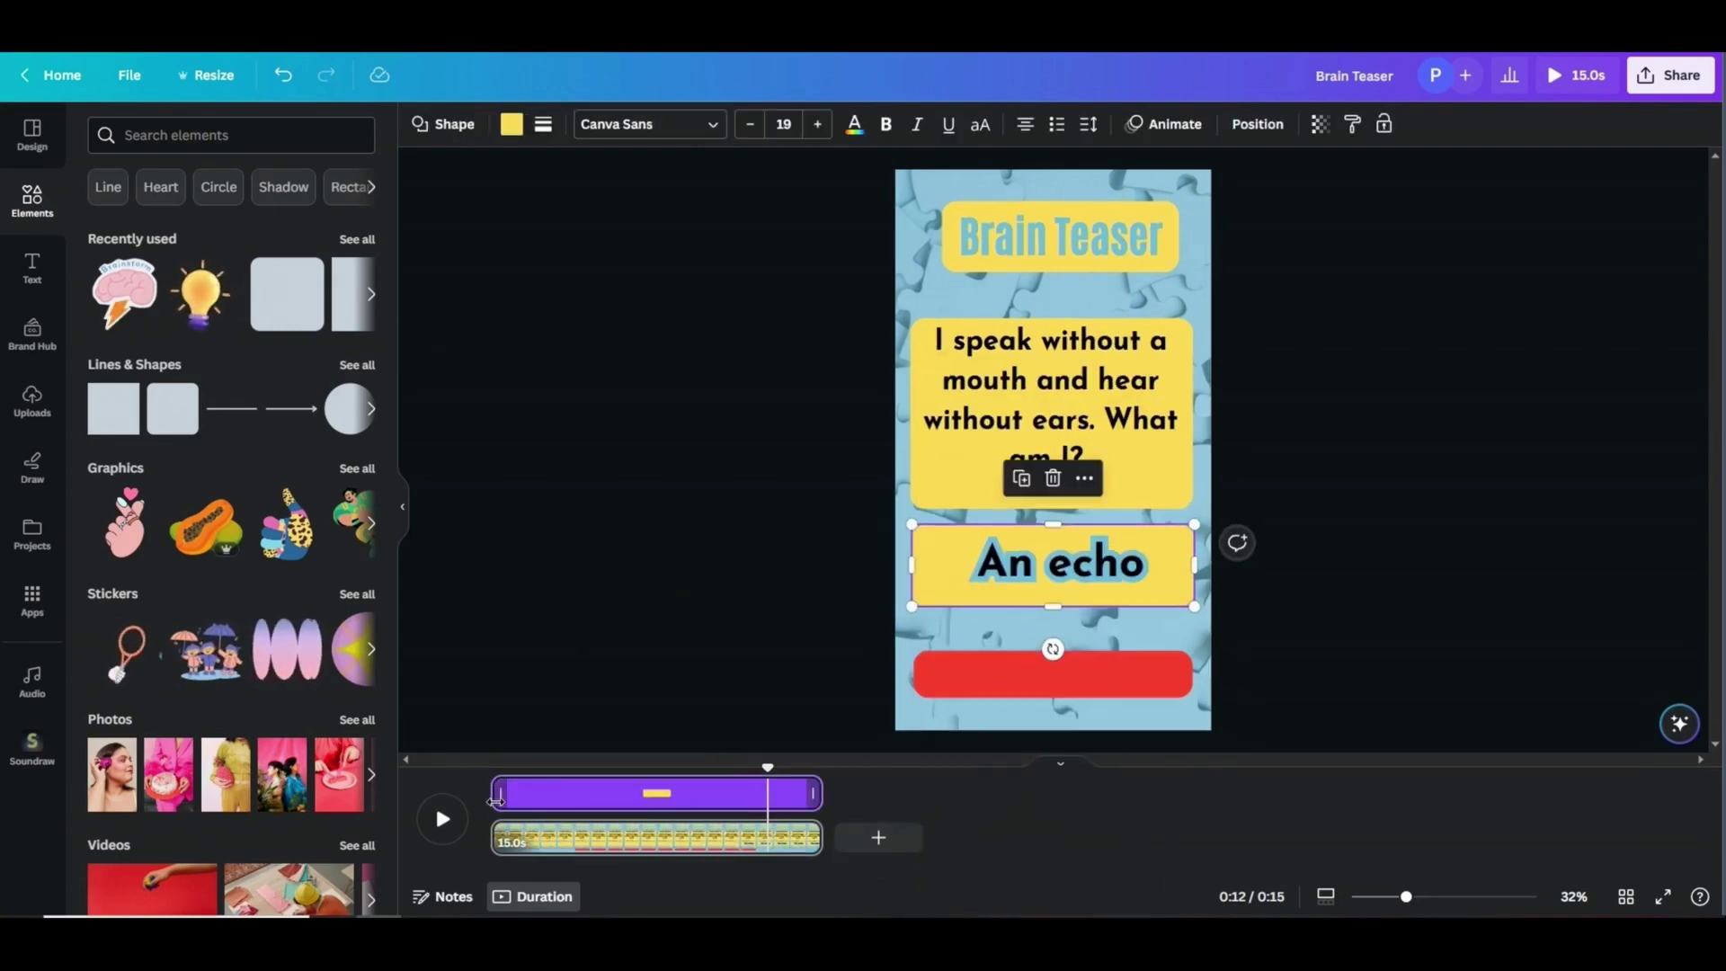
left_click_drag(496, 791, 742, 793)
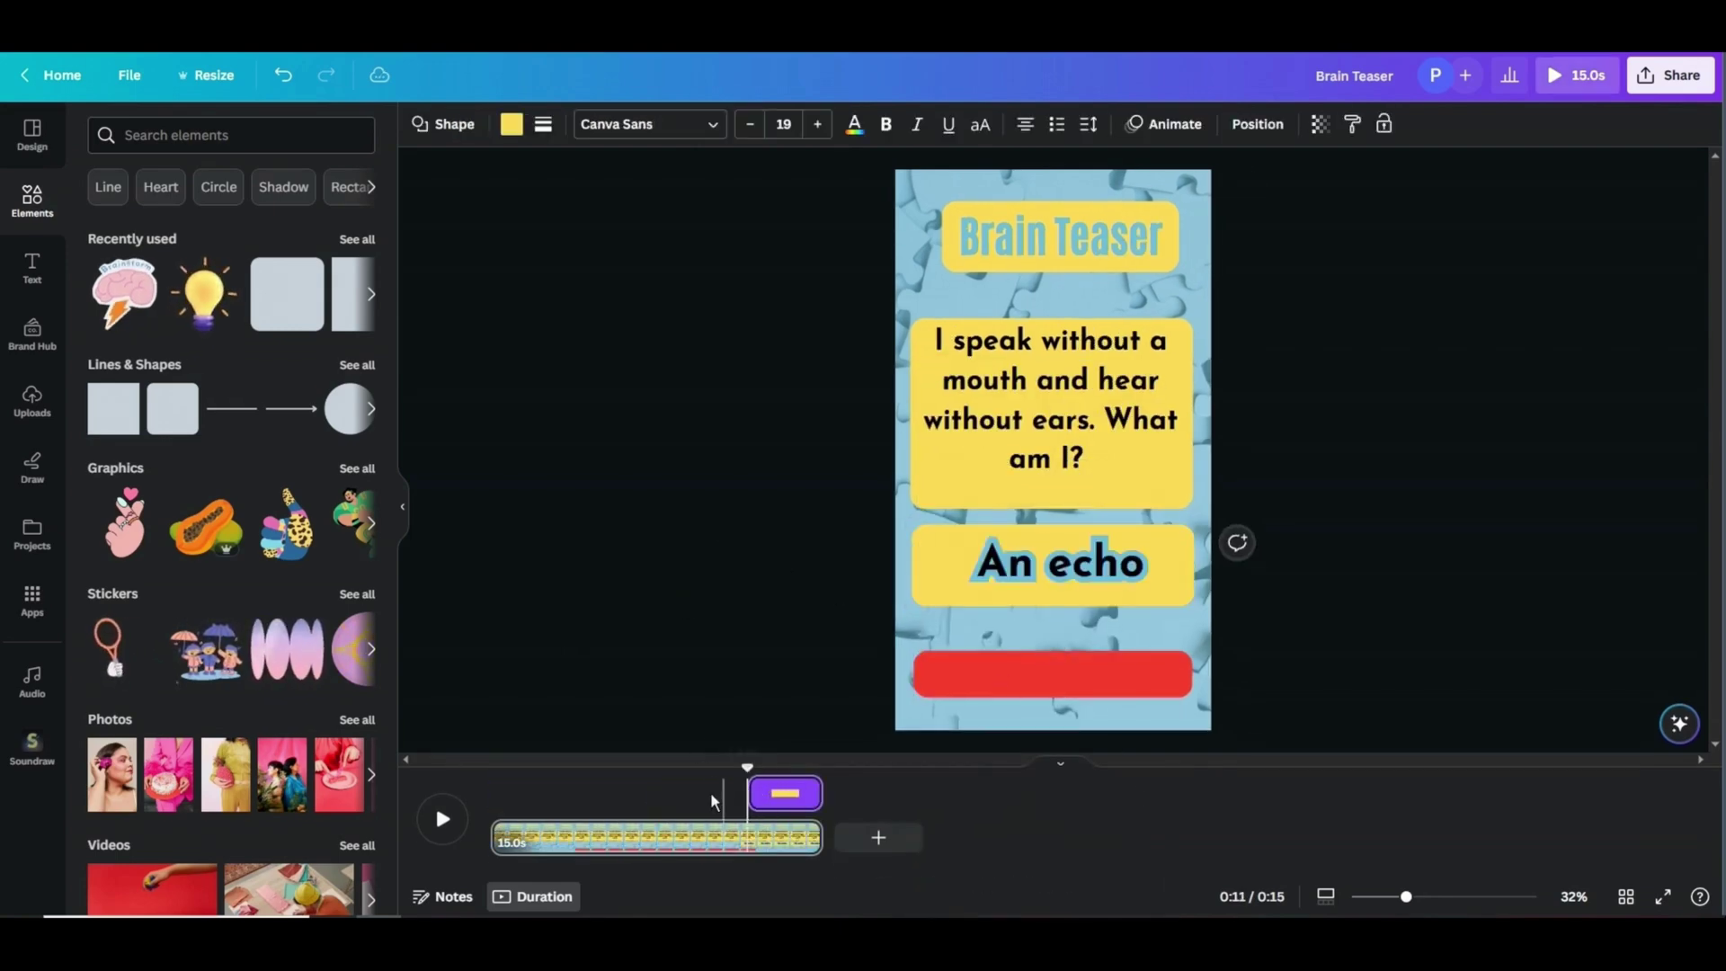
left_click(496, 807)
left_click(442, 825)
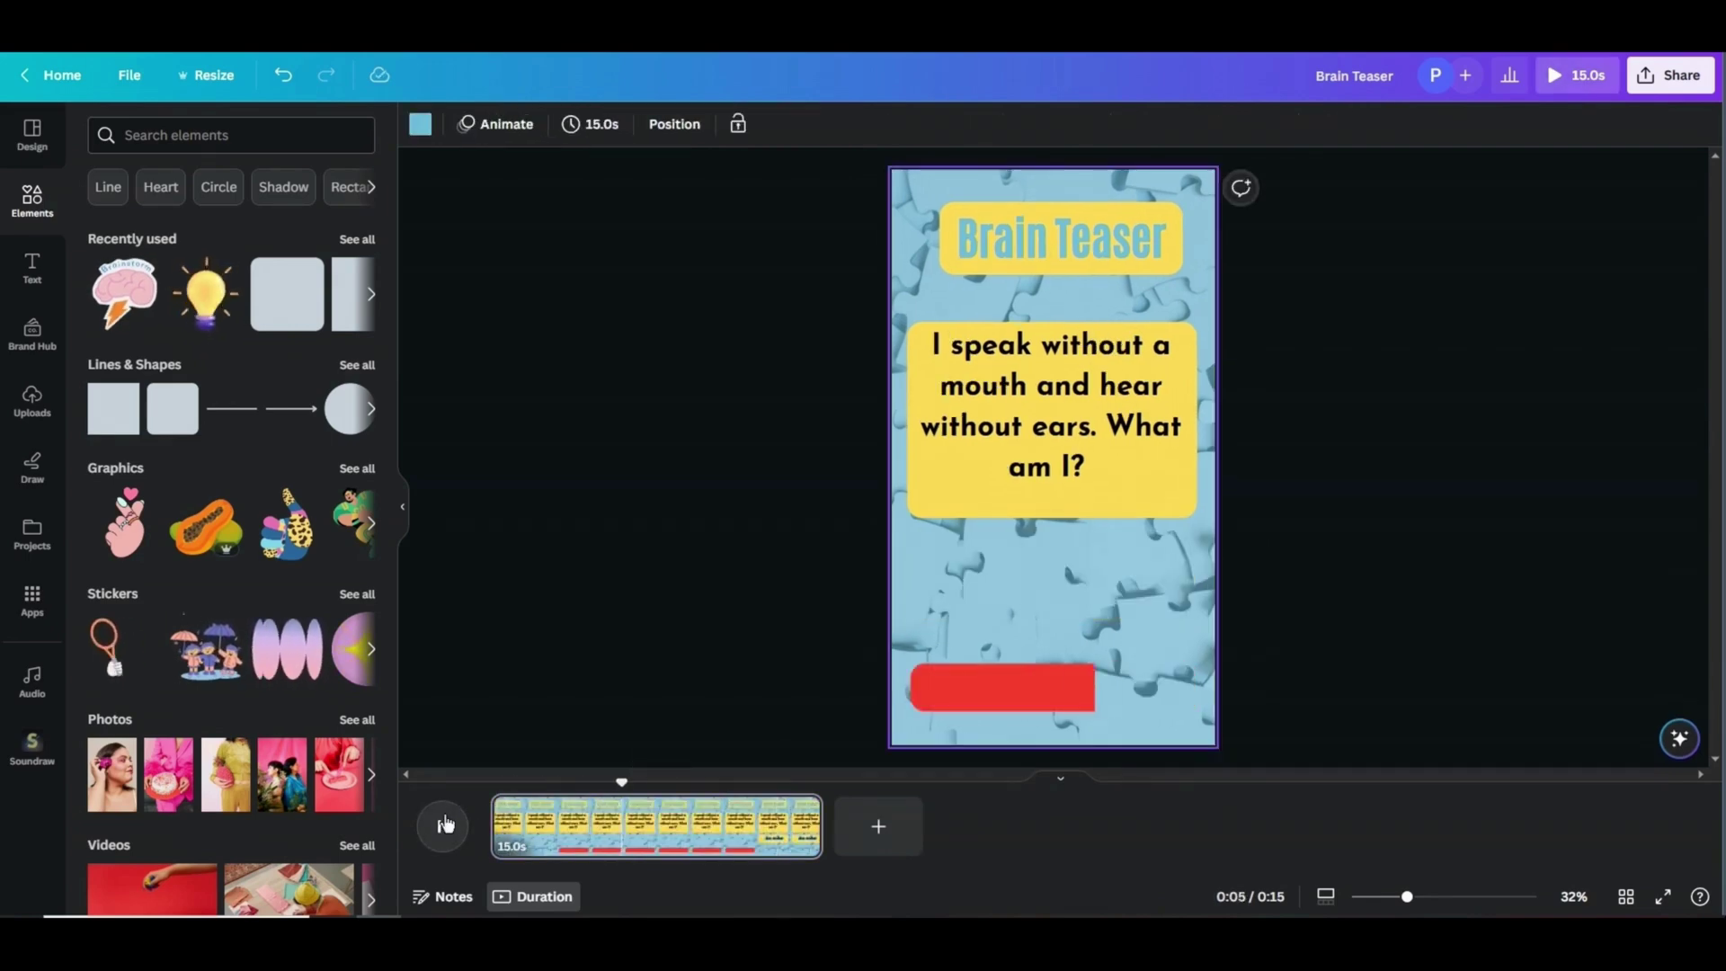
left_click(682, 422)
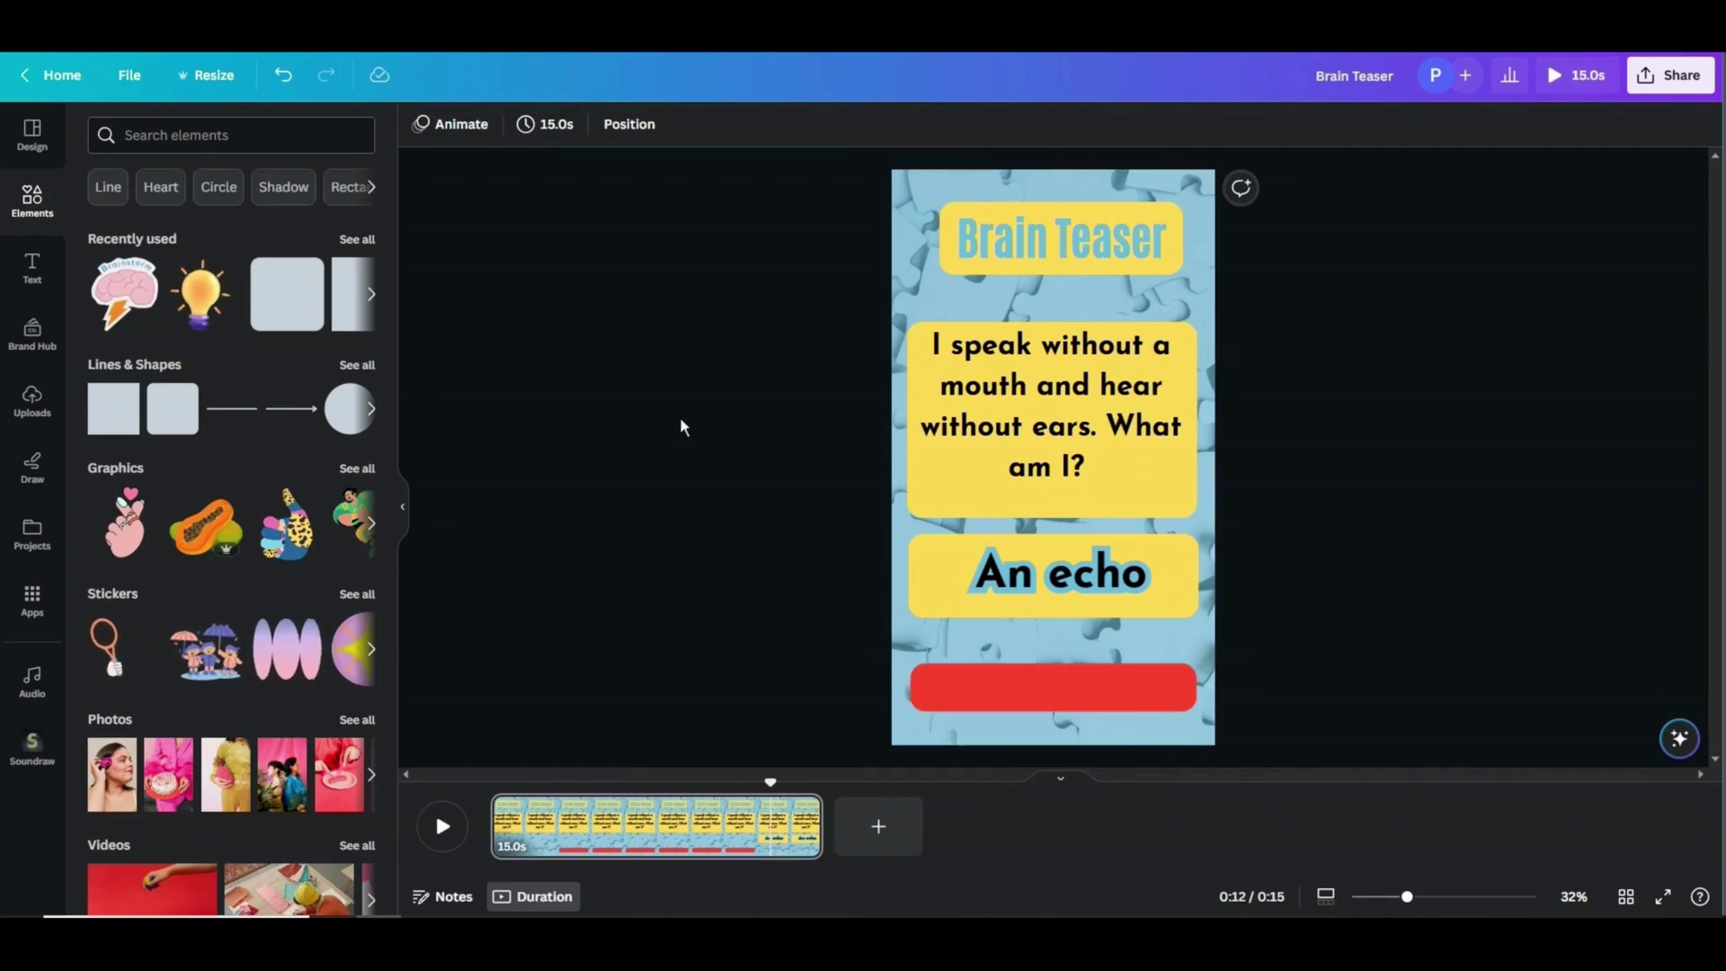
left_click(1118, 422)
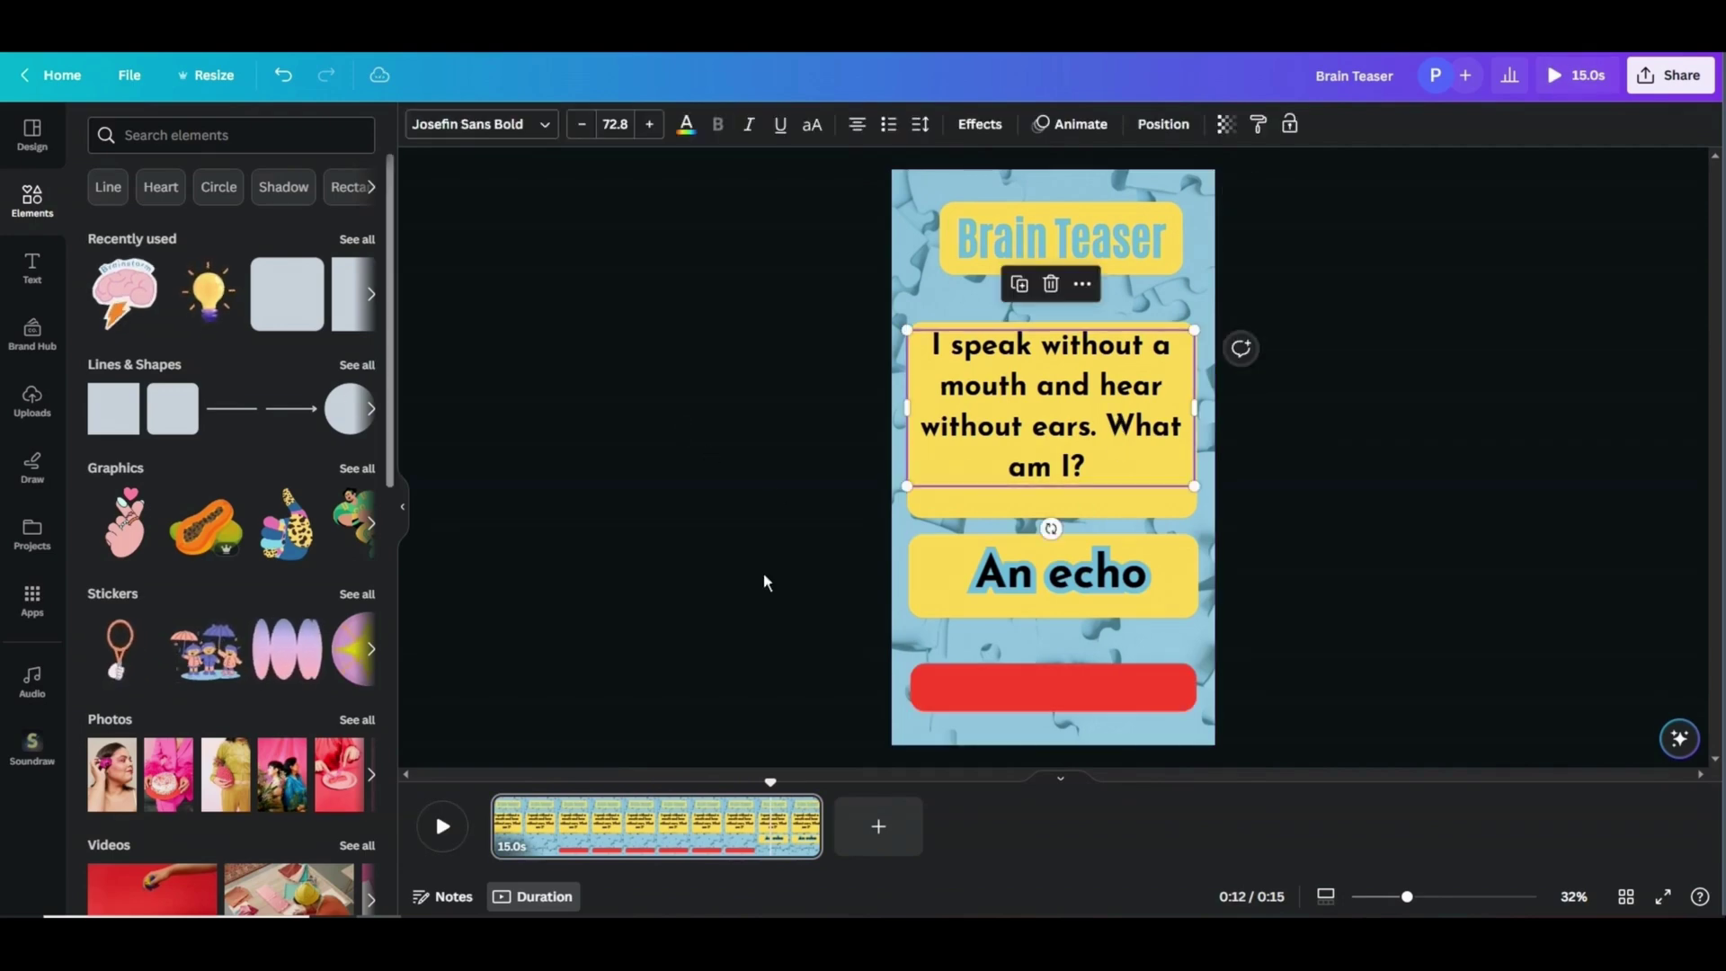
Step: Give the question text a Typewriter animation with increased speed
left_click(1099, 126)
scroll(332, 555, "down", 3)
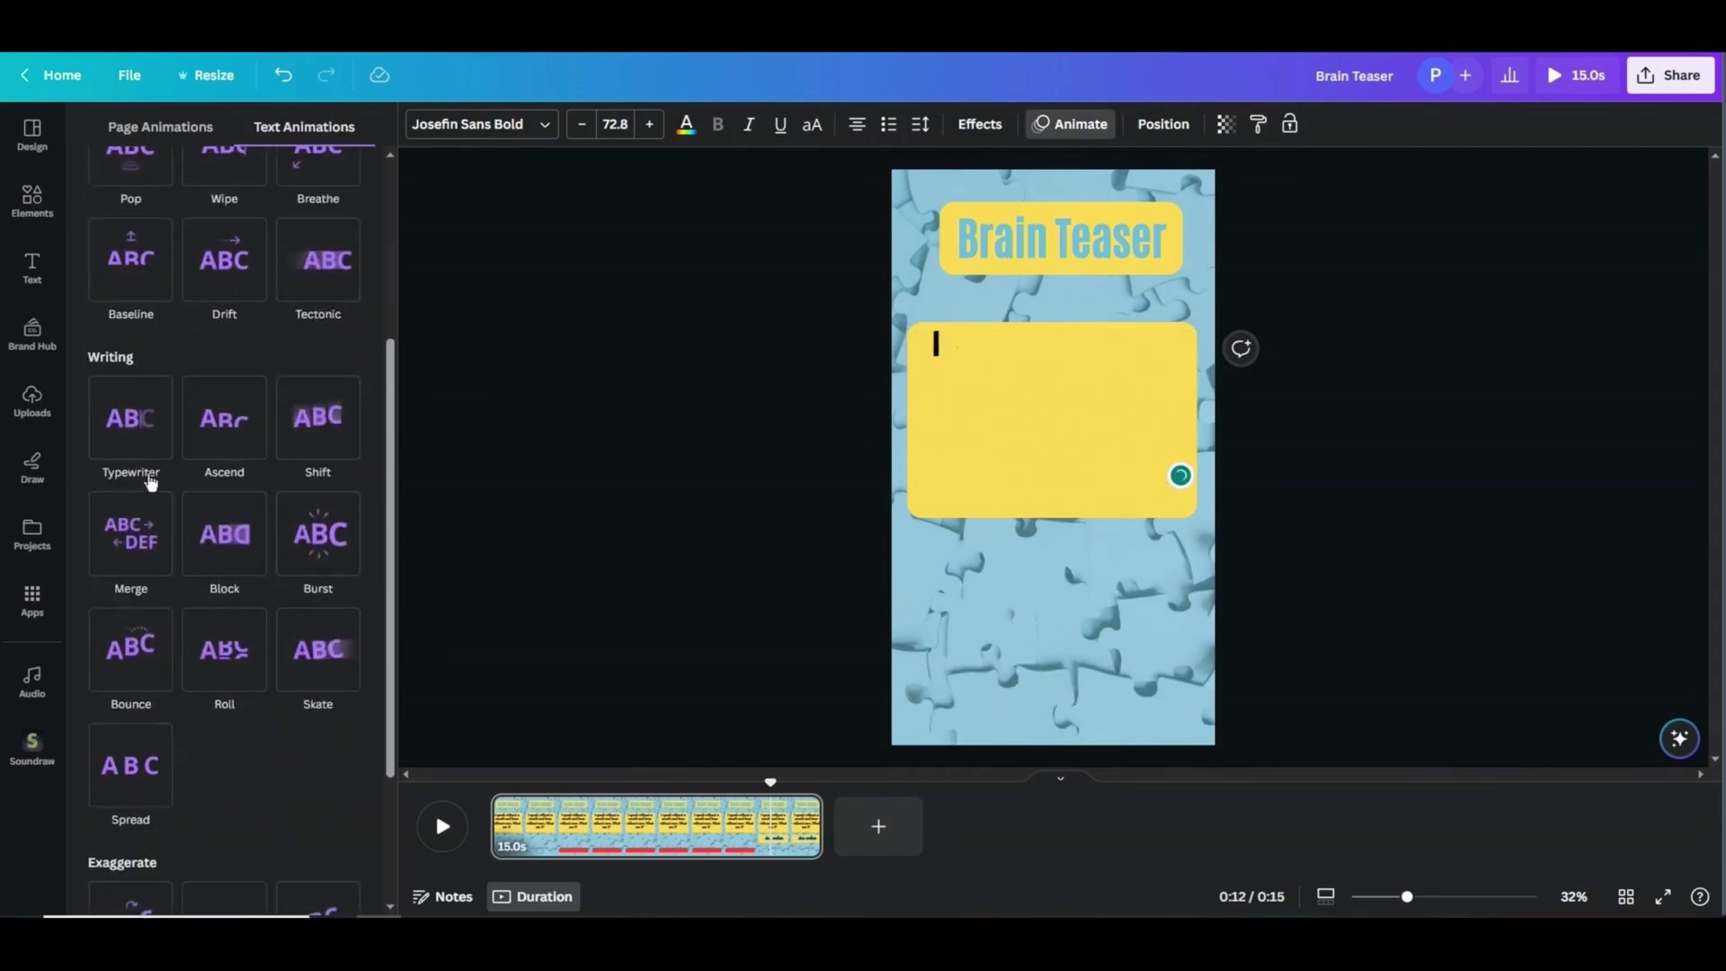
left_click(136, 425)
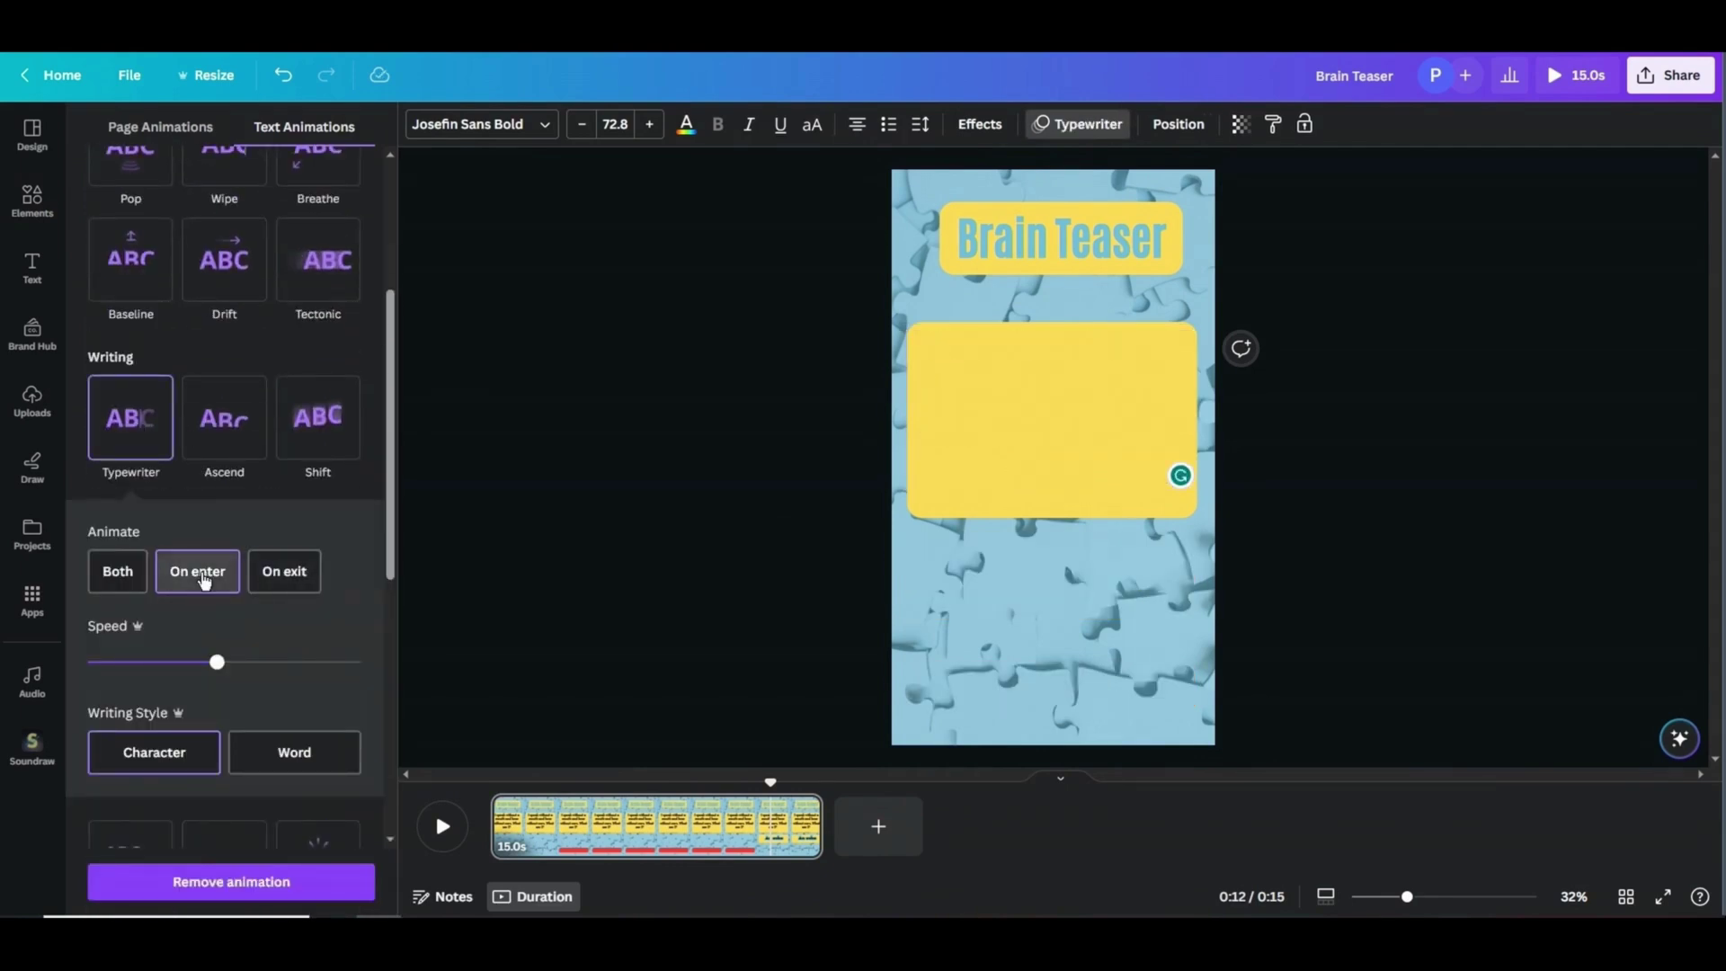
left_click_drag(221, 666, 317, 687)
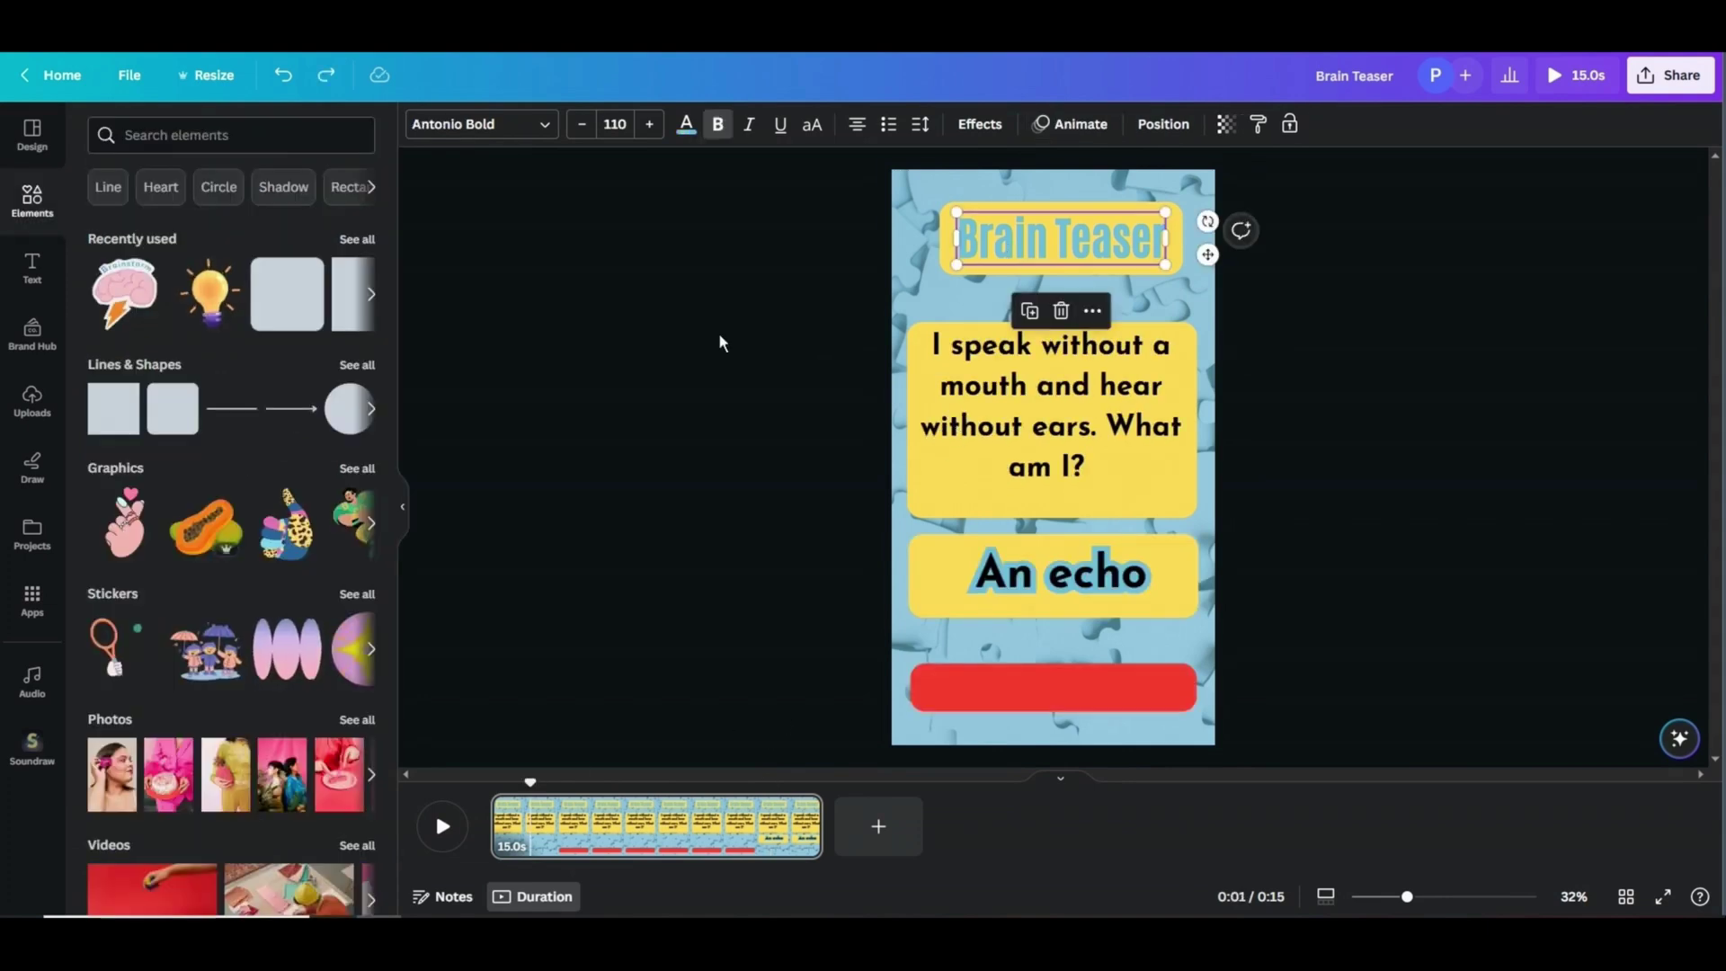
Step: Apply the Pop animation to the Brain Teaser title and preview the page
left_click(720, 342)
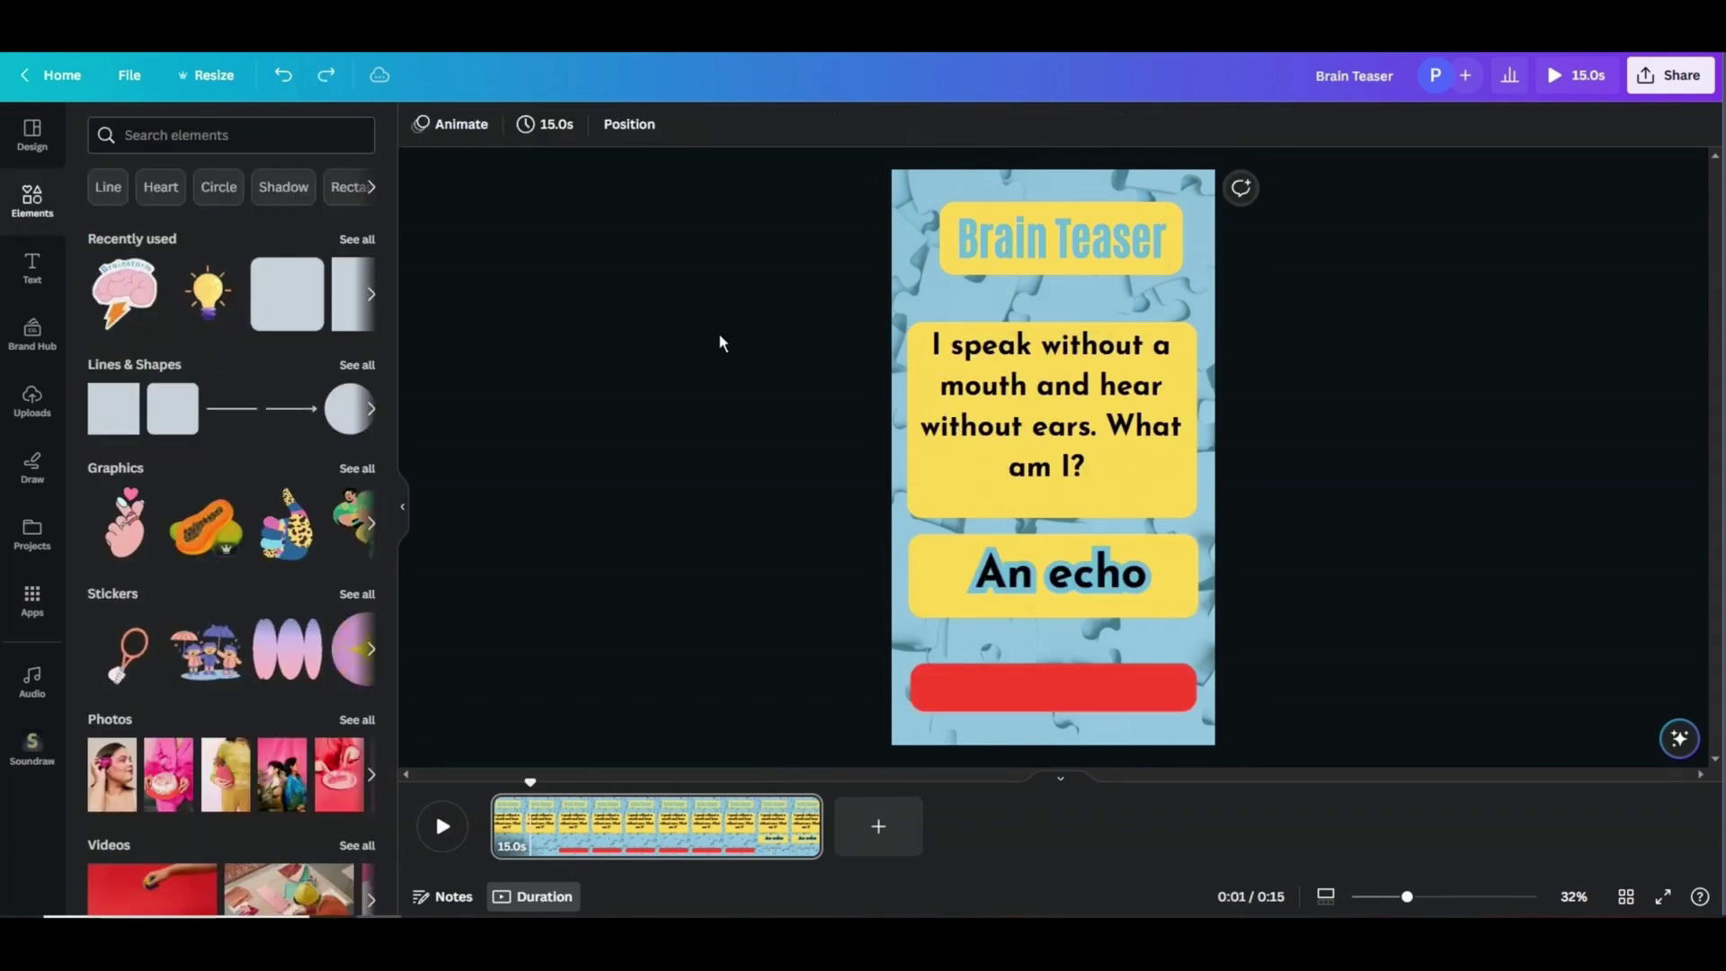
left_click(1014, 234)
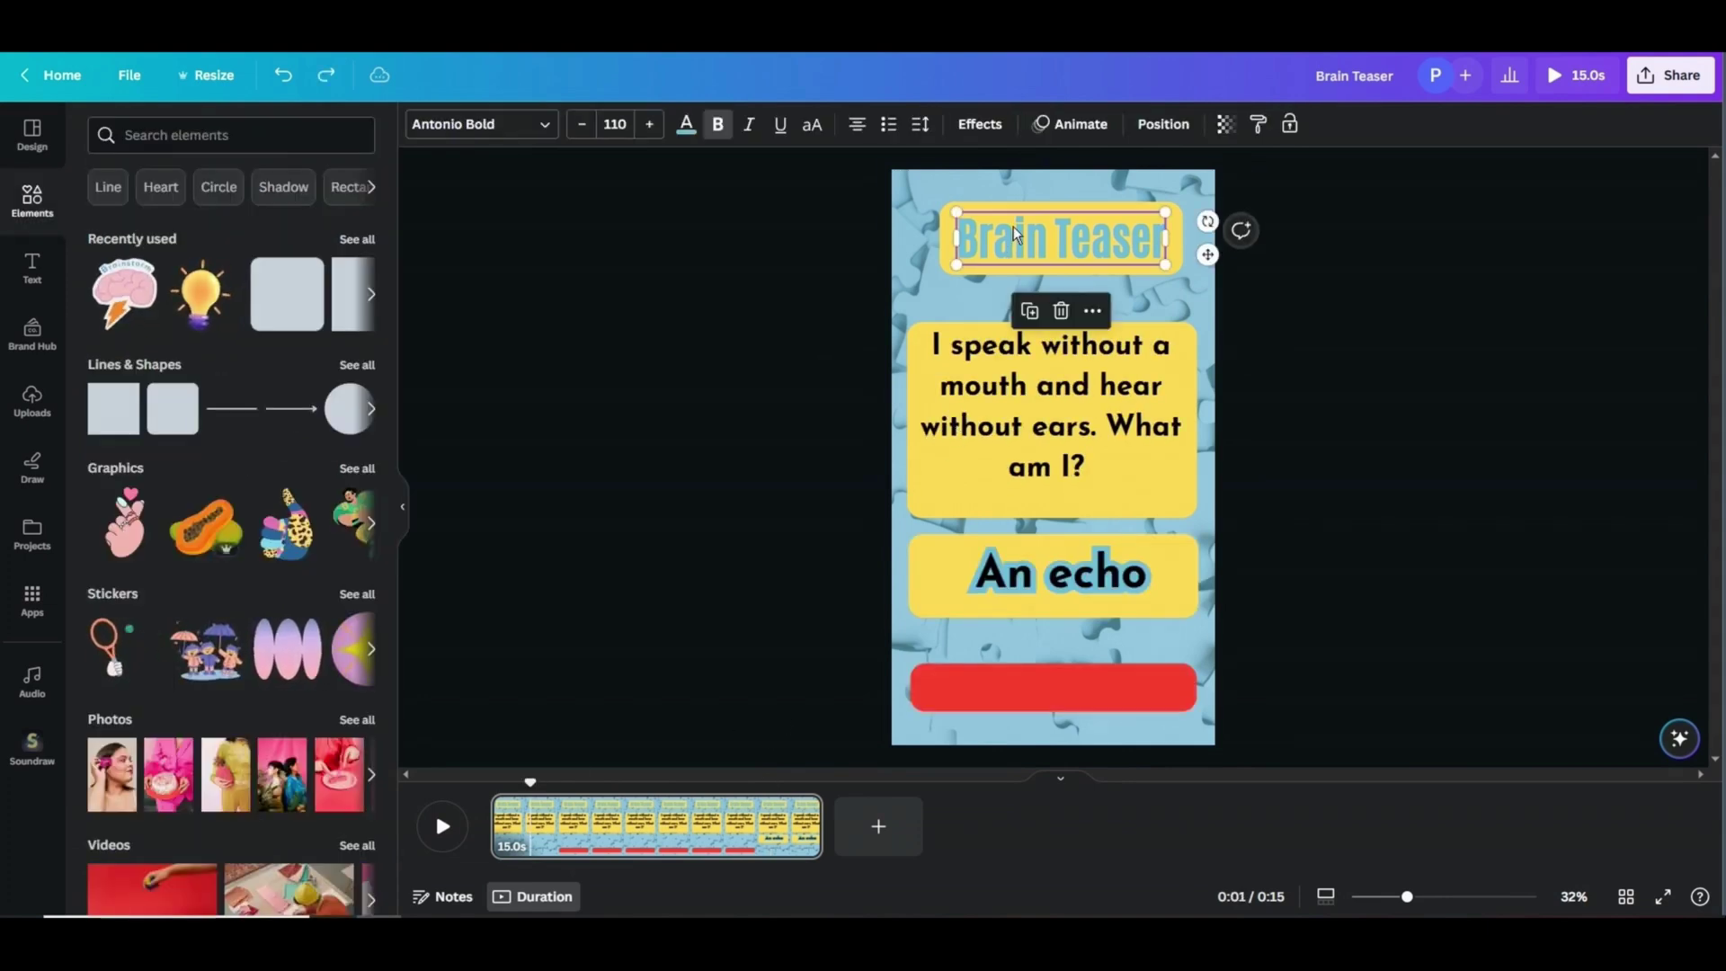
left_click(1078, 124)
left_click(134, 451)
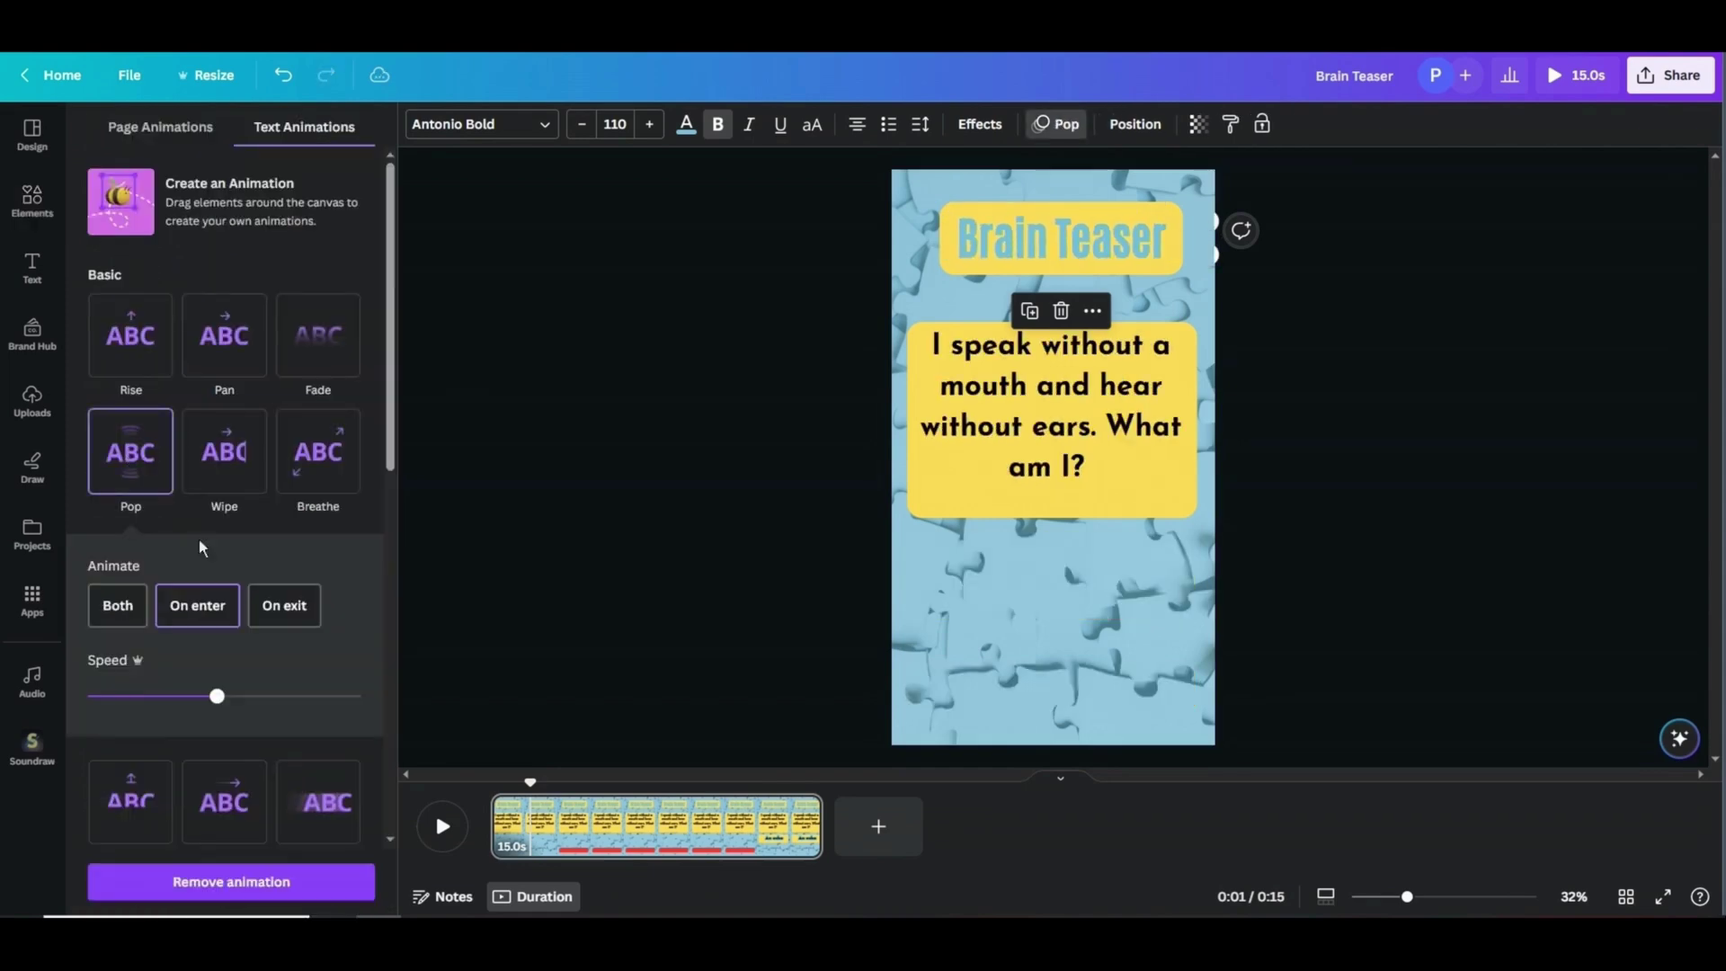
left_click(443, 828)
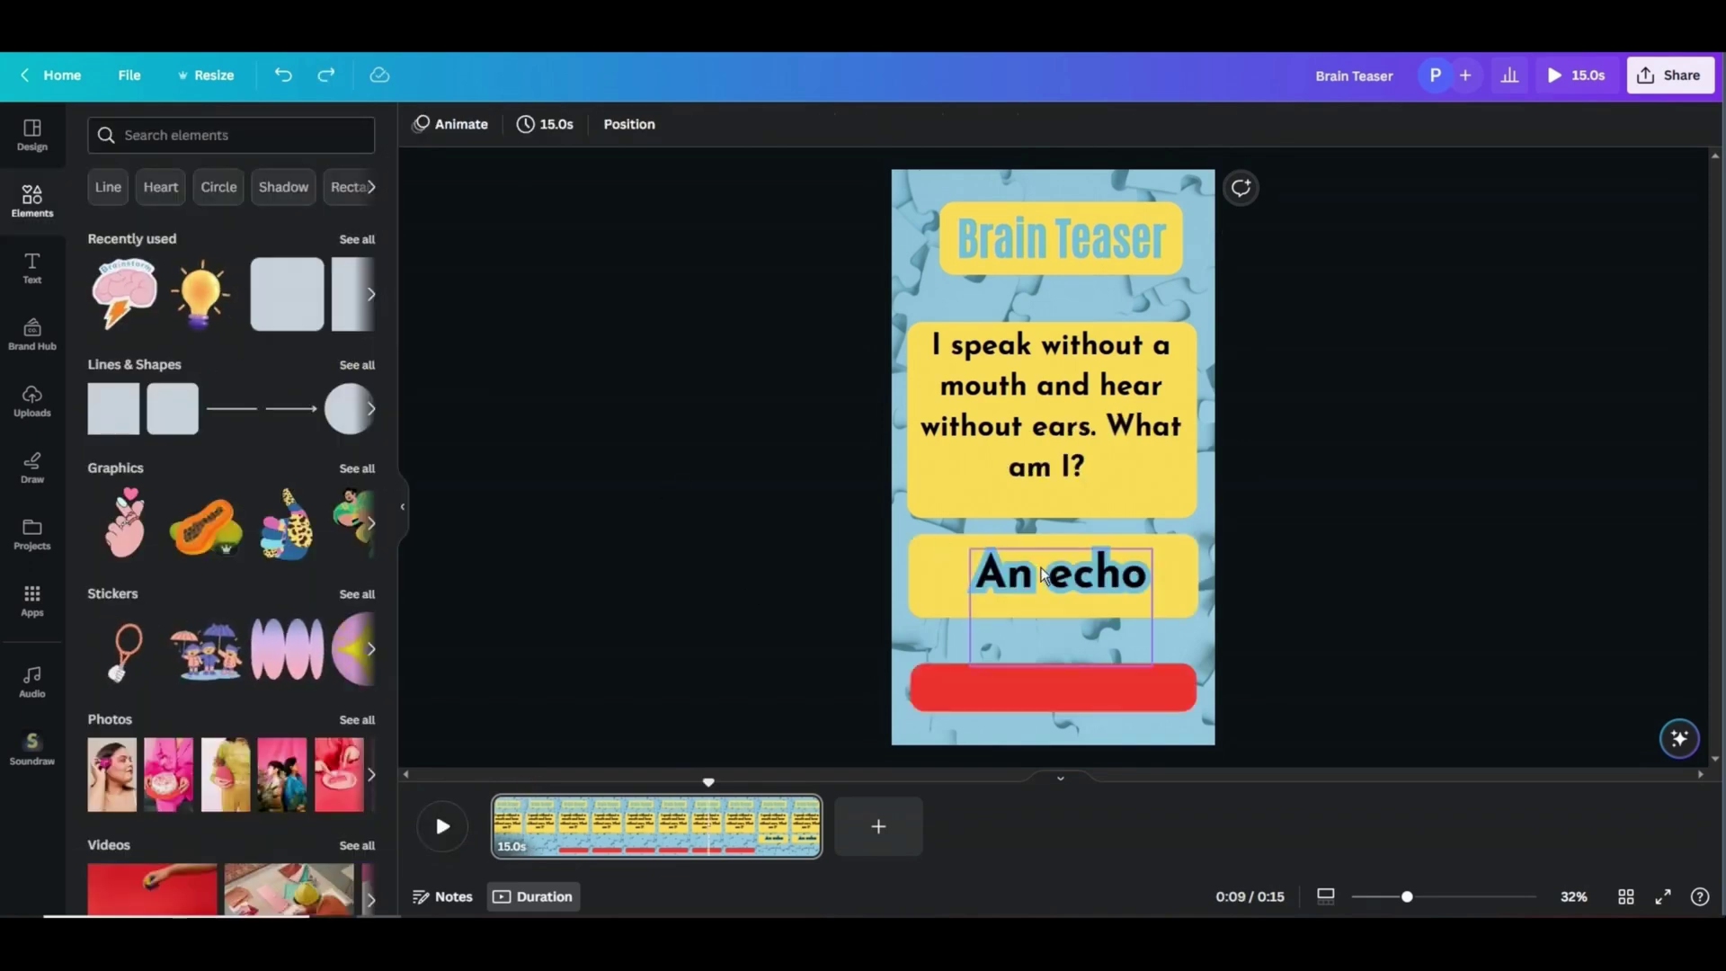
Step: Apply Pop to the 'An echo' text and its yellow box together, then replay from 0:00
left_click(972, 565)
left_click(932, 569, "shift")
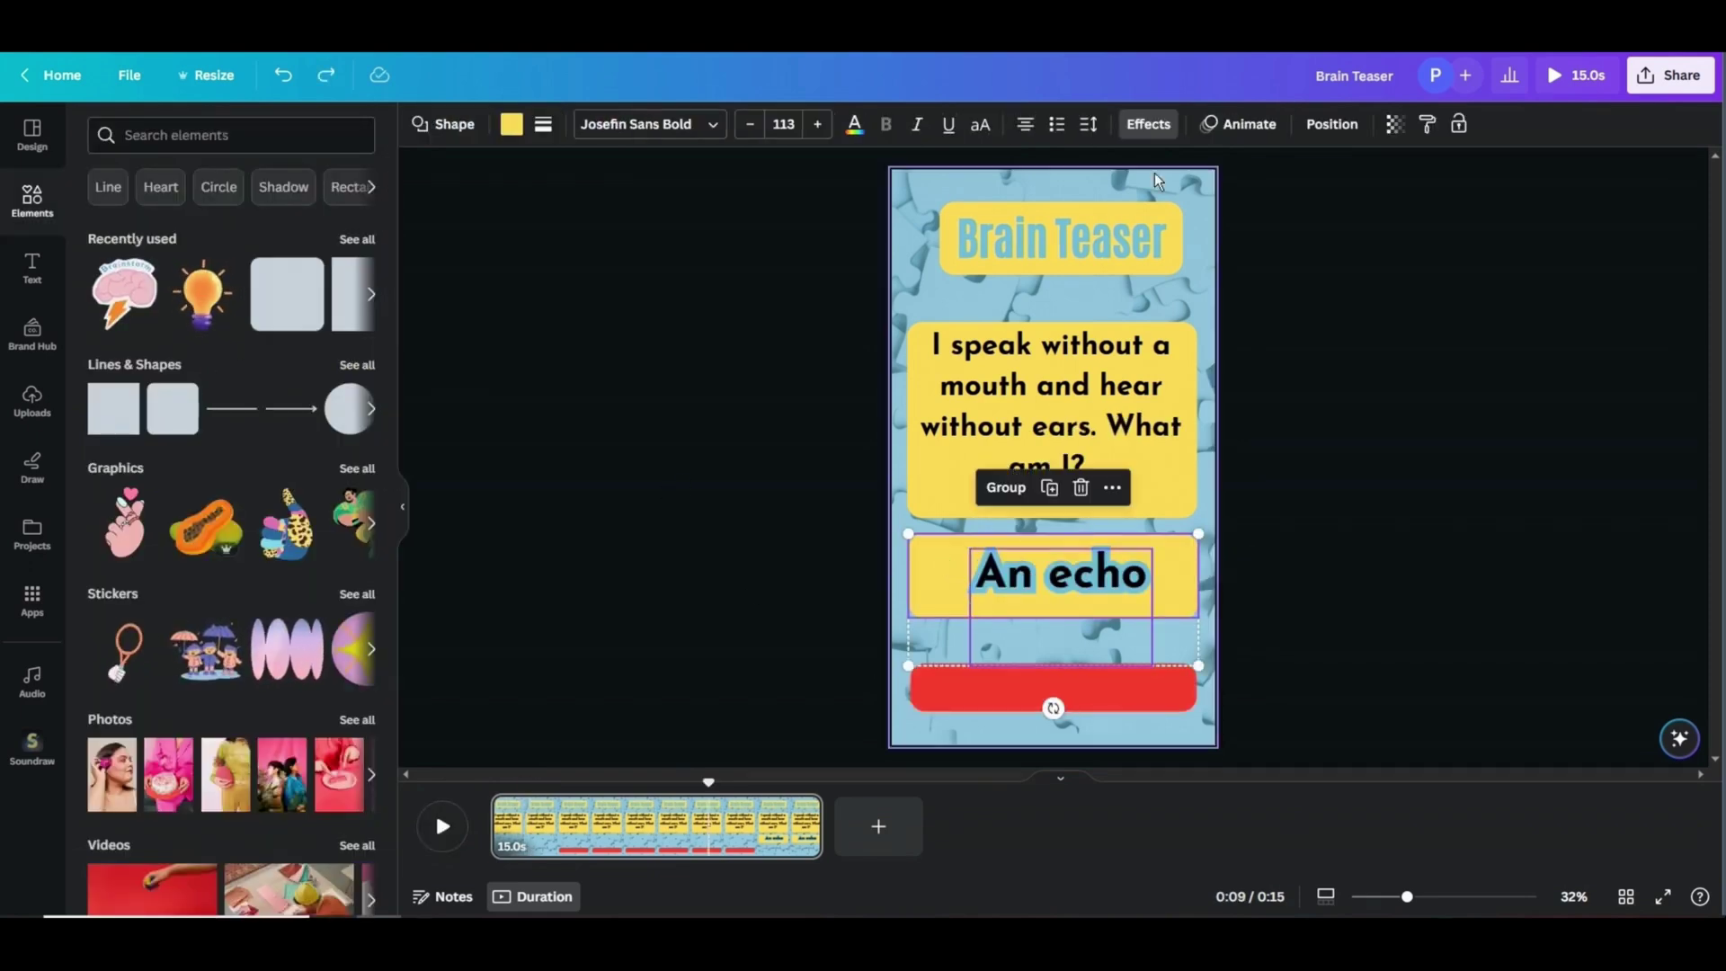
left_click(1239, 124)
left_click(133, 450)
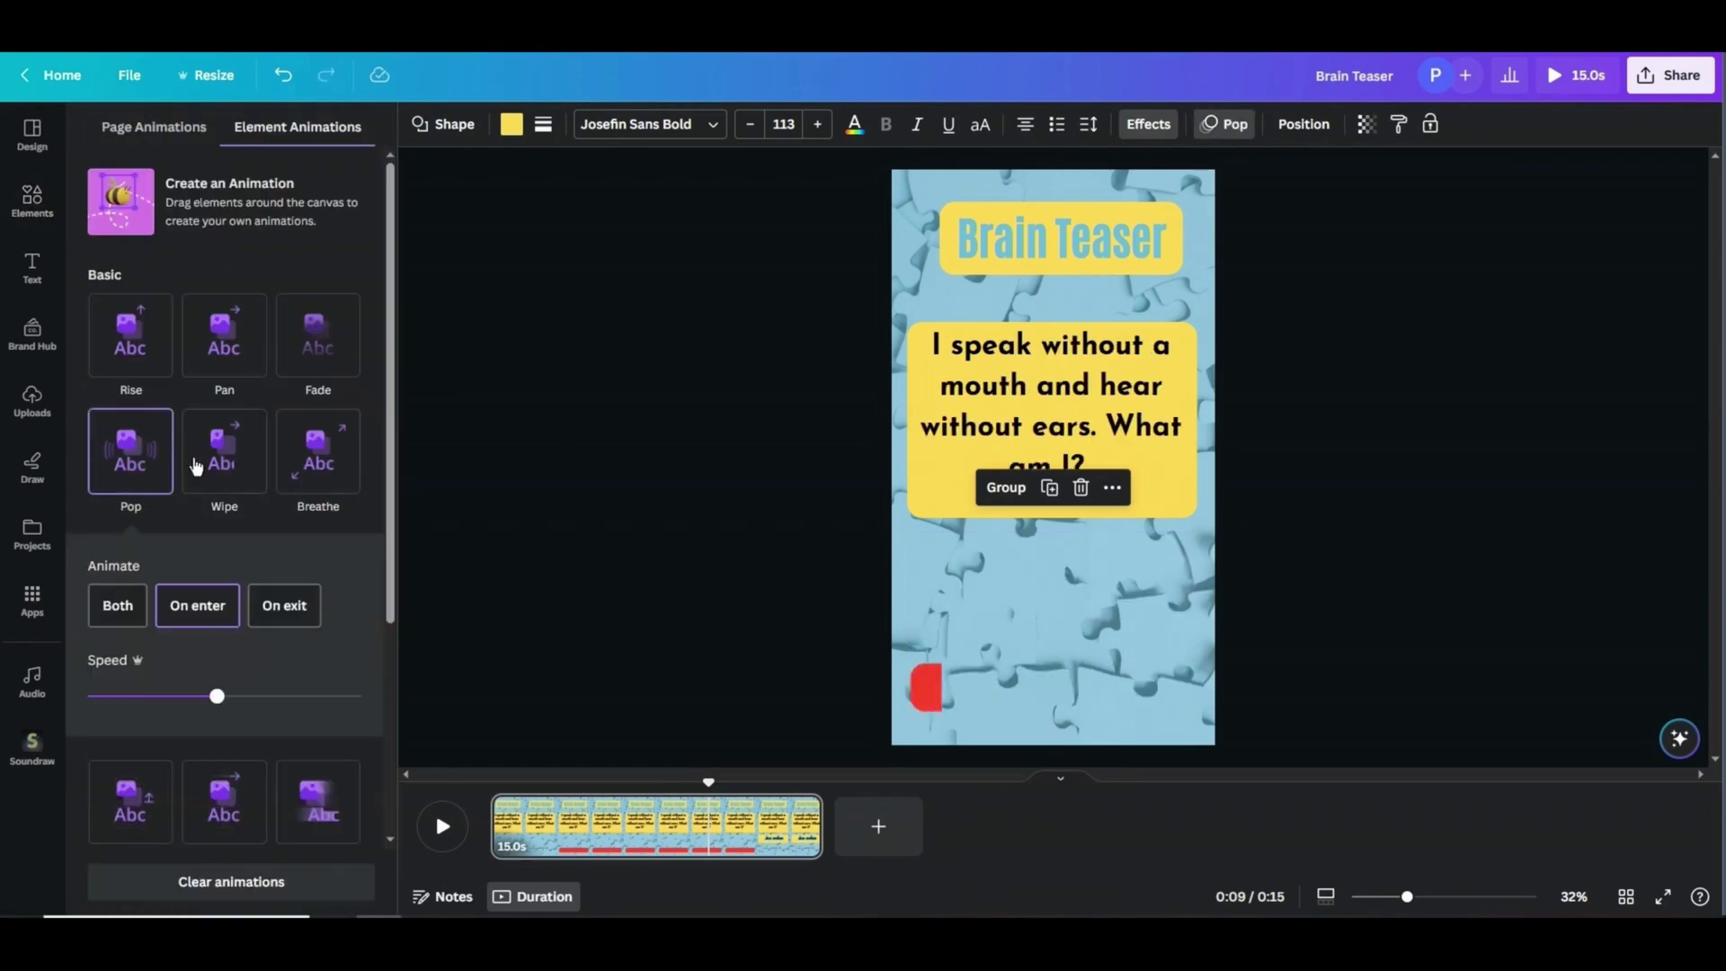
left_click(31, 198)
left_click(686, 790)
left_click_drag(686, 790, 470, 808)
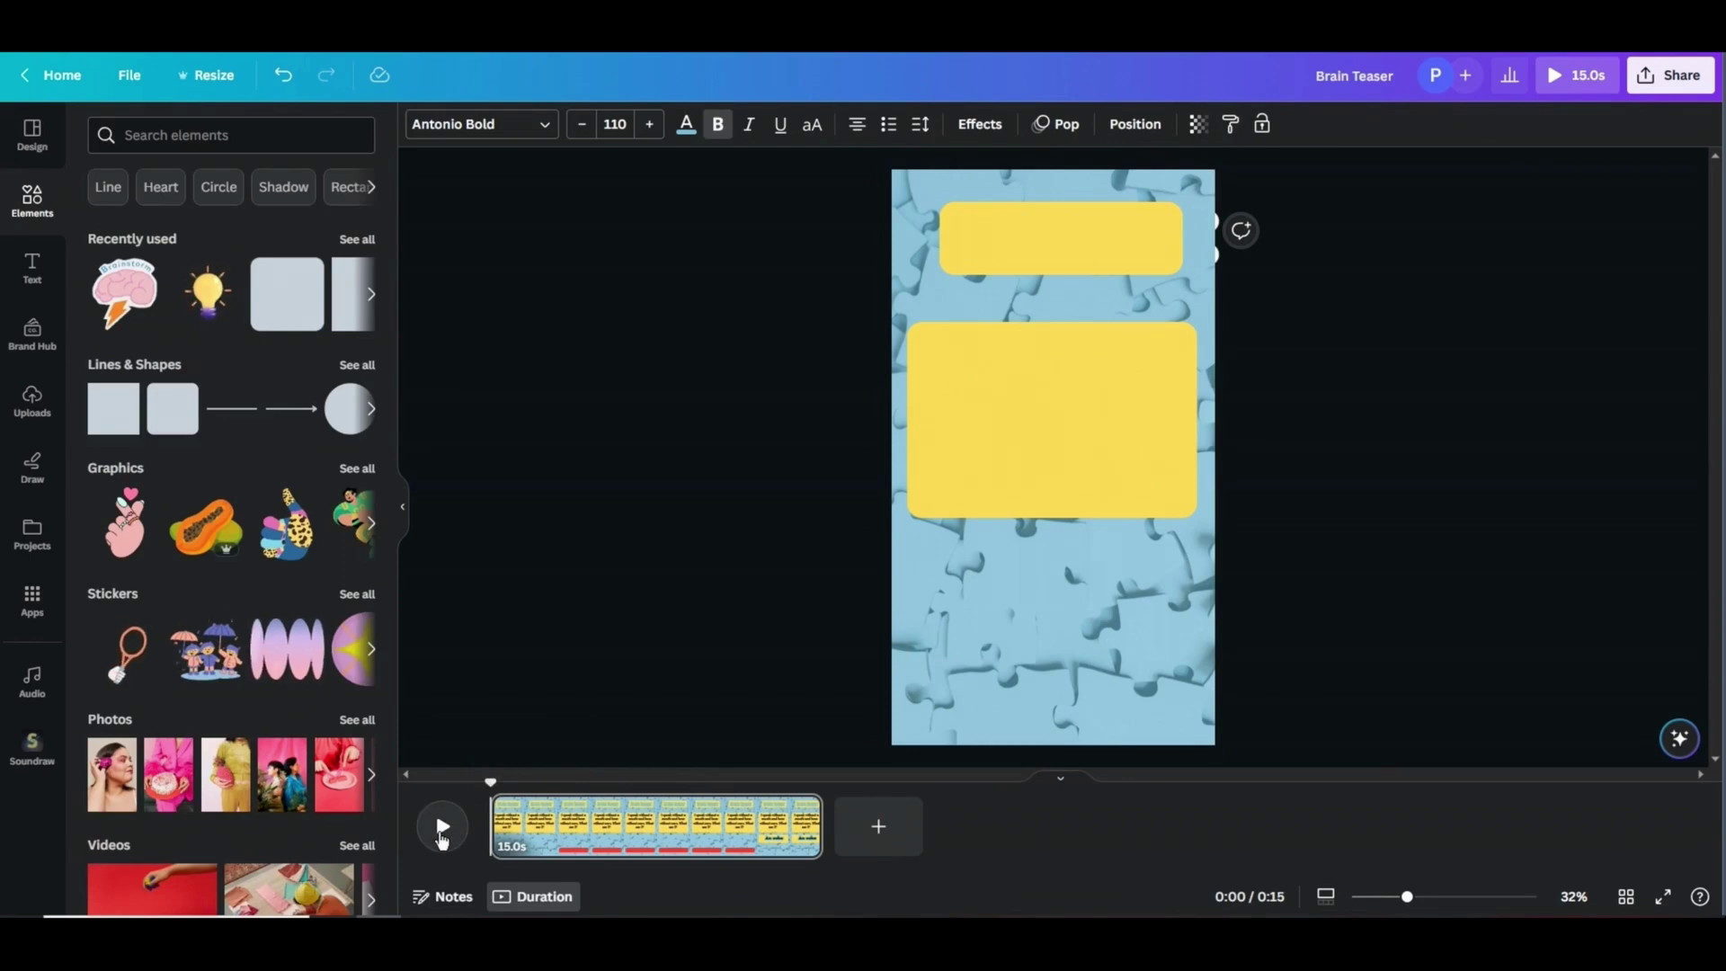
left_click(442, 826)
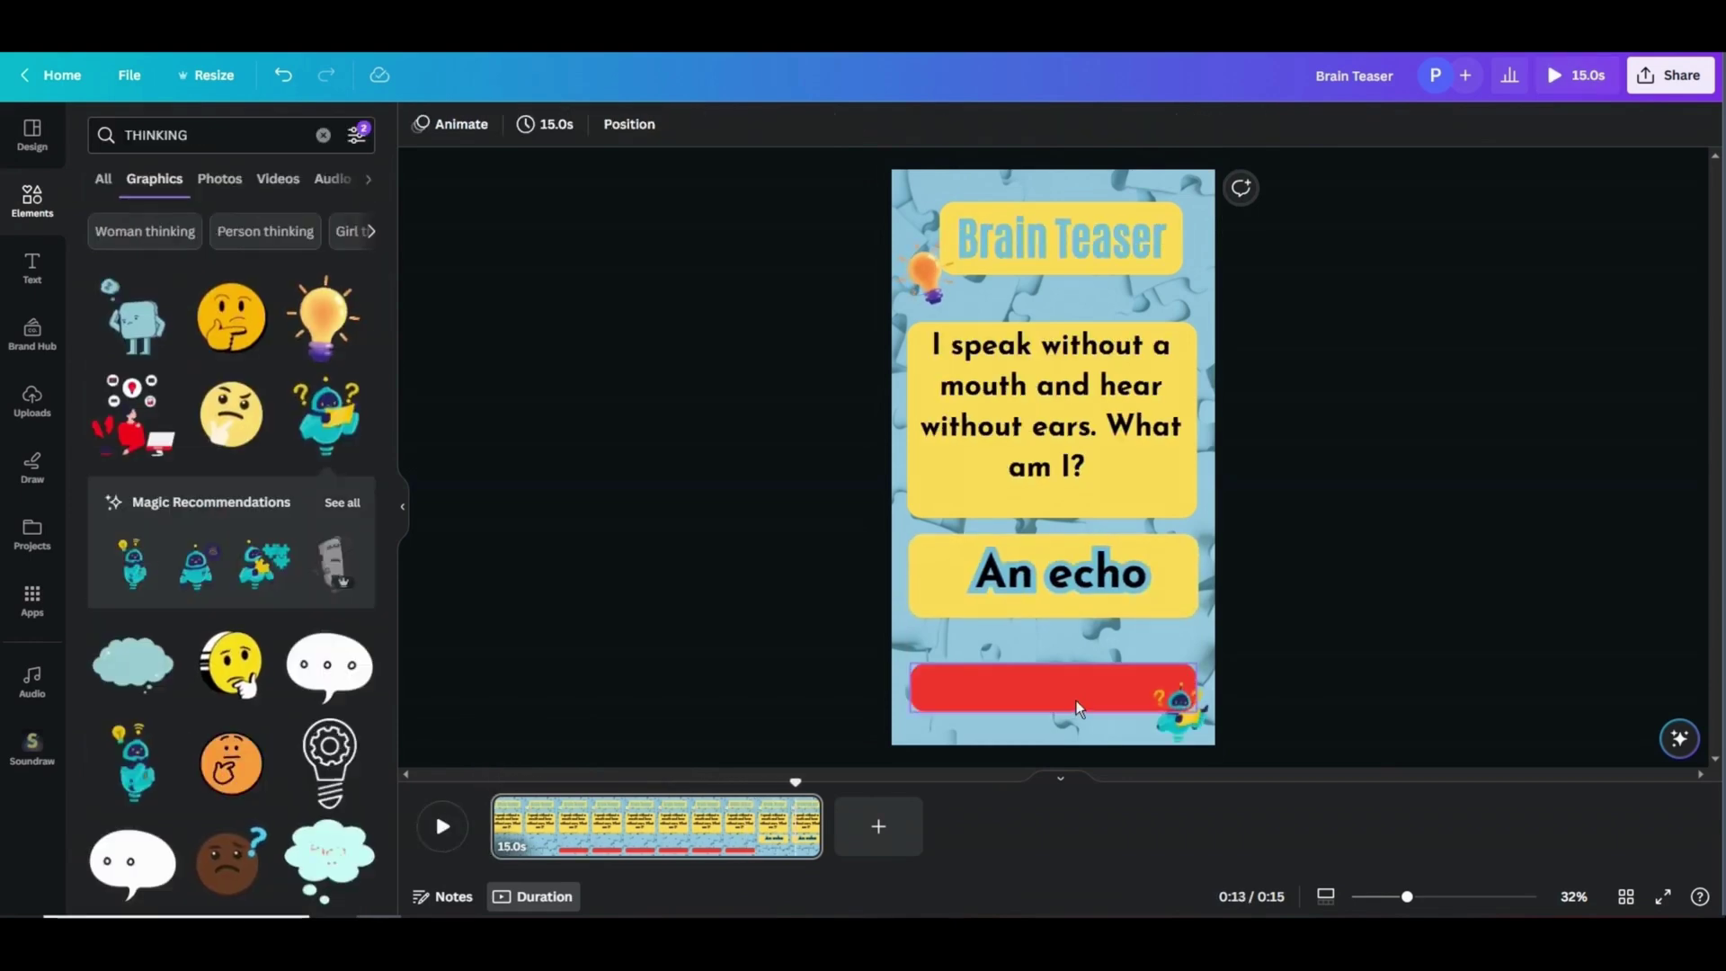
Step: Move the red bar behind 'An echo' and start Bulk create with manual data entry
left_click_drag(1078, 707, 1076, 590)
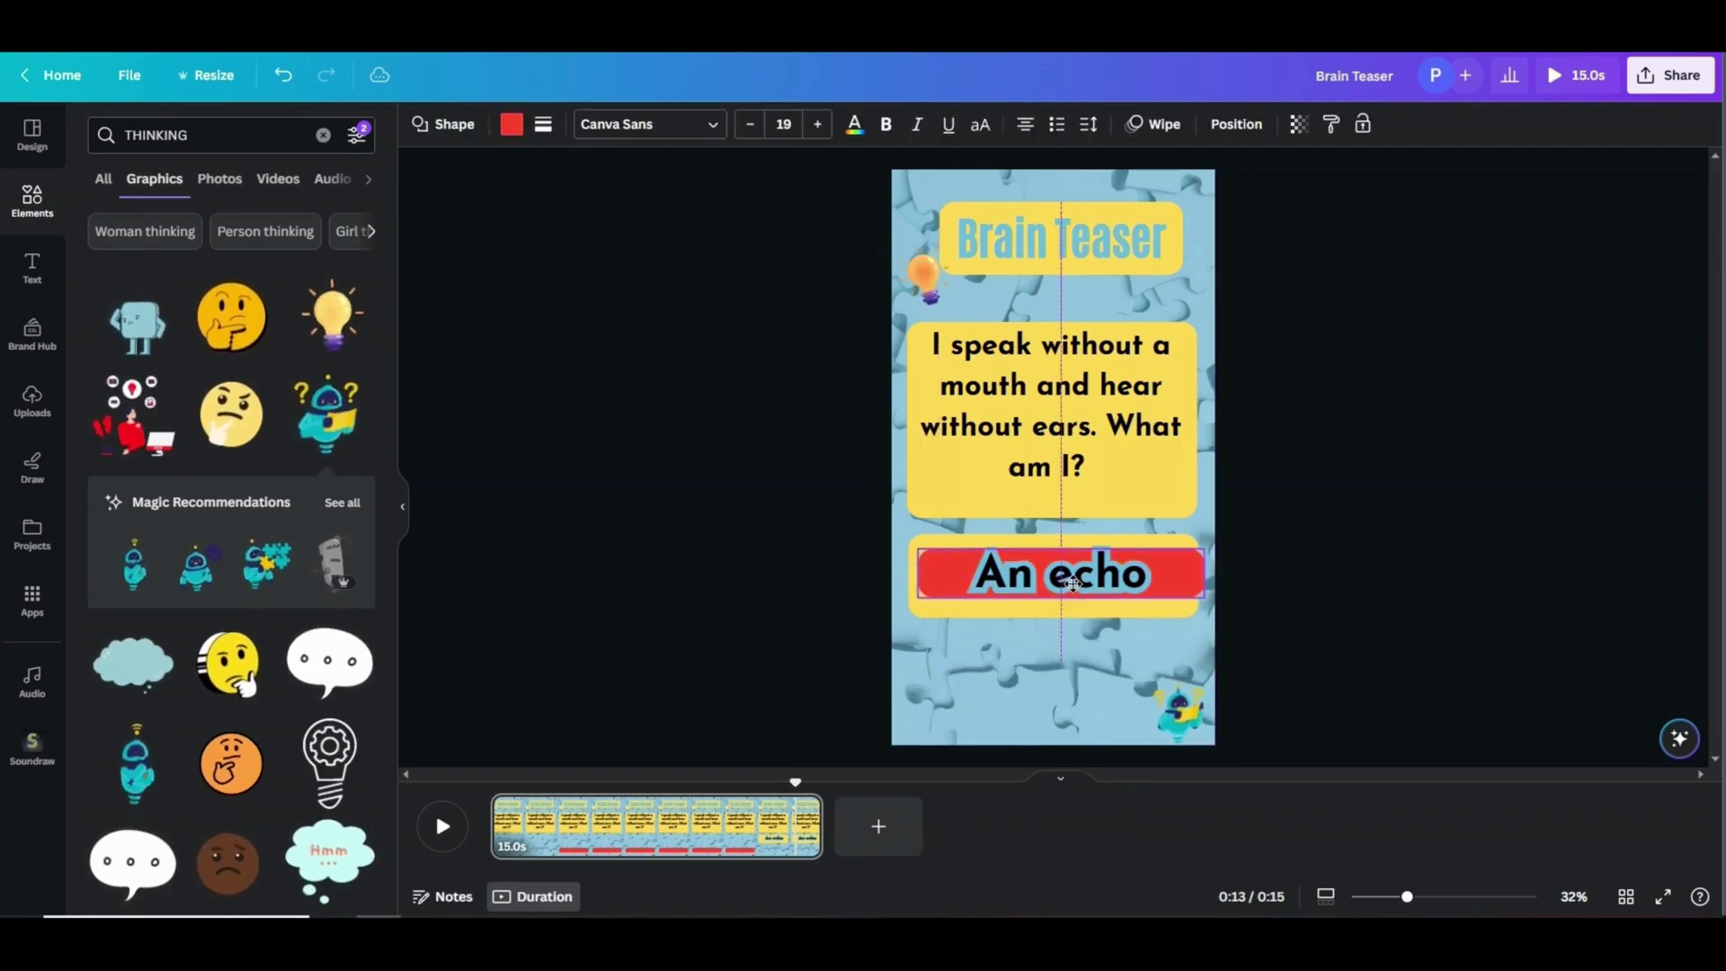
left_click(723, 826)
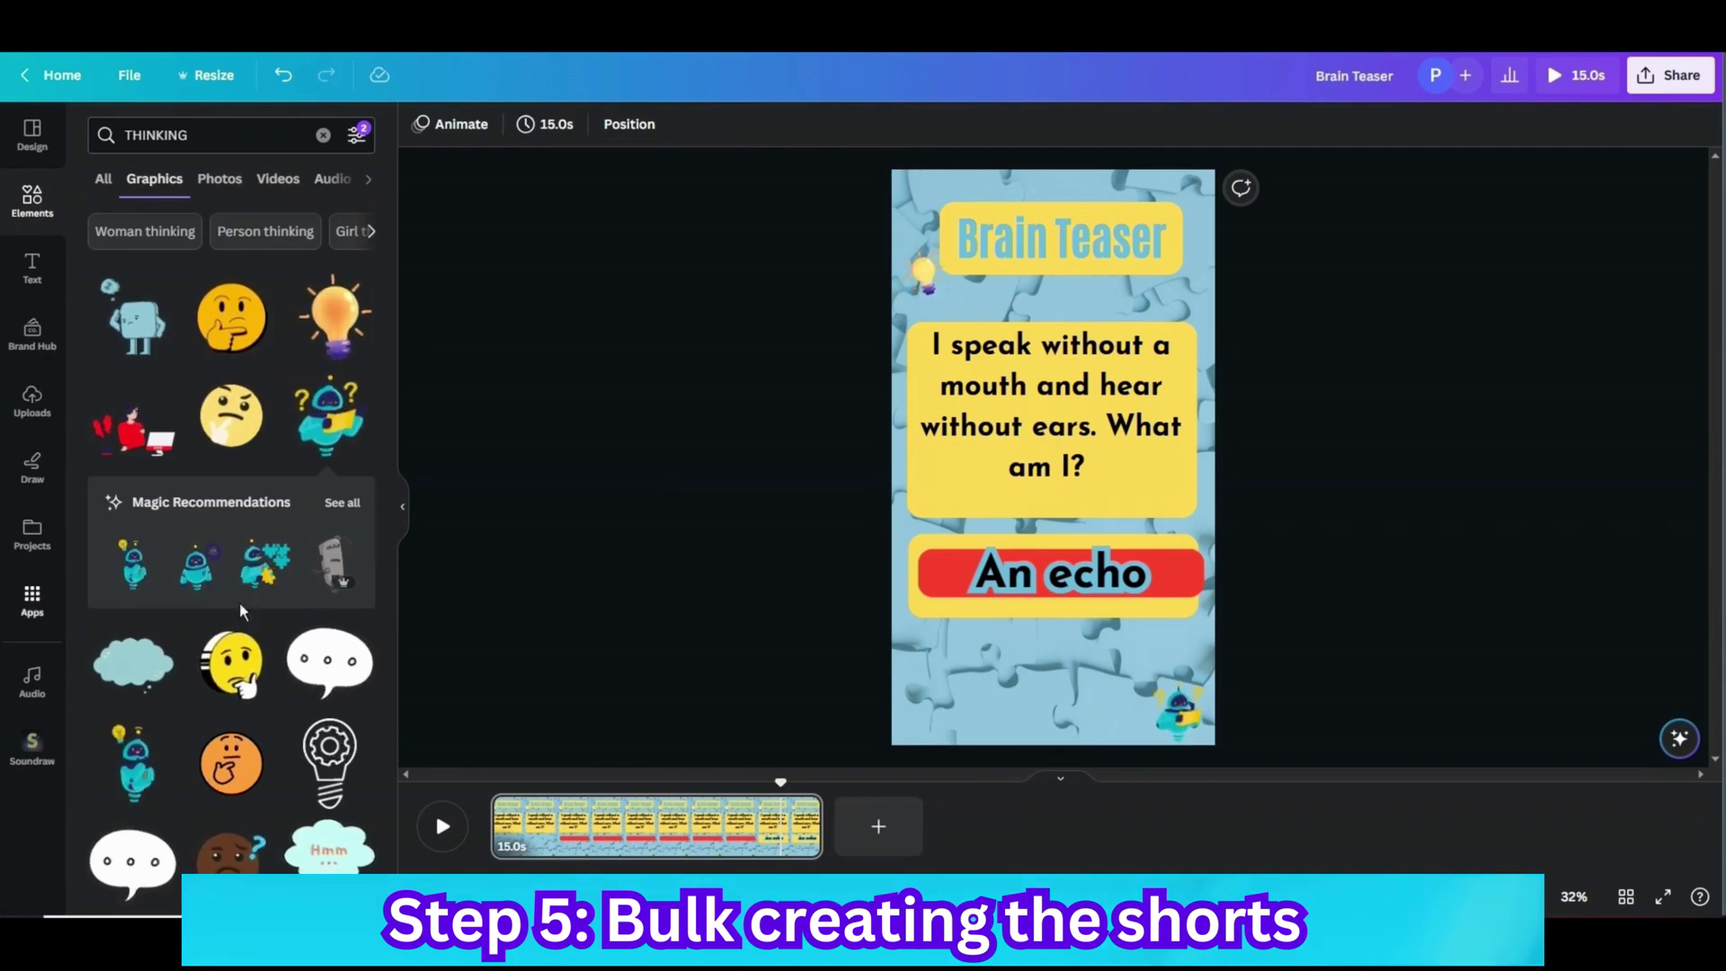
left_click(18, 611)
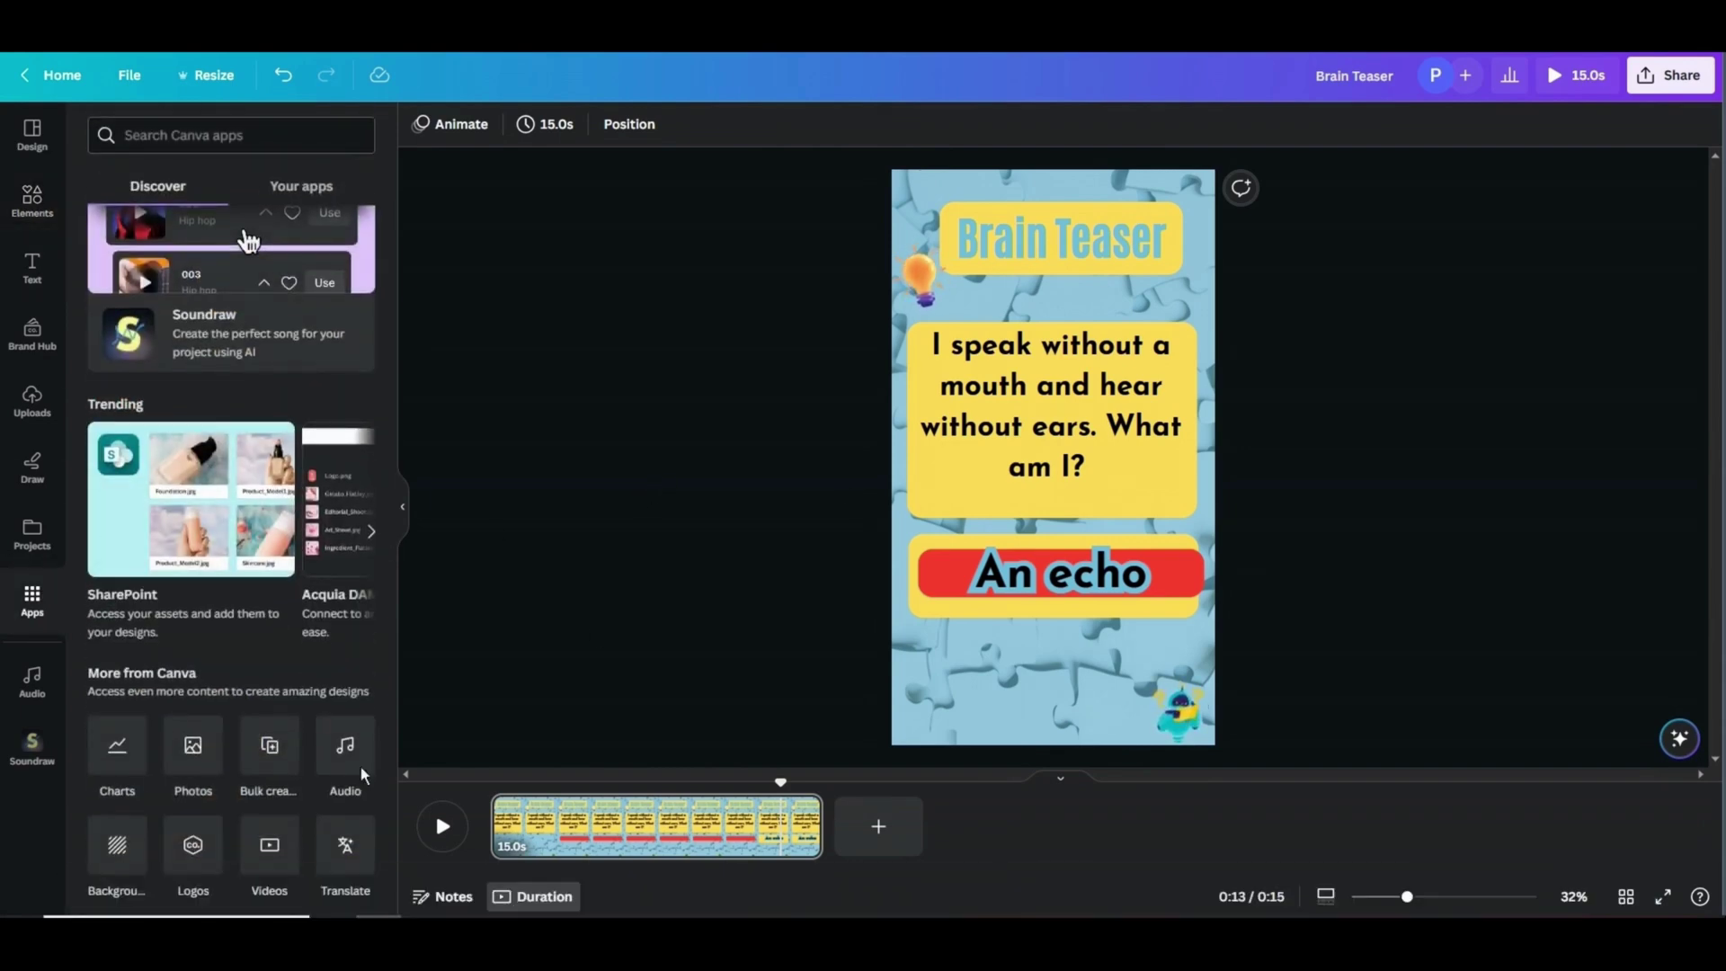
left_click(286, 746)
left_click(263, 537)
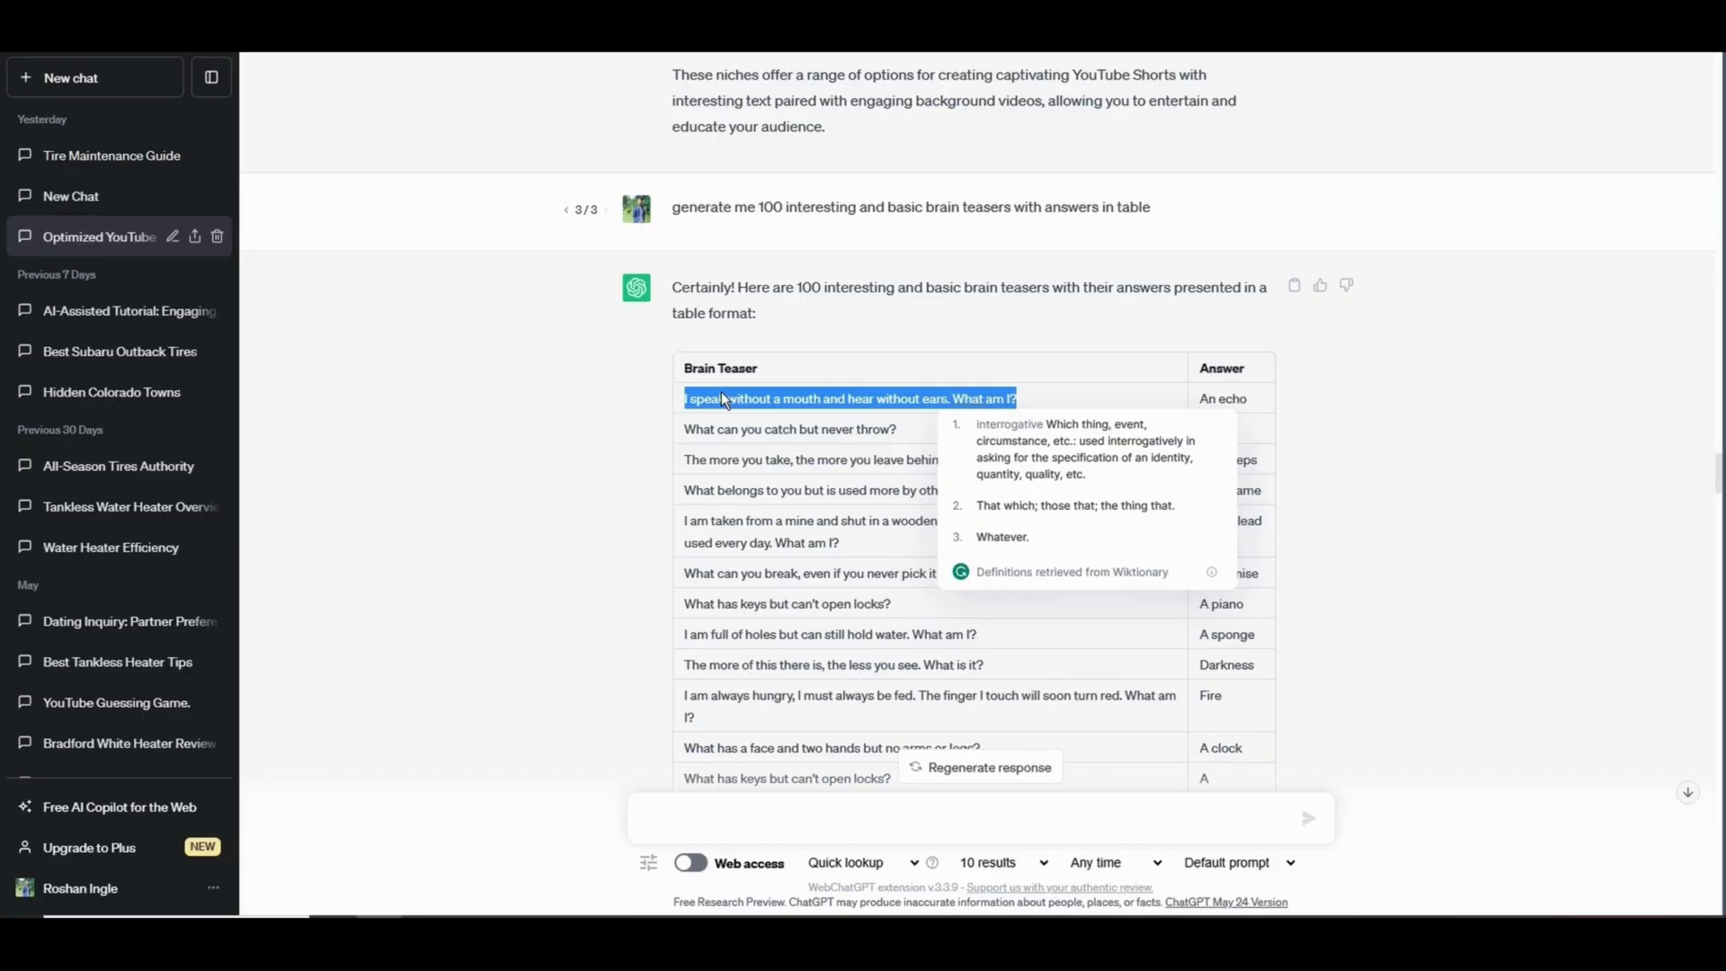
Step: Select and copy the whole brain teaser table from ChatGPT
left_click(762, 401)
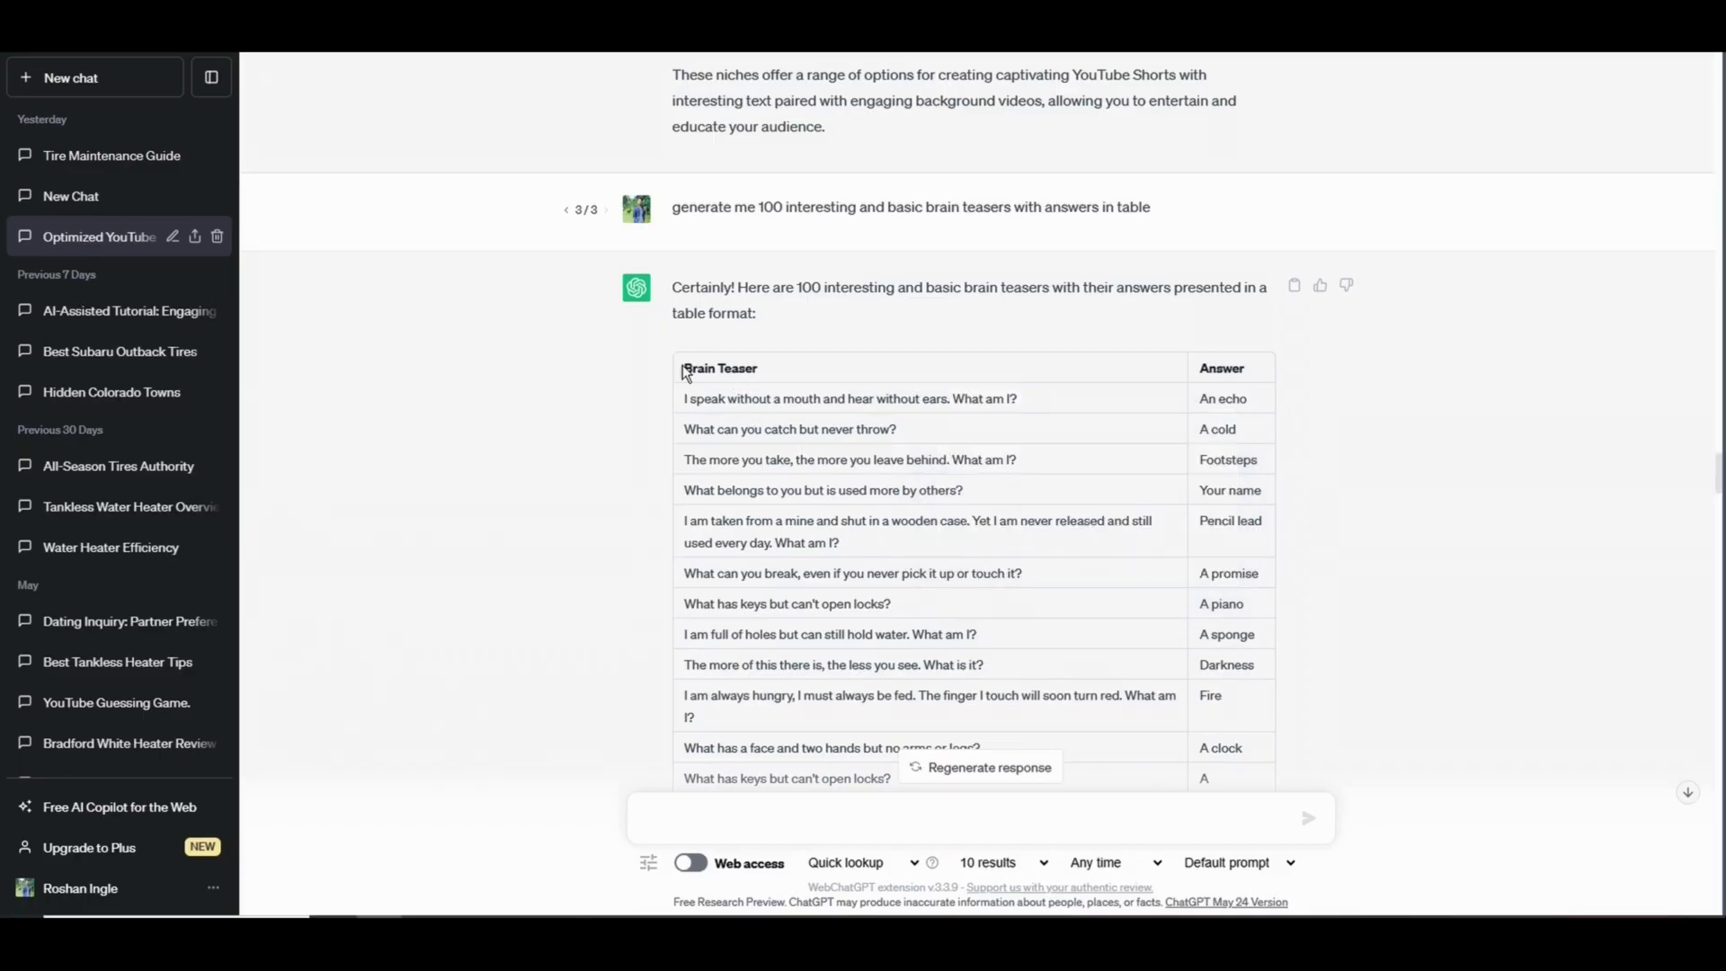
left_click_drag(692, 384, 754, 238)
right_click(754, 238)
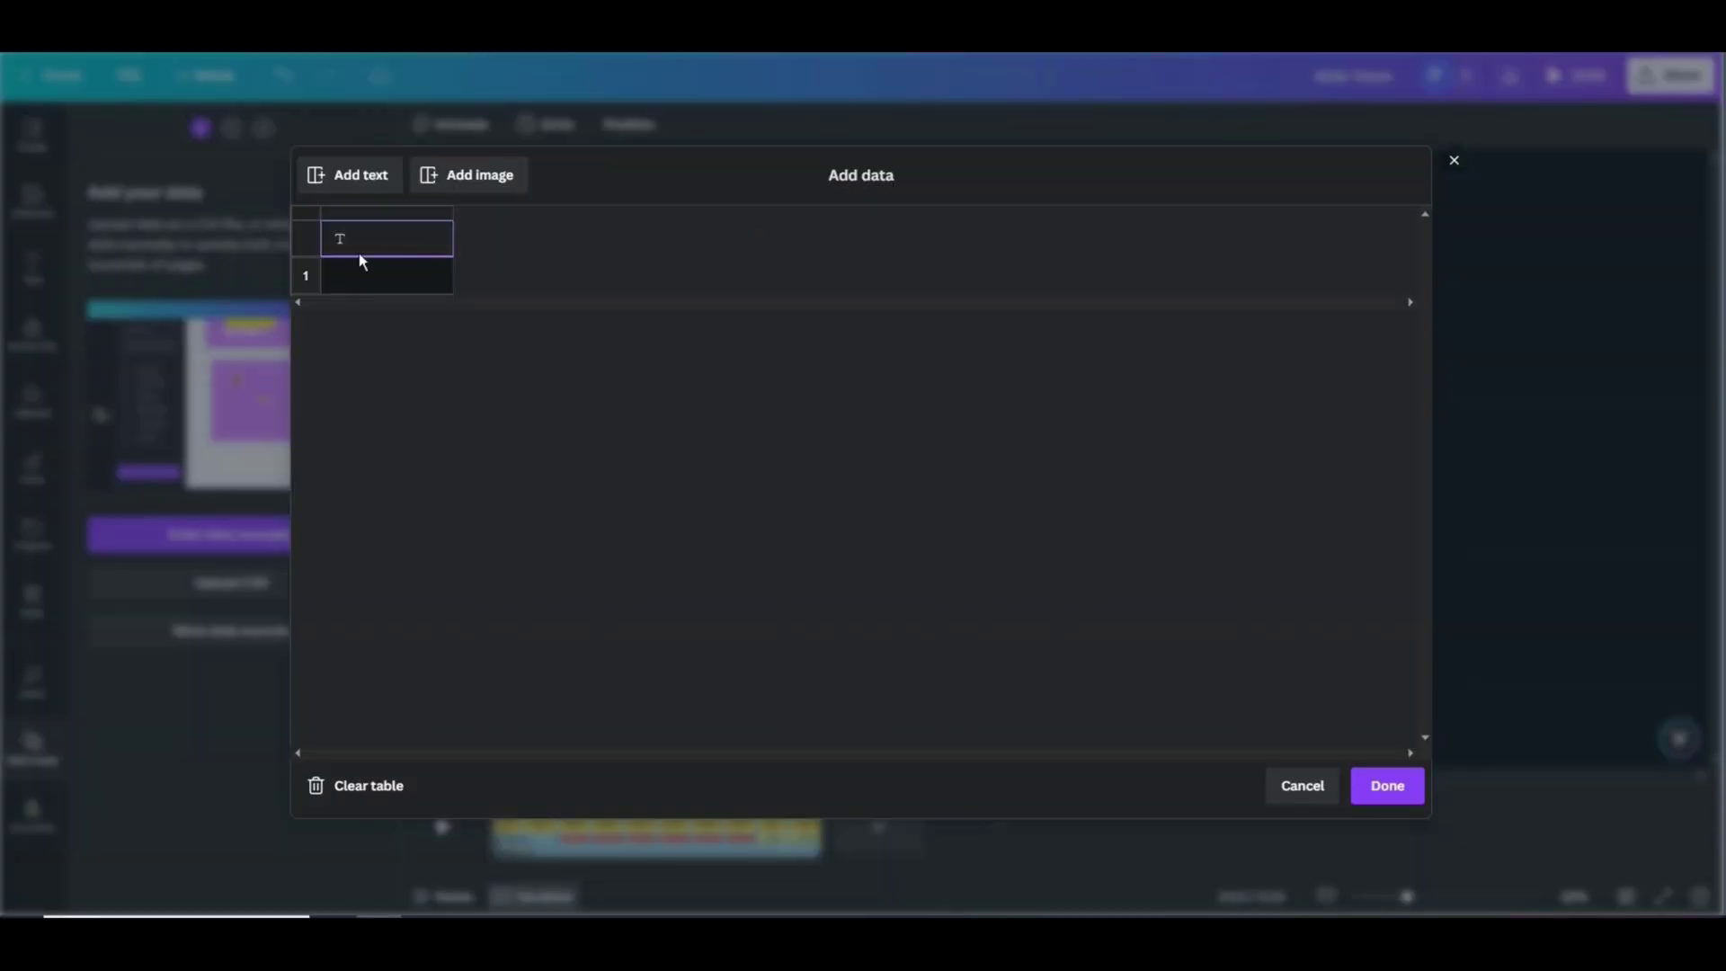
Step: Paste the brain teaser table into the Add data grid's first cell and confirm with Done
left_click(383, 238)
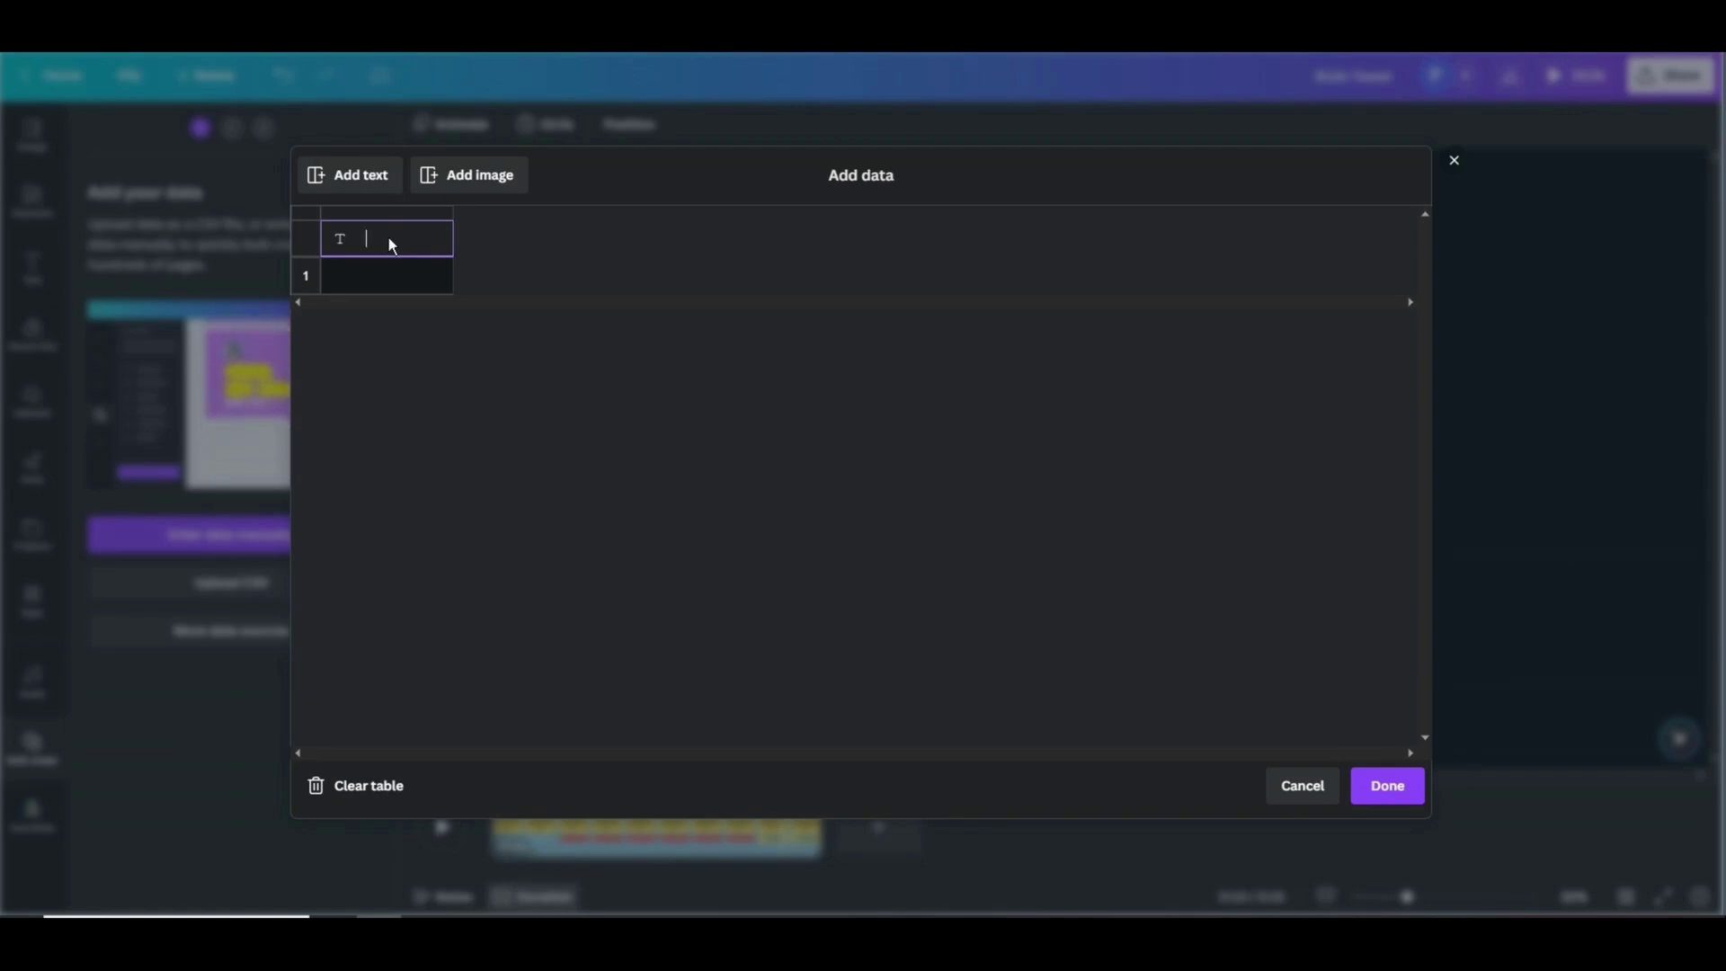
key("ctrl+v")
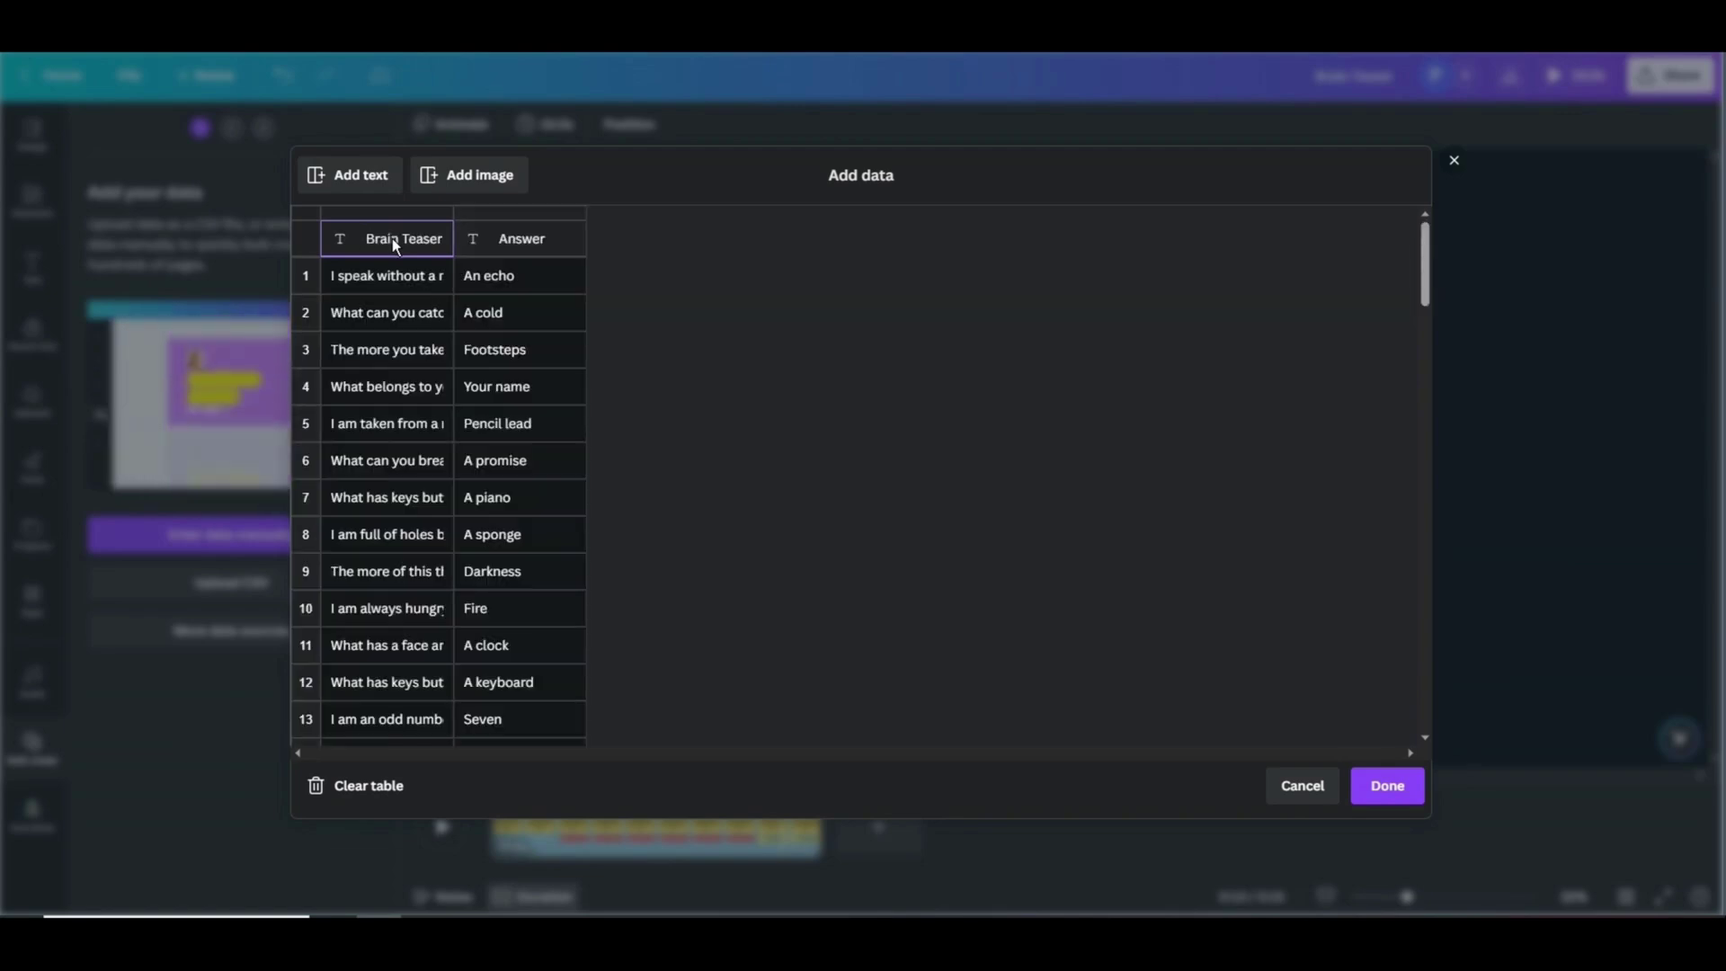
scroll(585, 506, "down", 5)
scroll(420, 239, "up", 5)
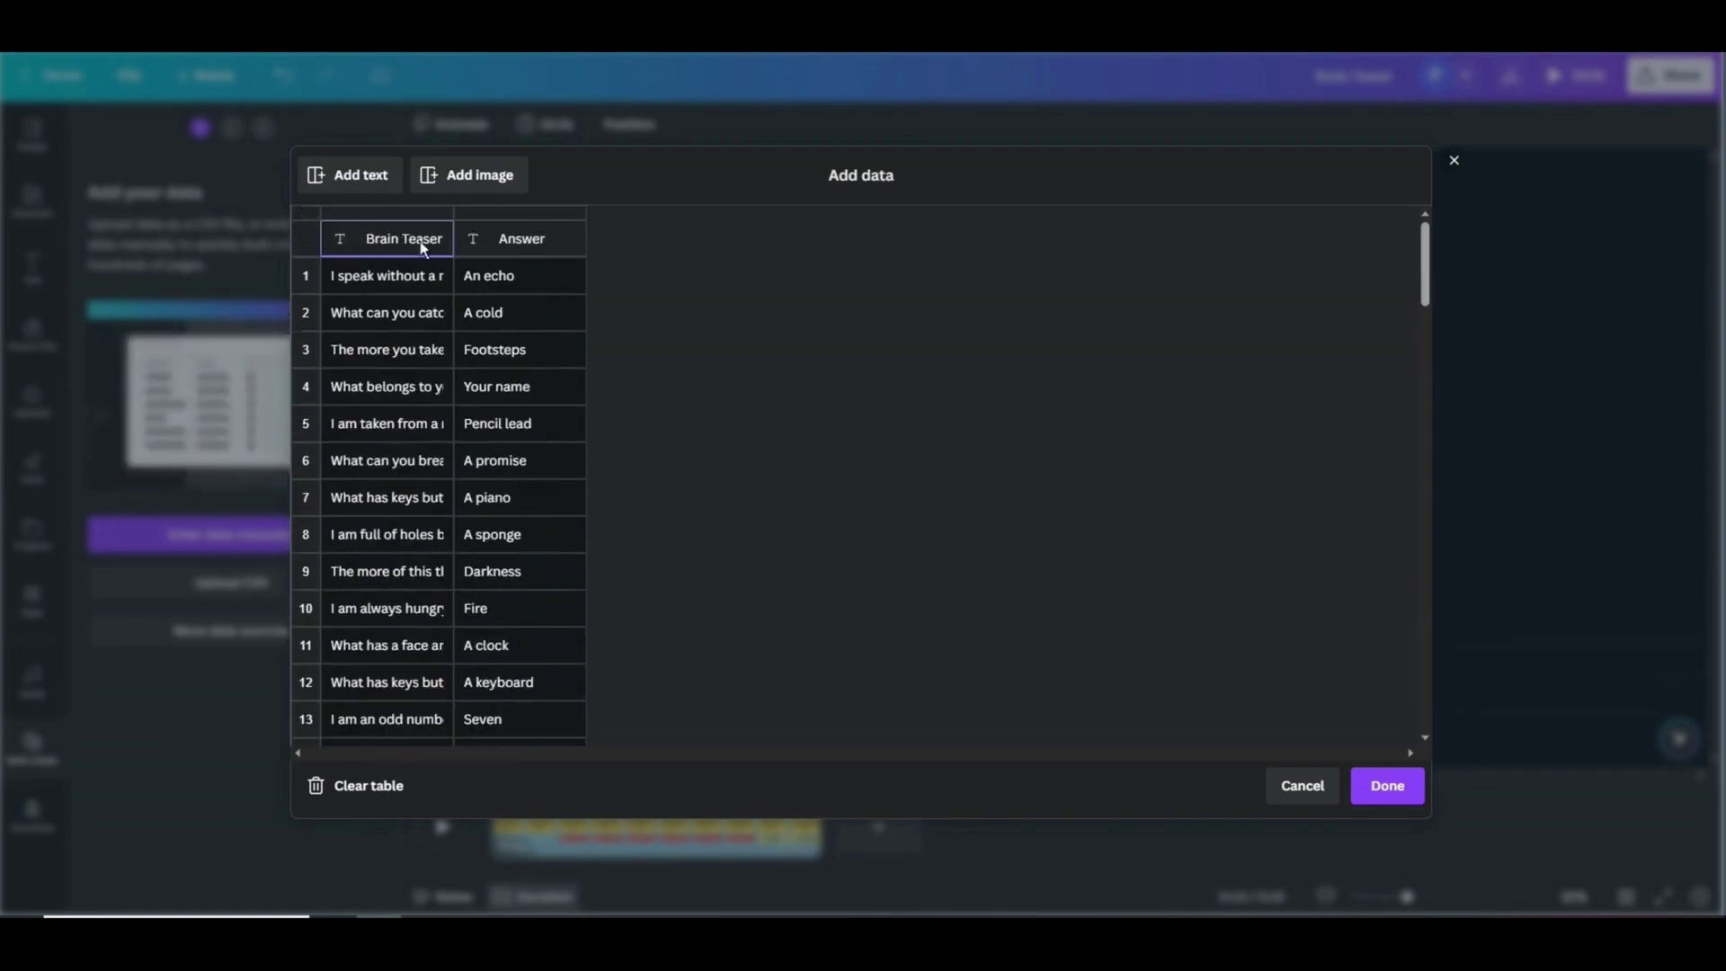
left_click(1388, 786)
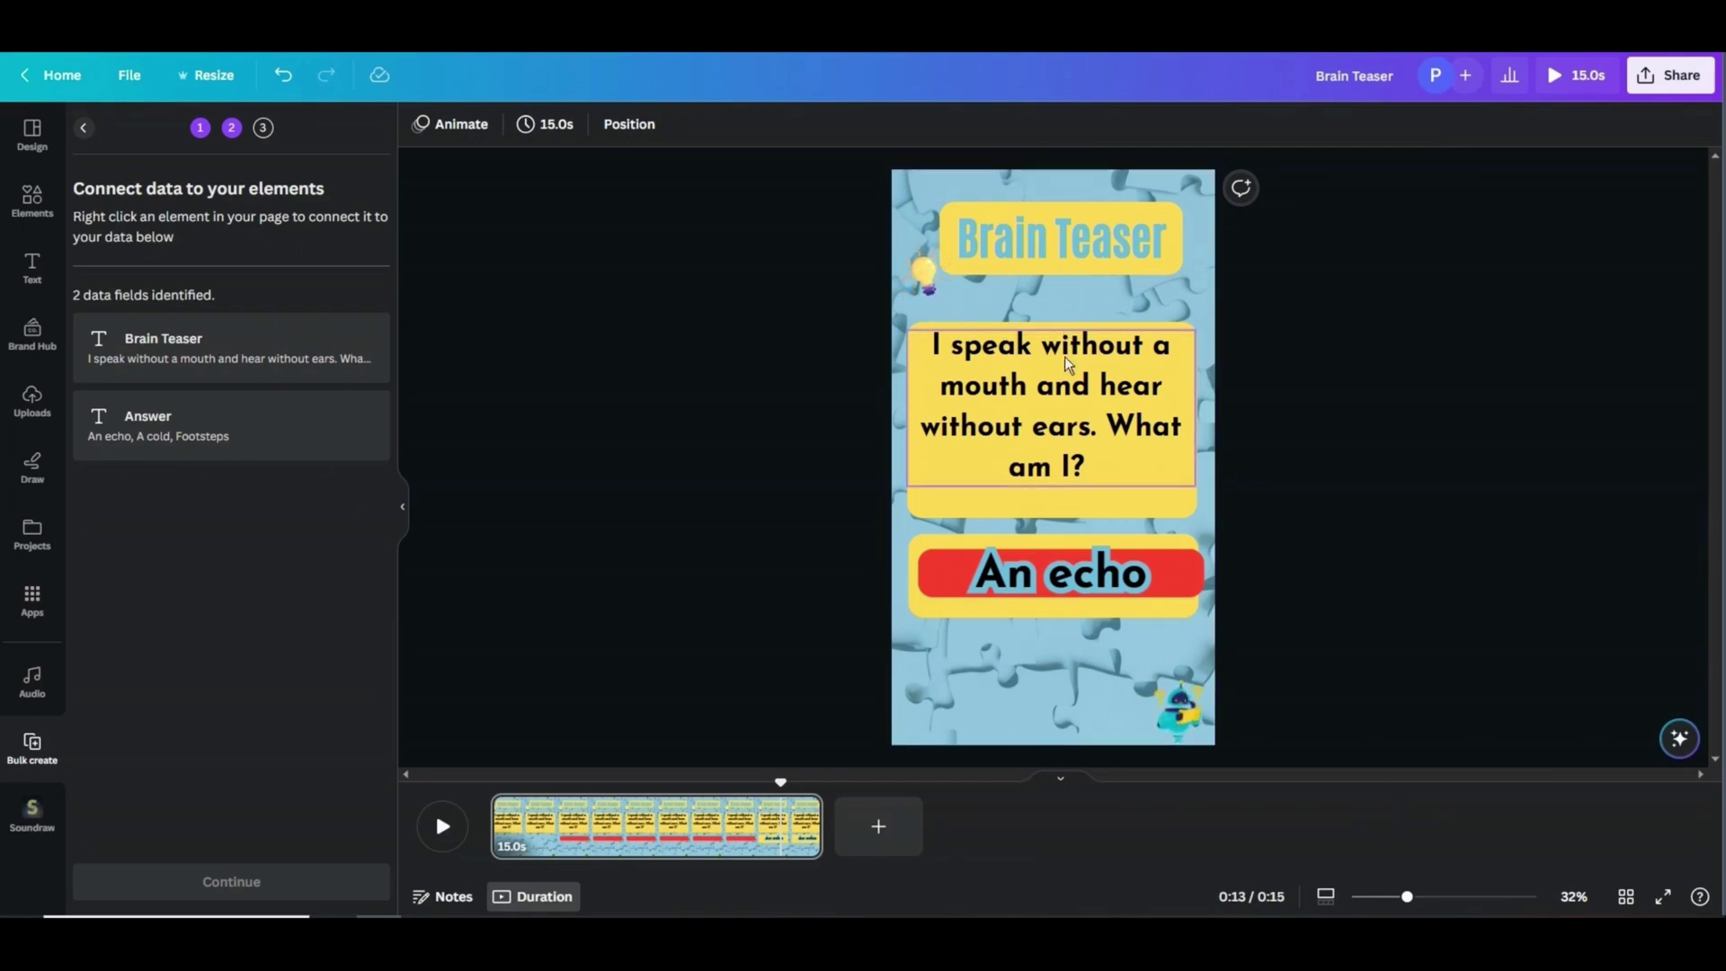
Step: Connect the question text to the Brain Teaser data field
left_click(1050, 393)
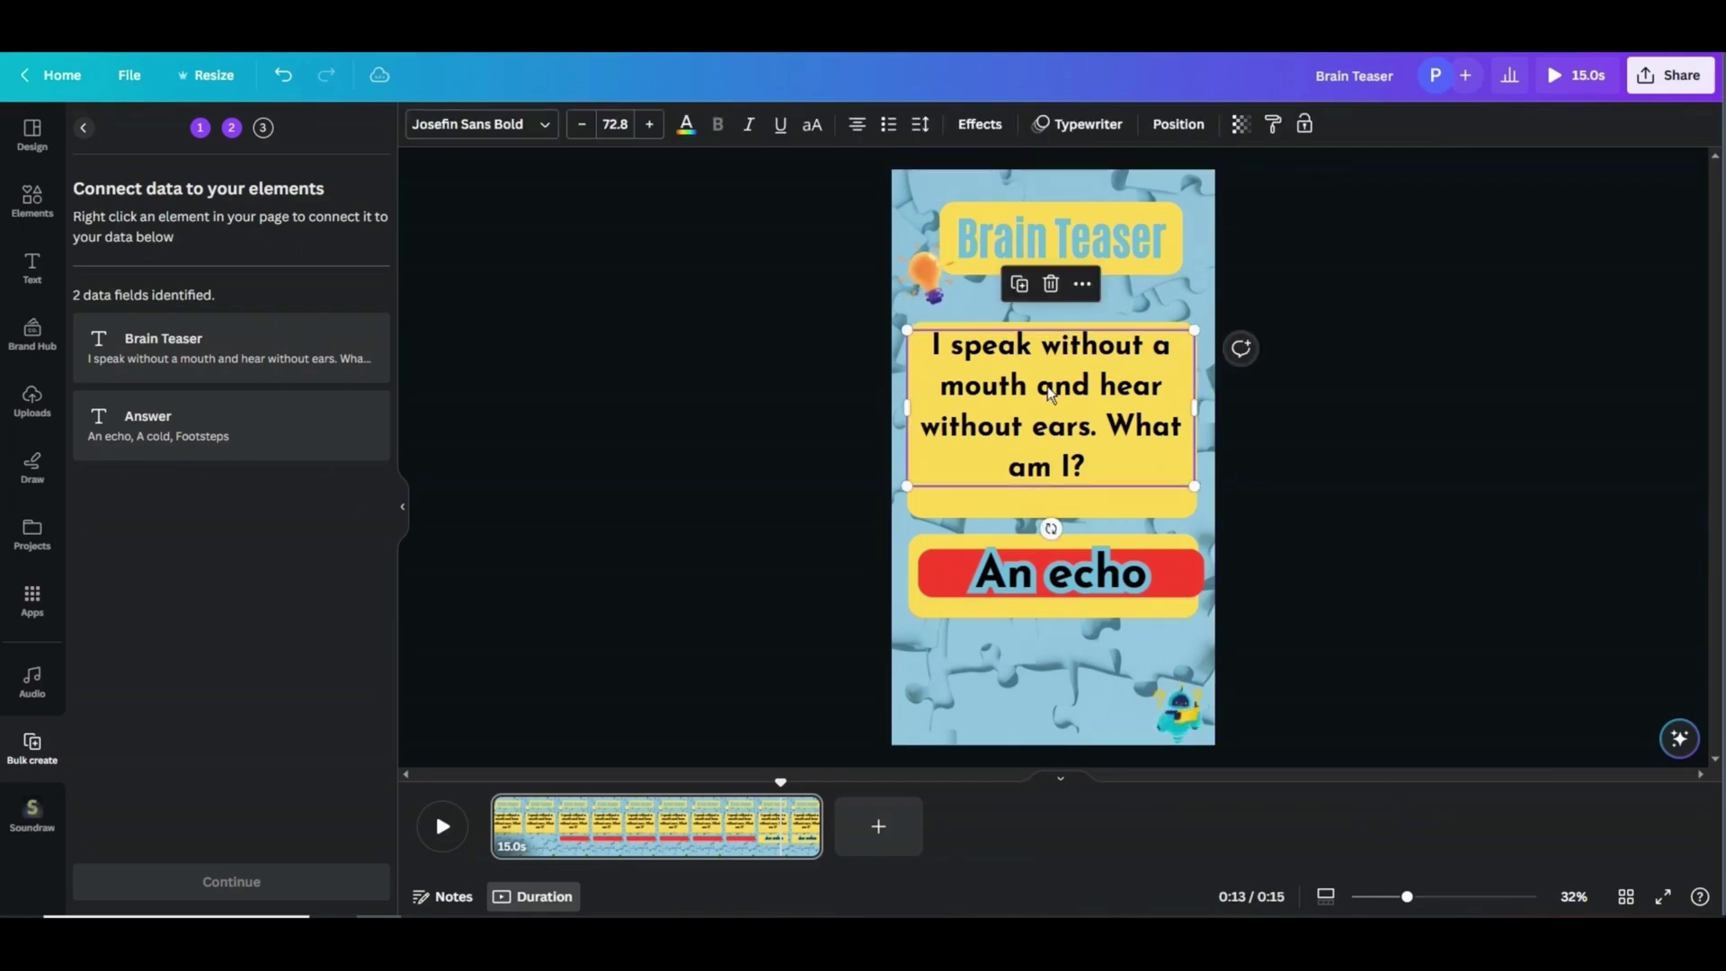
right_click(1051, 394)
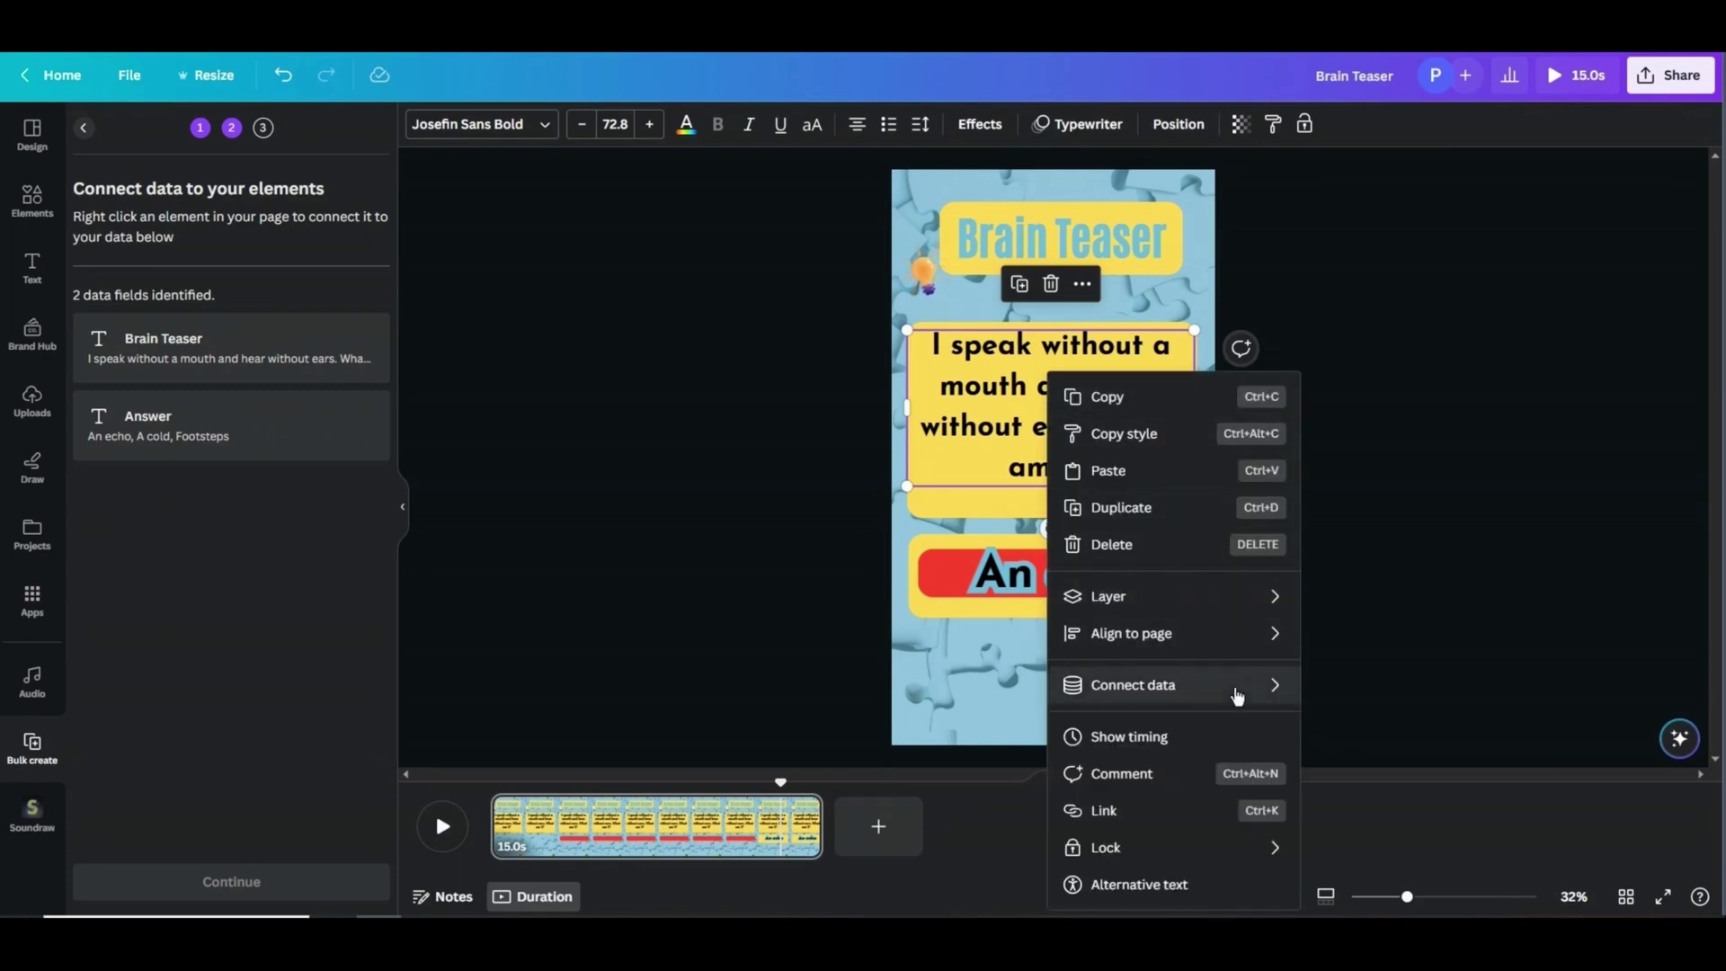
mouse_move(1238, 697)
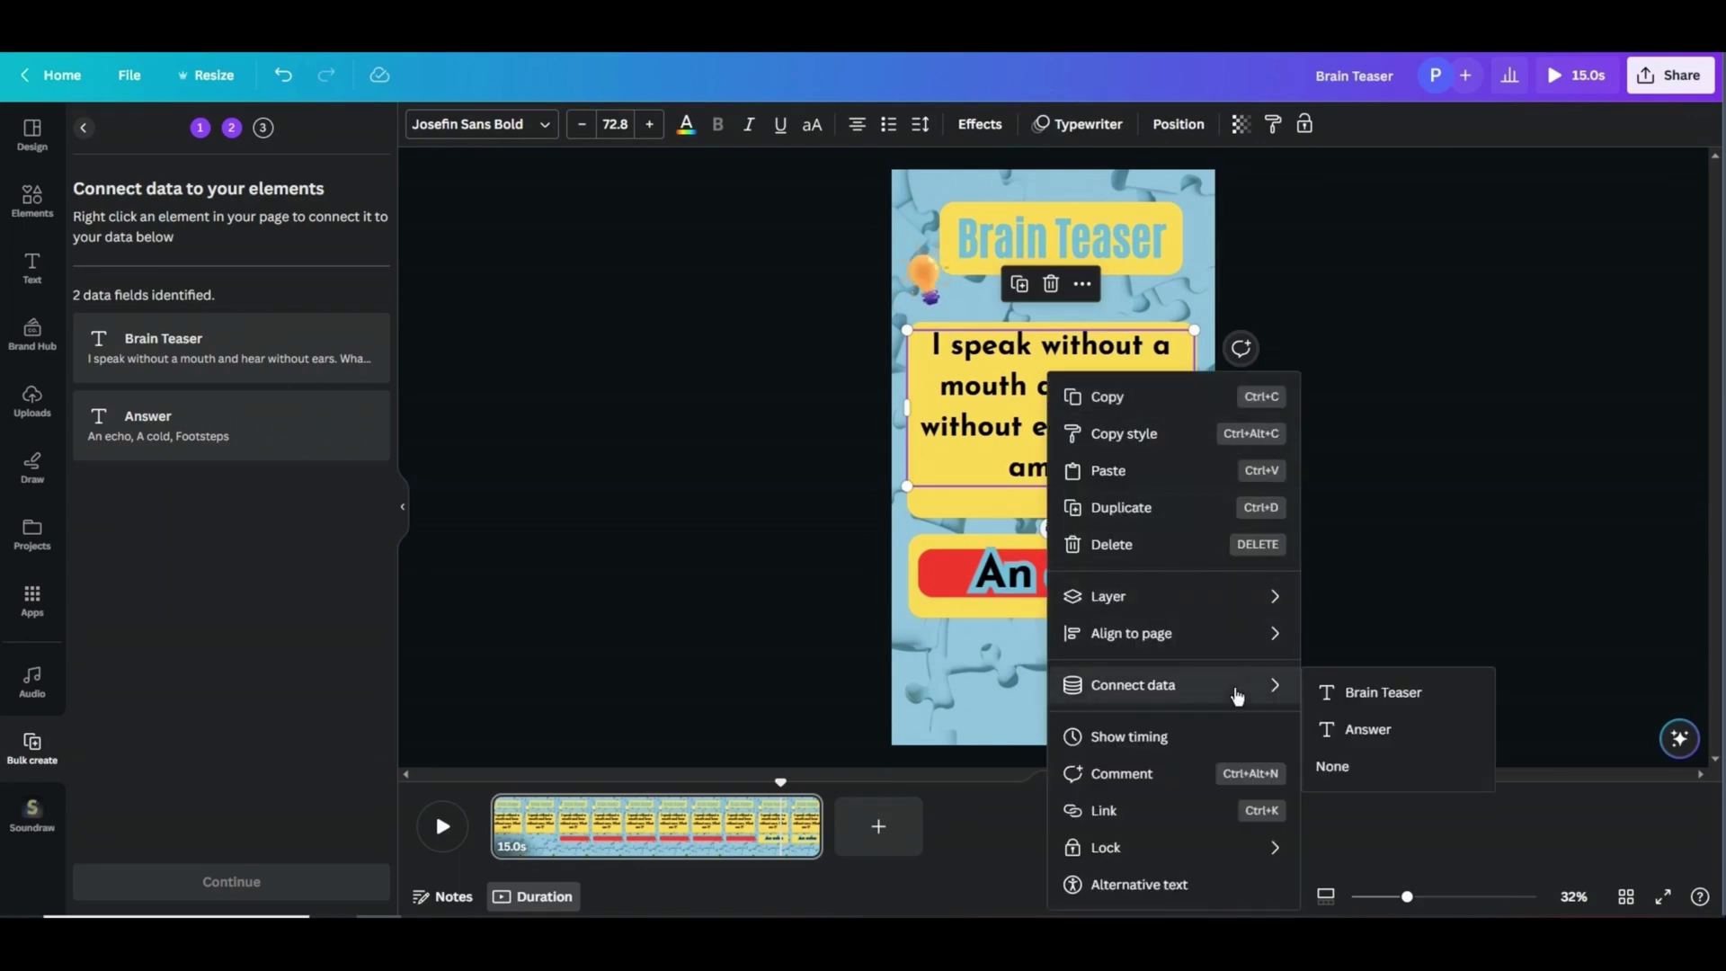
left_click(1431, 707)
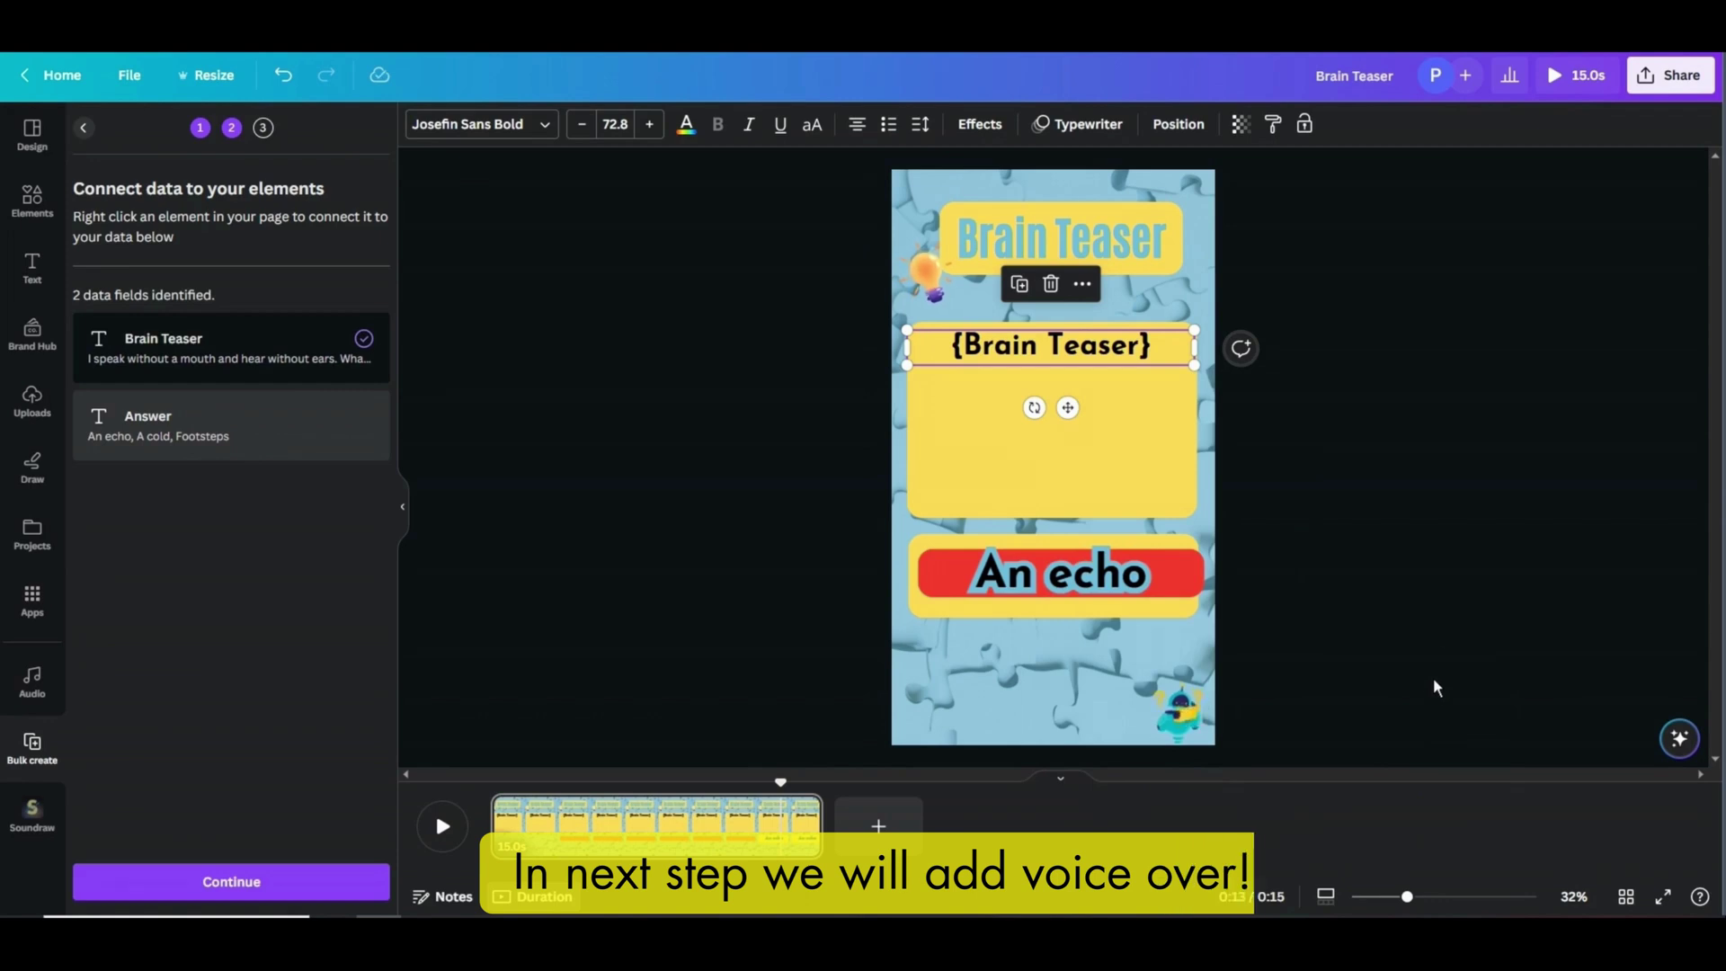
Step: Connect the 'An echo' answer text to the Answer data field
left_click(1062, 575)
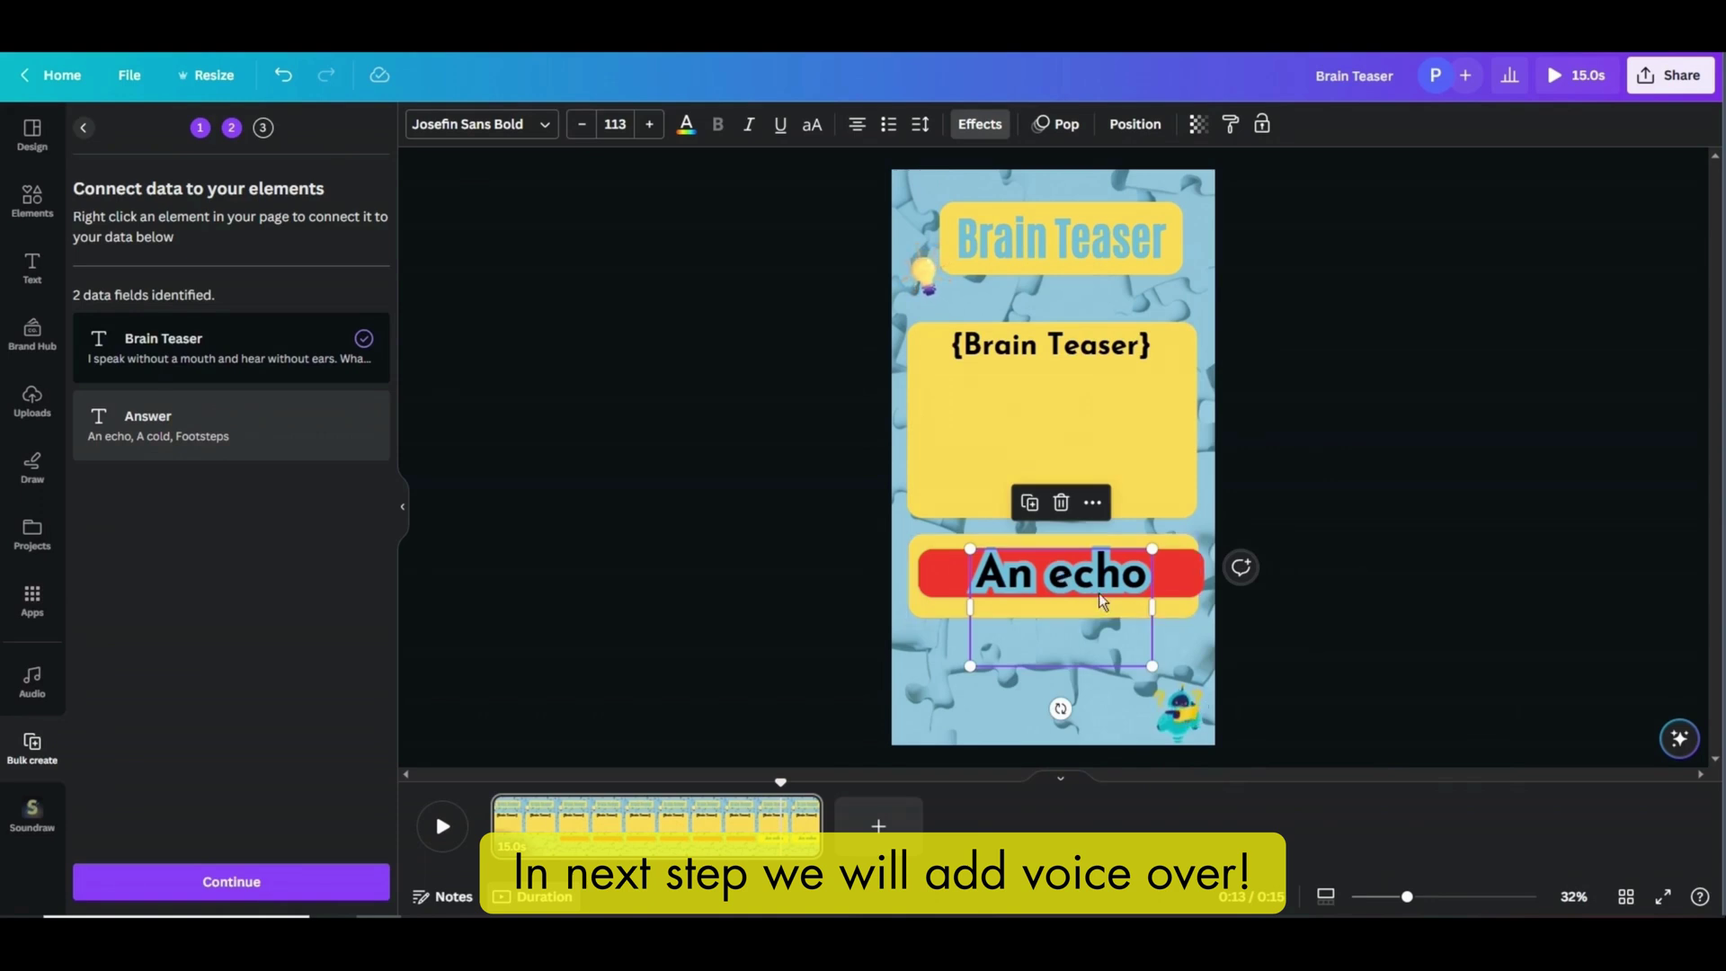
right_click(1097, 579)
mouse_move(1187, 688)
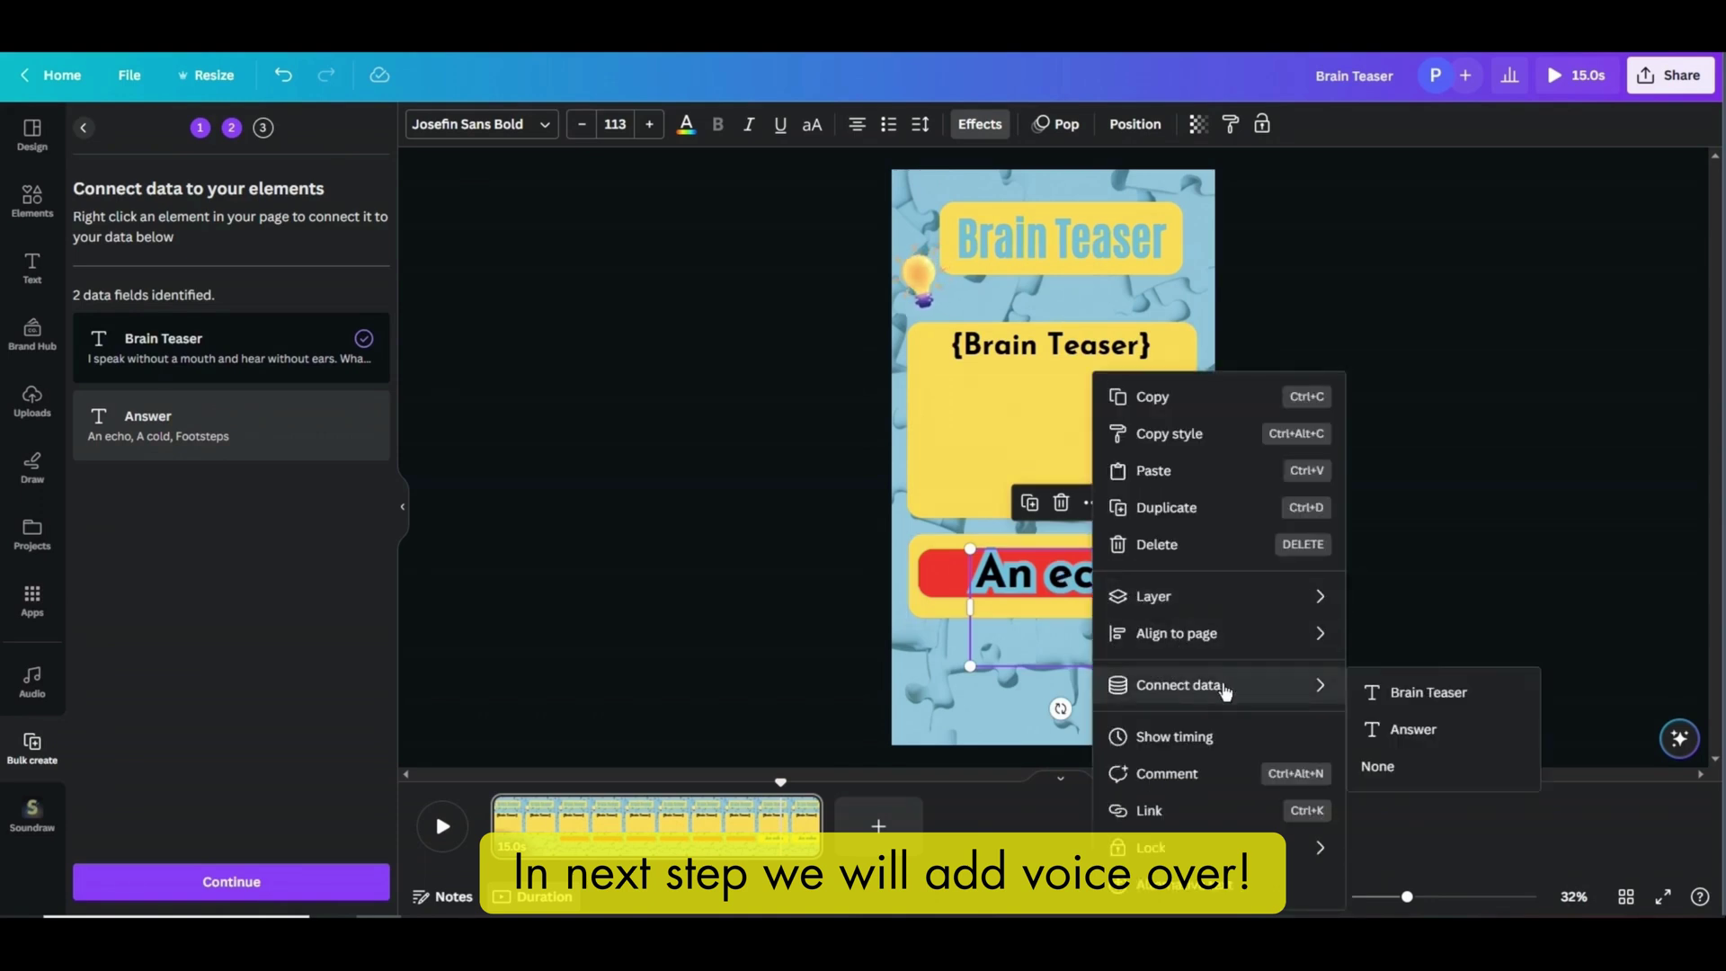
left_click(1442, 732)
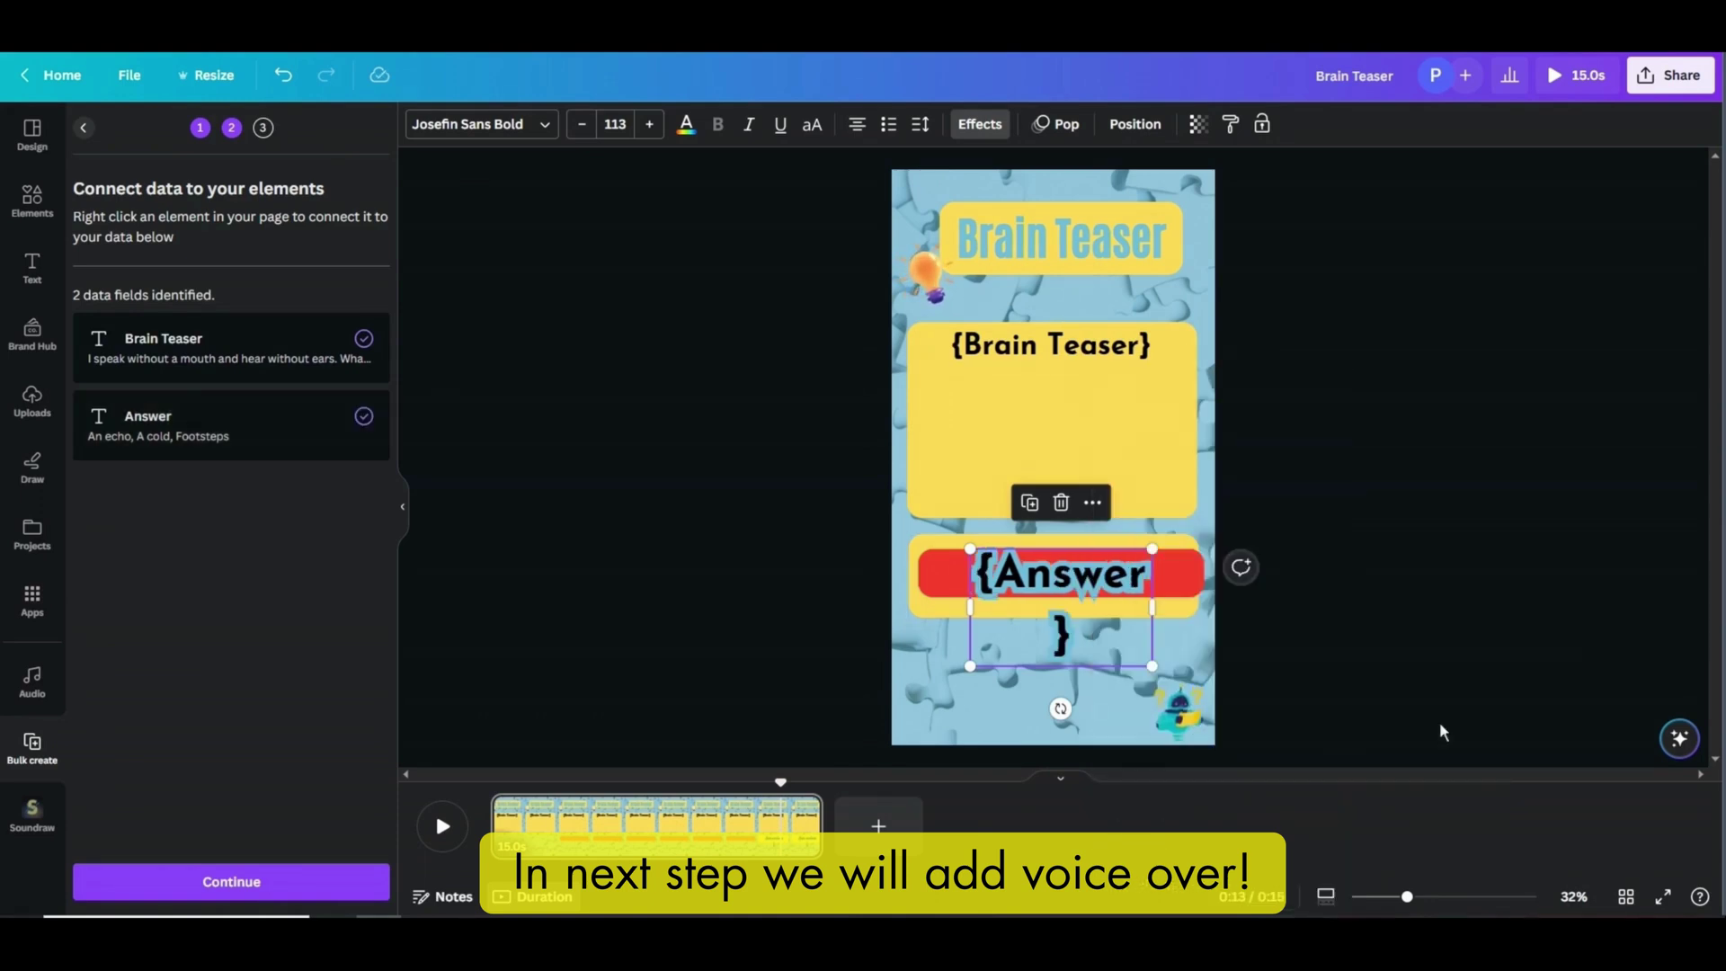
left_click(1442, 732)
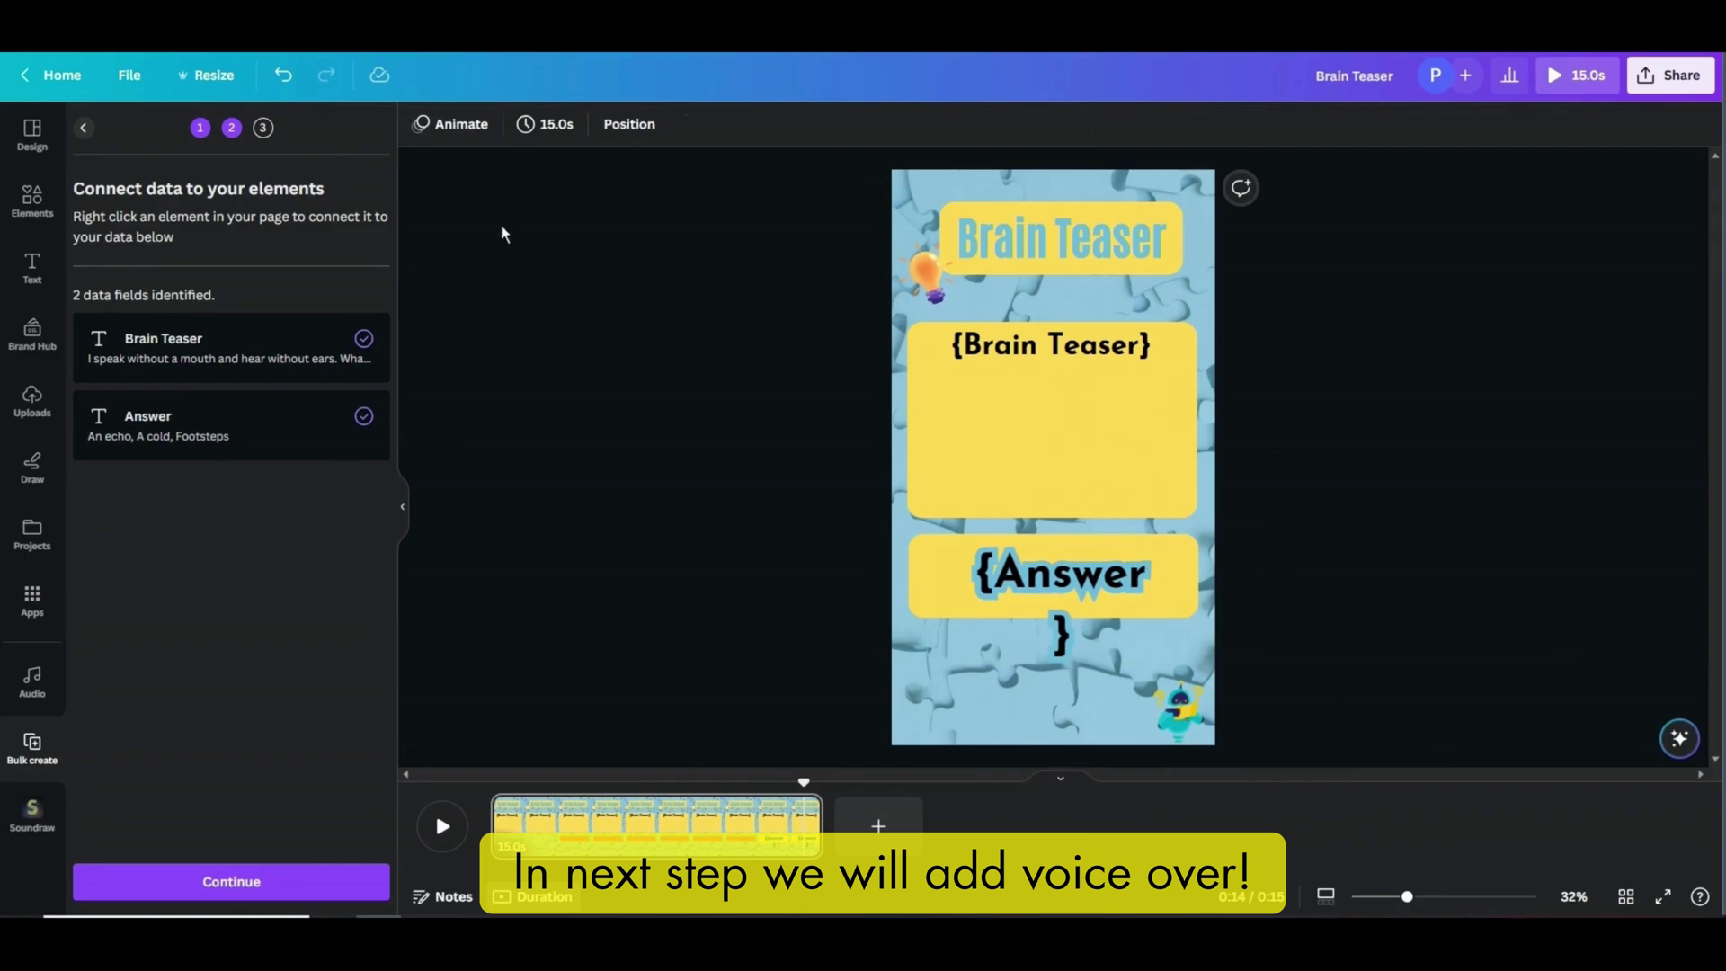
Step: Keep all data rows checked and generate the 86 Brain Teaser pages
left_click(233, 883)
scroll(148, 540, "down", 5)
scroll(101, 482, "down", 12)
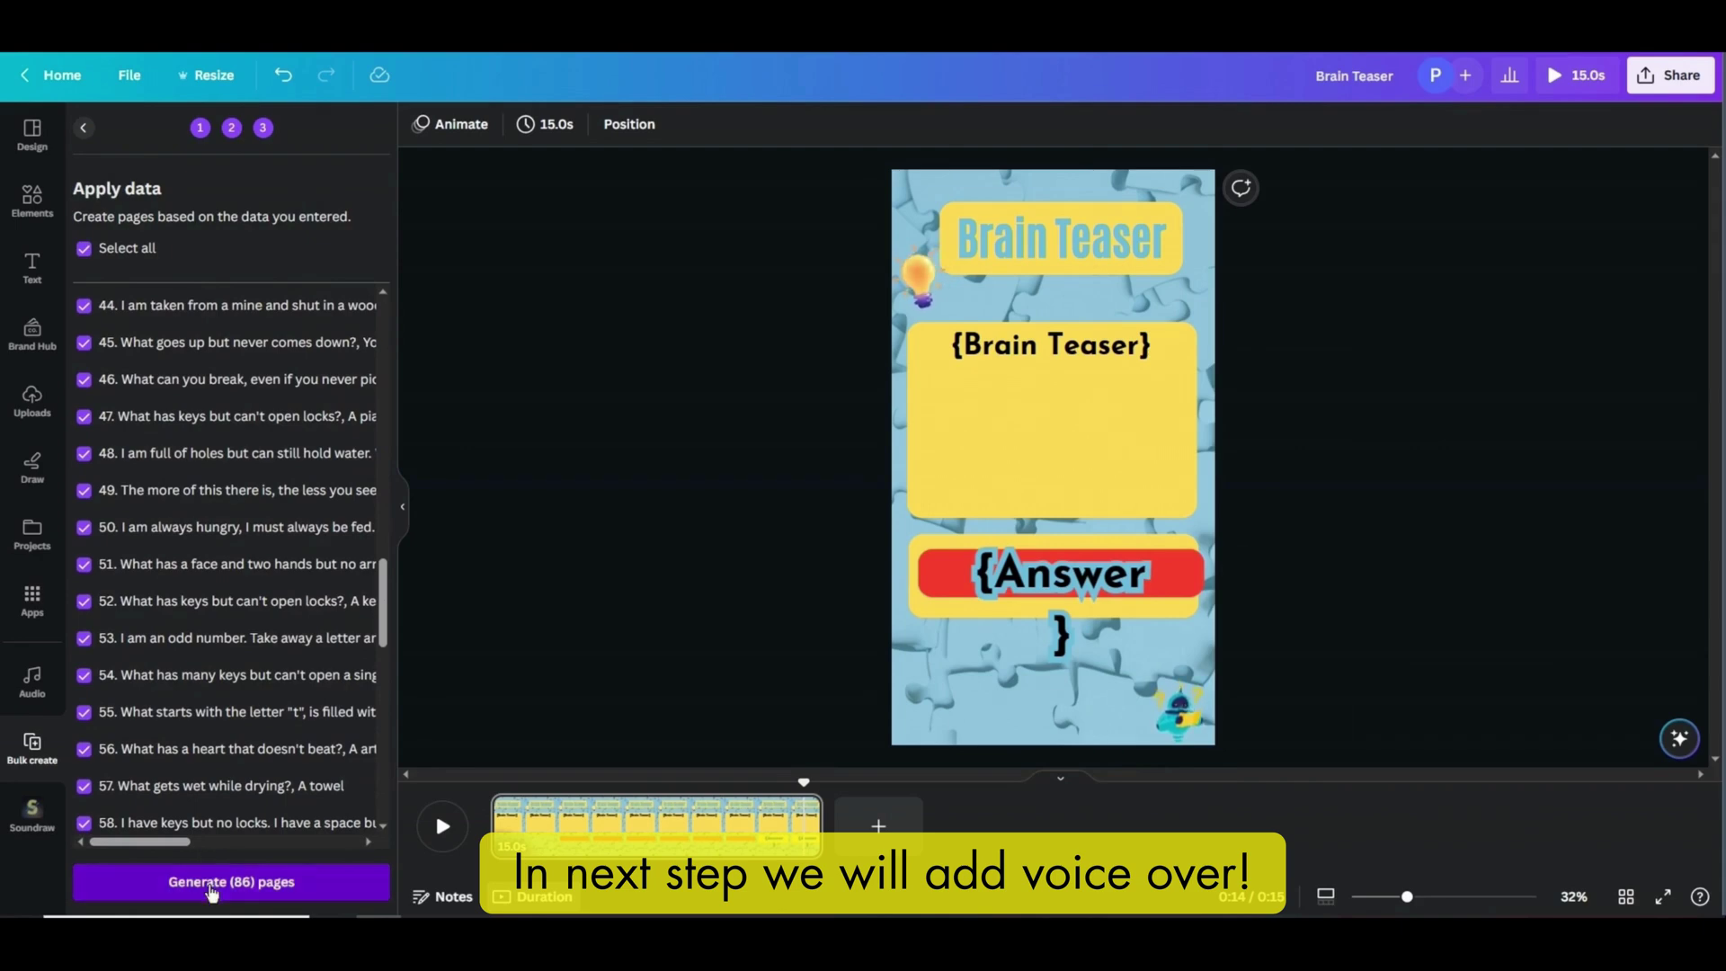
left_click(212, 885)
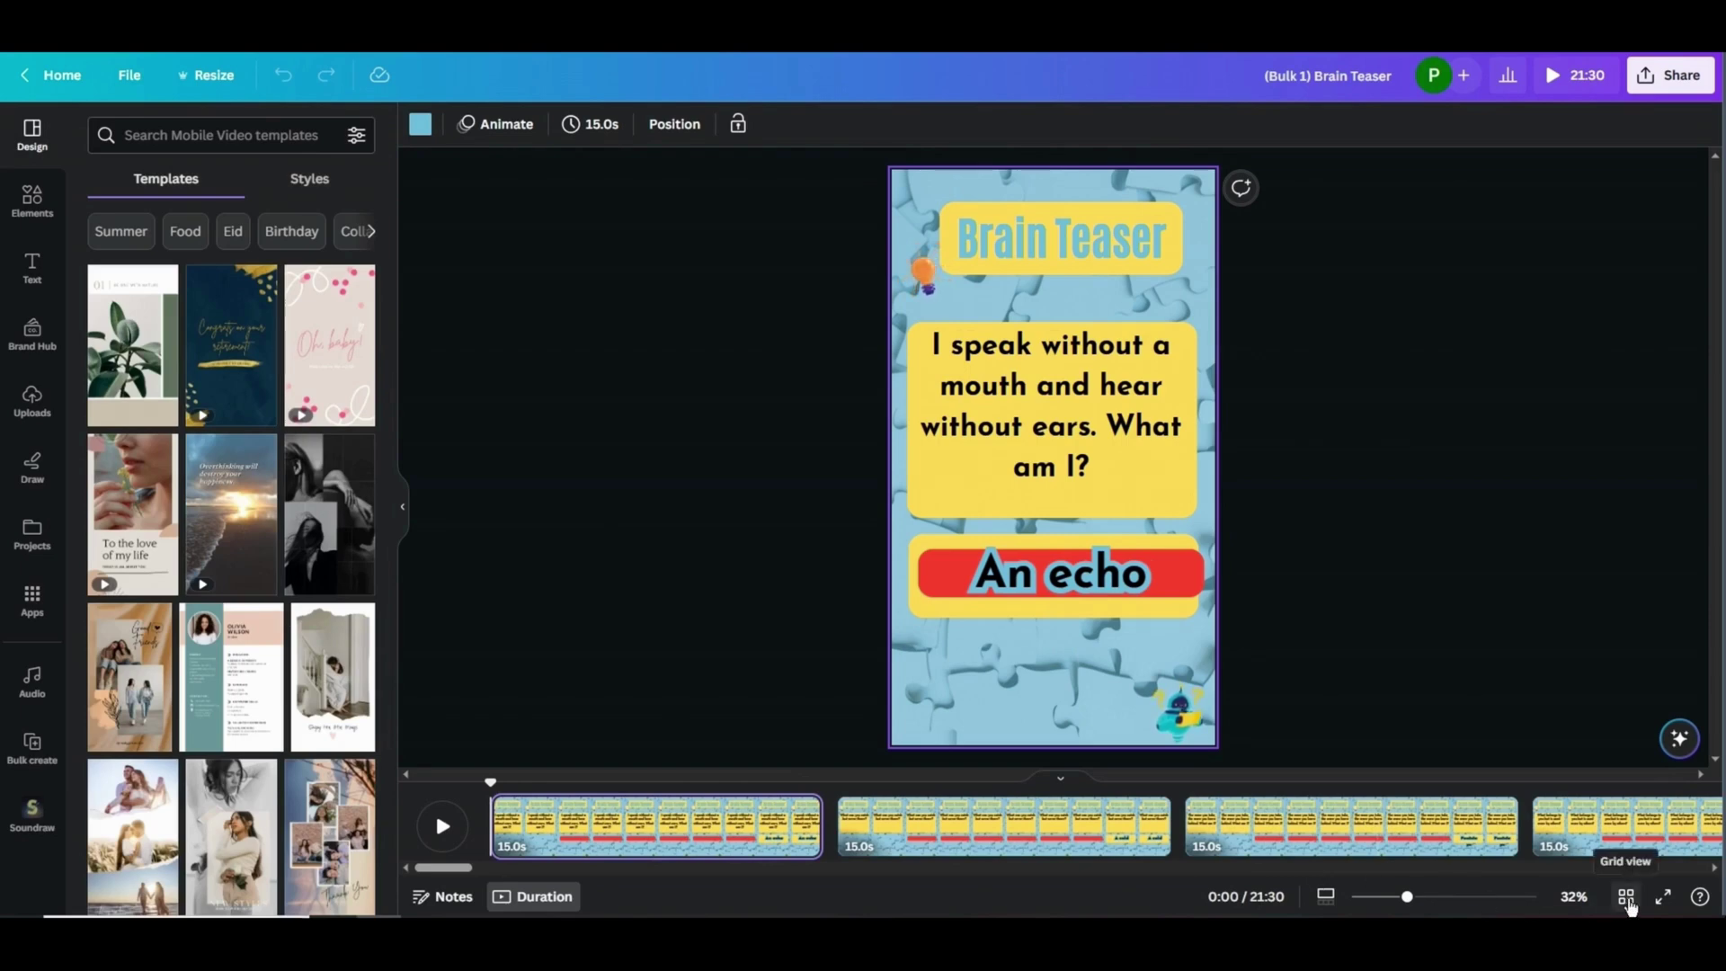
Step: Open page 5 from grid view and select its long pencil-lead question text
key("ctrl+alt+g")
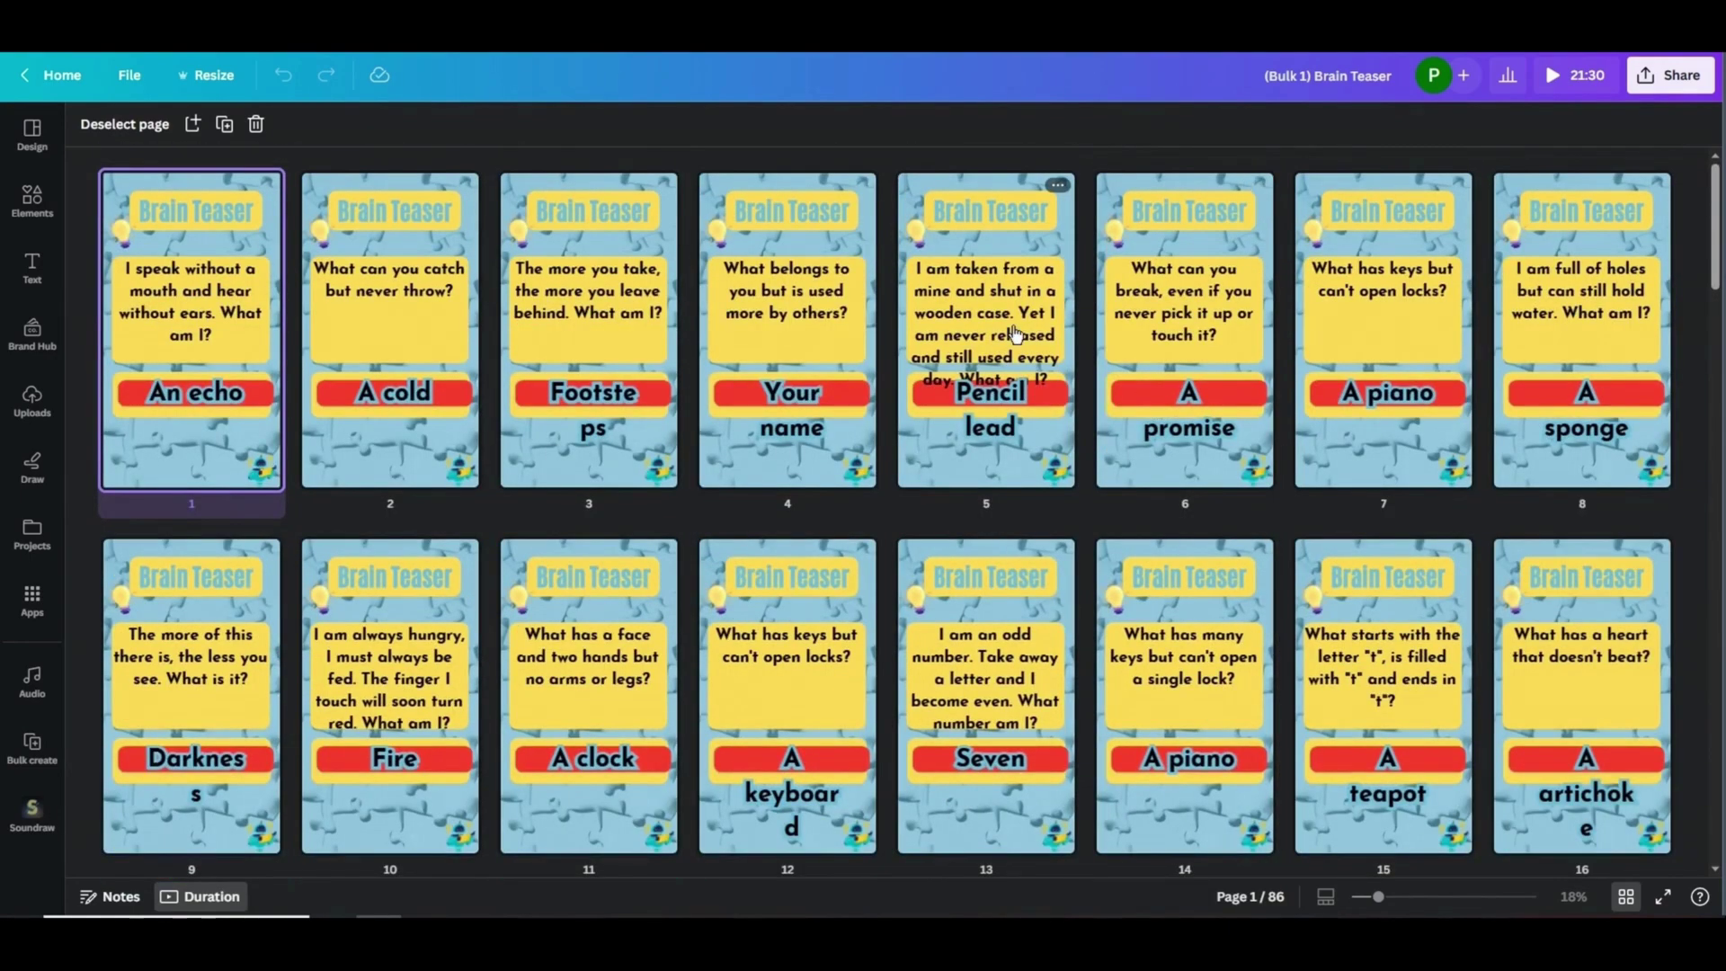
left_click(1007, 322)
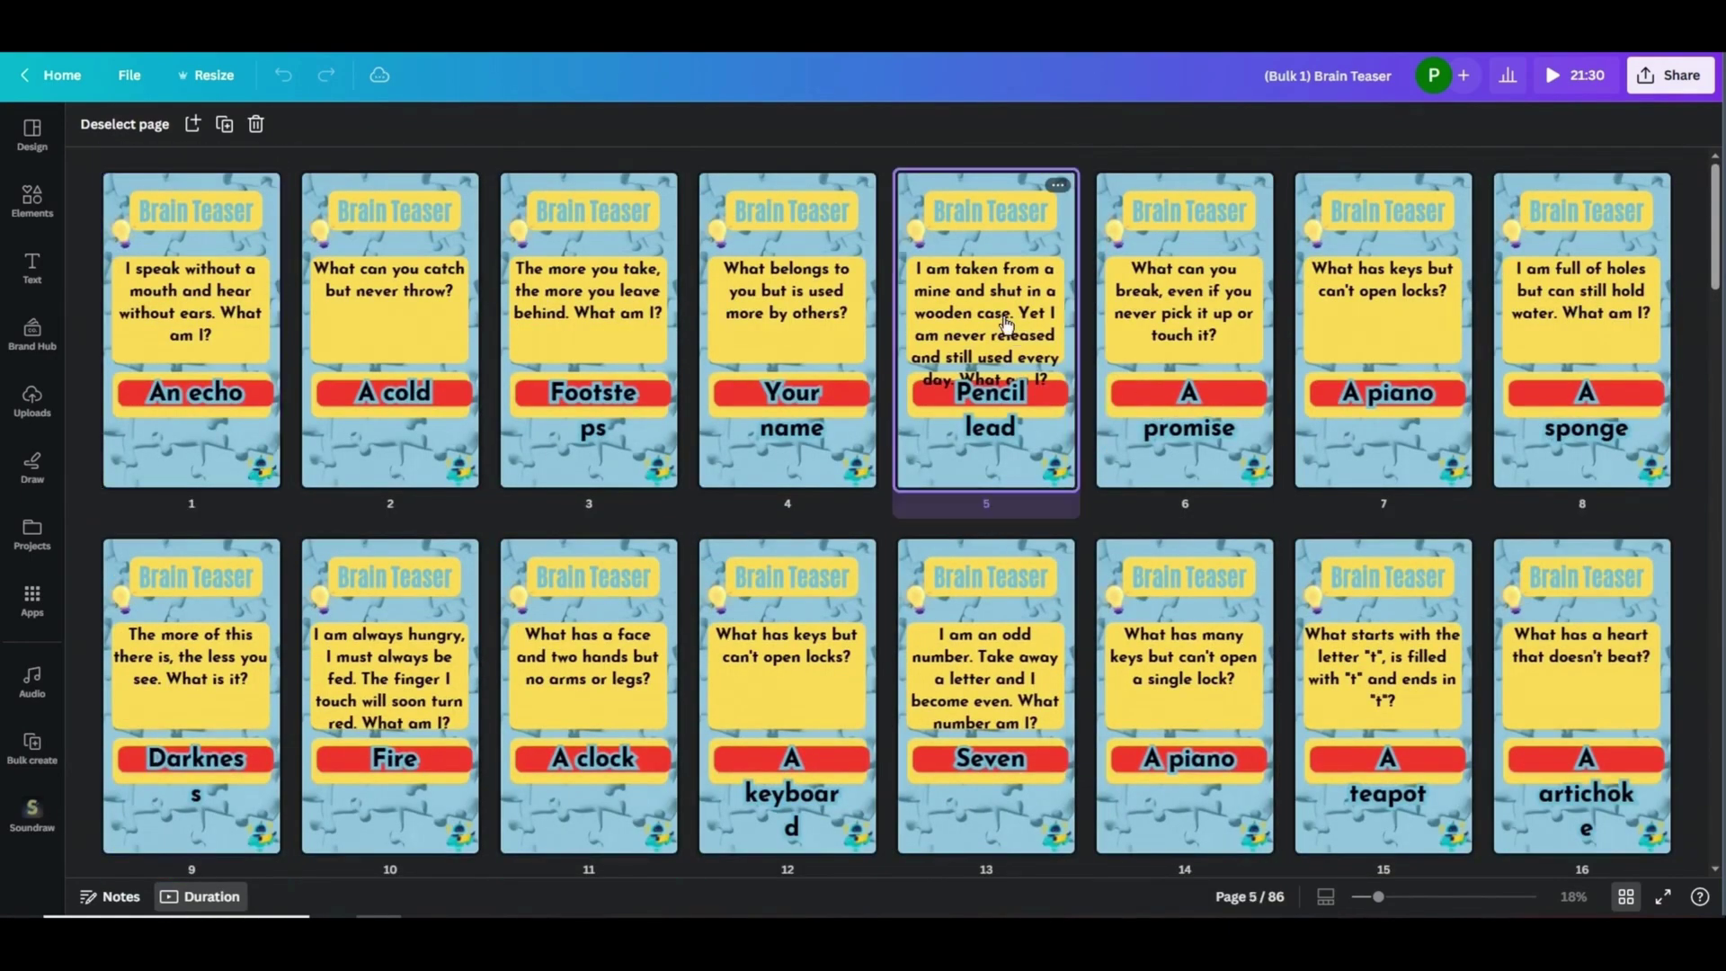
double_click(1007, 322)
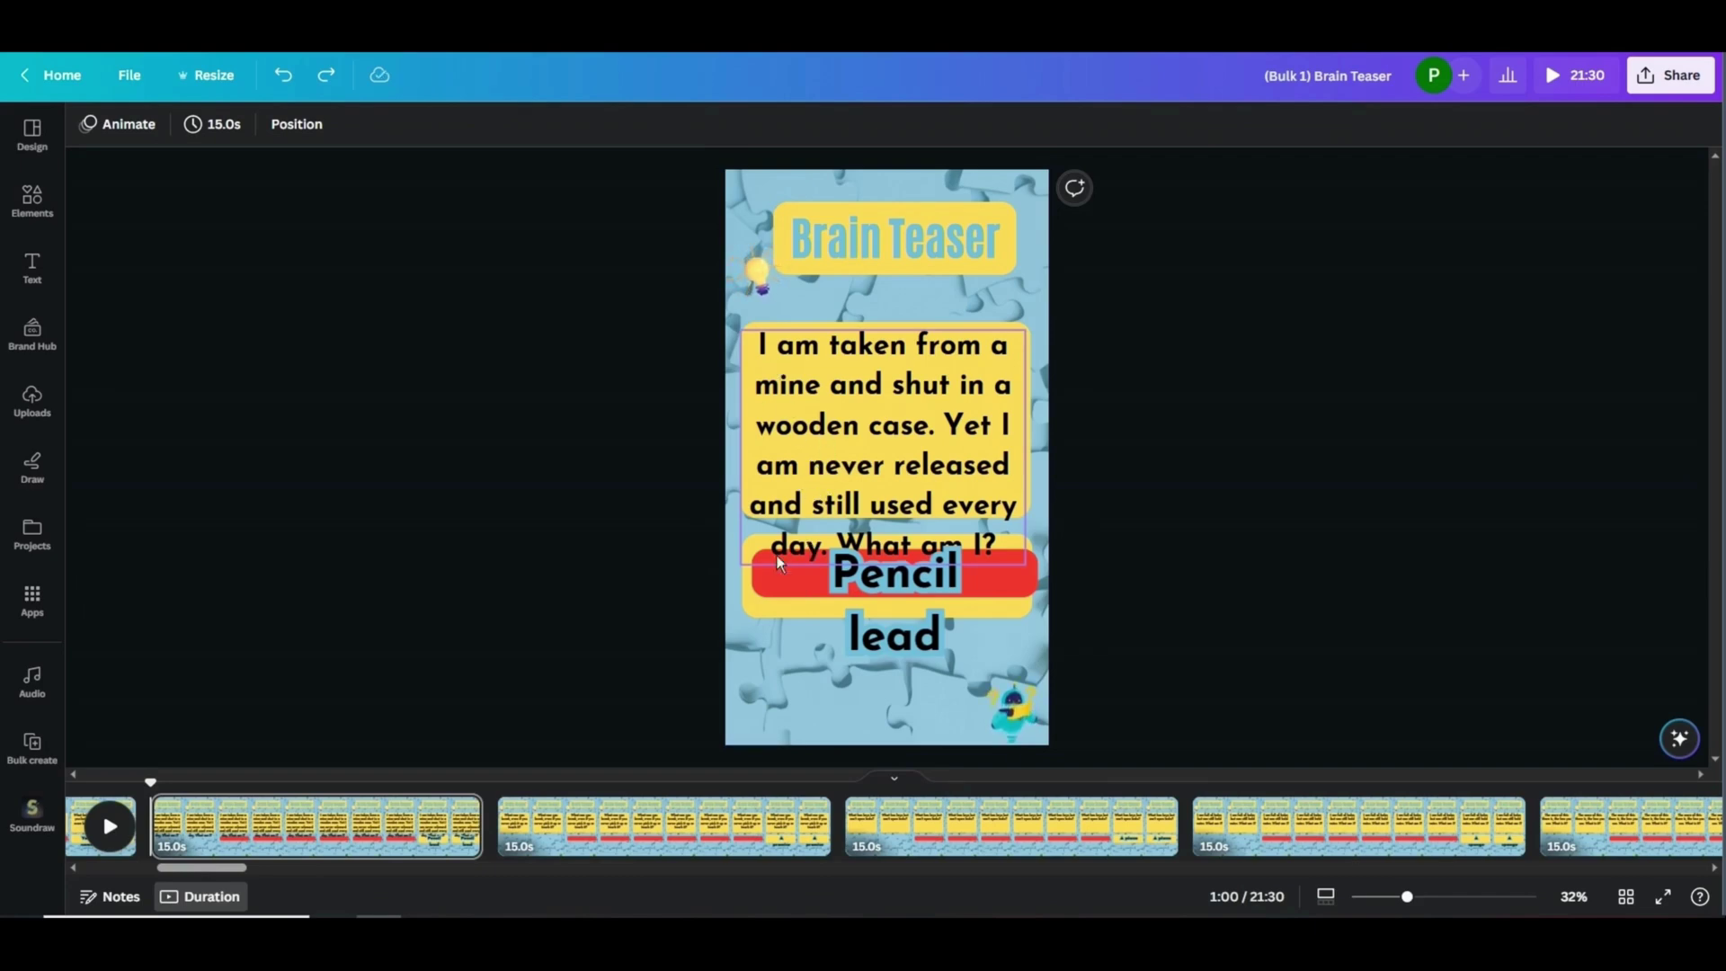
left_click(876, 474)
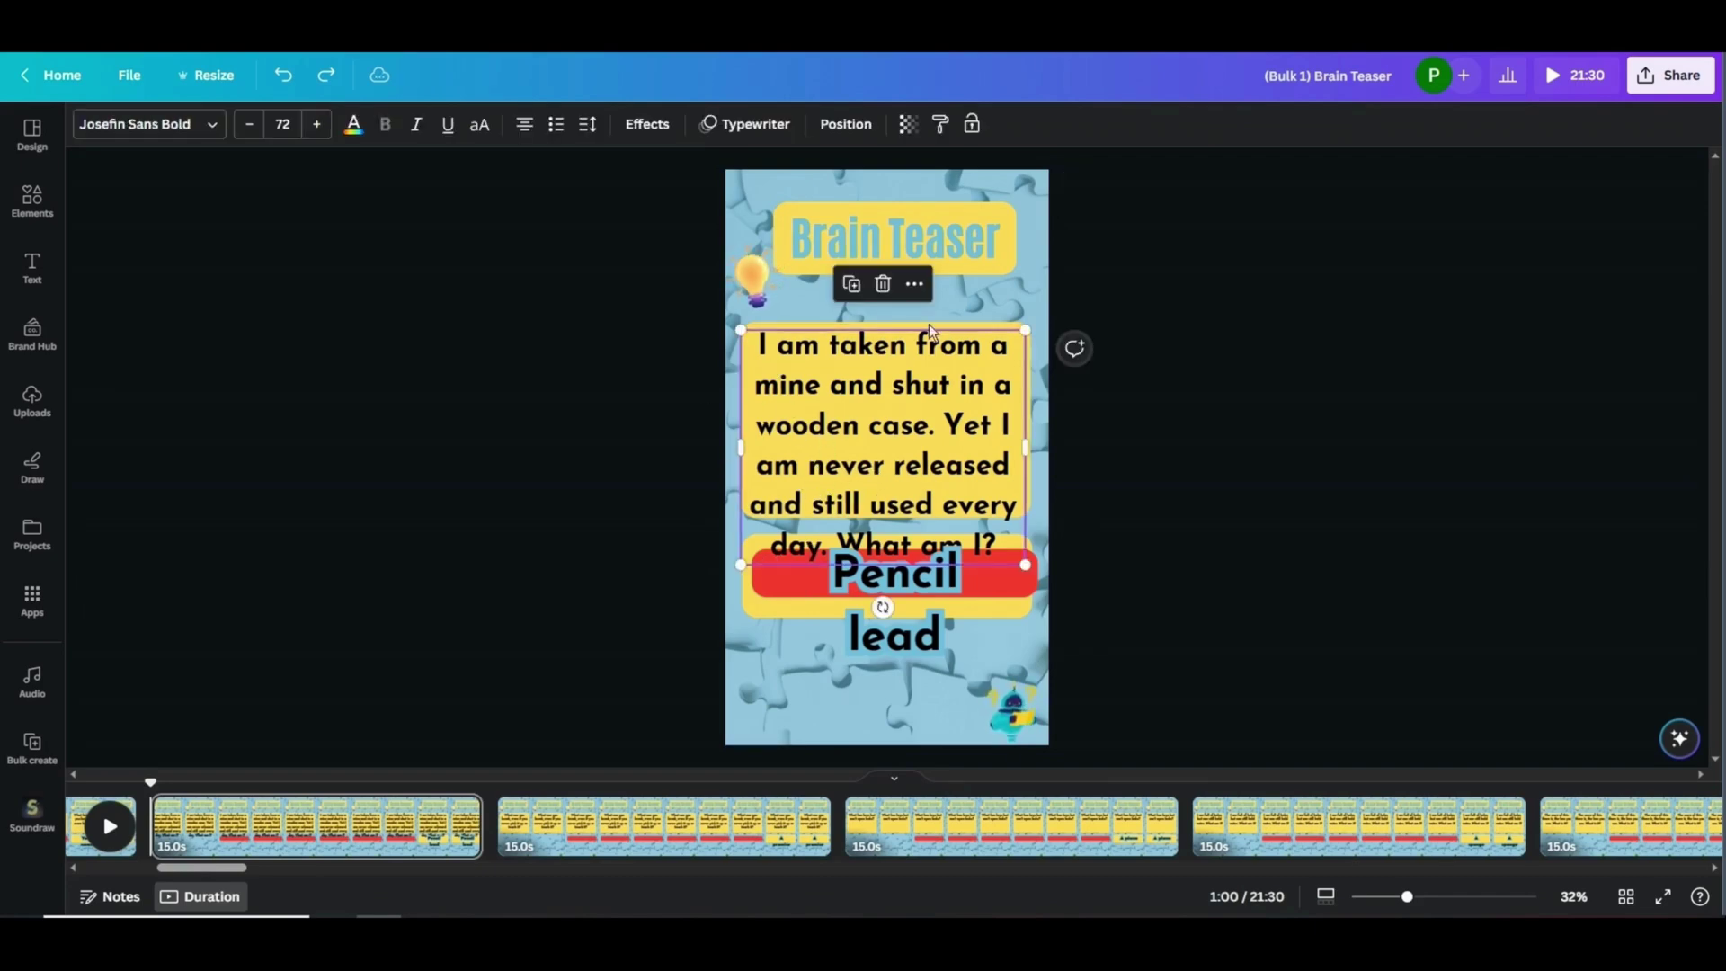
Step: Reduce page 5's question font size to 61 so it clears the answer bar
left_click(249, 124)
left_click(249, 124)
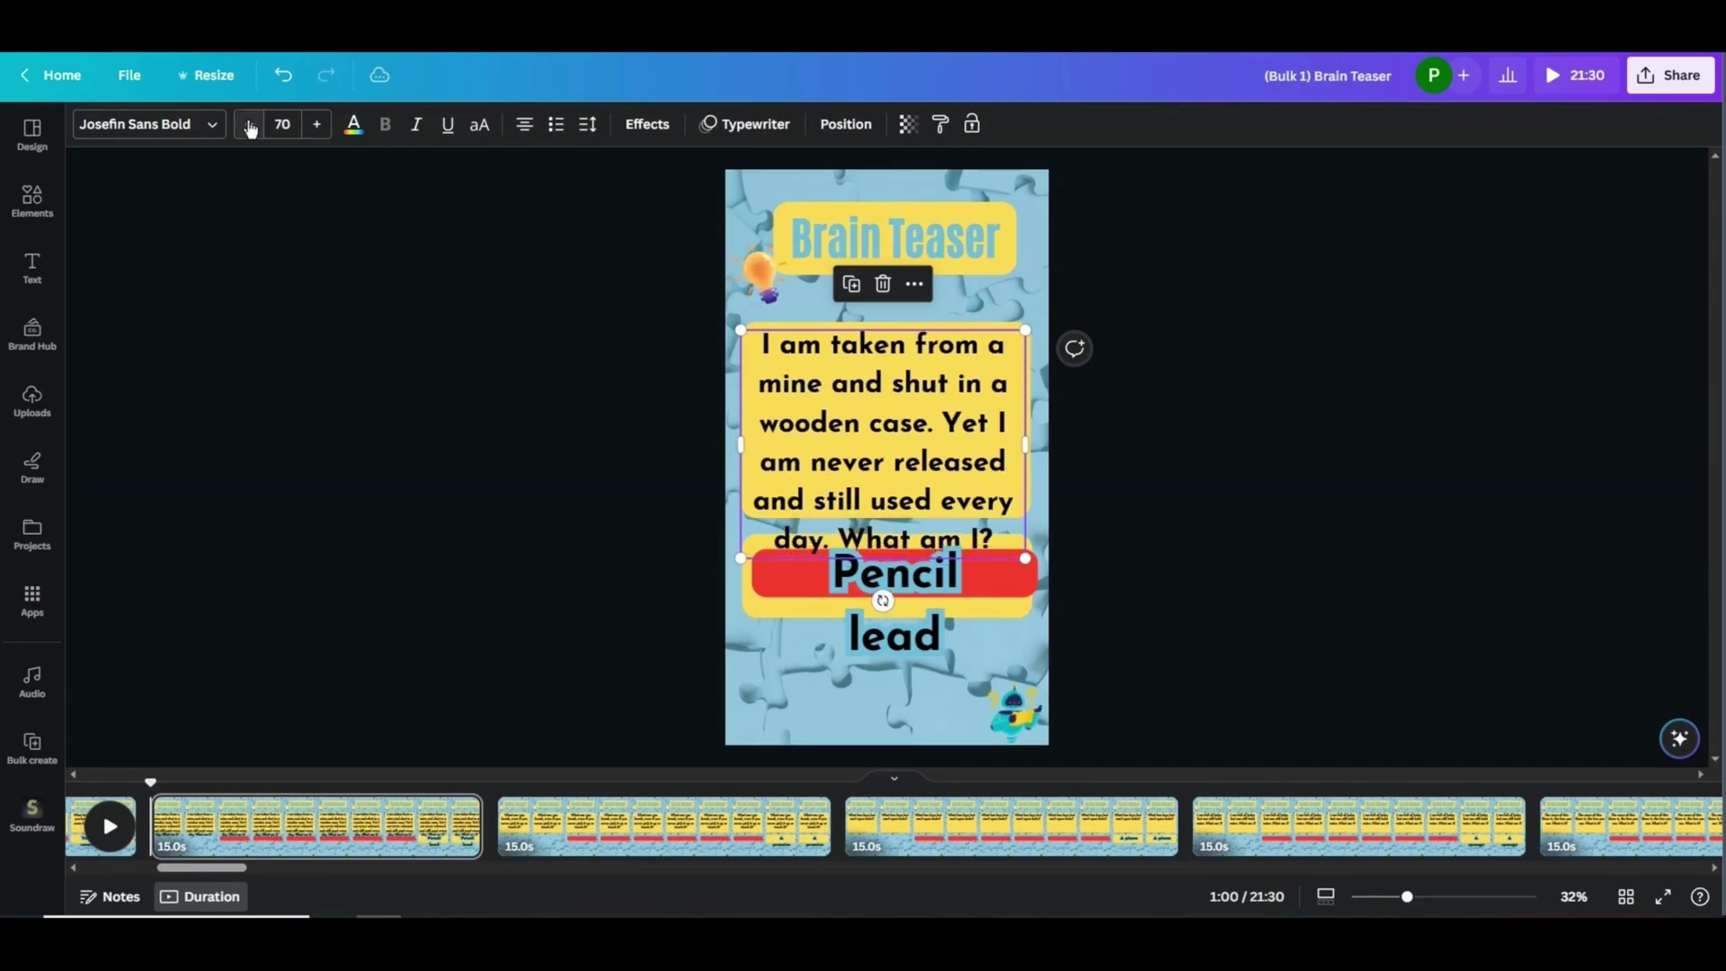
left_click(249, 124)
left_click(249, 124)
left_click(249, 124)
left_click(250, 125)
left_click(250, 126)
left_click(250, 125)
left_click(250, 126)
left_click(249, 125)
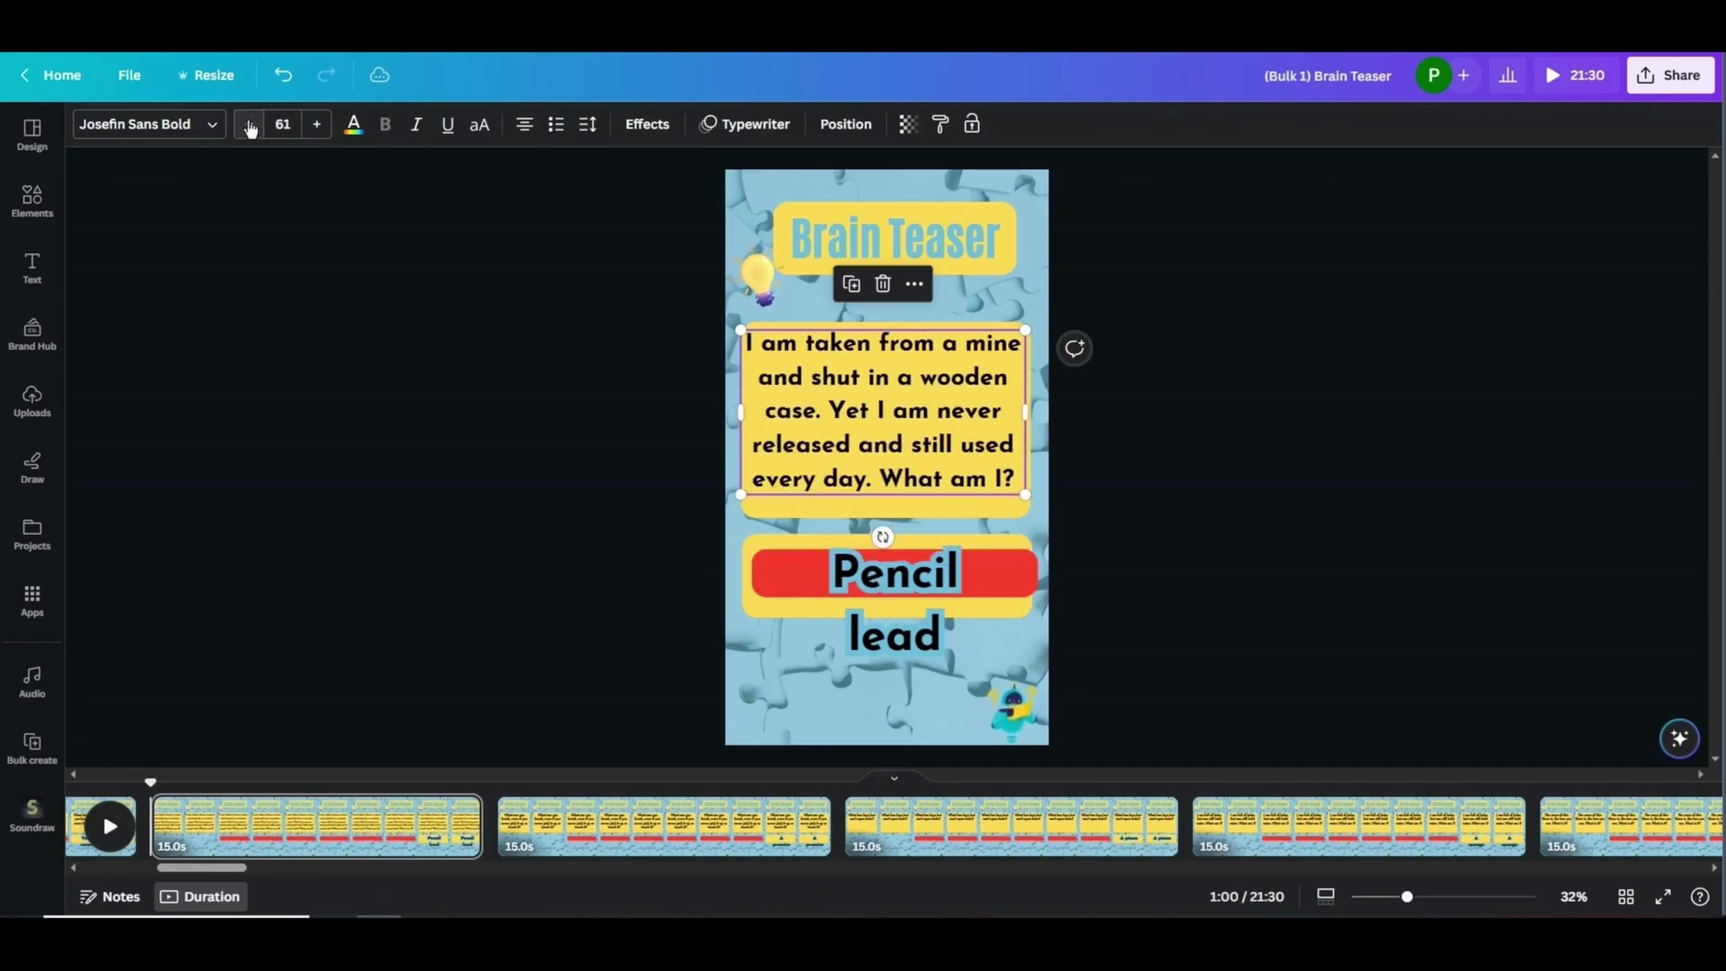
left_click(250, 126)
left_click(491, 390)
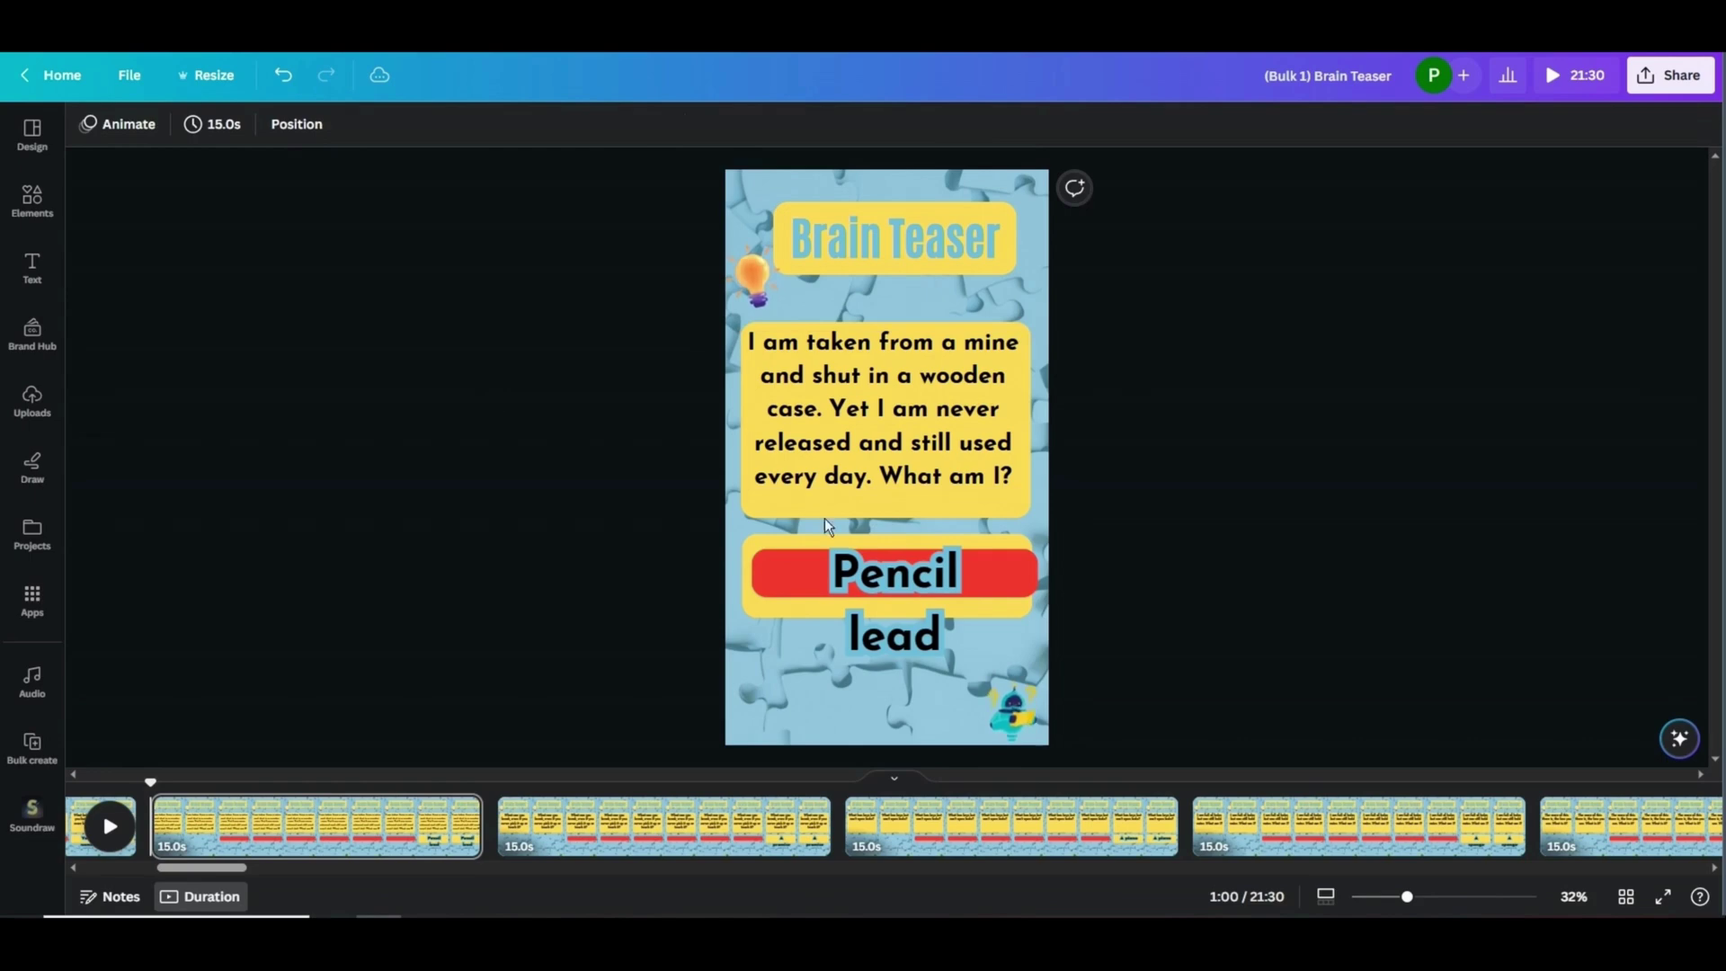
Step: Widen the 'Pencil lead' answer box so it fits on one line
left_click(979, 602)
left_click_drag(984, 603, 1025, 604)
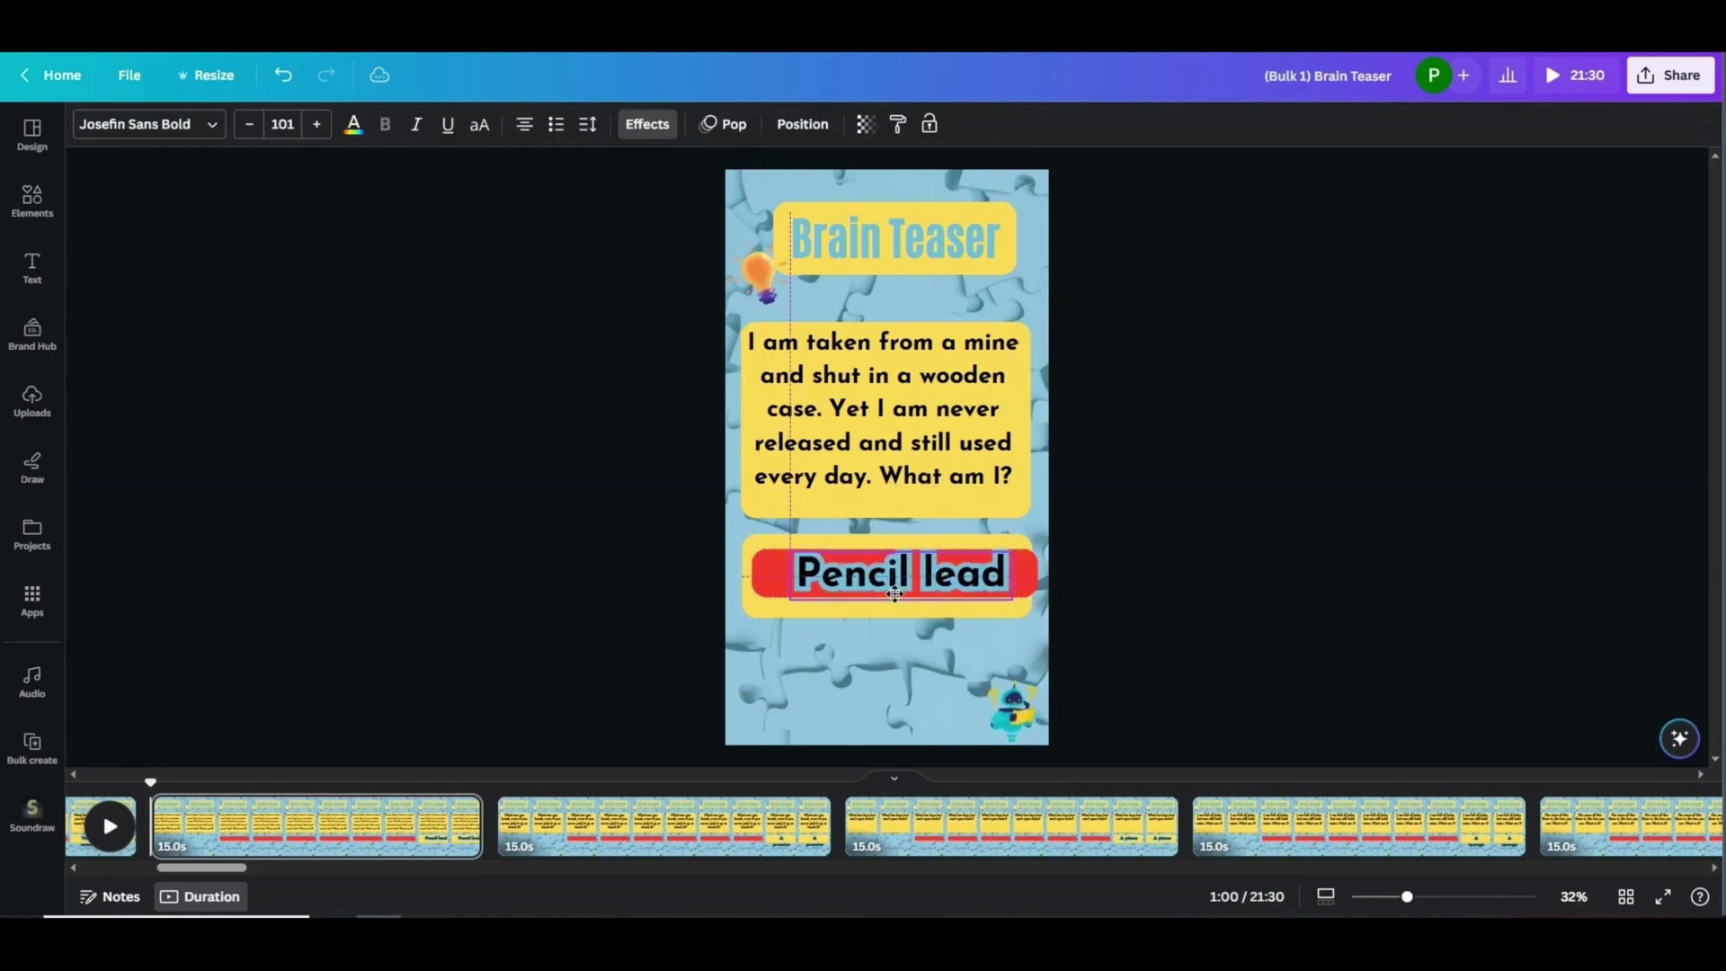
left_click(995, 805)
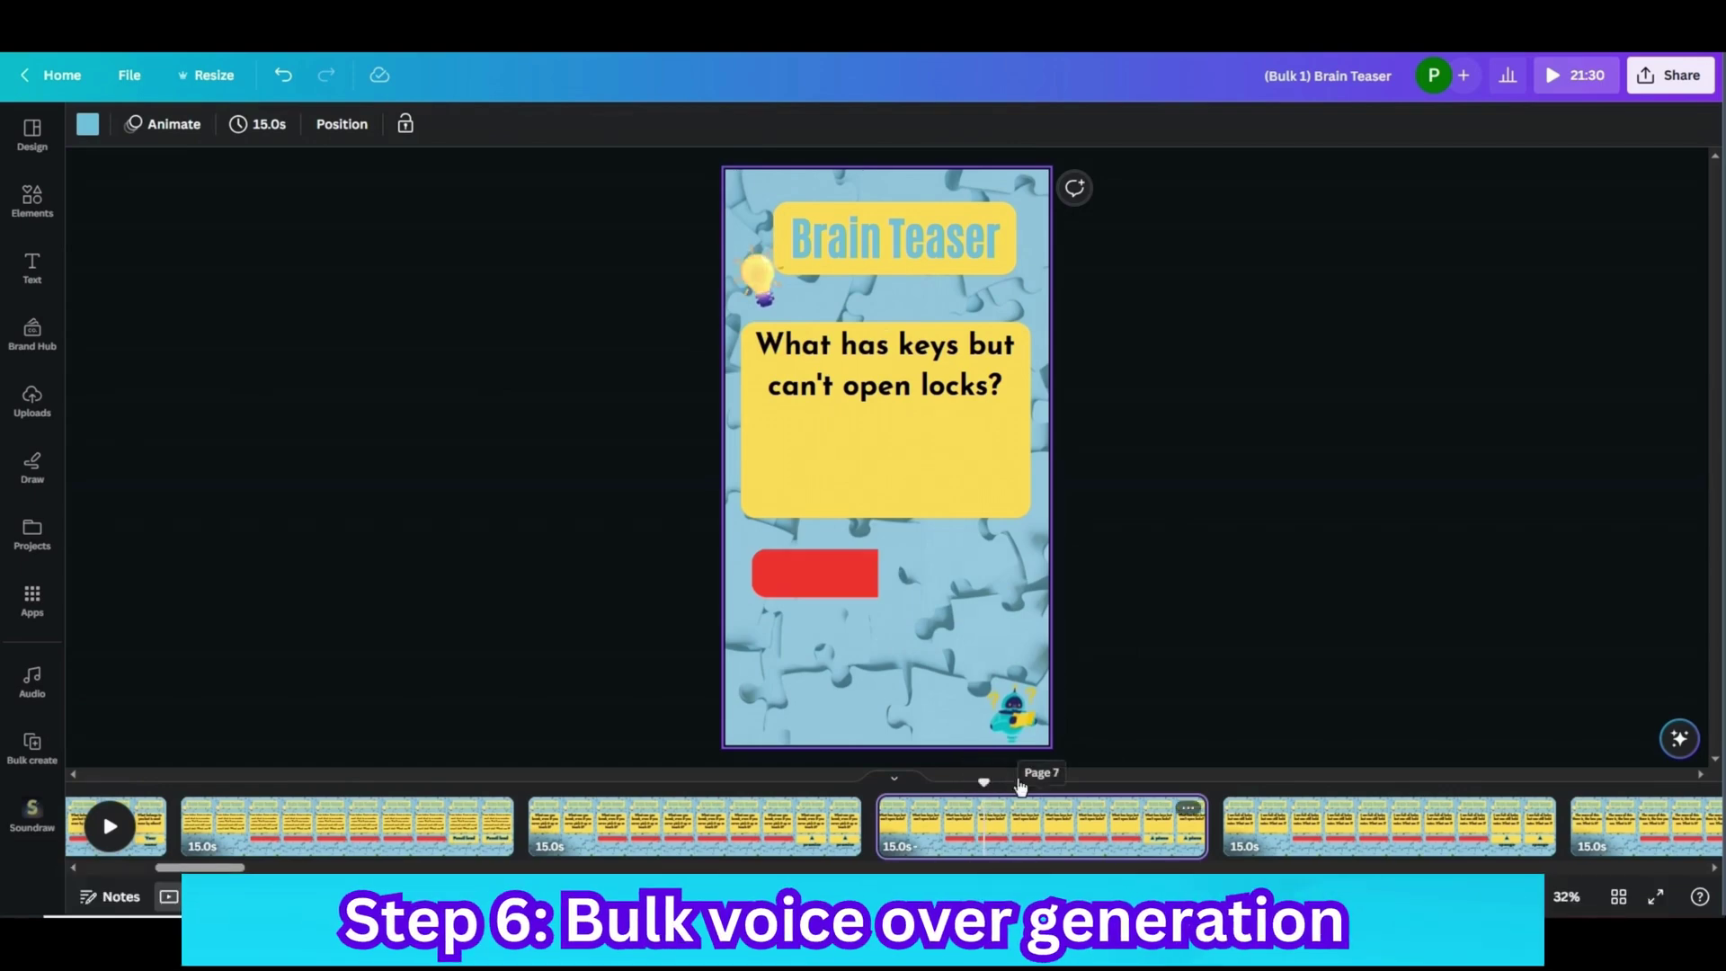
Step: Scrub page 5's timeline to confirm the answer bar appears only partway through
left_click(367, 822)
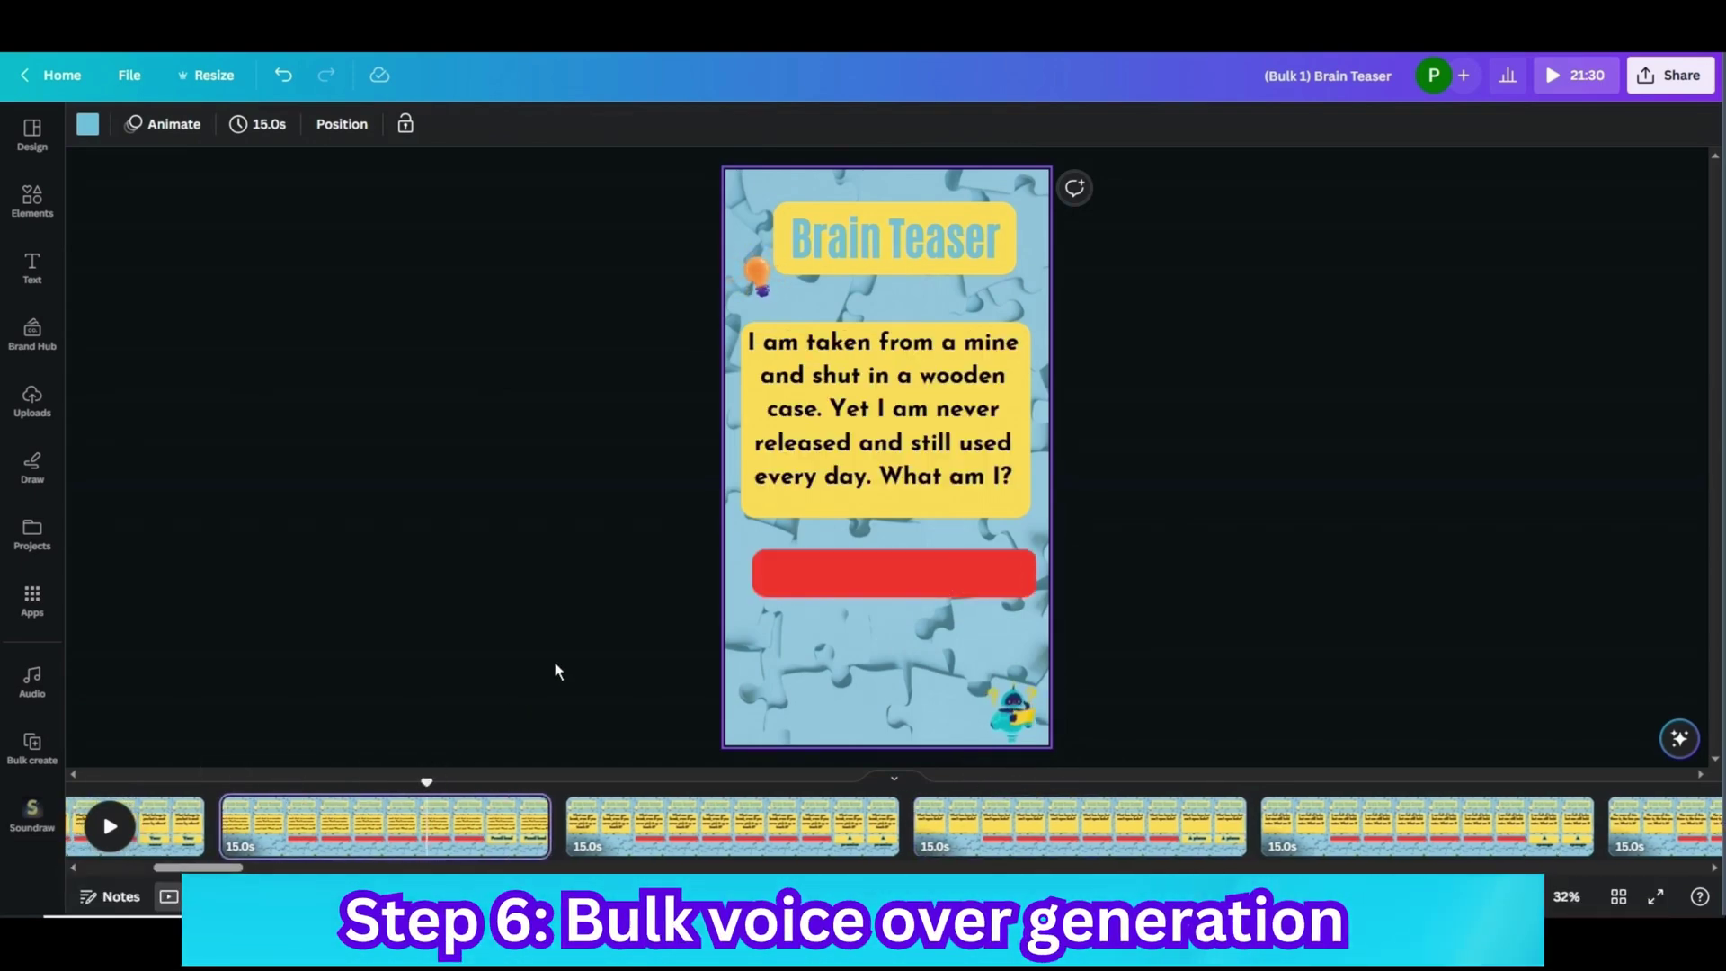
left_click(287, 822)
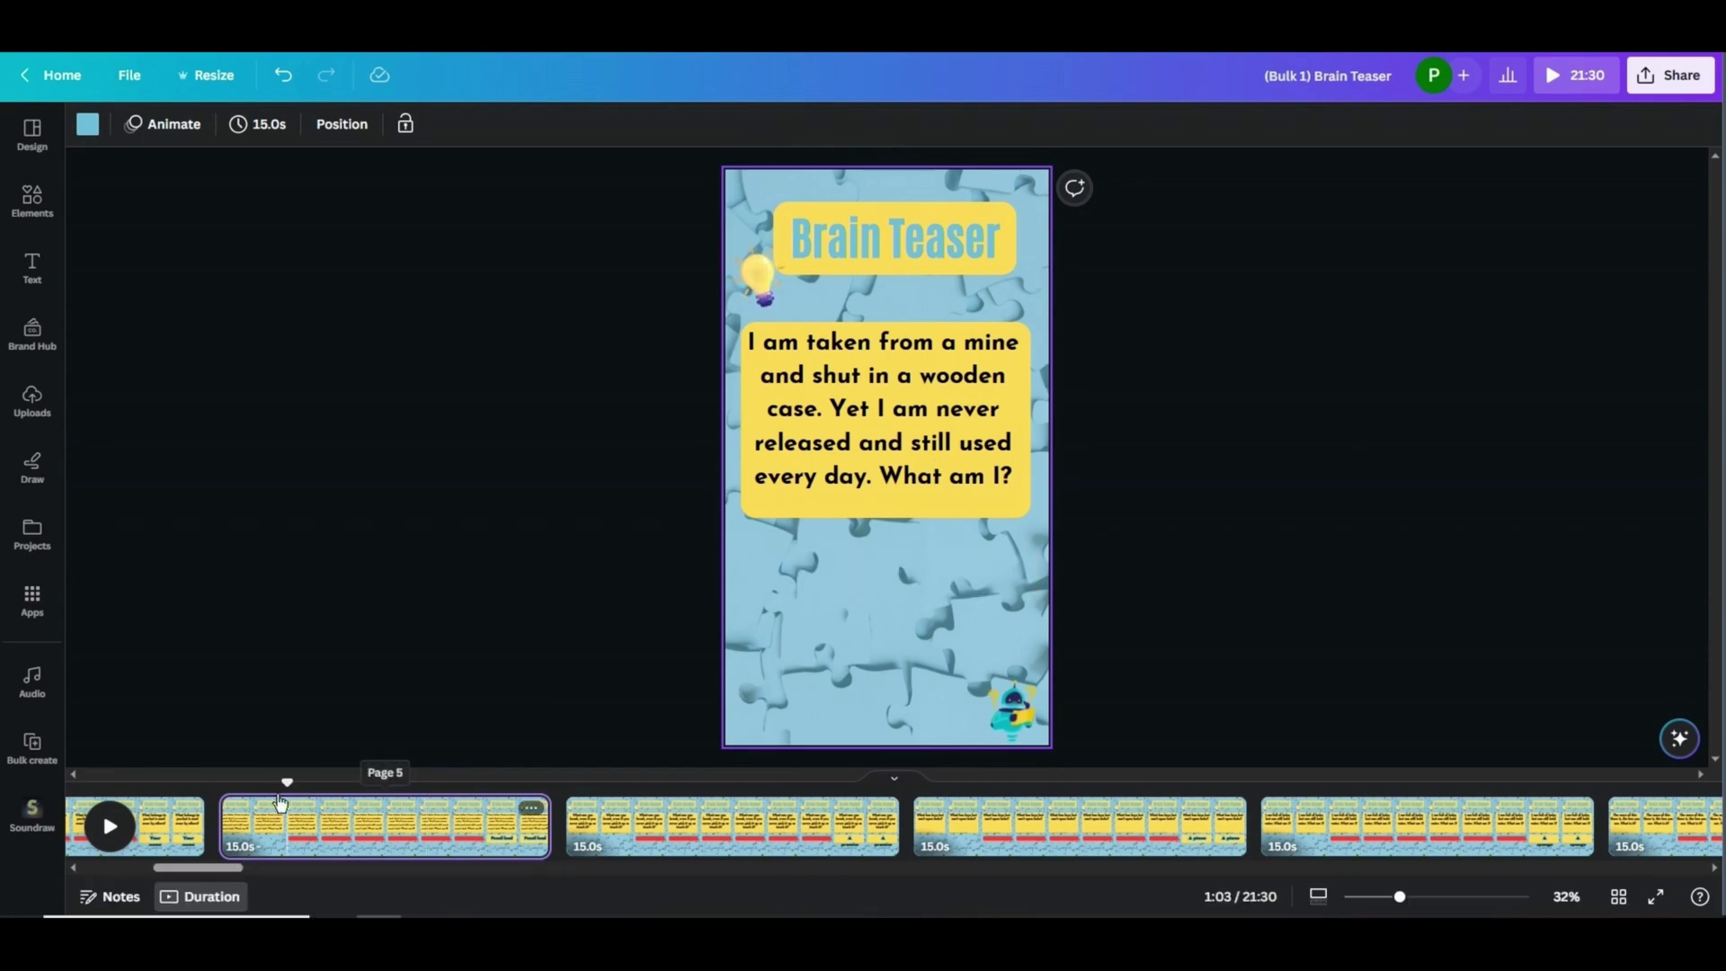
left_click_drag(291, 775, 445, 781)
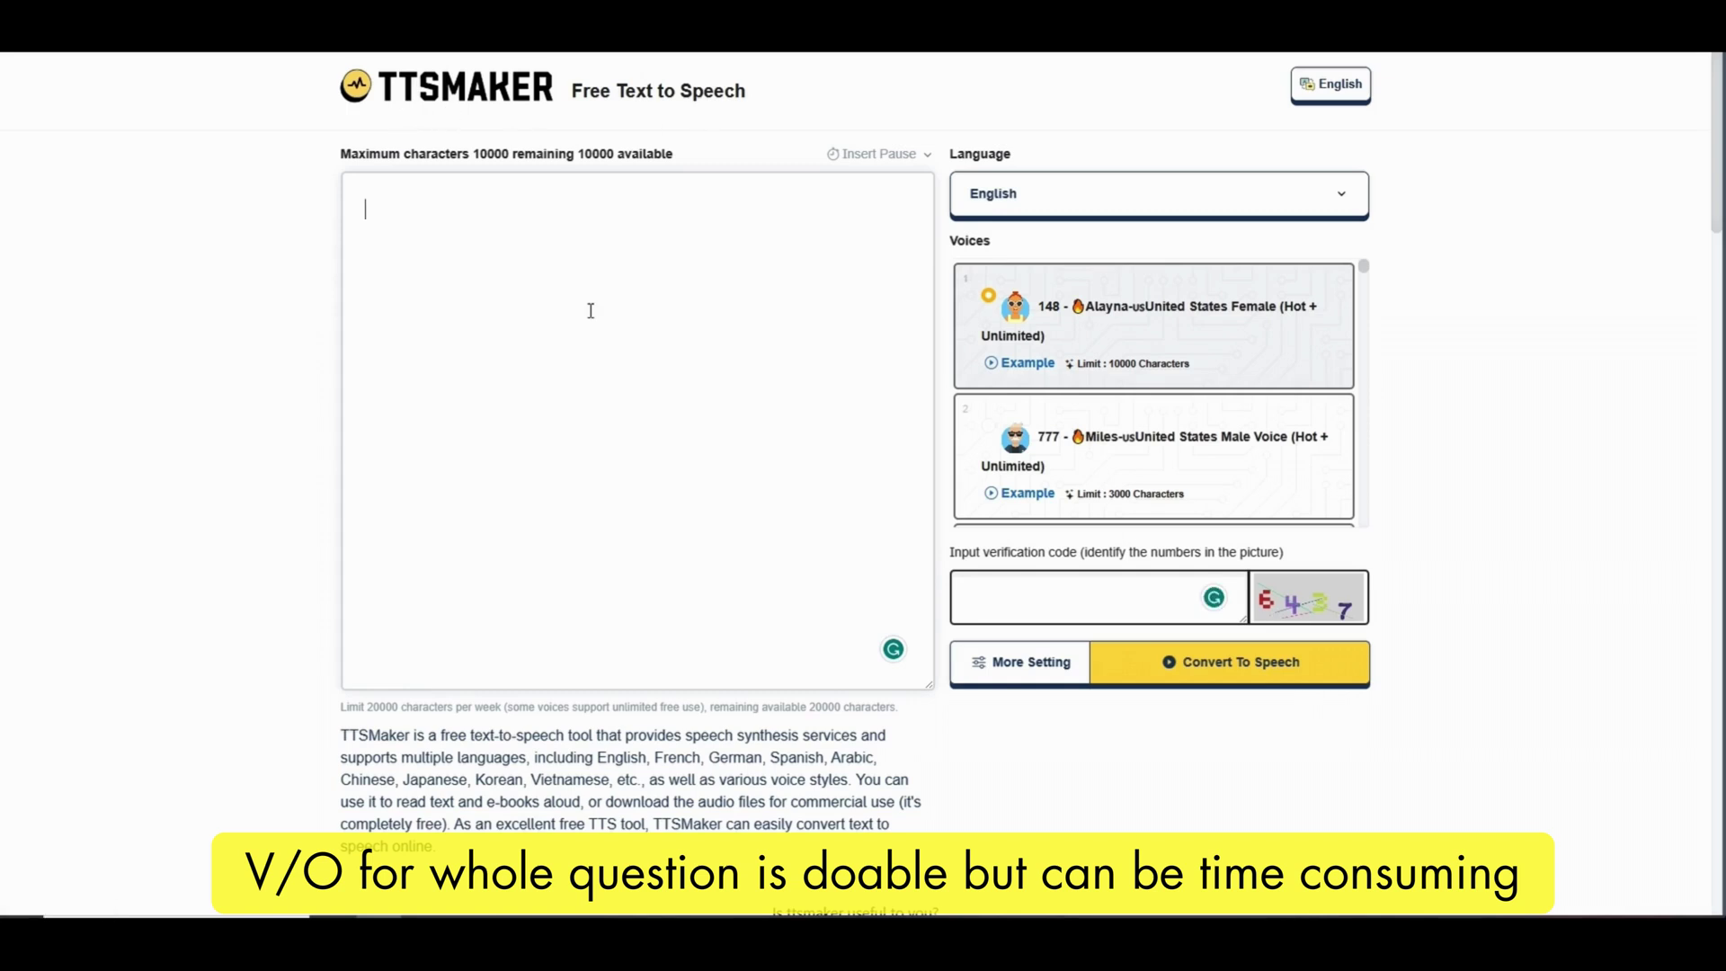
Step: Finish the prompt 'Can you answer it?', enter the verification code, and convert it to speech
type("you answer it?")
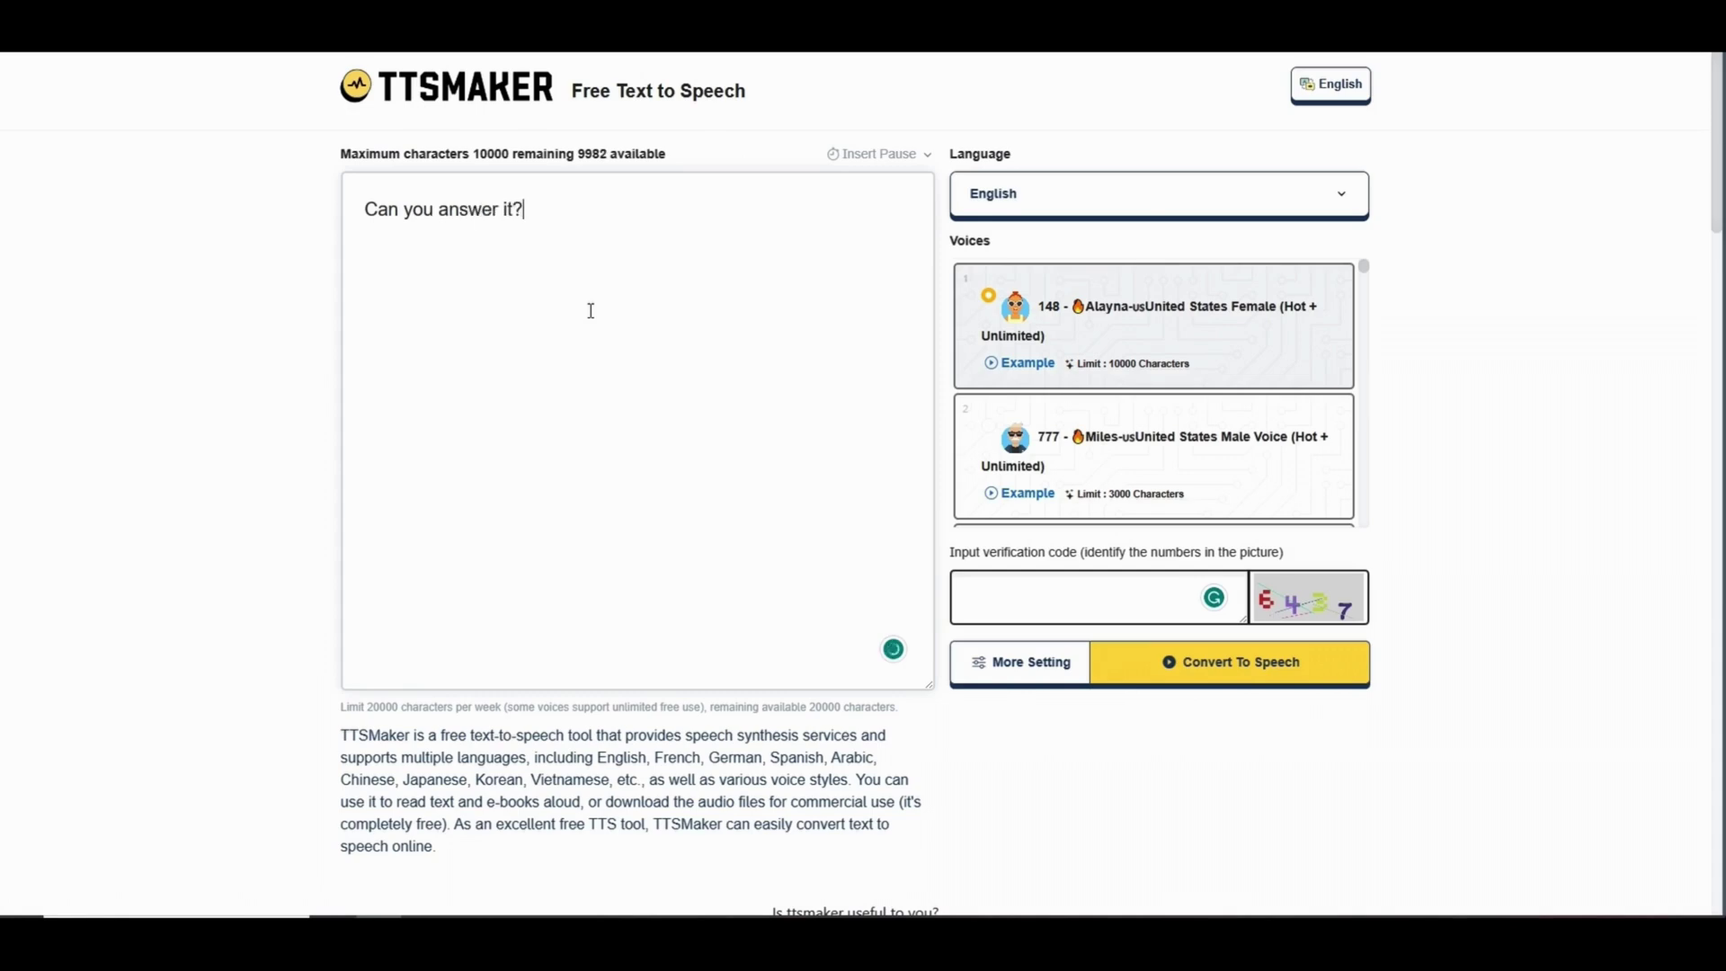
left_click(1039, 593)
type("6437")
left_click(1150, 665)
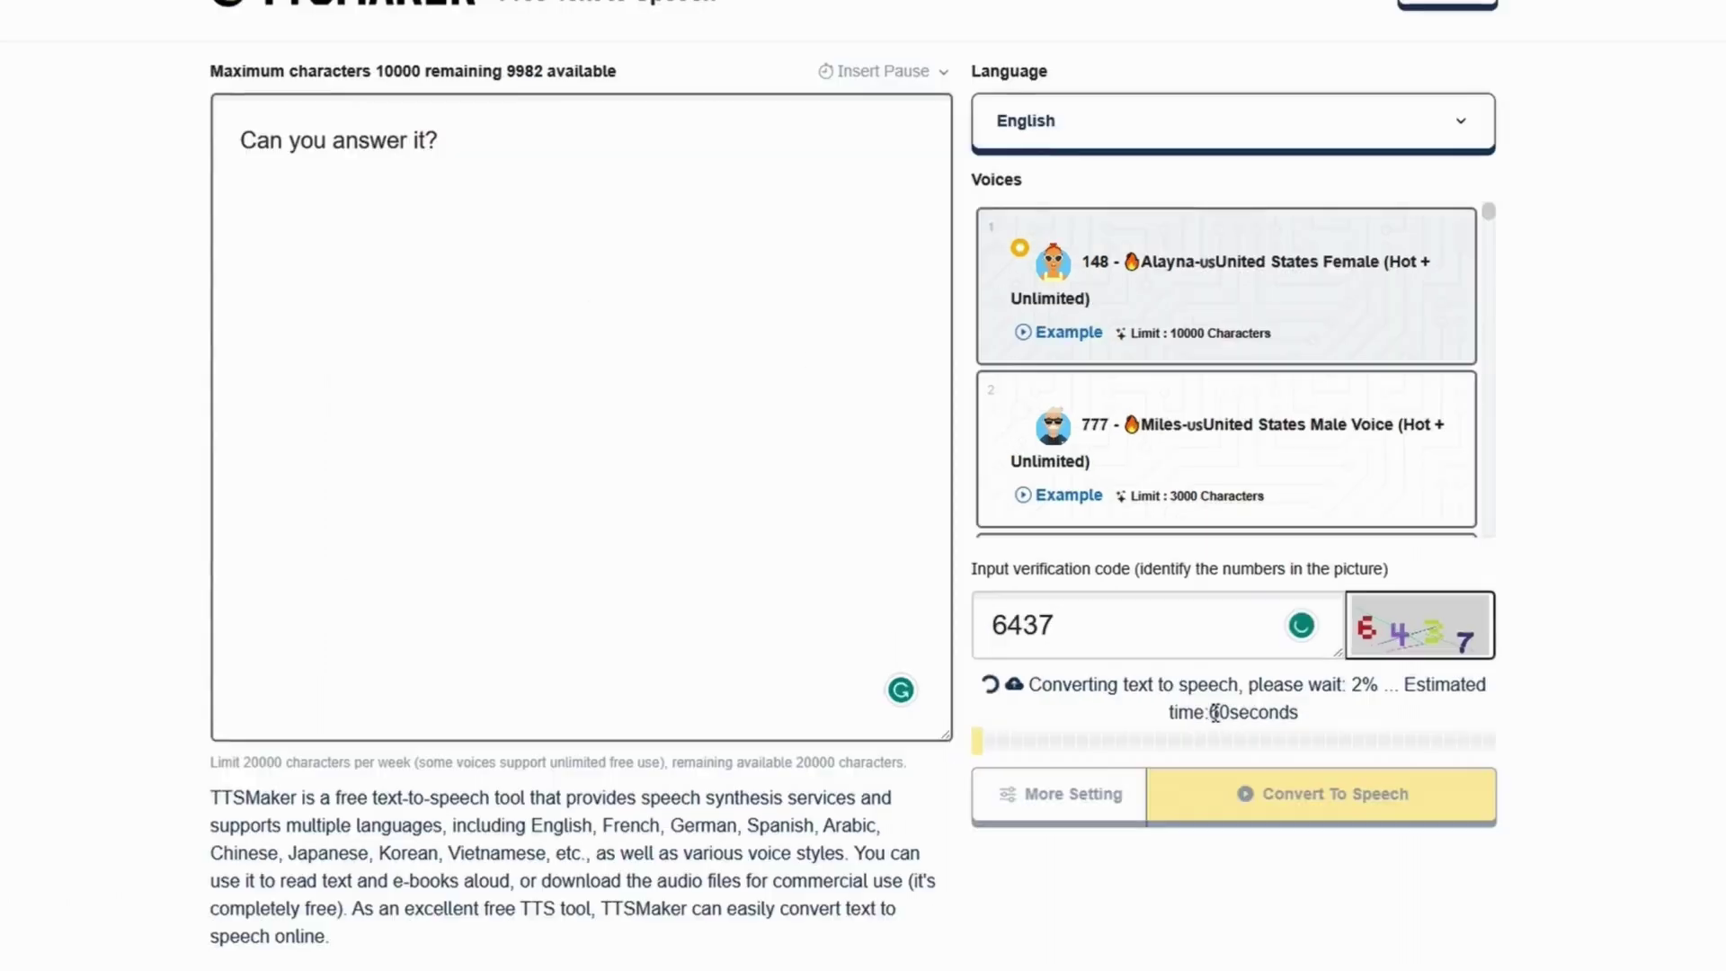
Step: Play the generated voice clip, then download it as an audio file
left_click(263, 379)
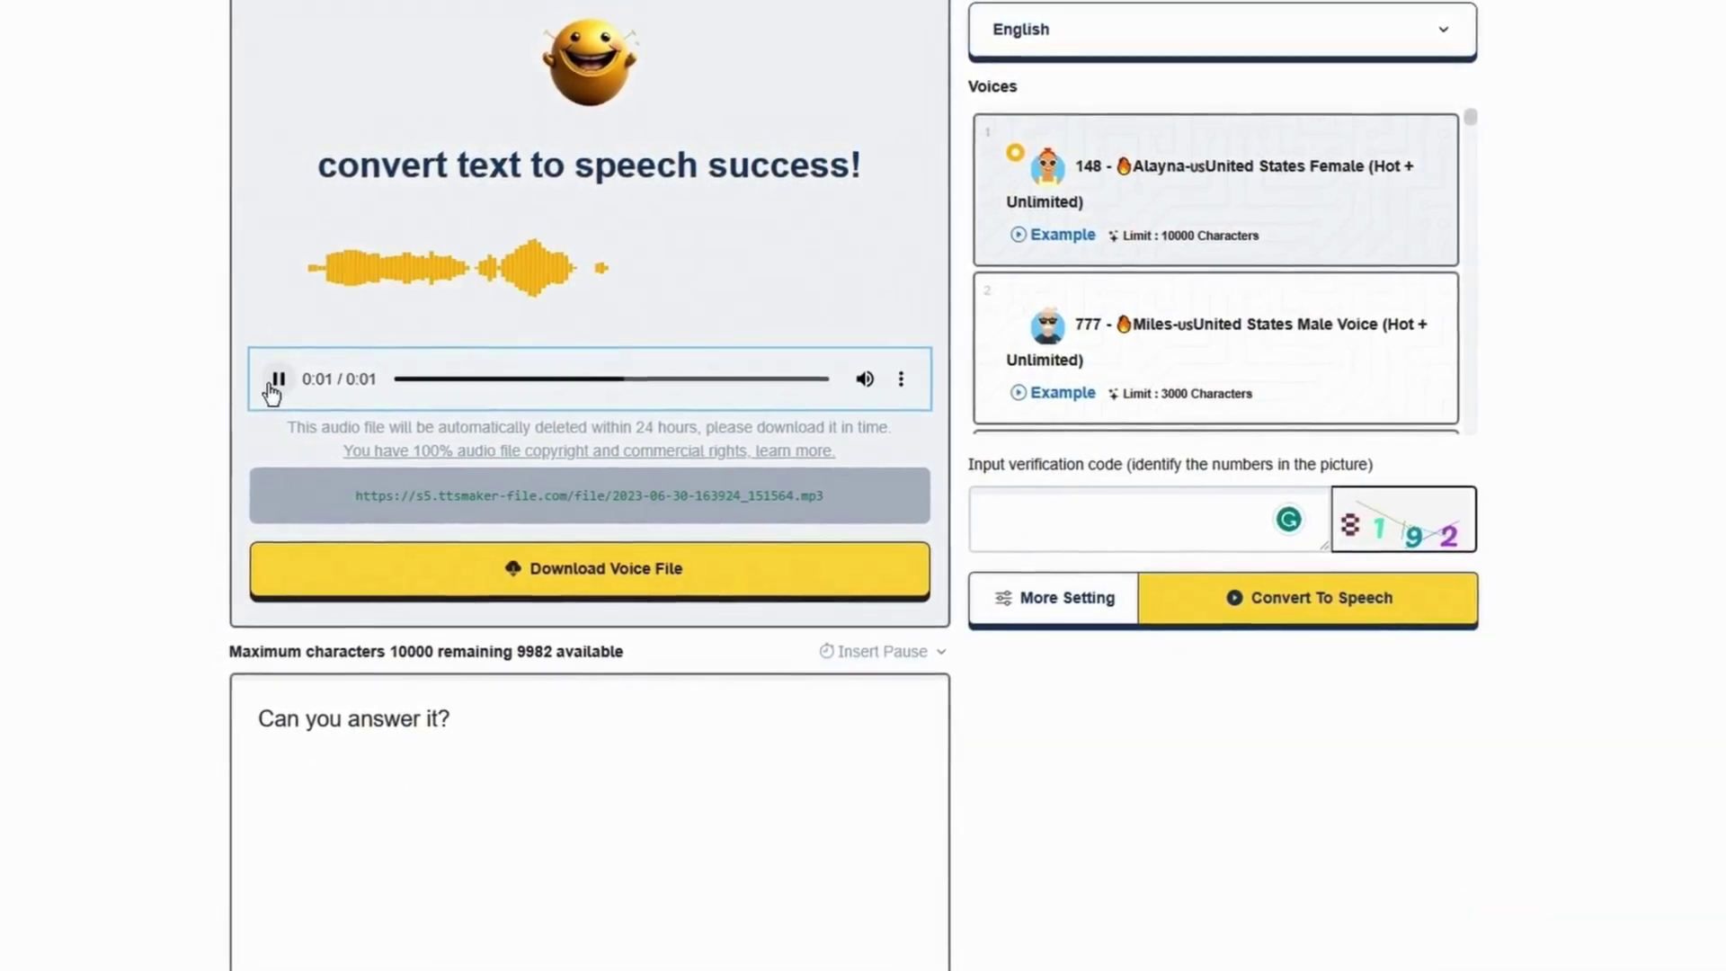
left_click(901, 380)
left_click(755, 313)
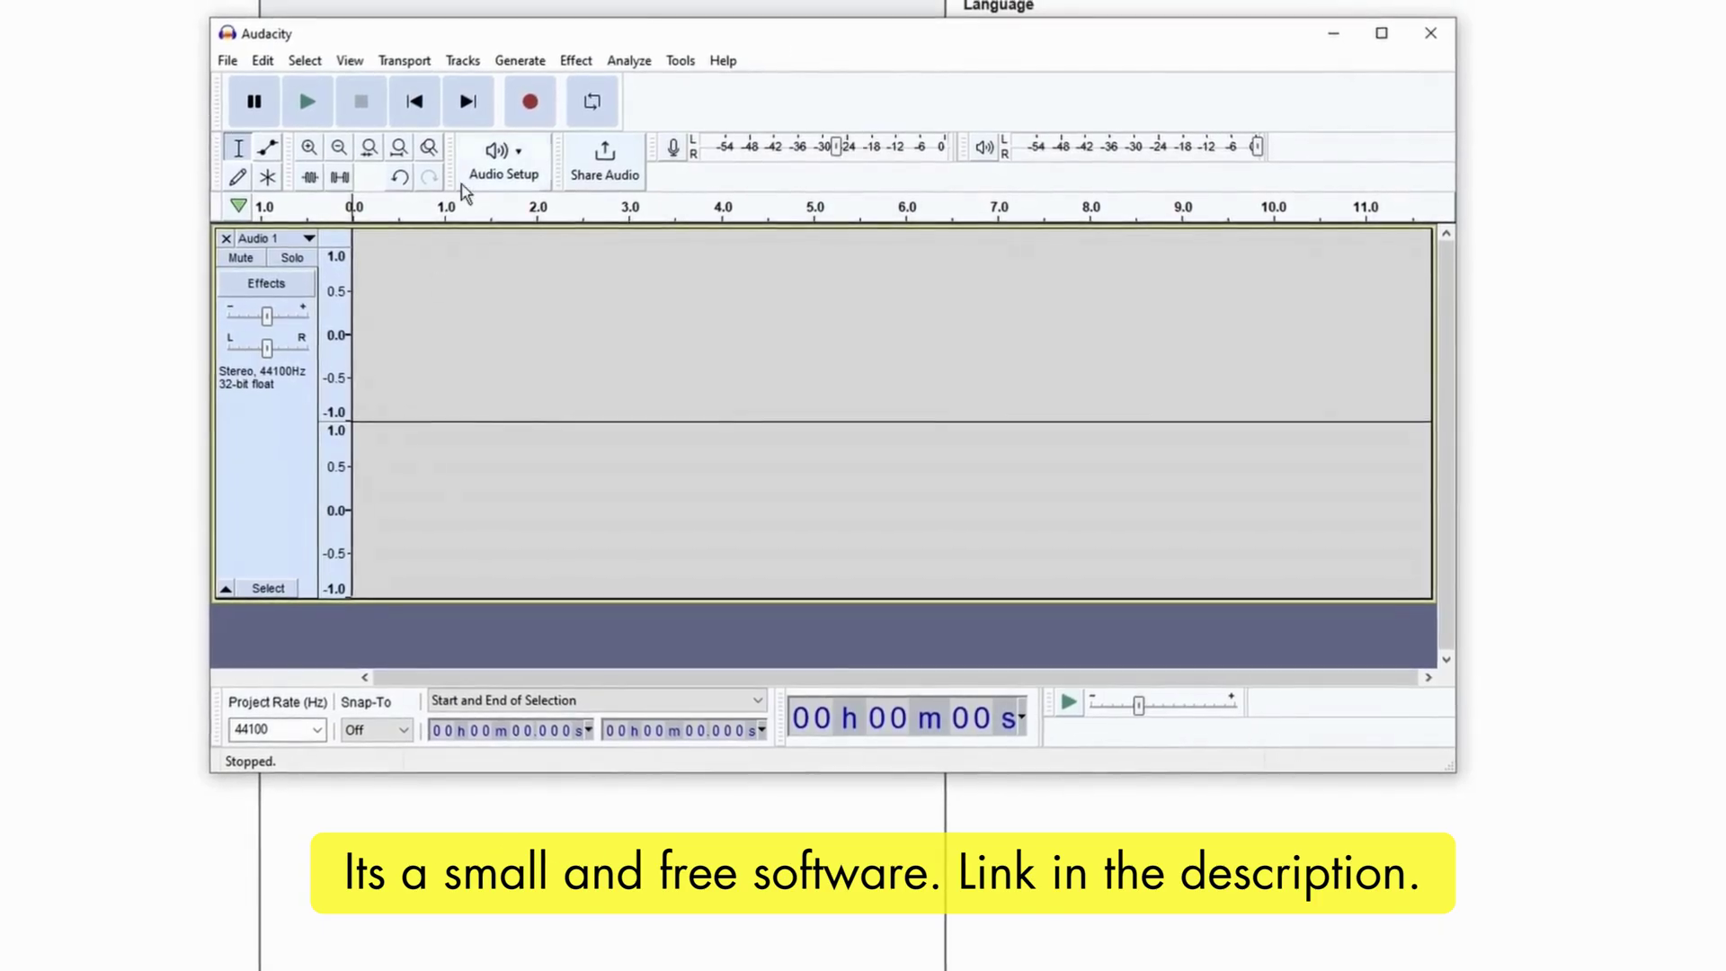
Step: Import the downloaded TTSMaker voice file into Audacity
left_click(263, 61)
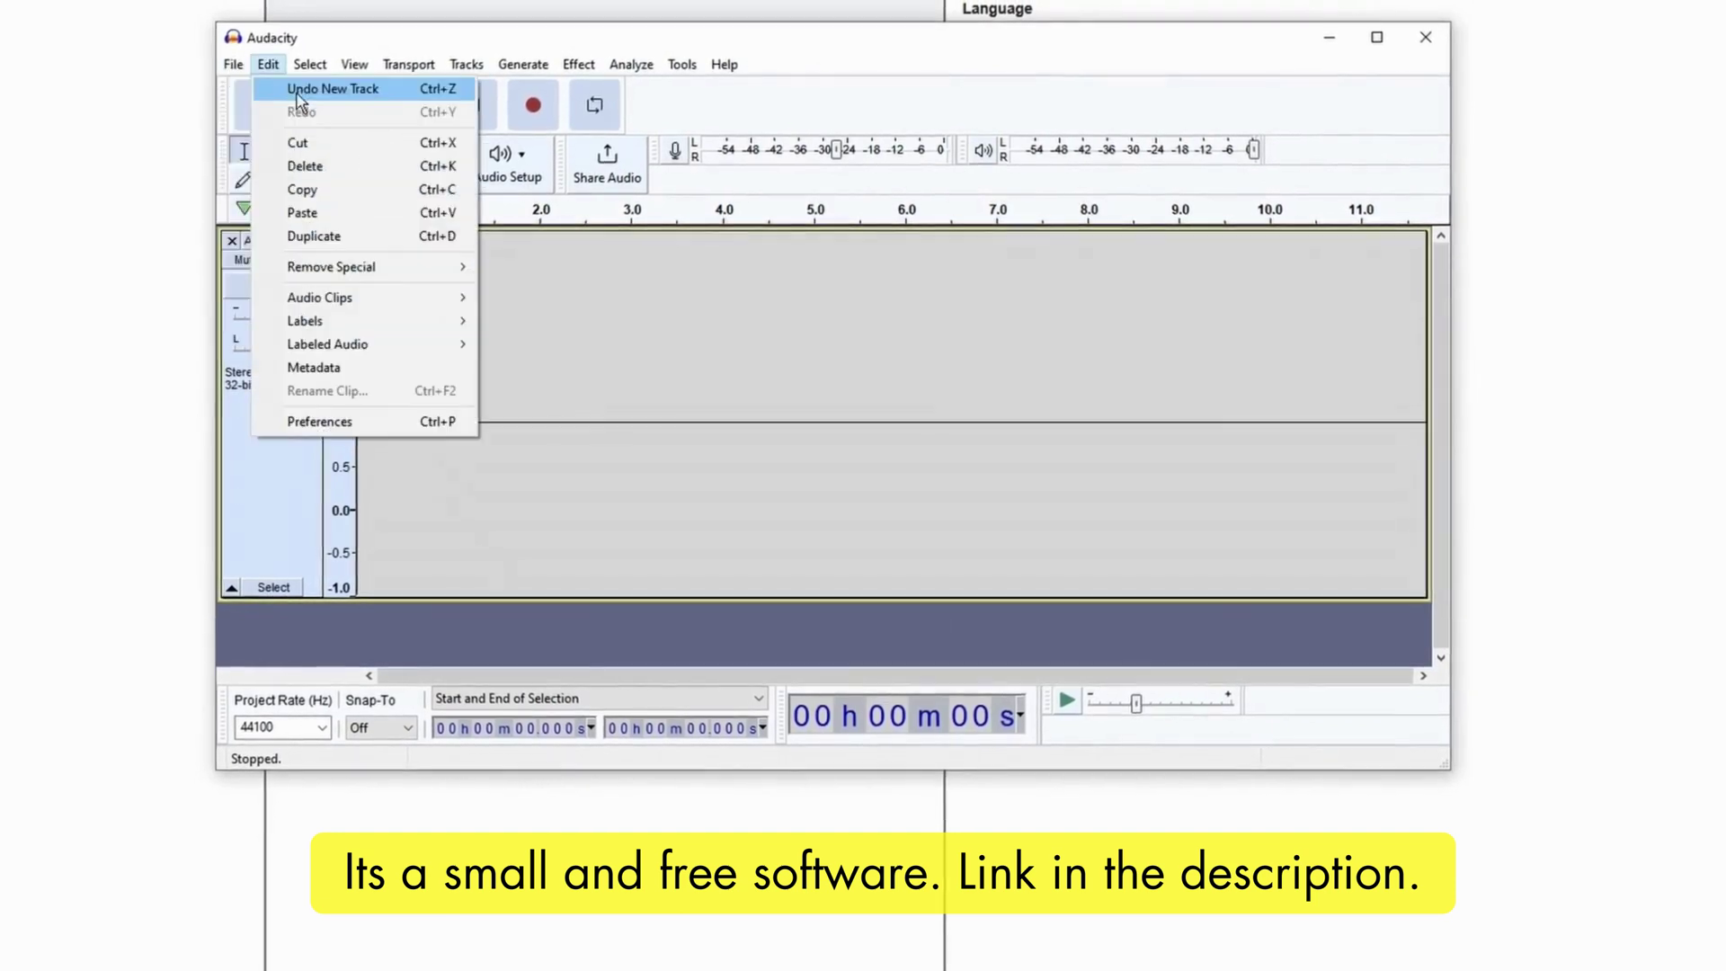
mouse_move(233, 59)
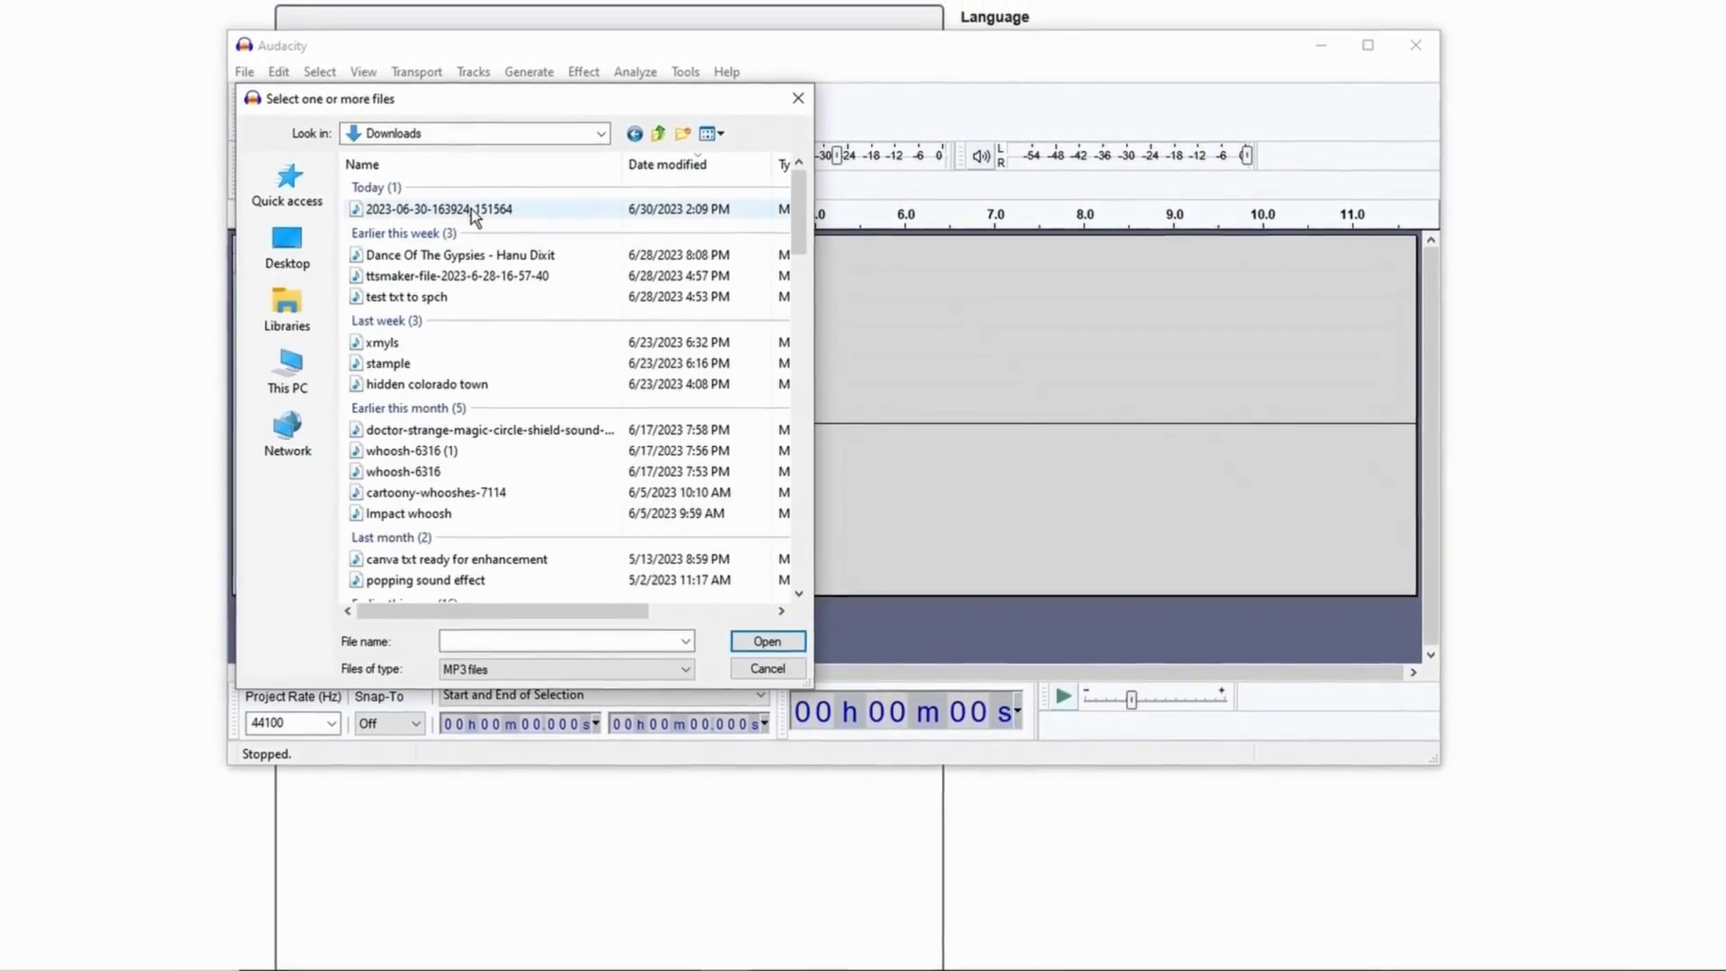
double_click(474, 209)
Step: Preview the 'Can you answer it?' clip and select it entirely, 0 to 2.051 s
left_click_drag(445, 378, 985, 378)
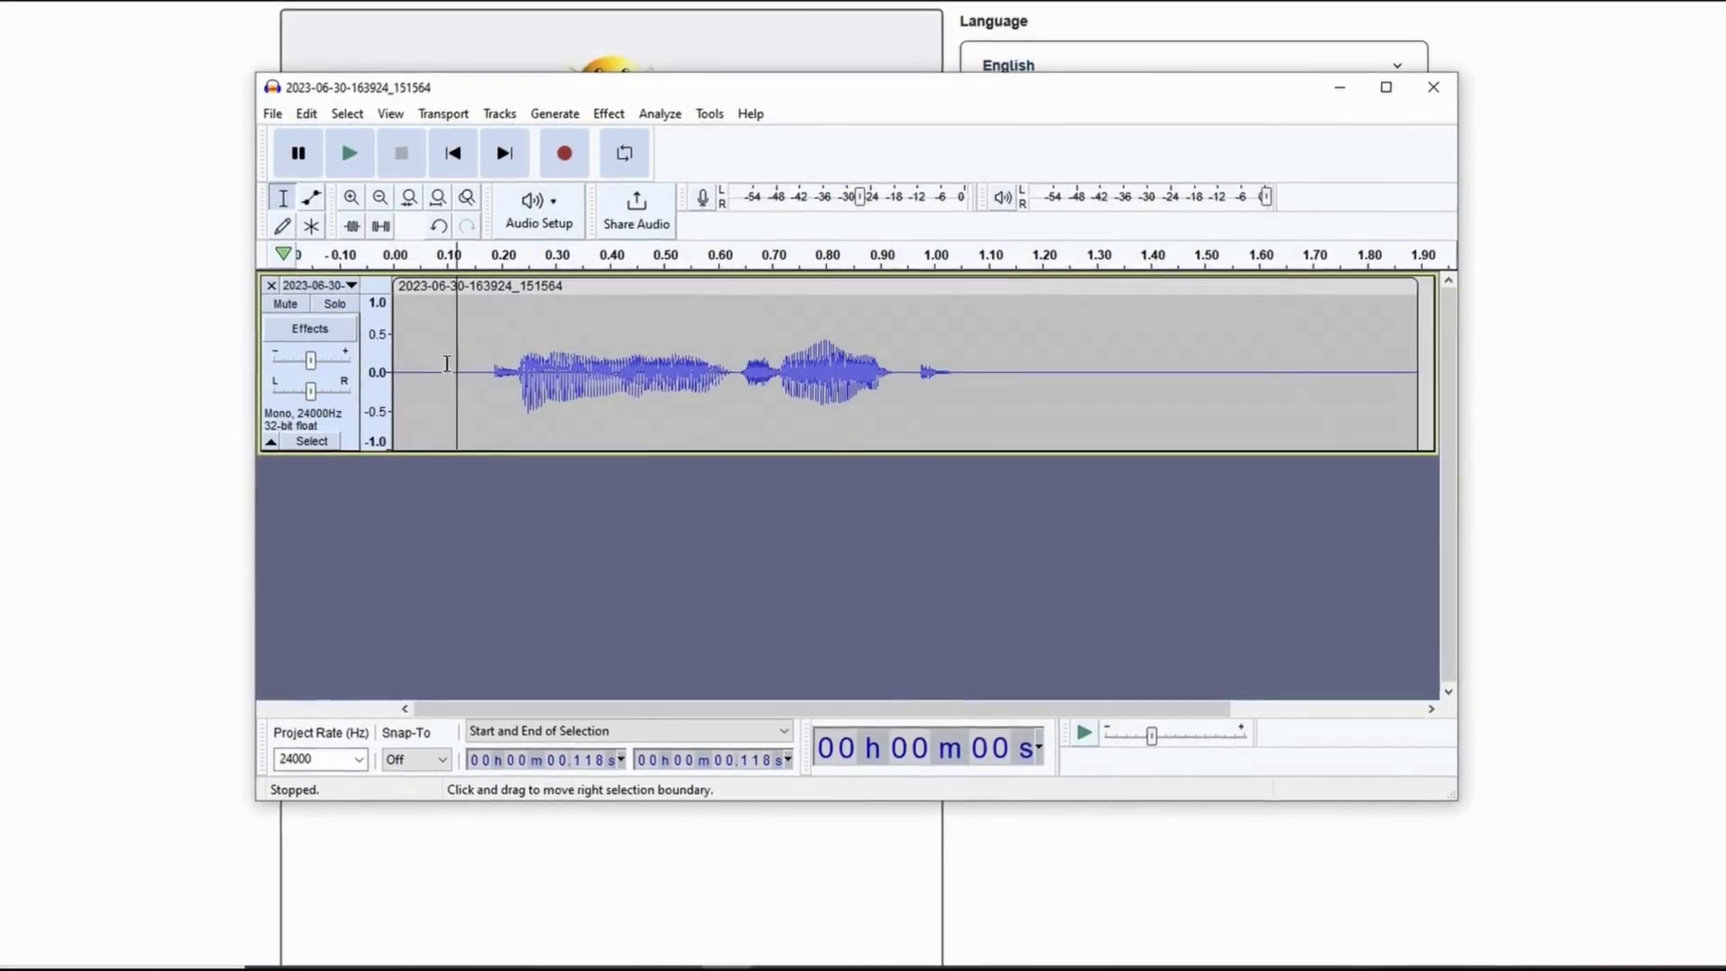
key("space")
key("ctrl+3")
key("p")
left_click(774, 544)
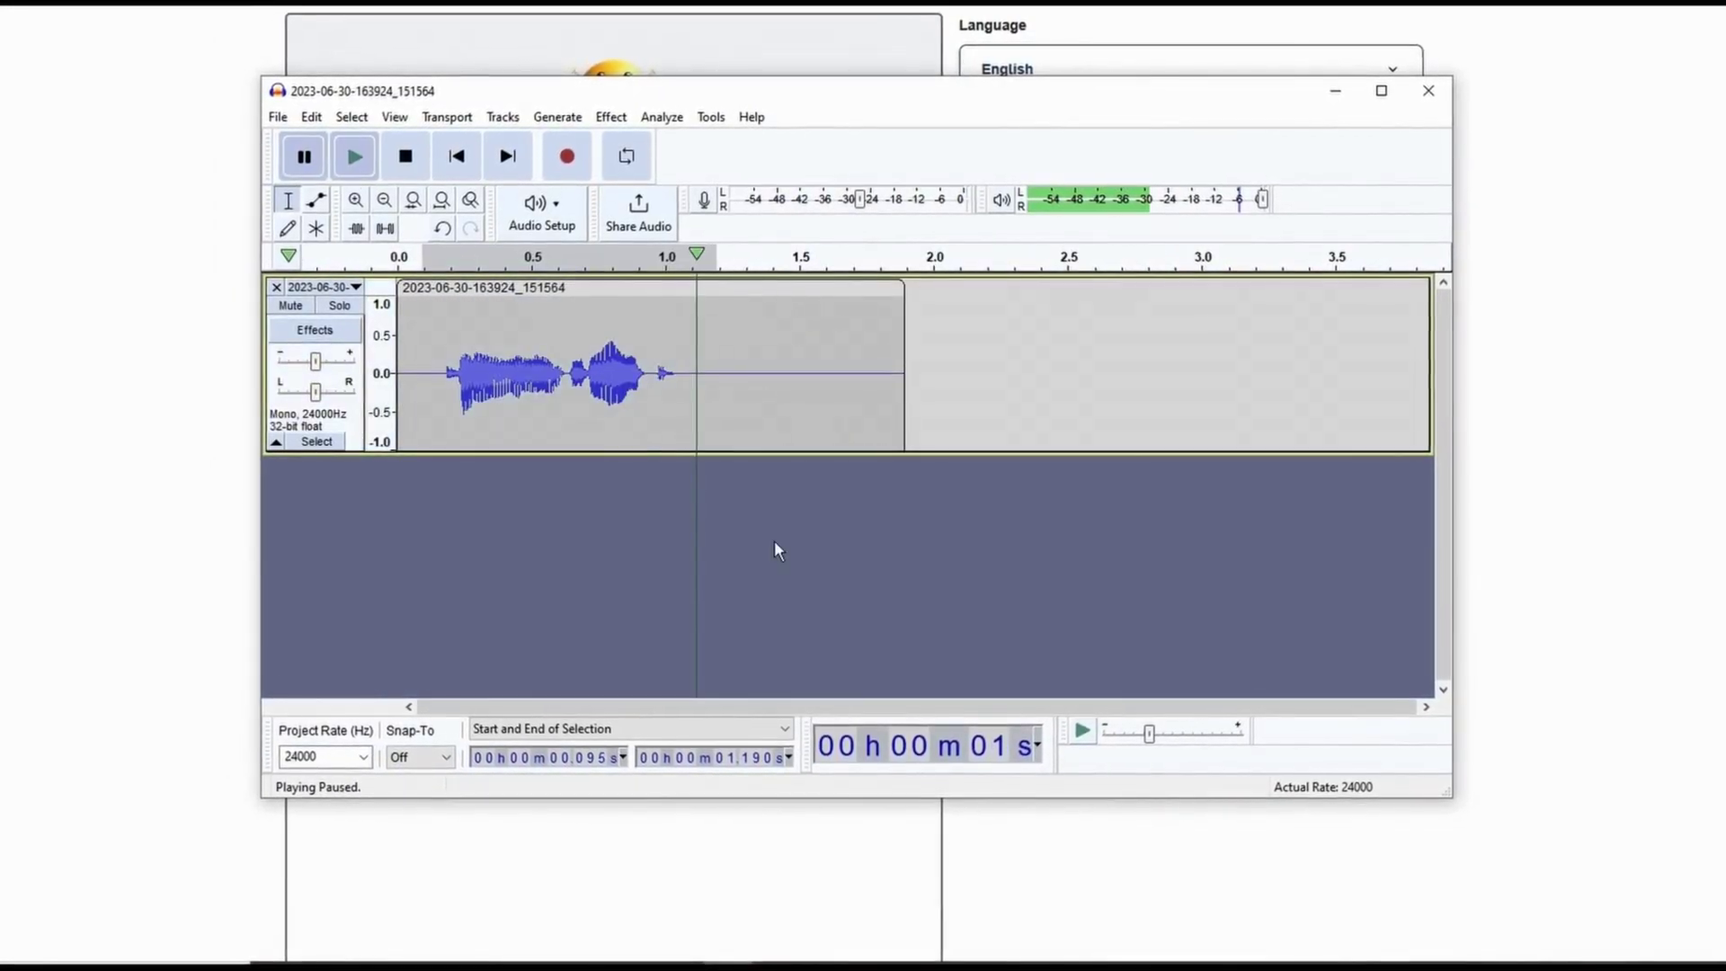
left_click_drag(418, 360, 723, 338)
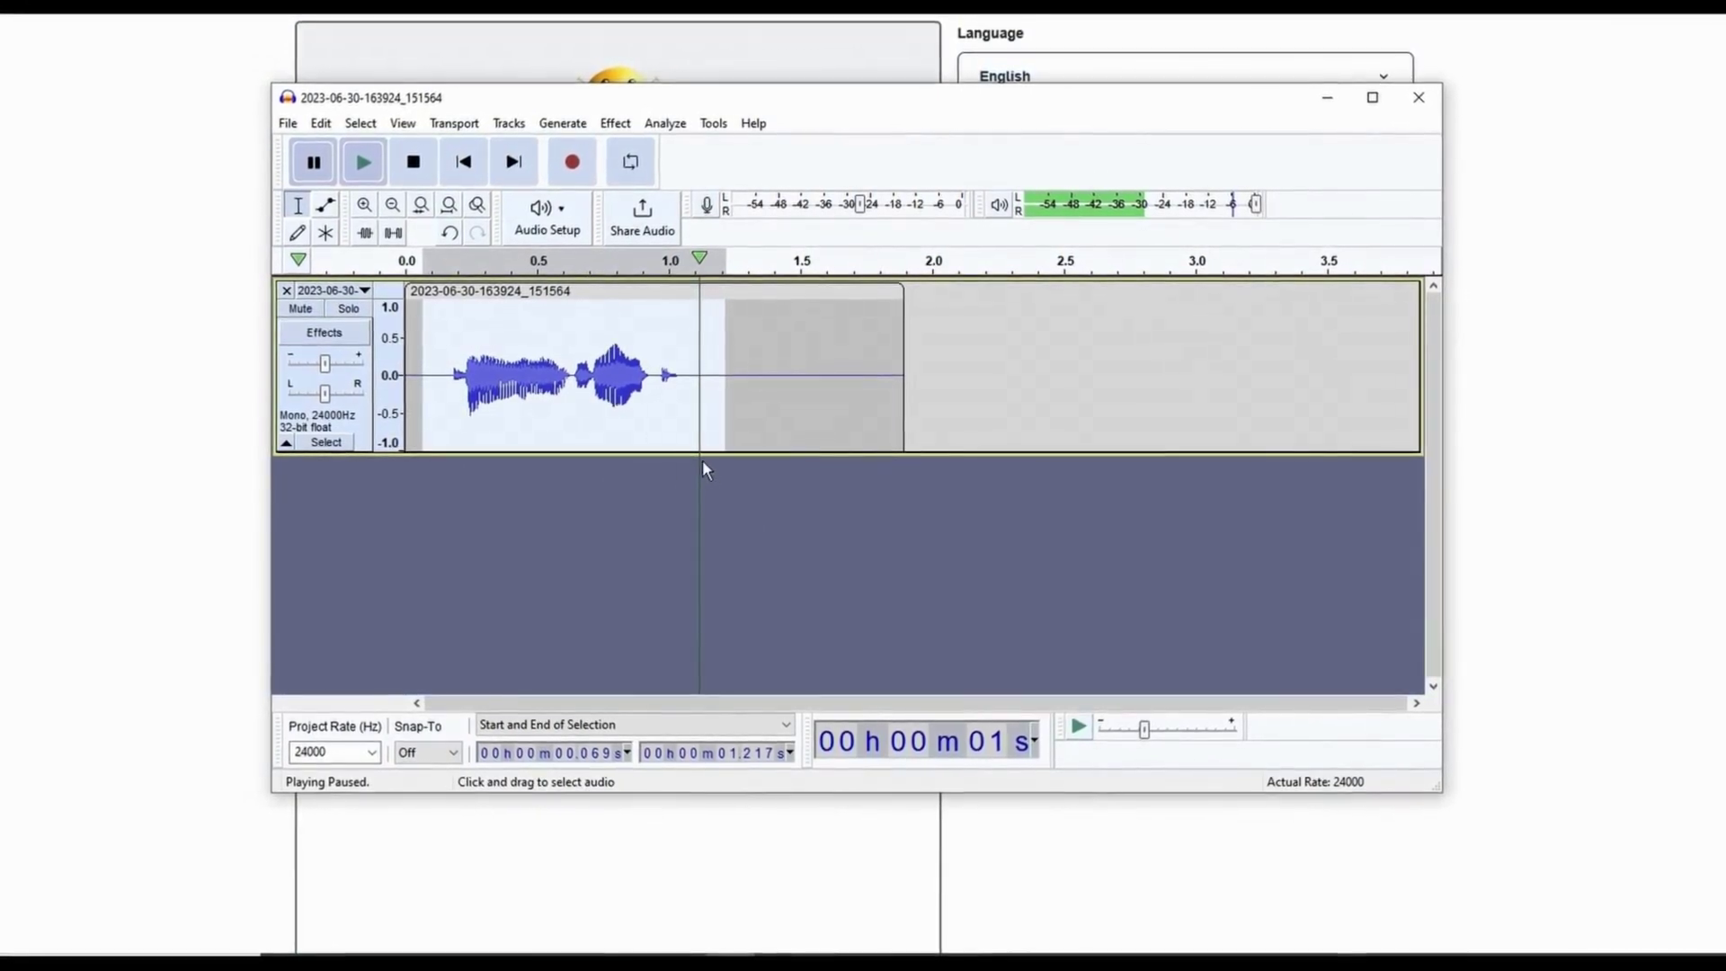
left_click(419, 366)
key("p")
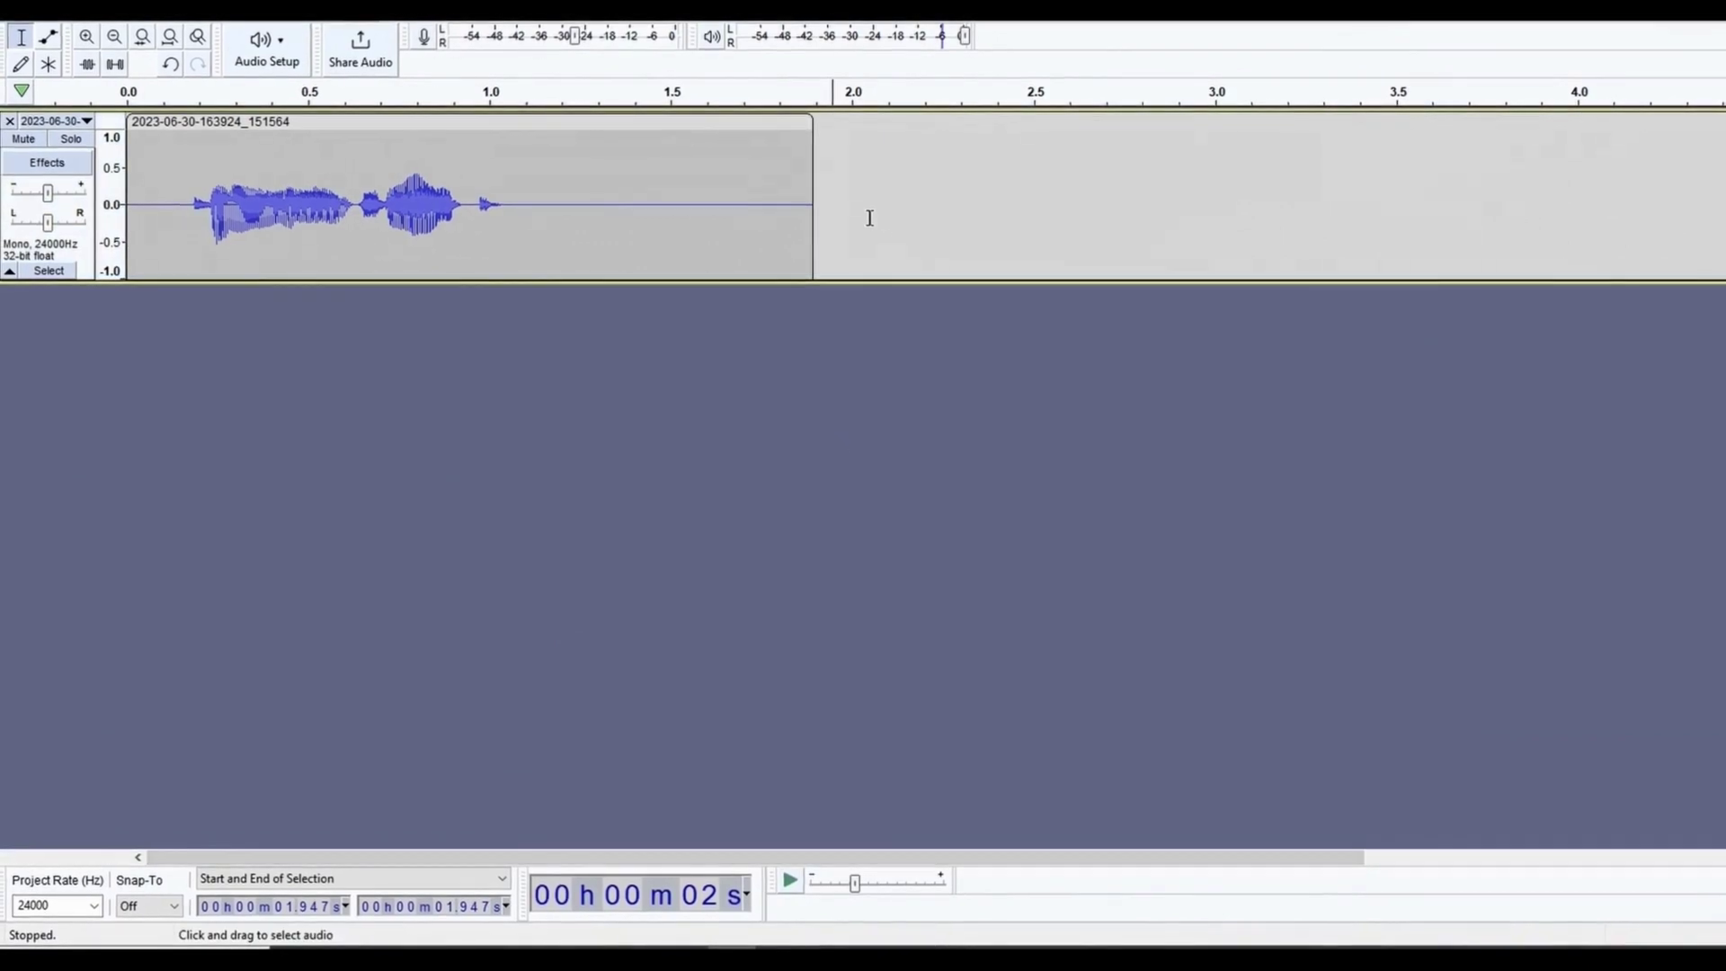
left_click_drag(869, 217, 126, 216)
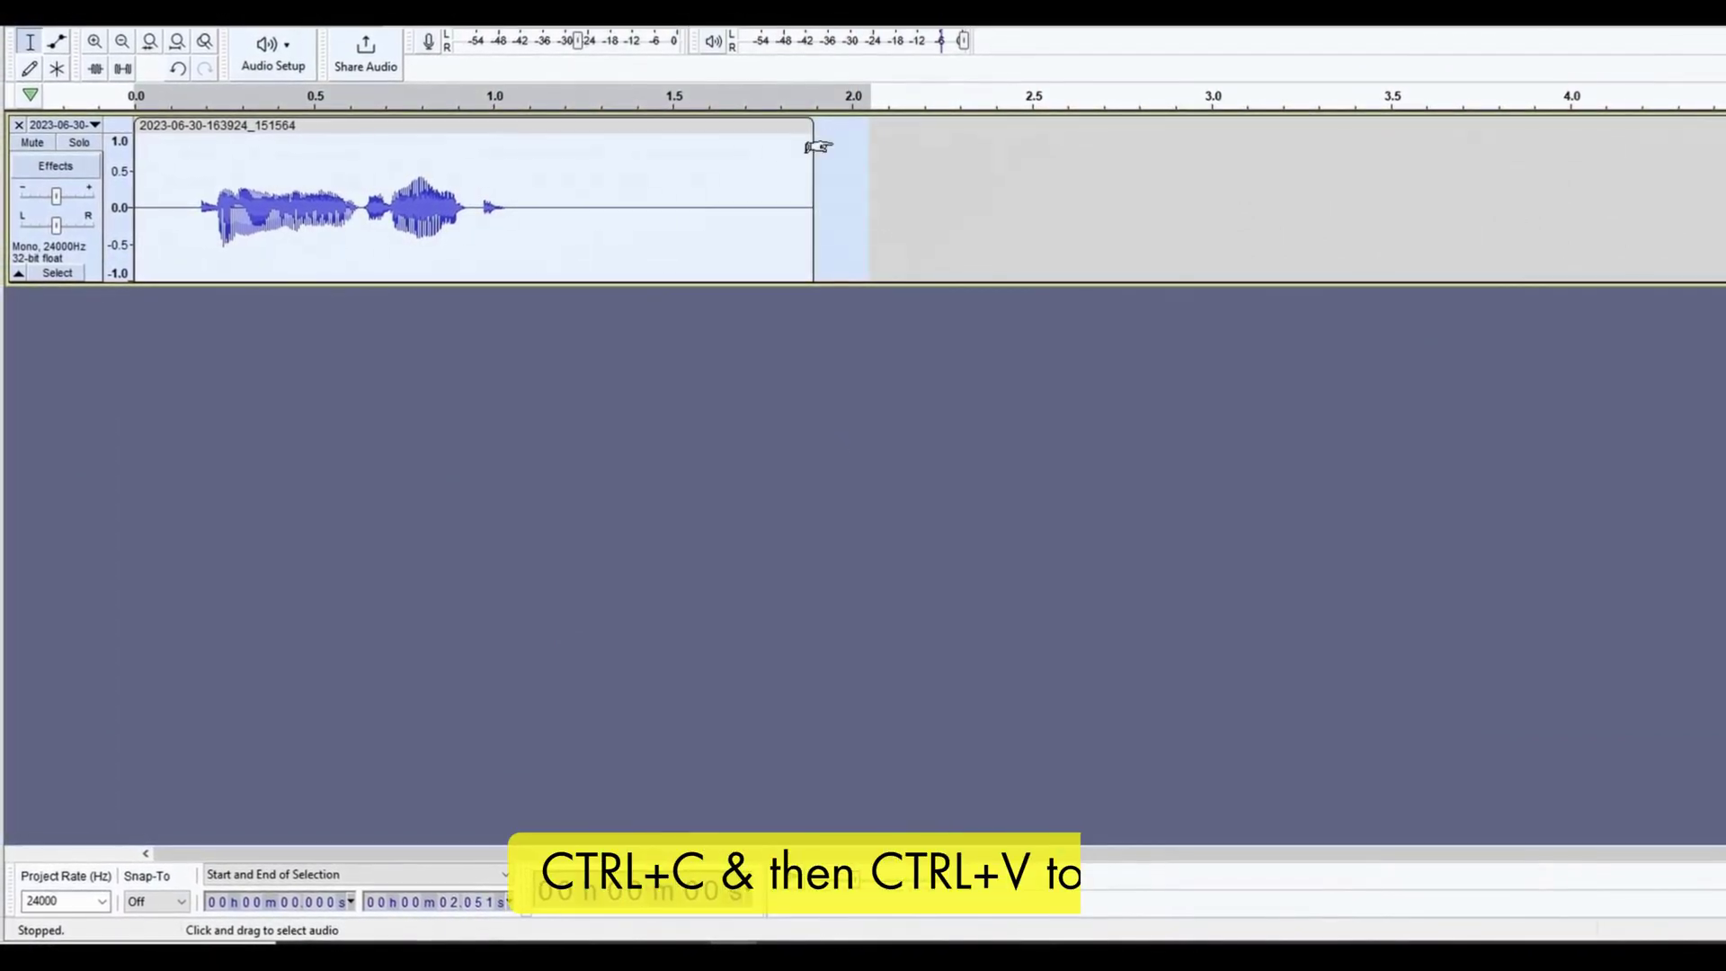
Step: Paste copies of the voice clip at 15 s, 30 s and 1:00
scroll(1097, 284, "down", 4)
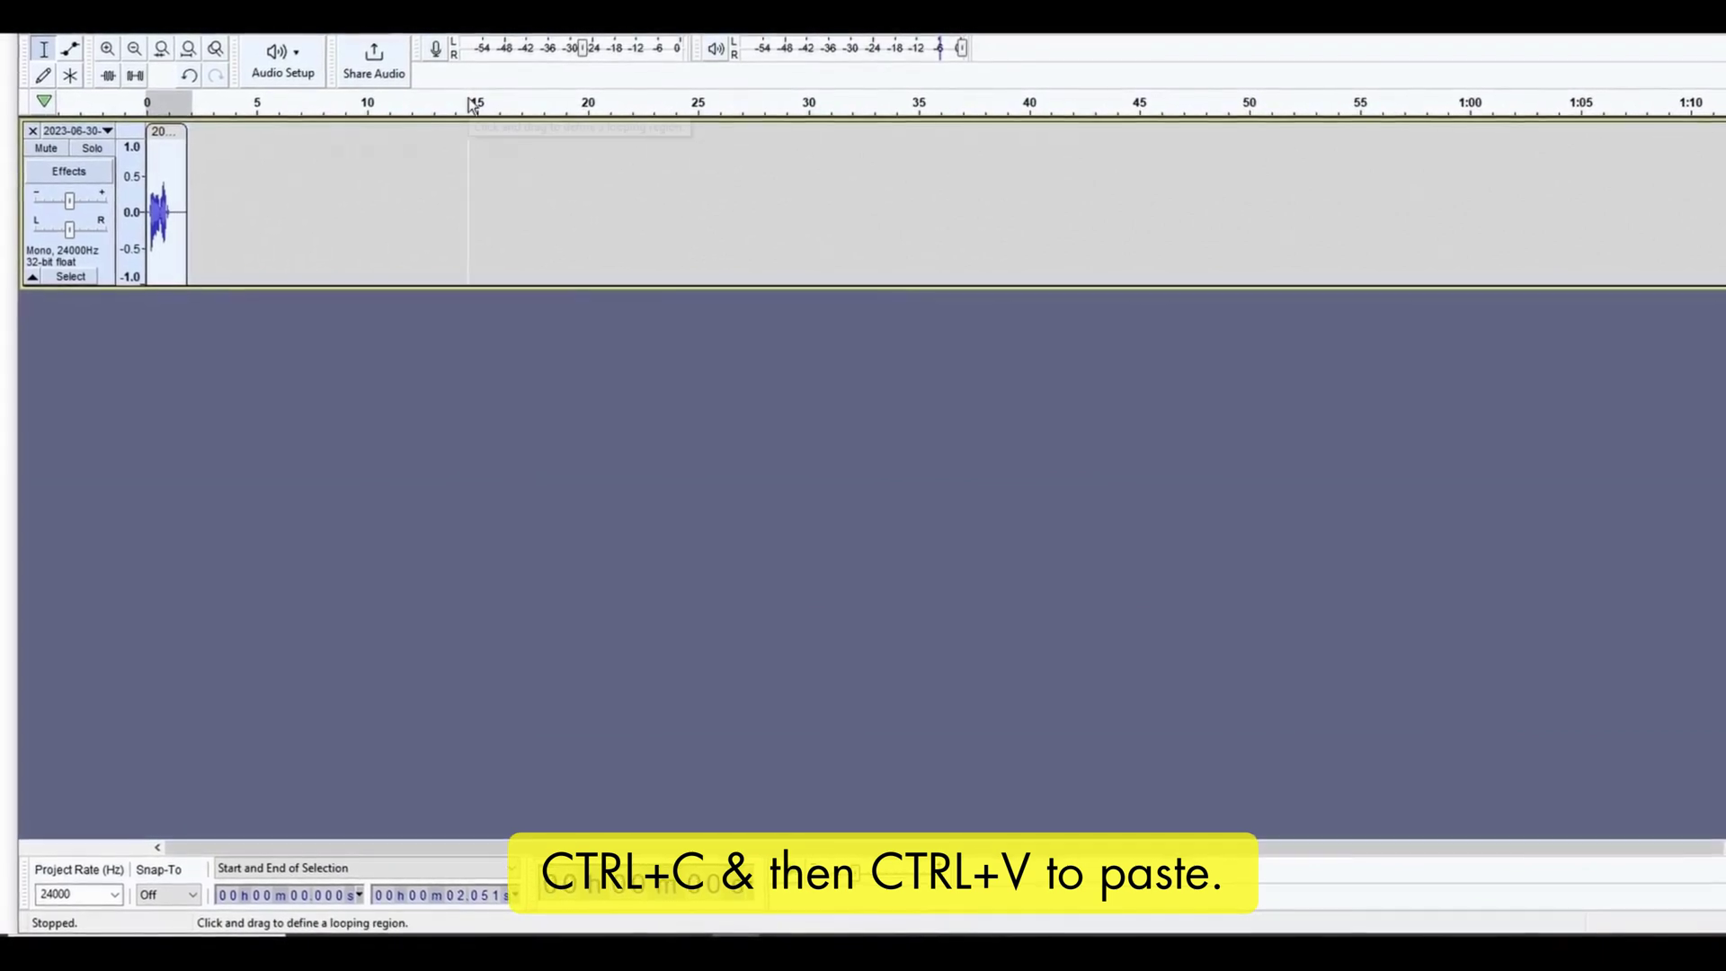
left_click(479, 168)
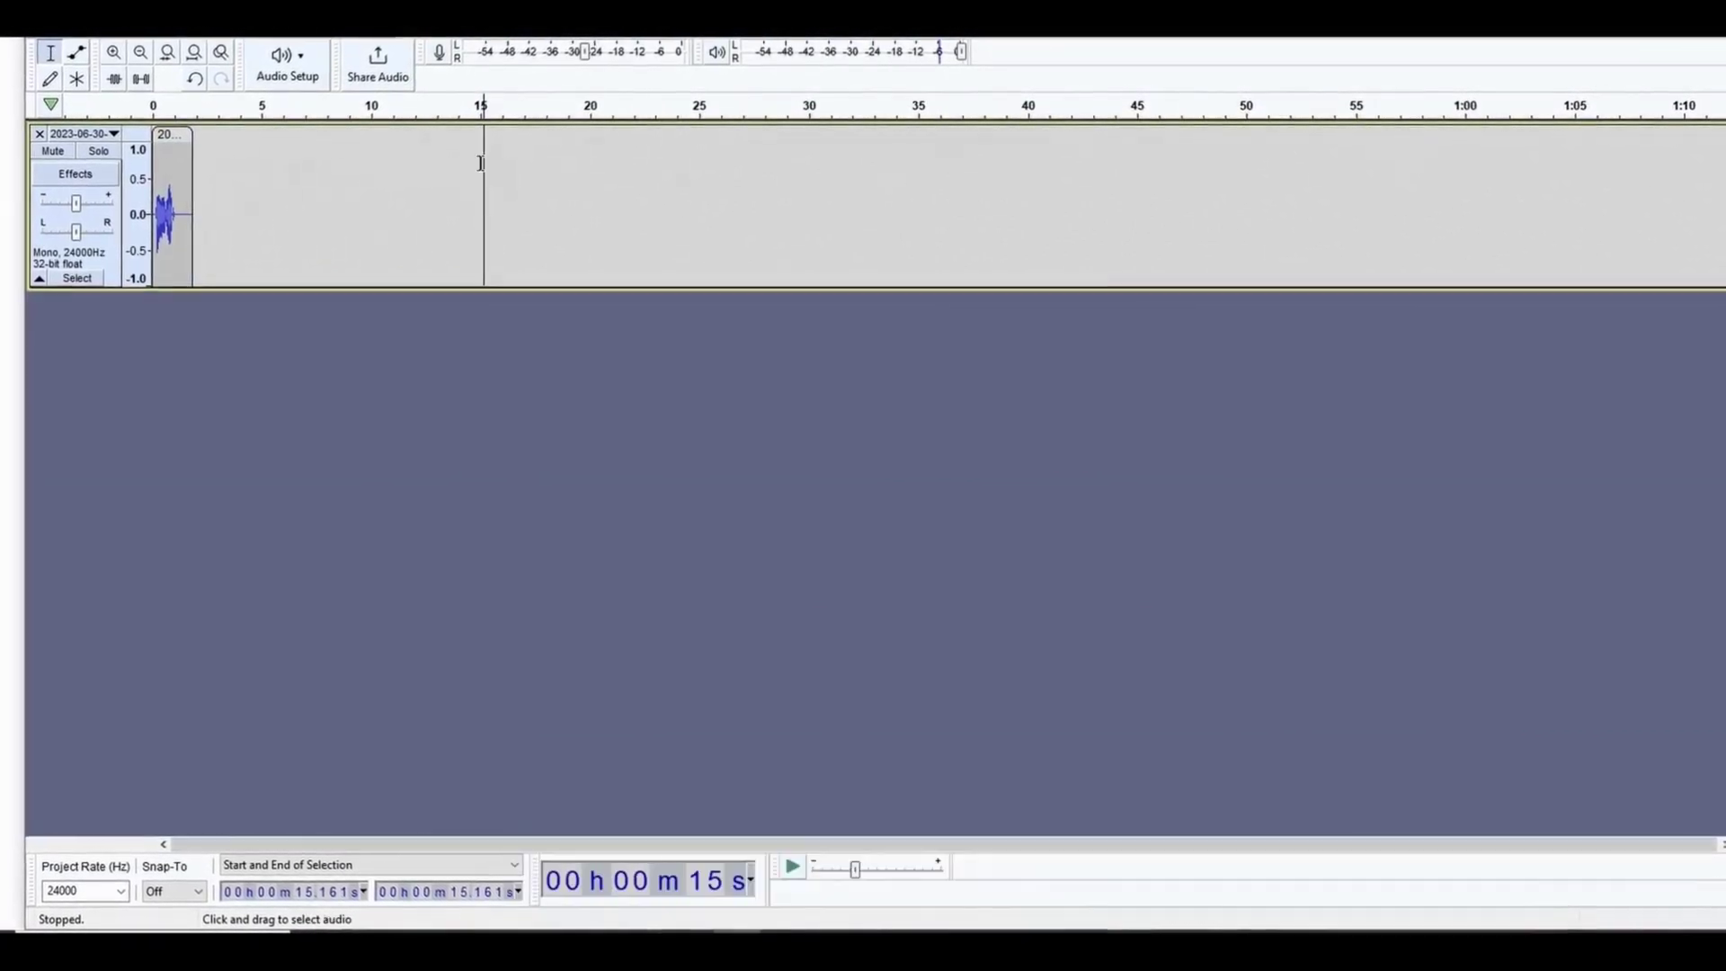
key("ctrl+v")
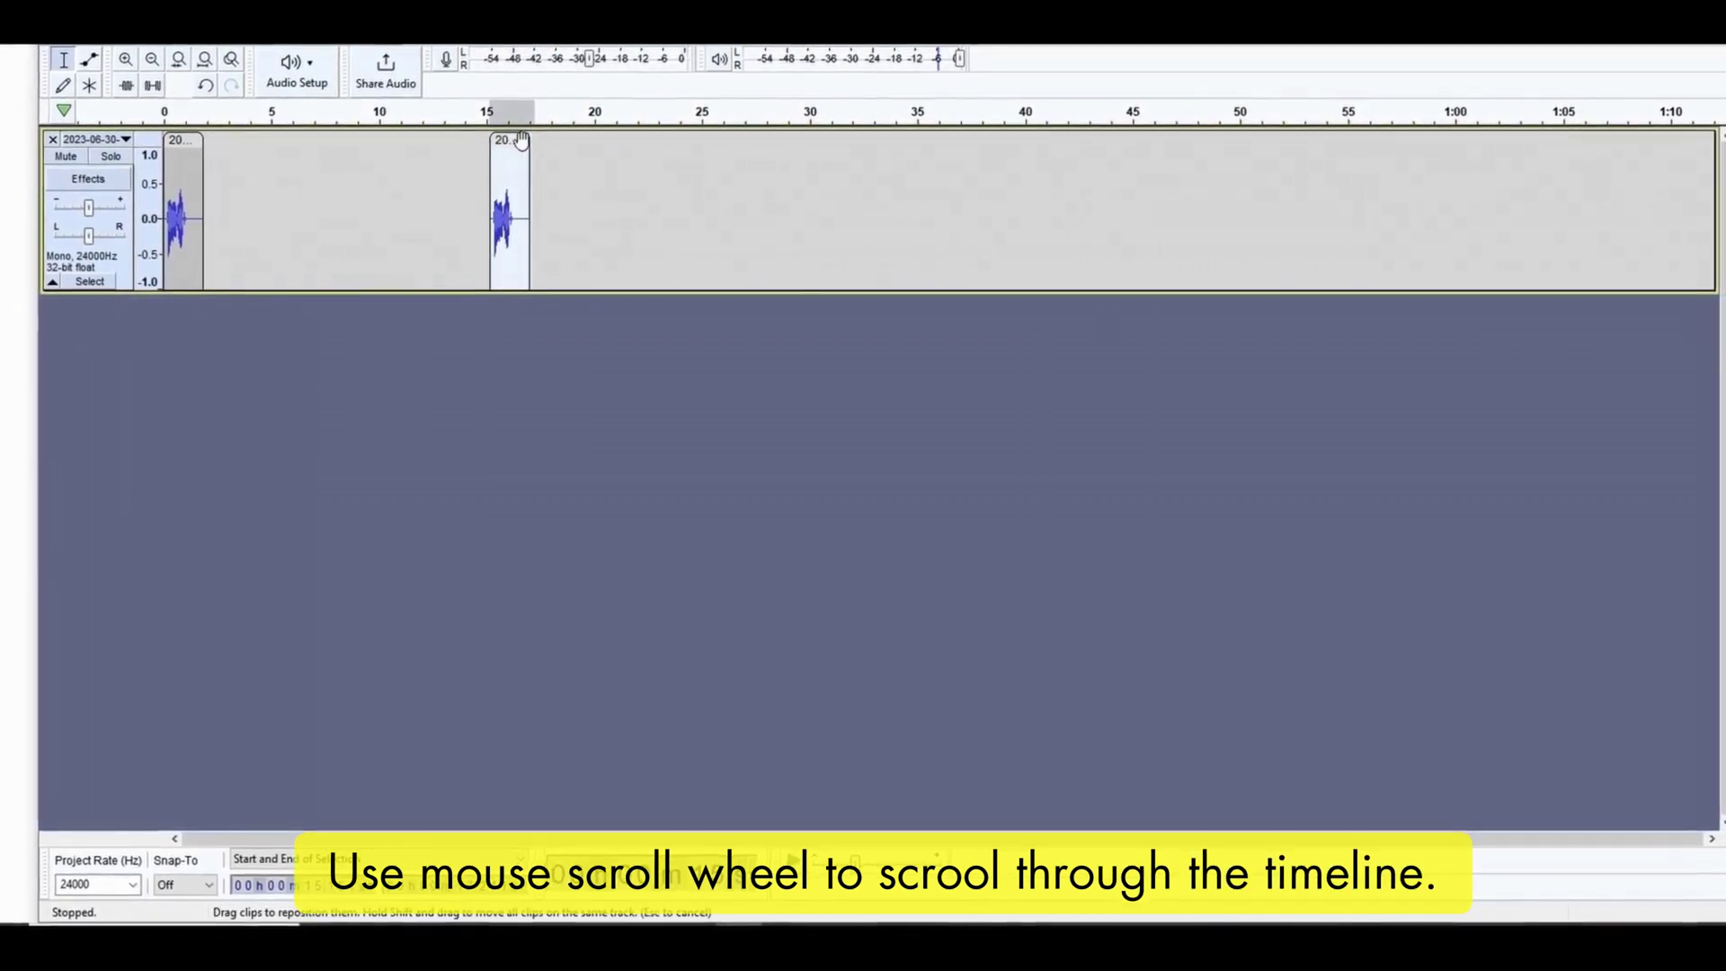
left_click(810, 149)
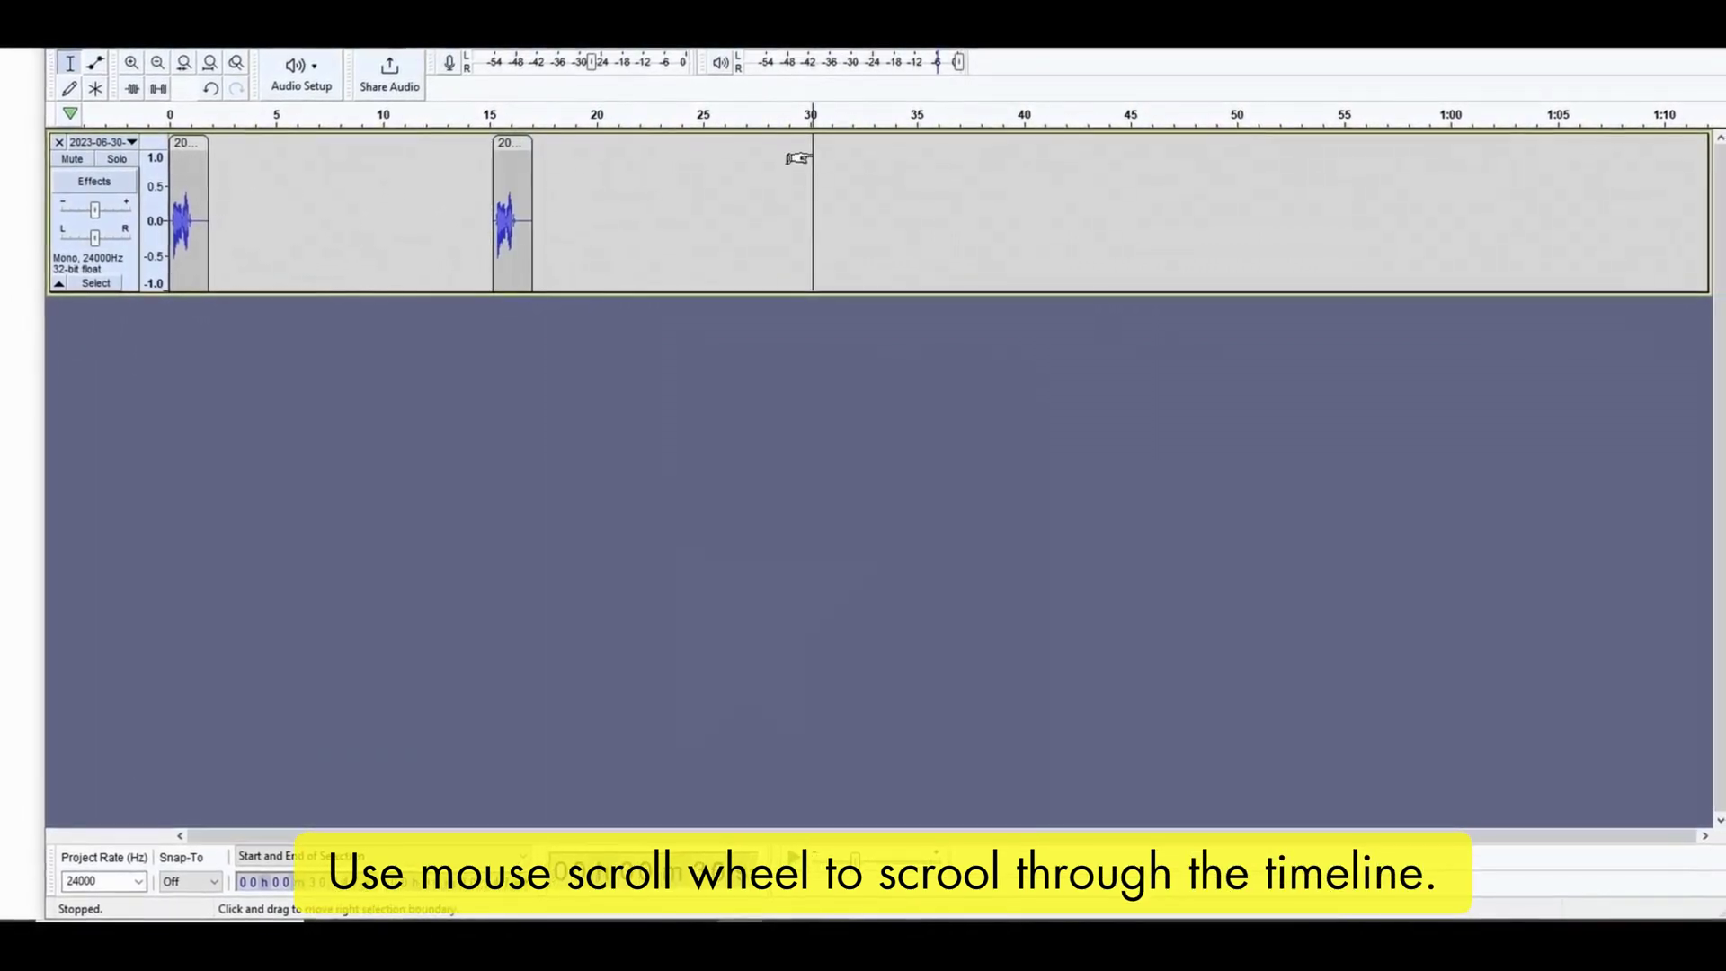
key("ctrl+v")
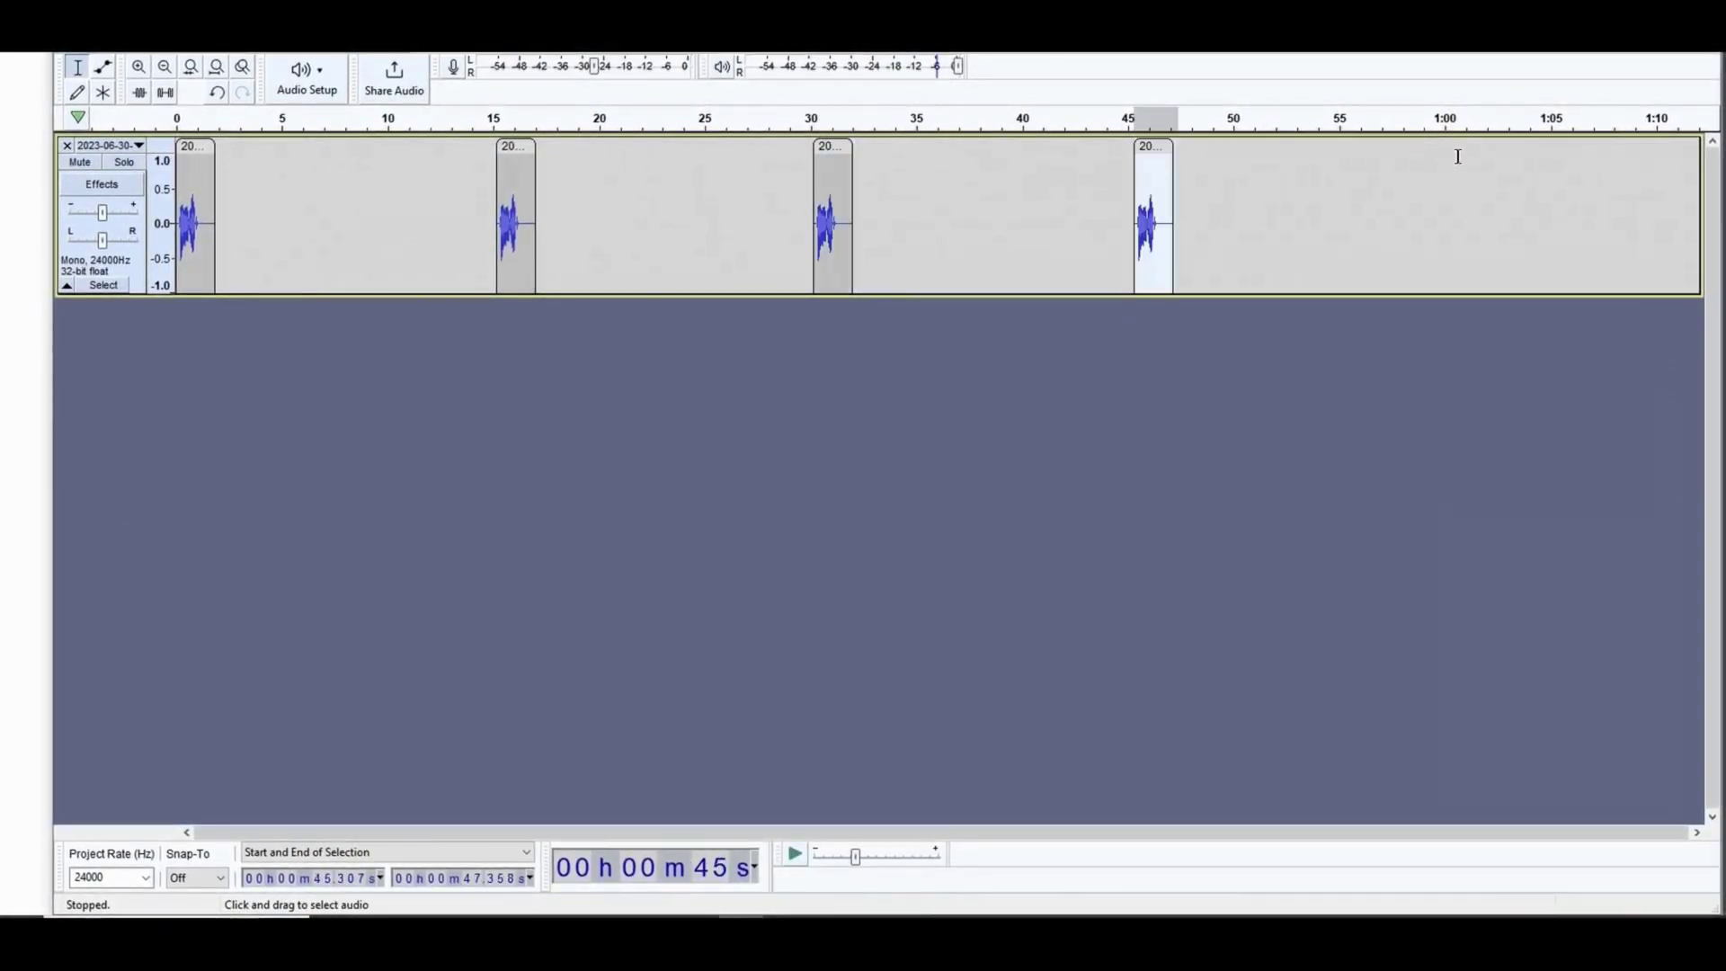
key("ctrl+v")
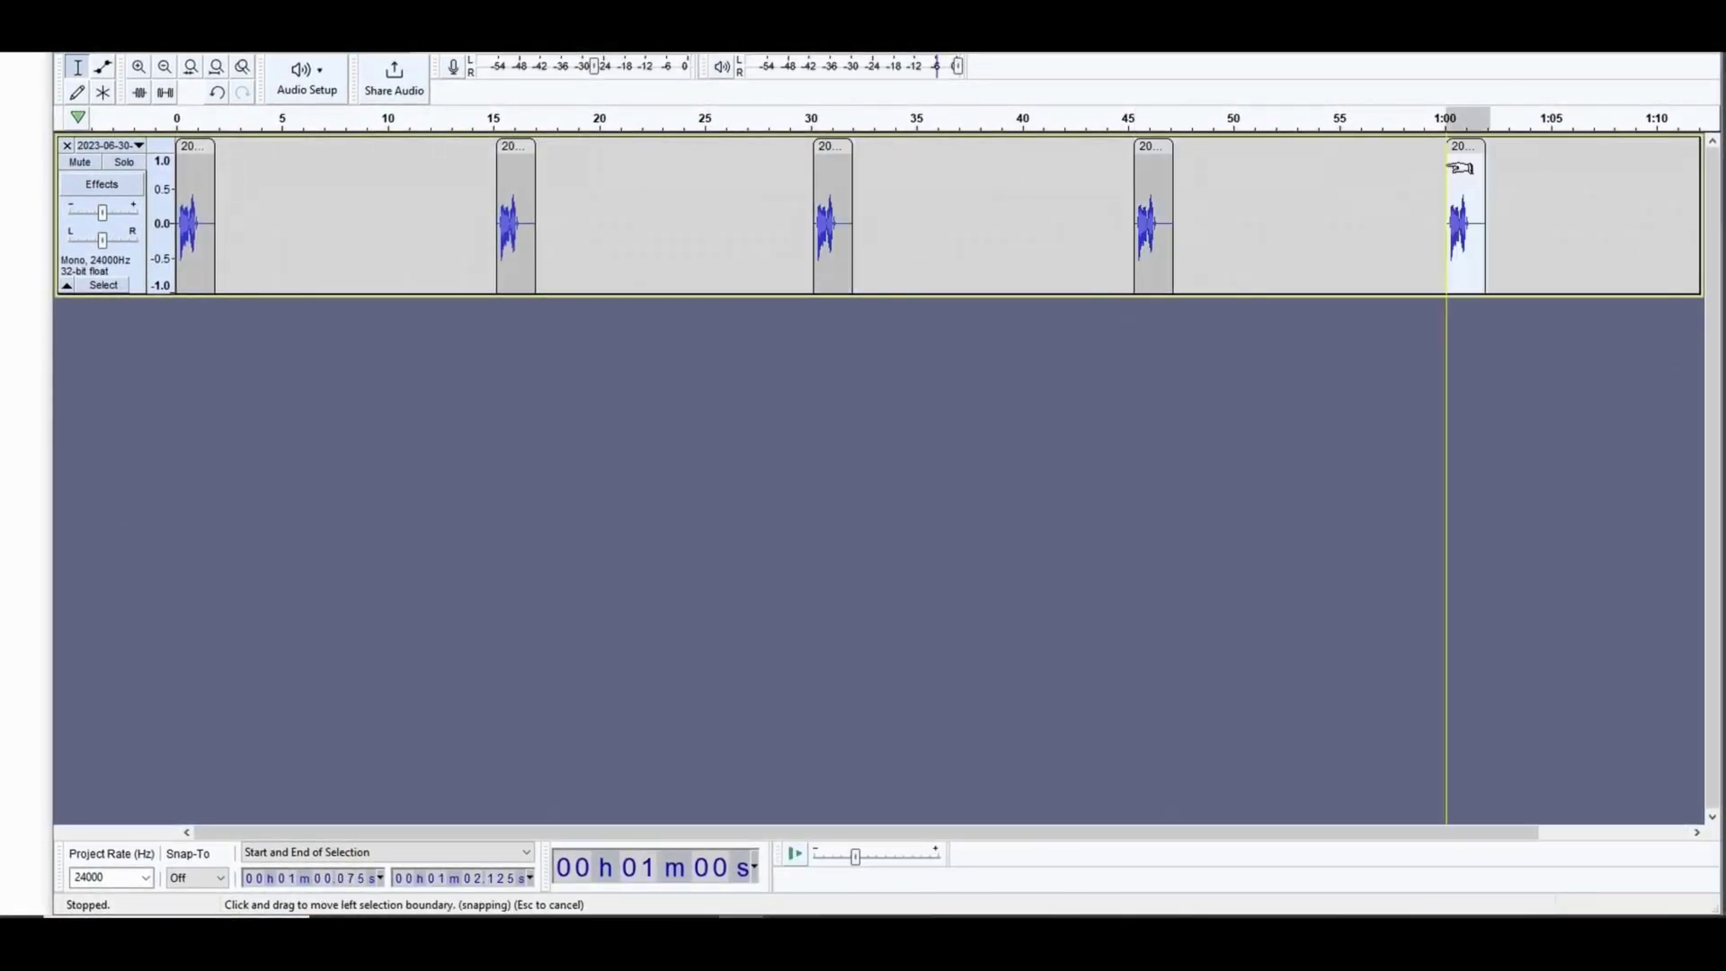
Step: Copy the first five clips (0 to 1:02) and paste batches from 1:15 onward toward 7:15
key("ctrl+3")
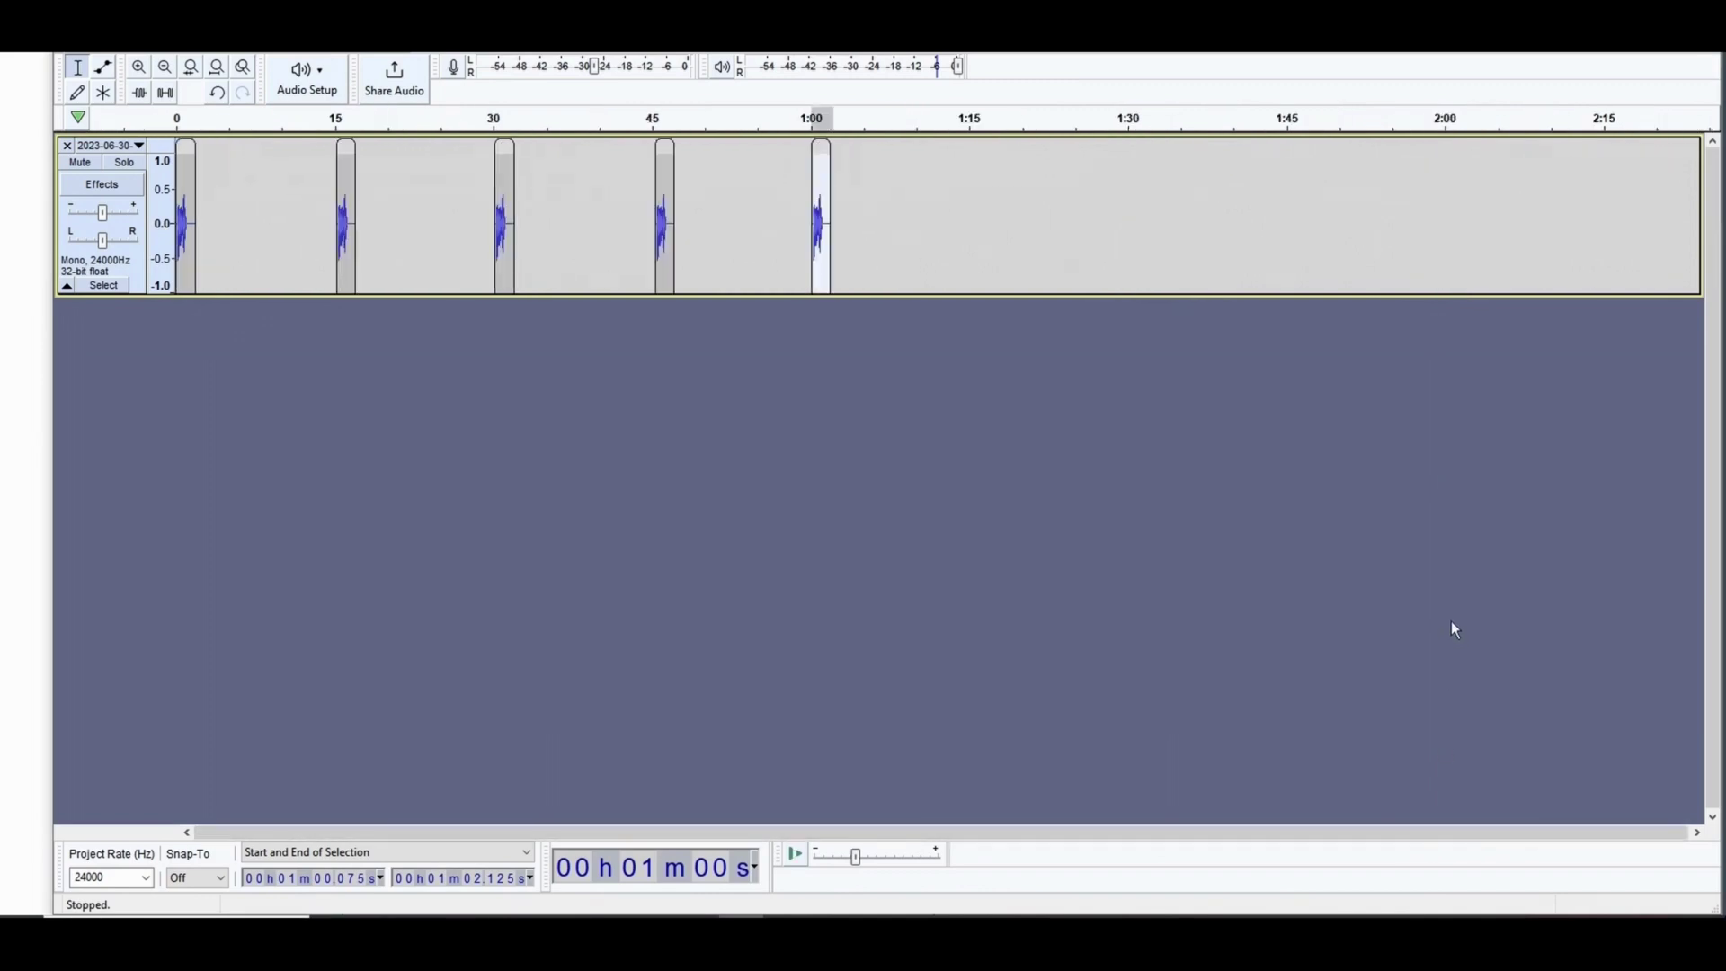
left_click_drag(838, 178, 173, 198)
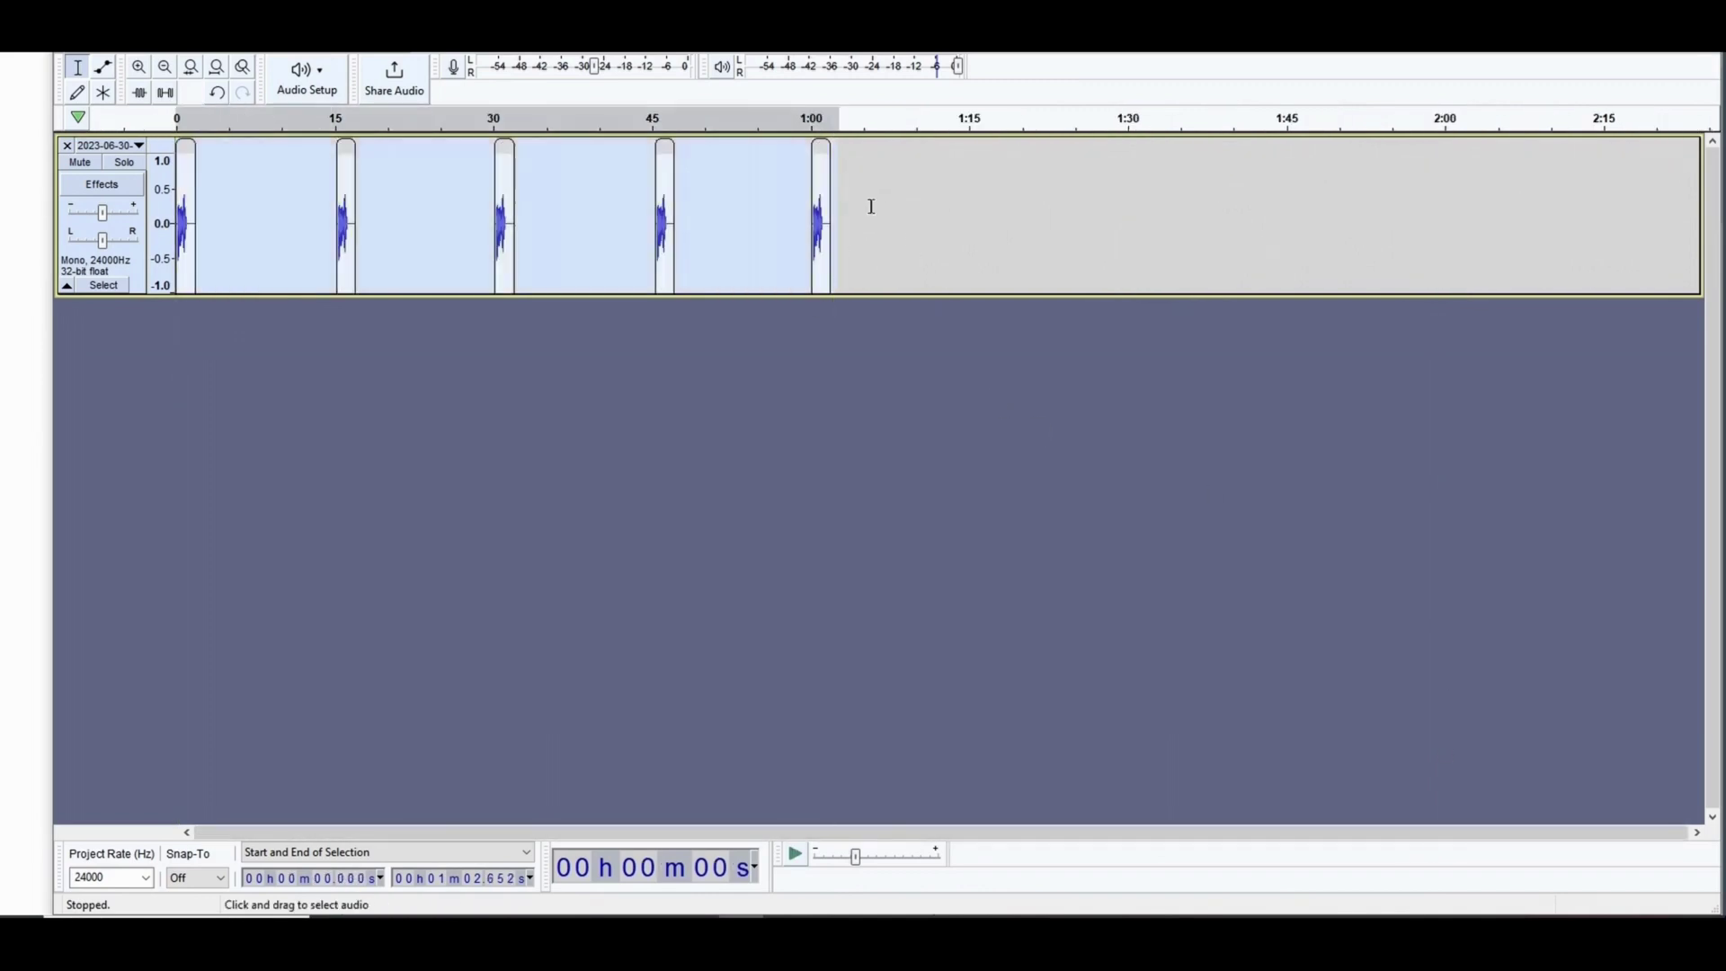
left_click(970, 209)
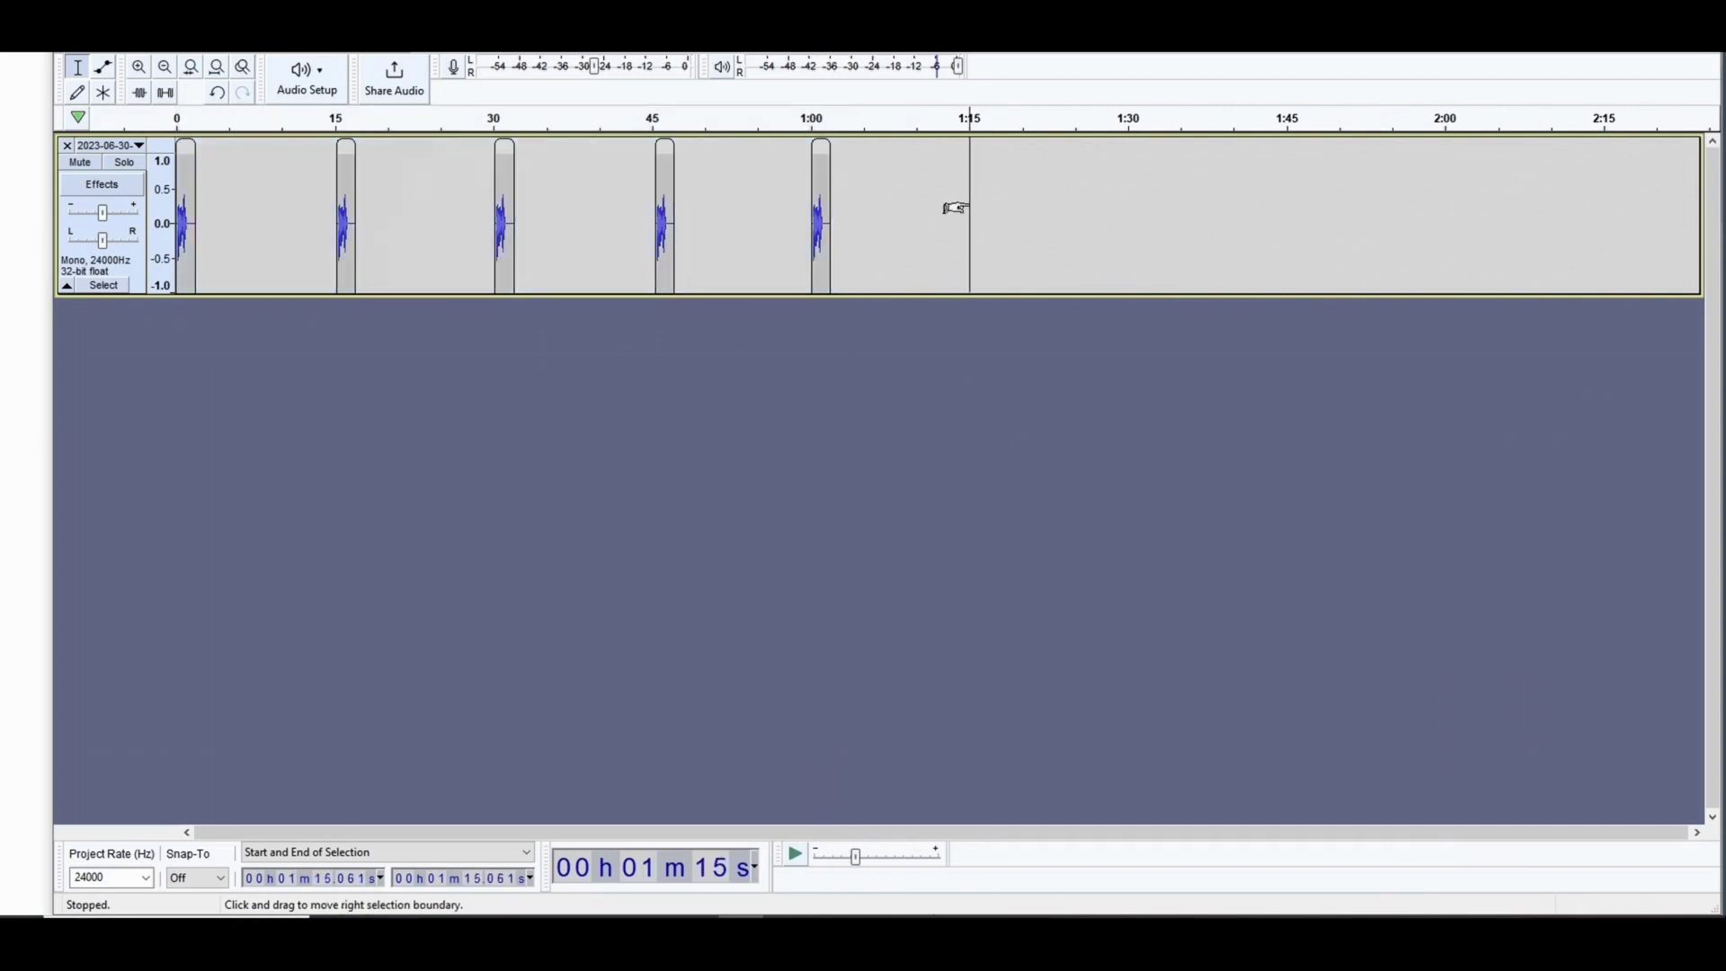
key("ctrl+v")
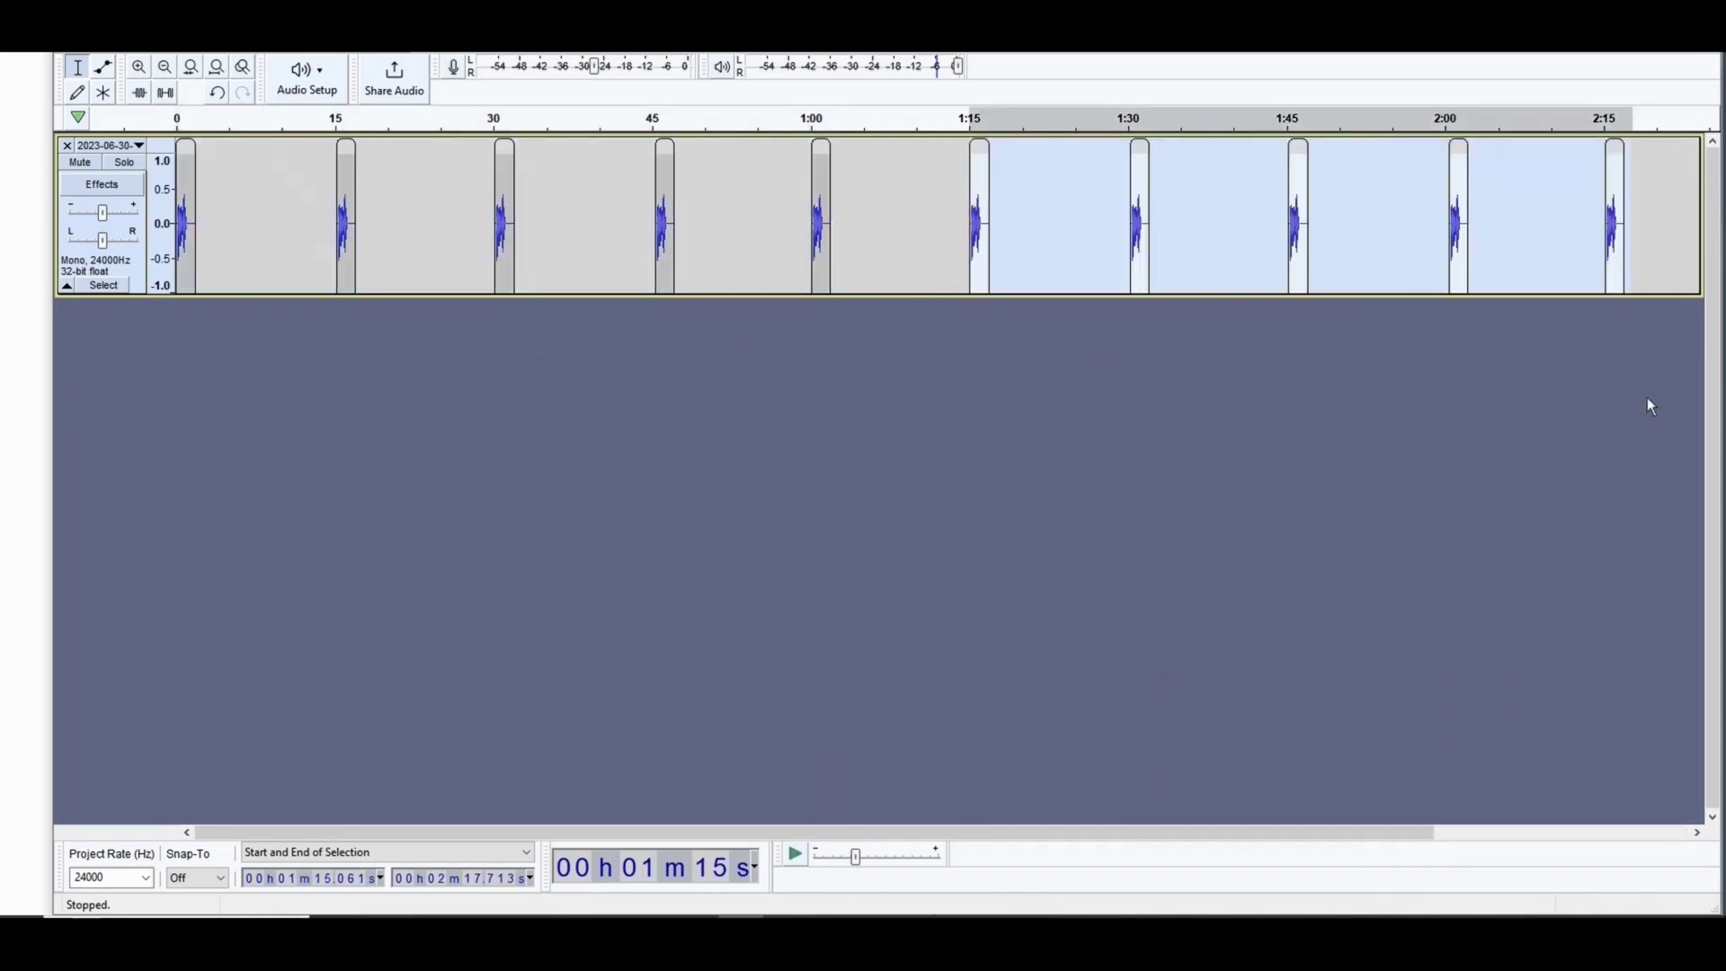
key("ctrl+3")
key("ctrl+3")
key("ctrl+1")
key("ctrl+v")
key("ctrl+v")
left_click(1205, 175)
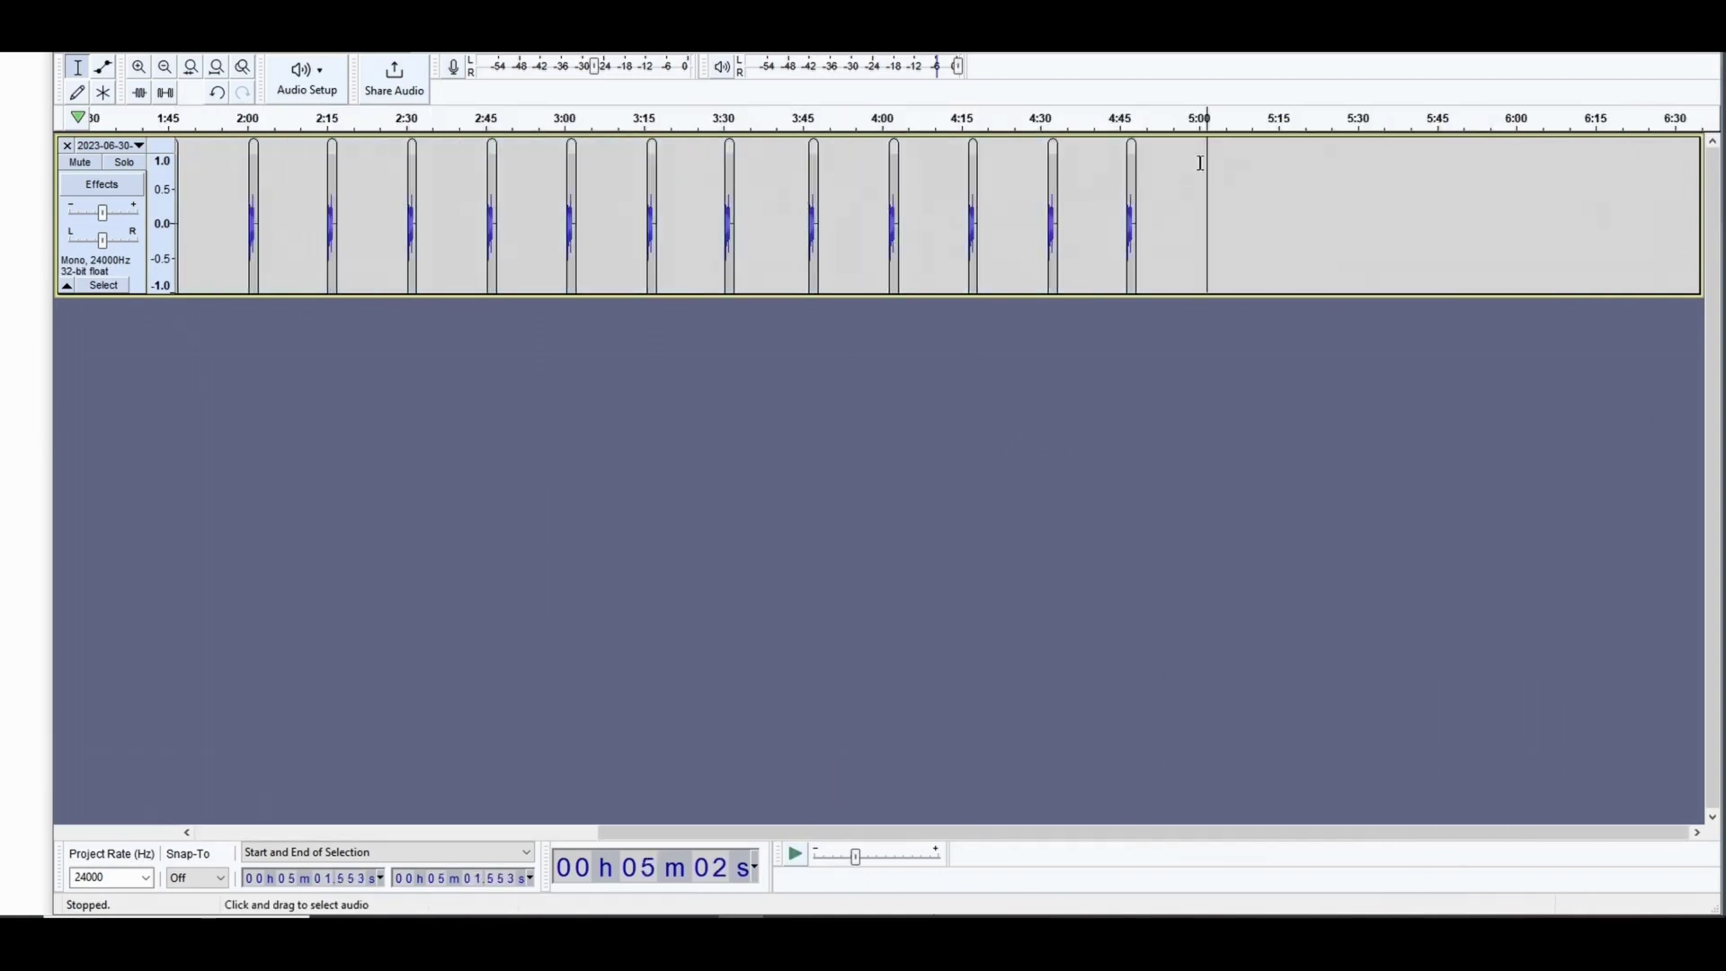
key("ctrl+v")
key("ctrl+v")
left_click(1423, 209)
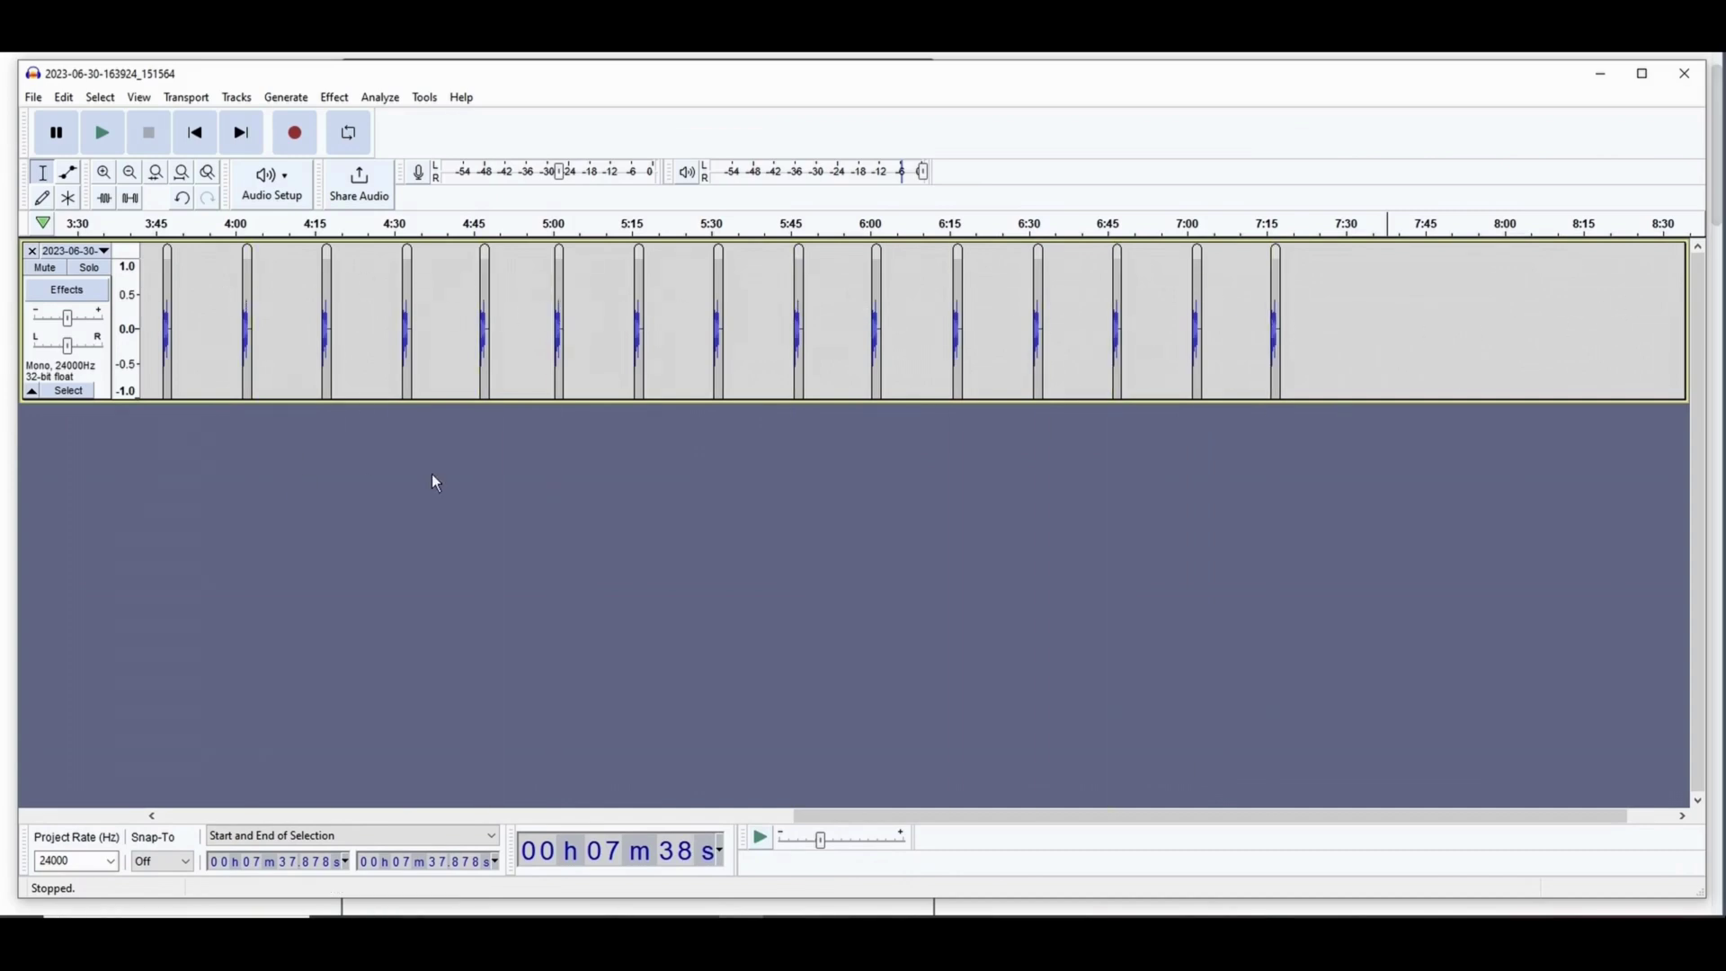
Step: Export the repeated track as an MP3 named 'voiceover' in the Downloads folder
left_click(34, 97)
left_click(246, 455)
left_click(34, 101)
mouse_move(64, 97)
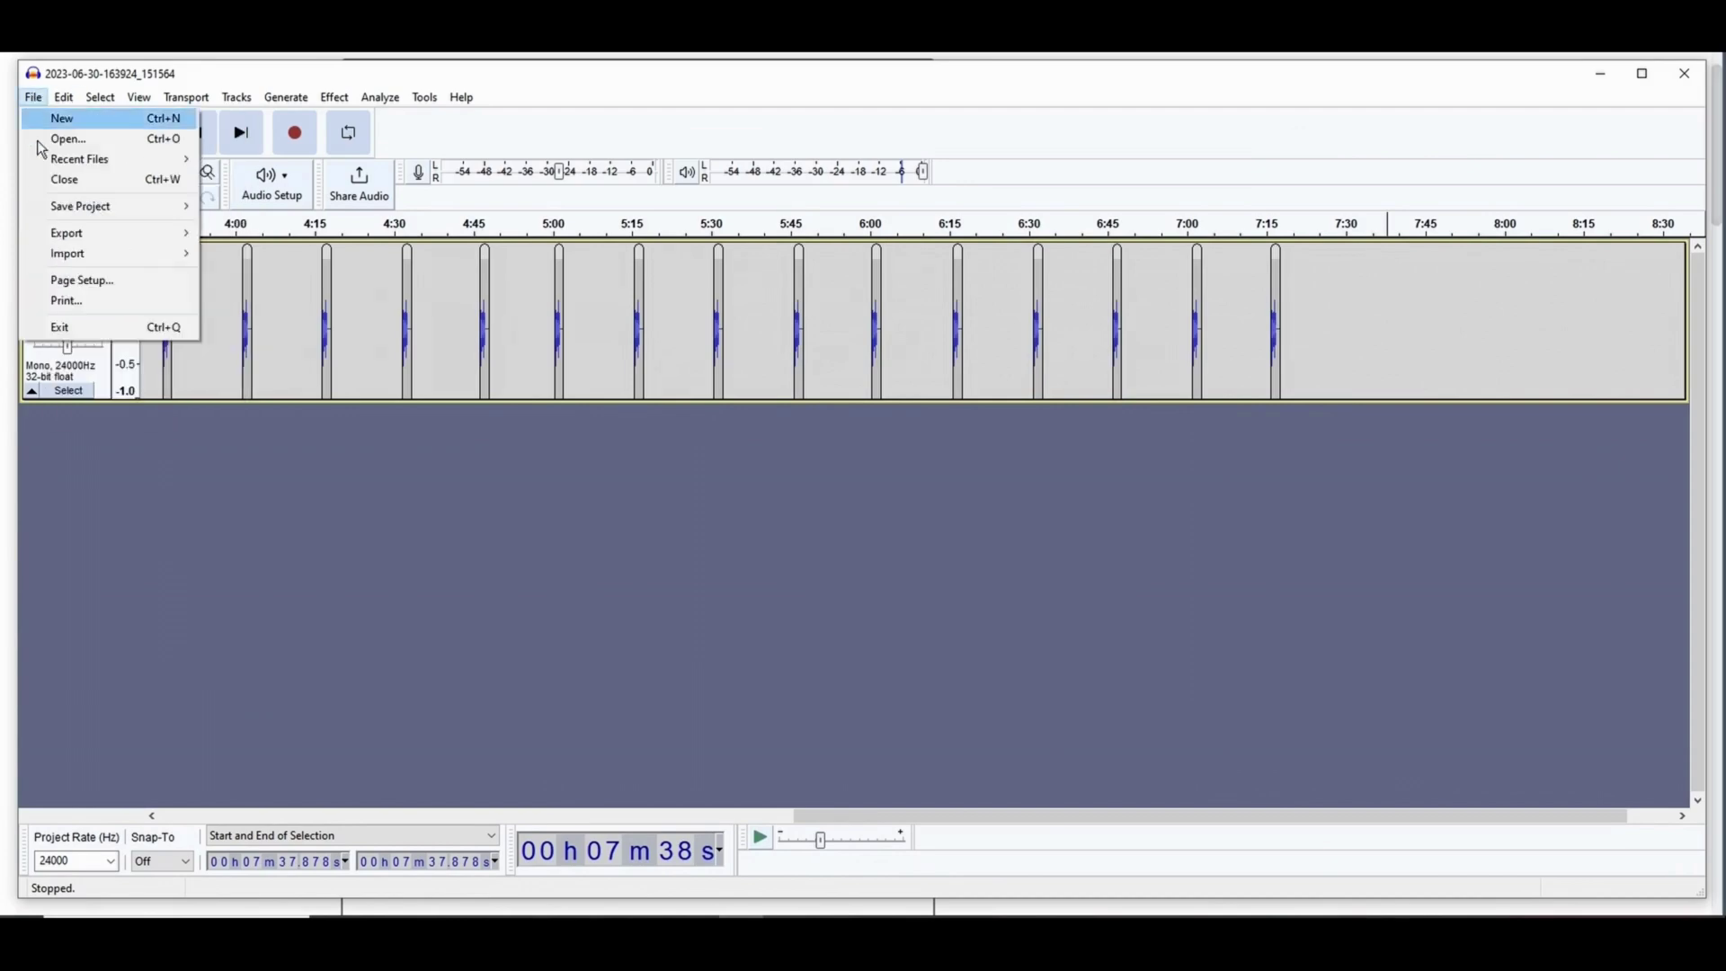
mouse_move(137, 241)
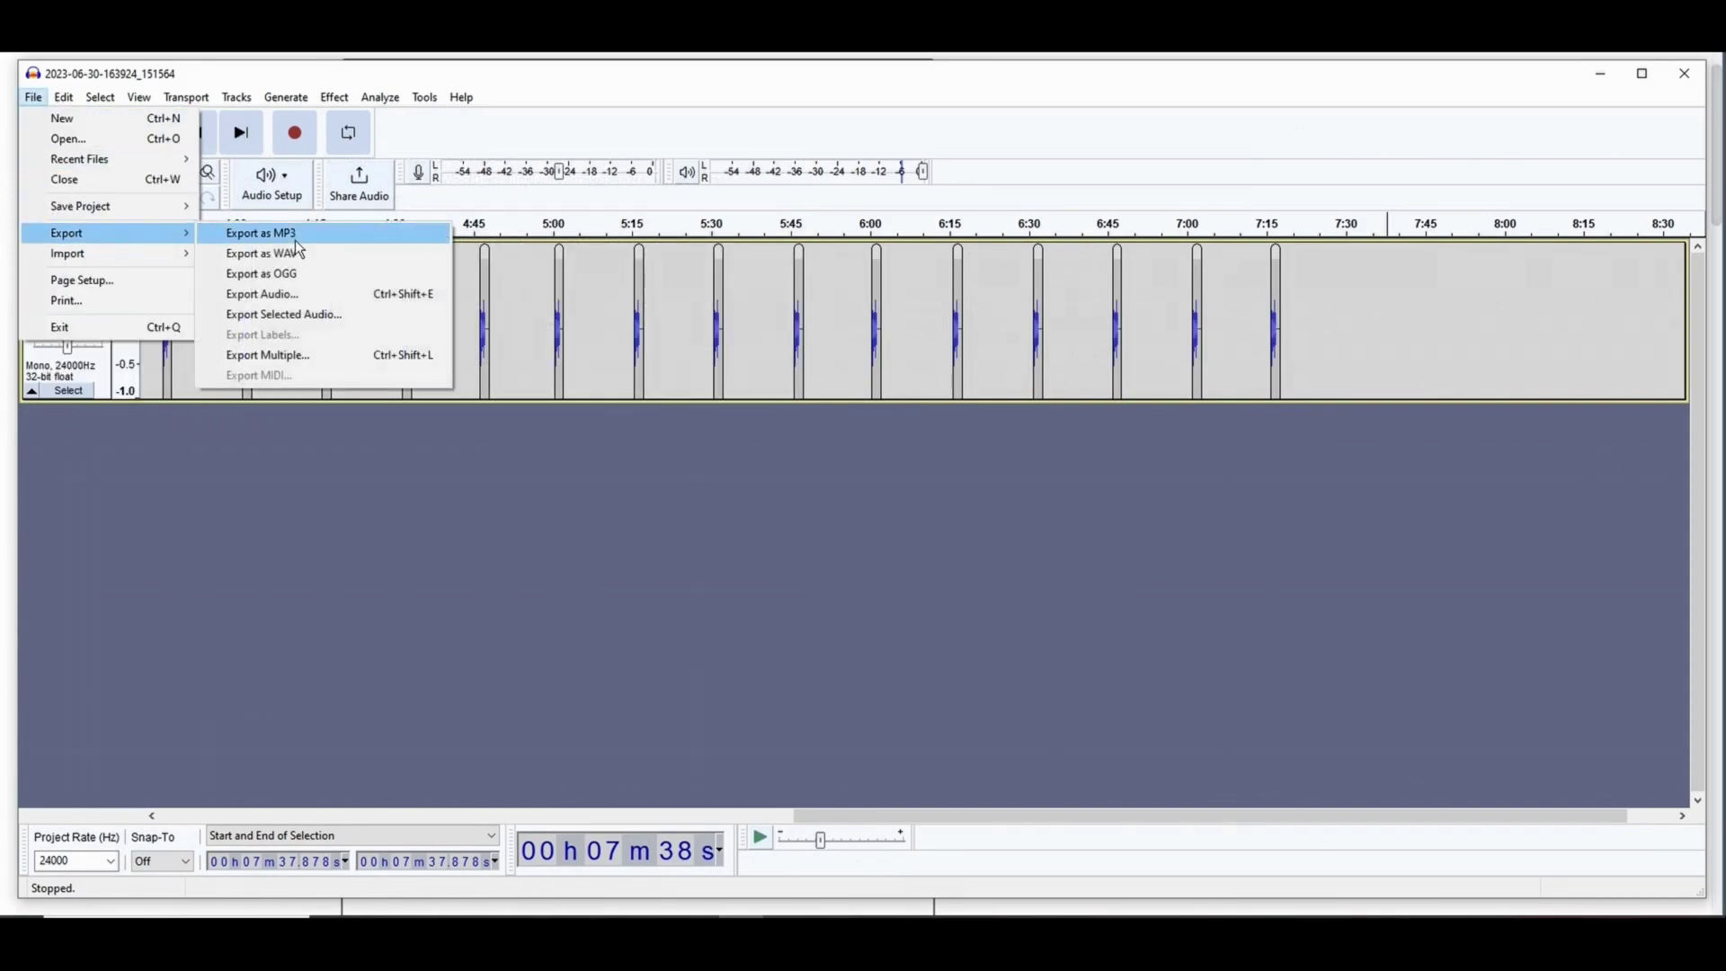
left_click(260, 234)
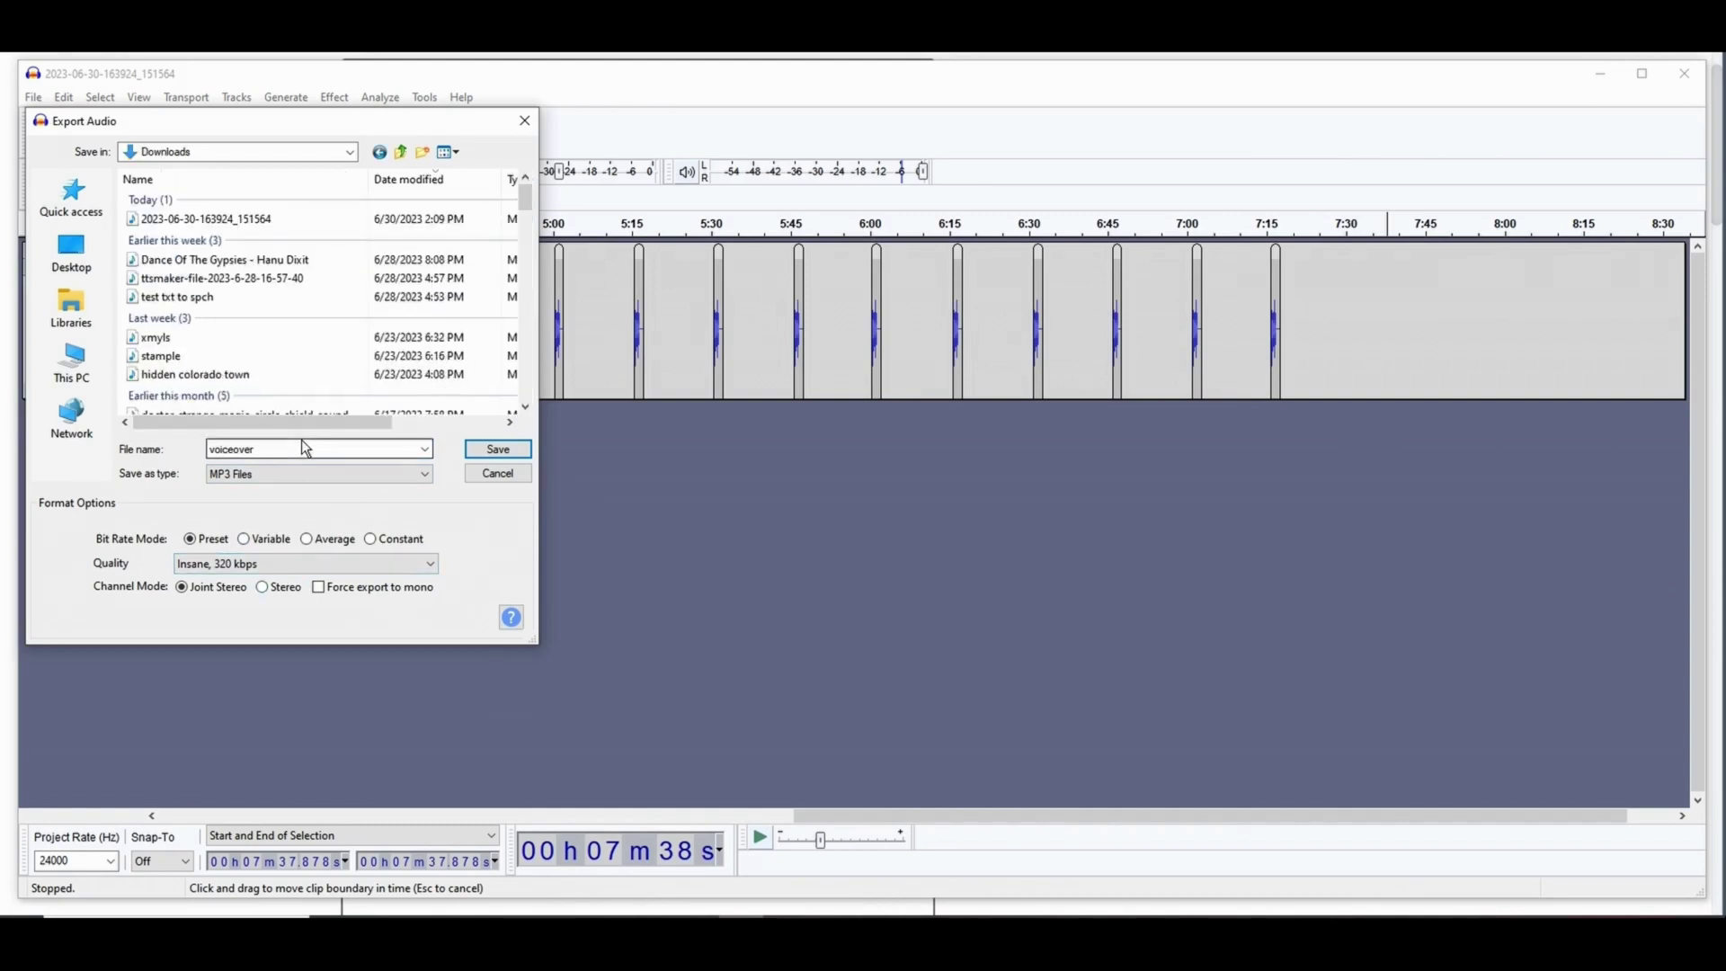
left_click(498, 449)
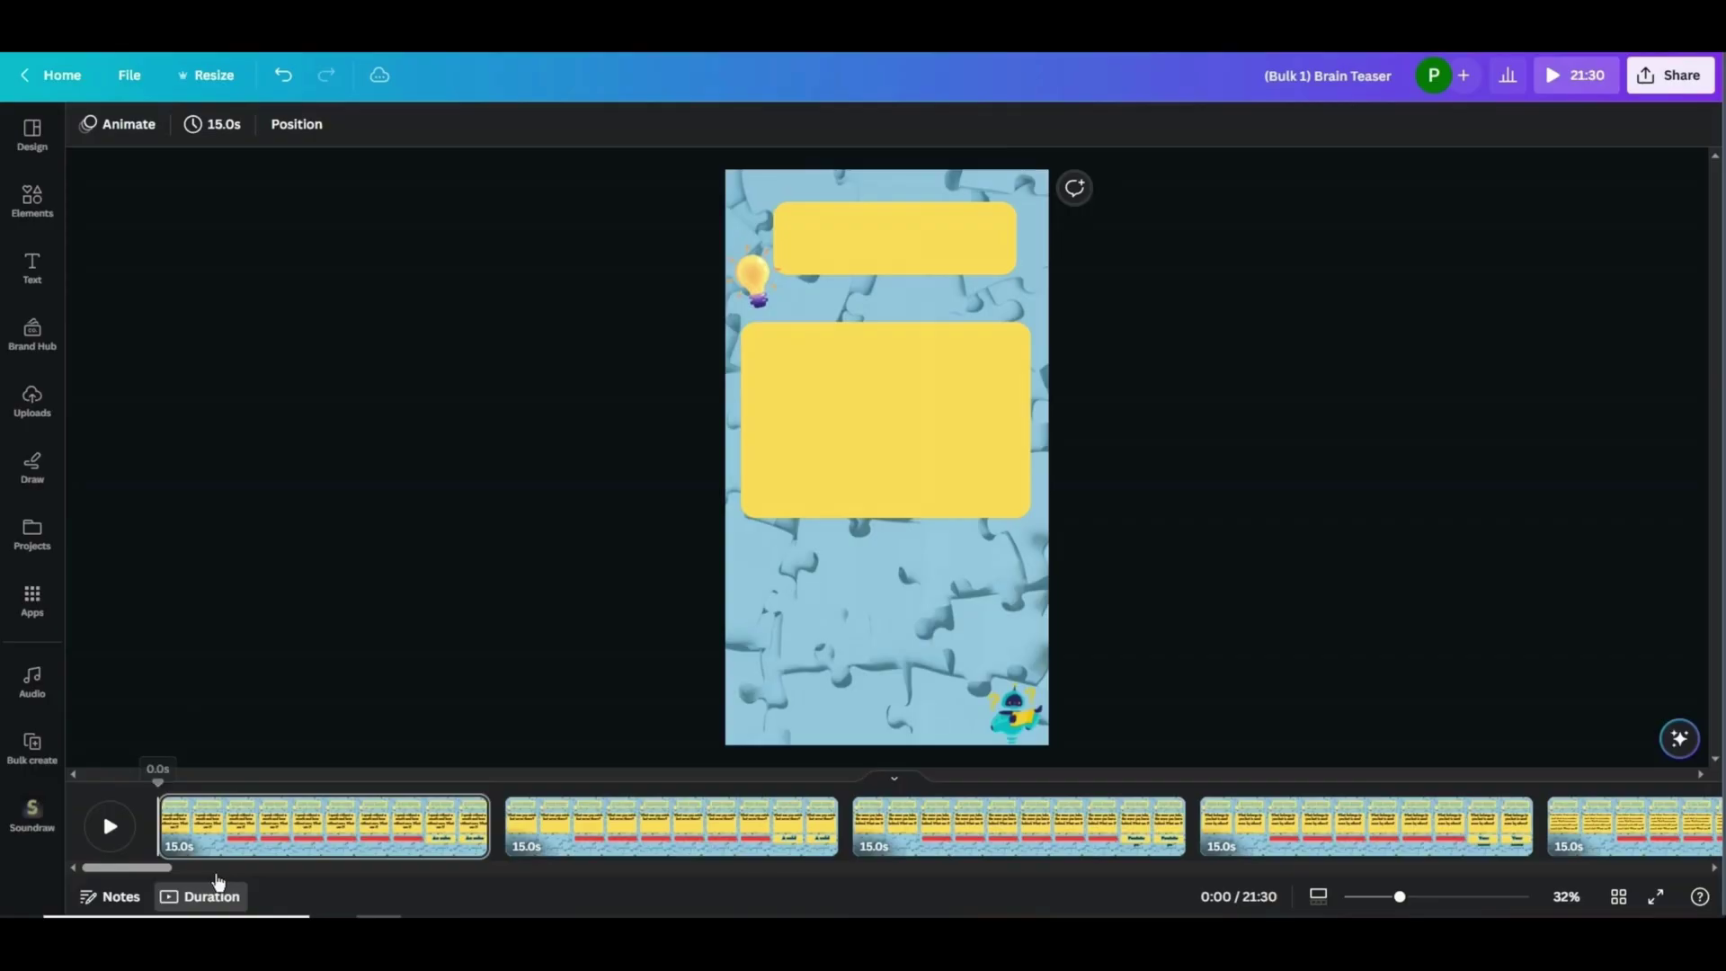
Step: Upload voiceover.mp3 and add it to the Brain Teaser design as a 7:17 audio track
left_click(33, 409)
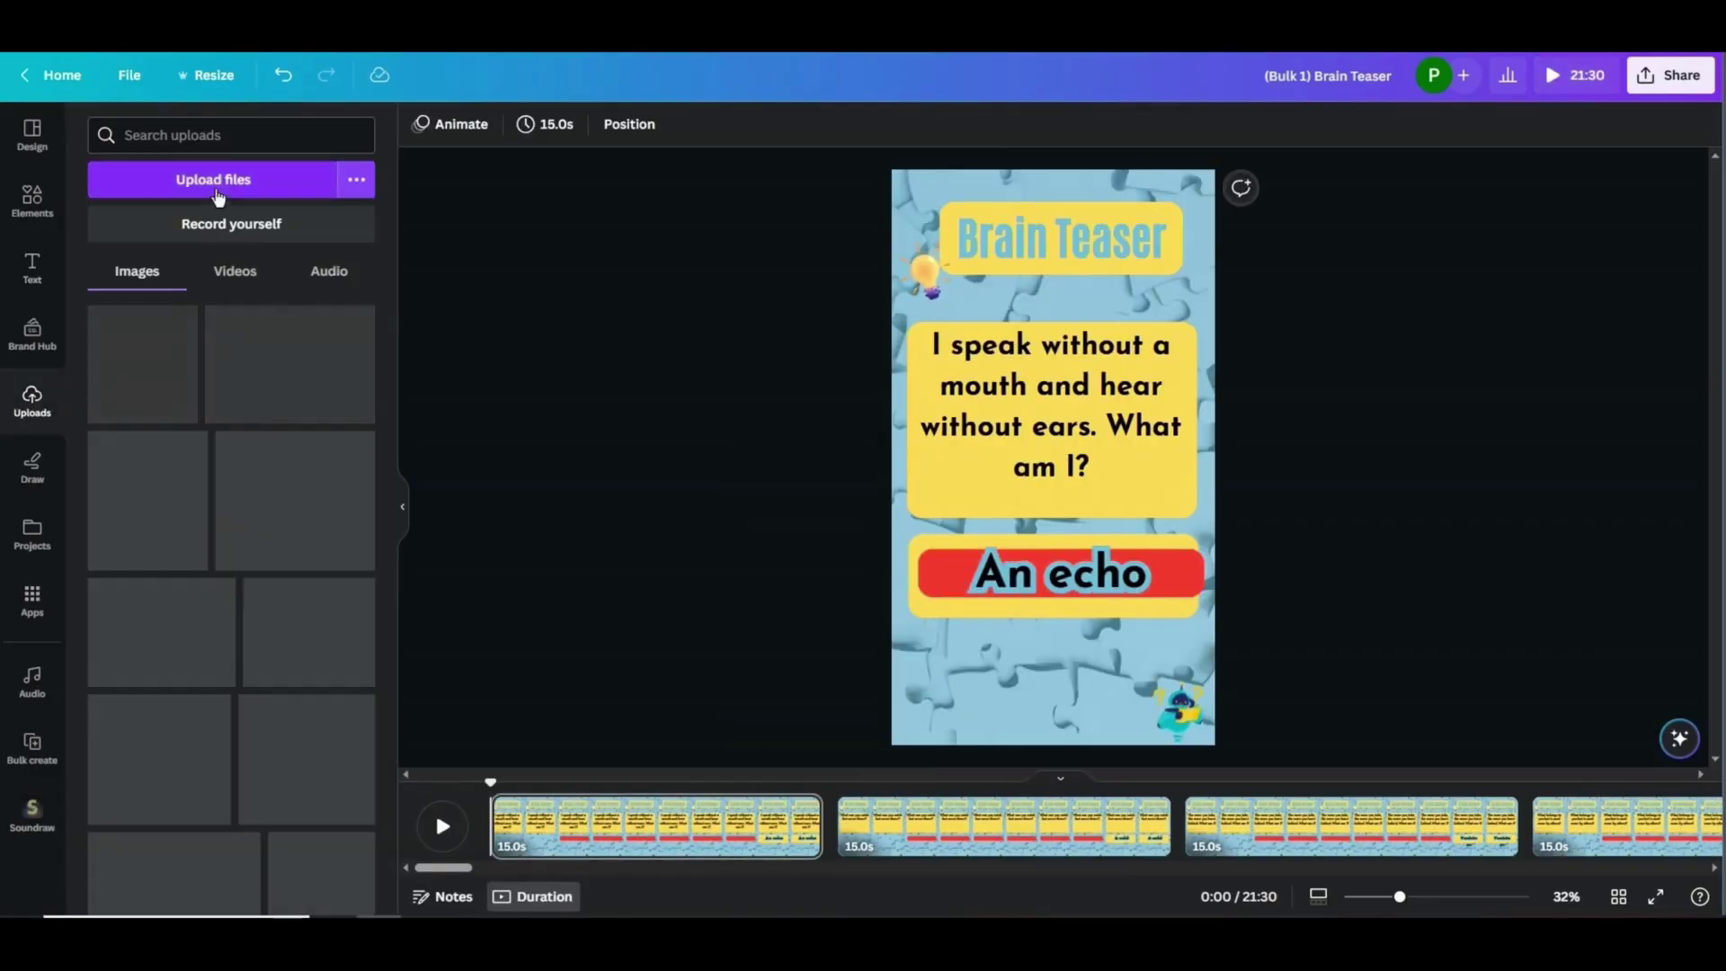
left_click(216, 180)
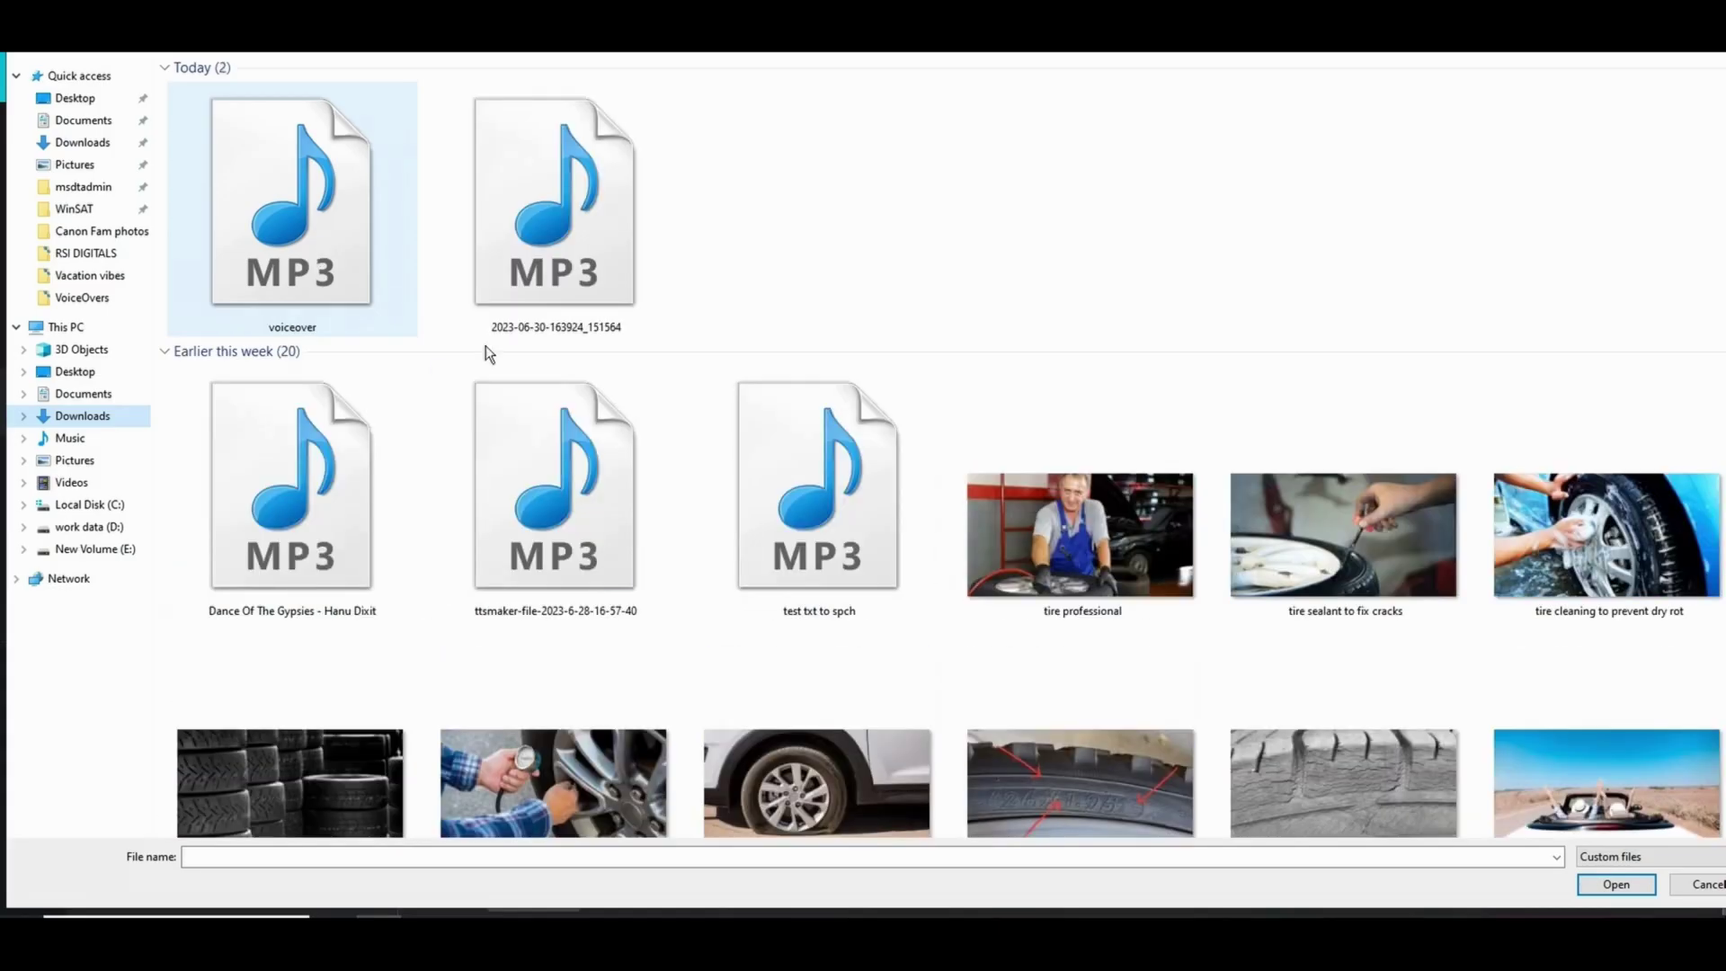
double_click(293, 207)
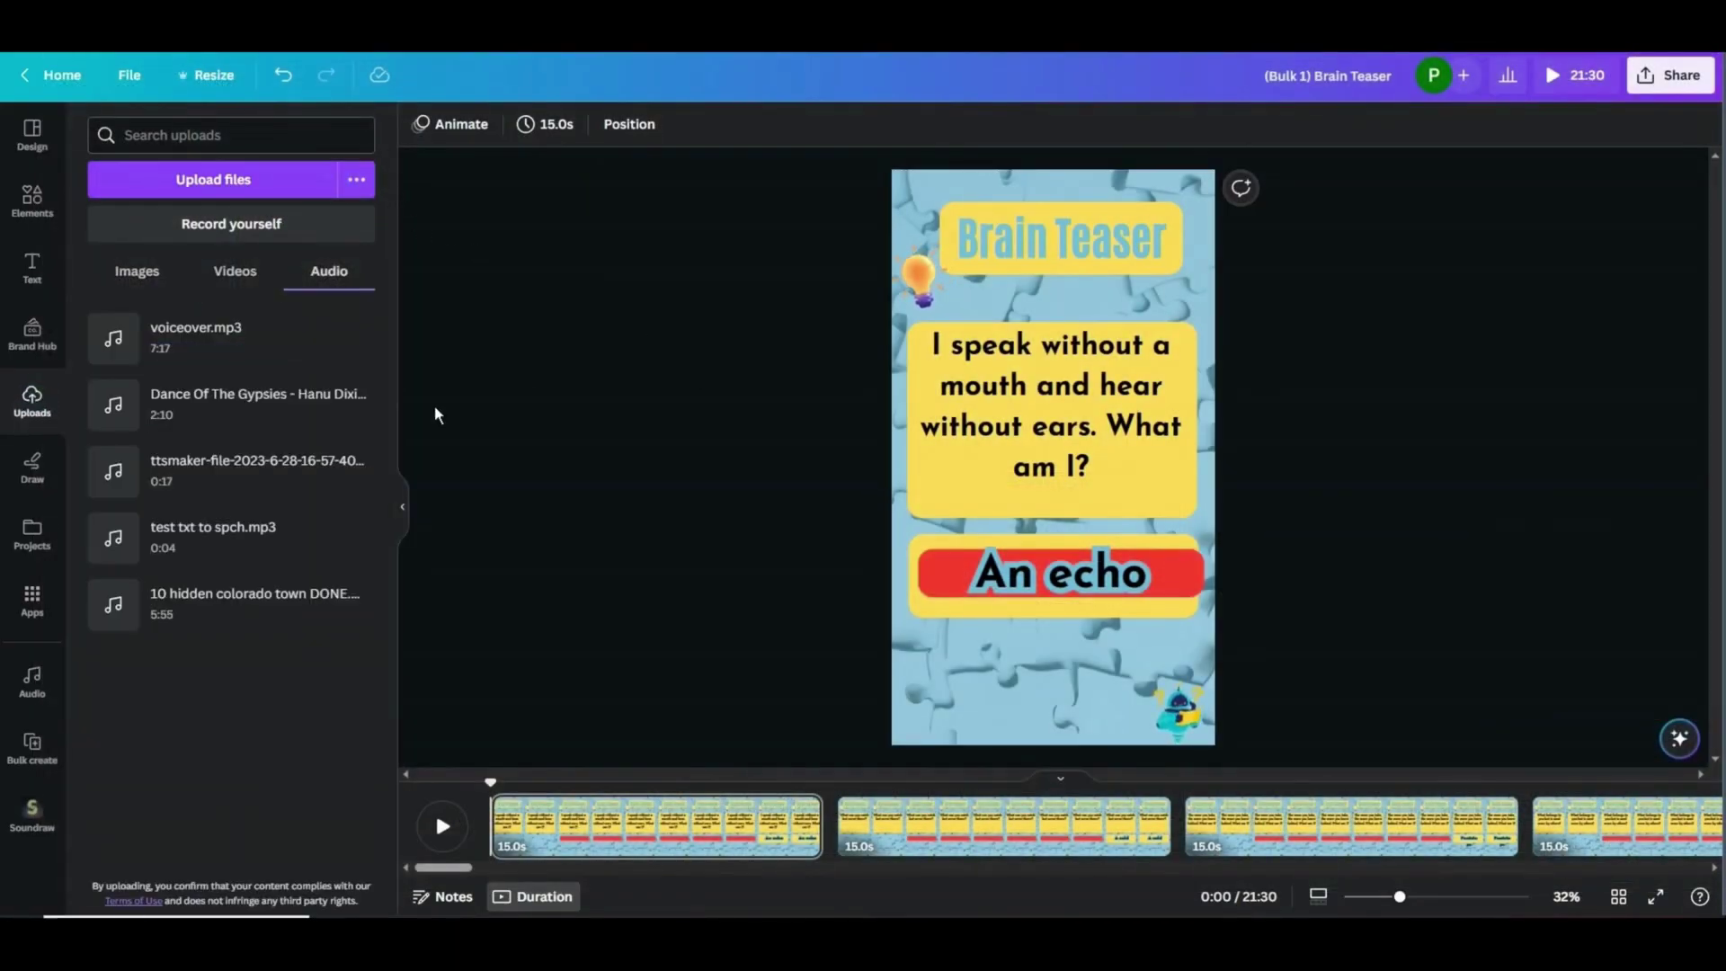
left_click(205, 338)
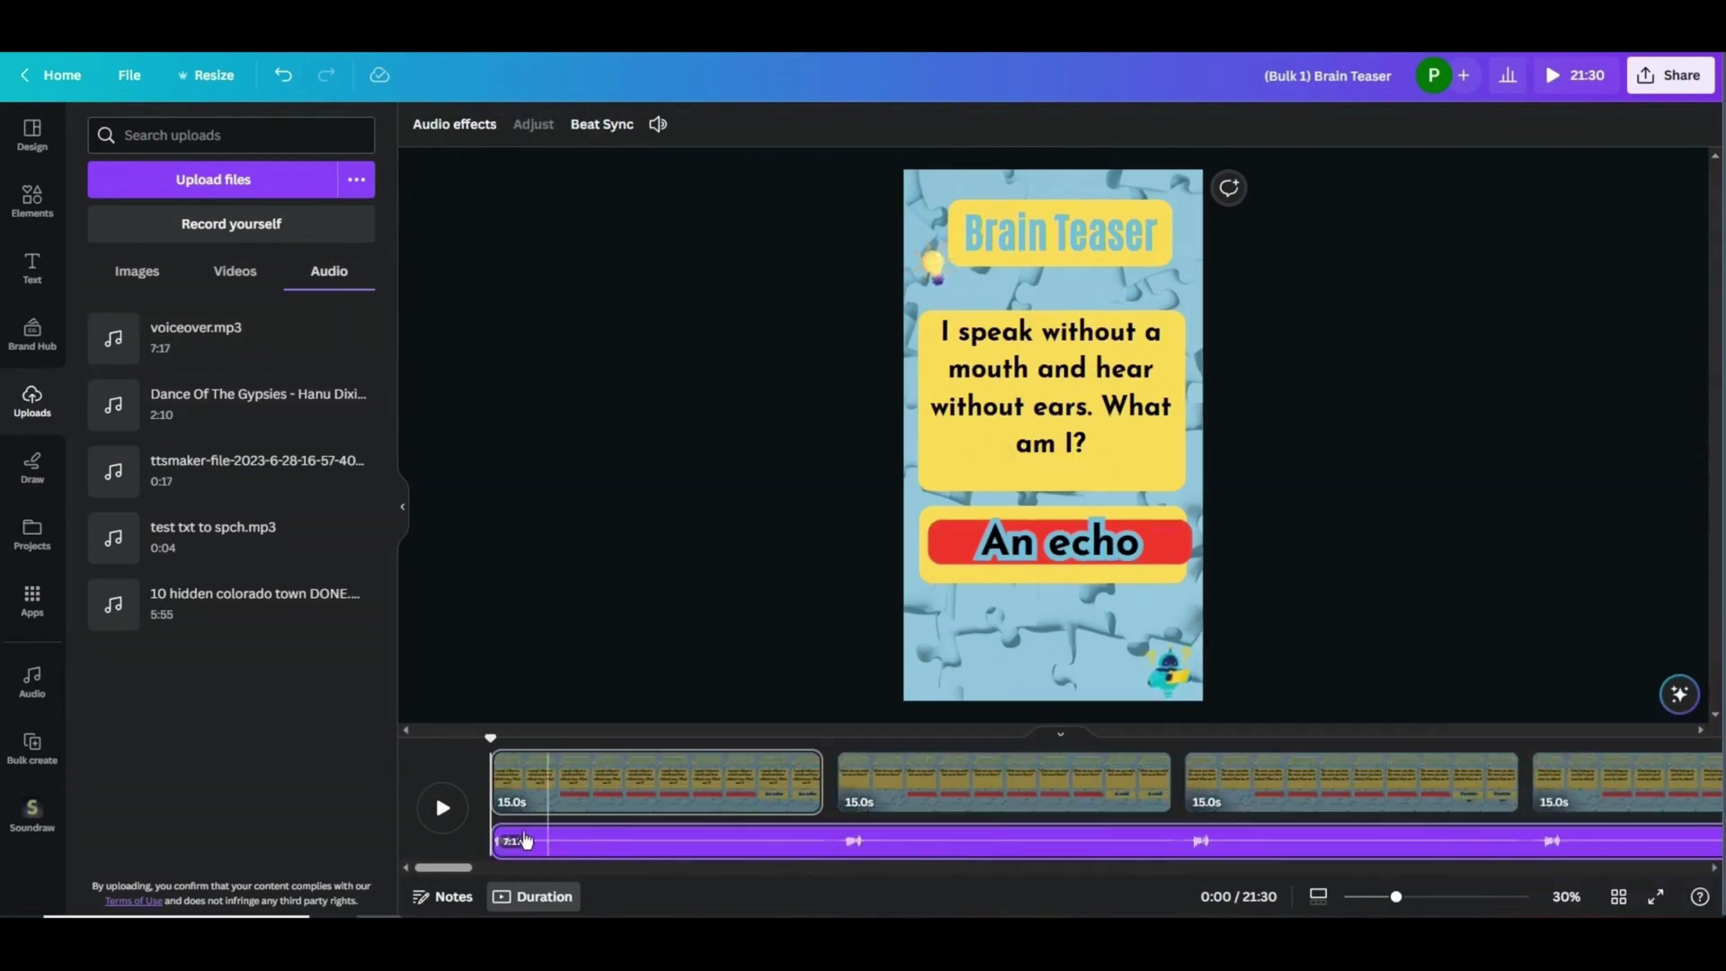
Step: Play the video to check the voiceover, then pause it
left_click(436, 814)
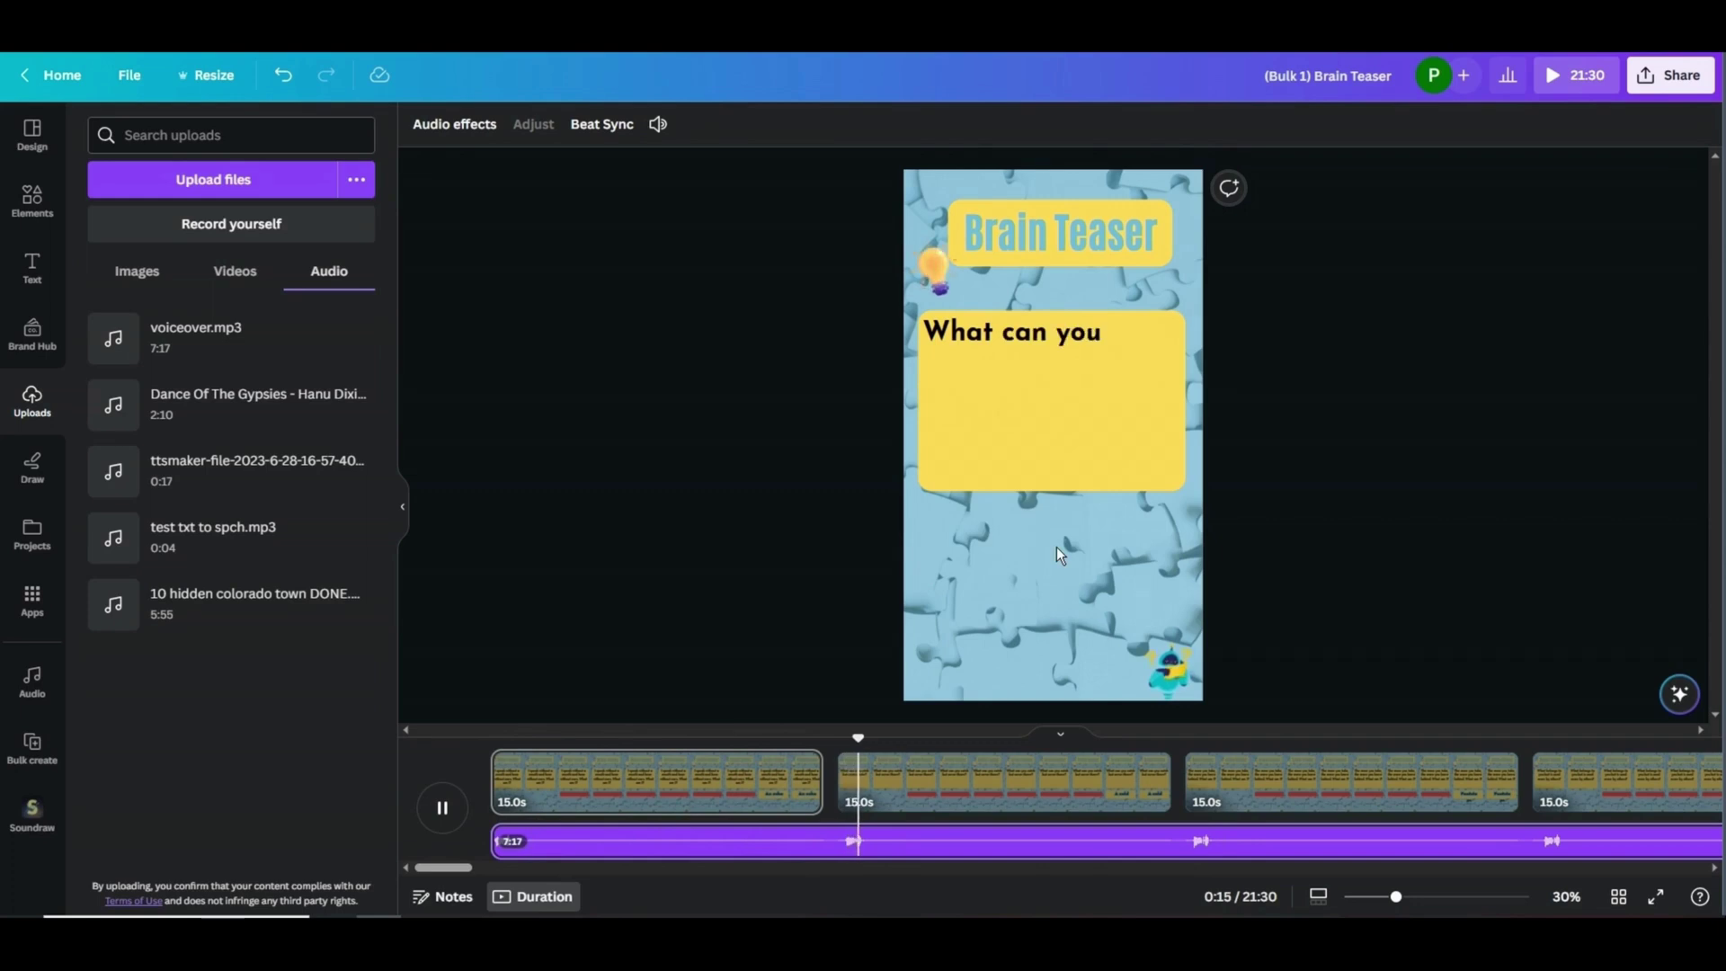
left_click(445, 806)
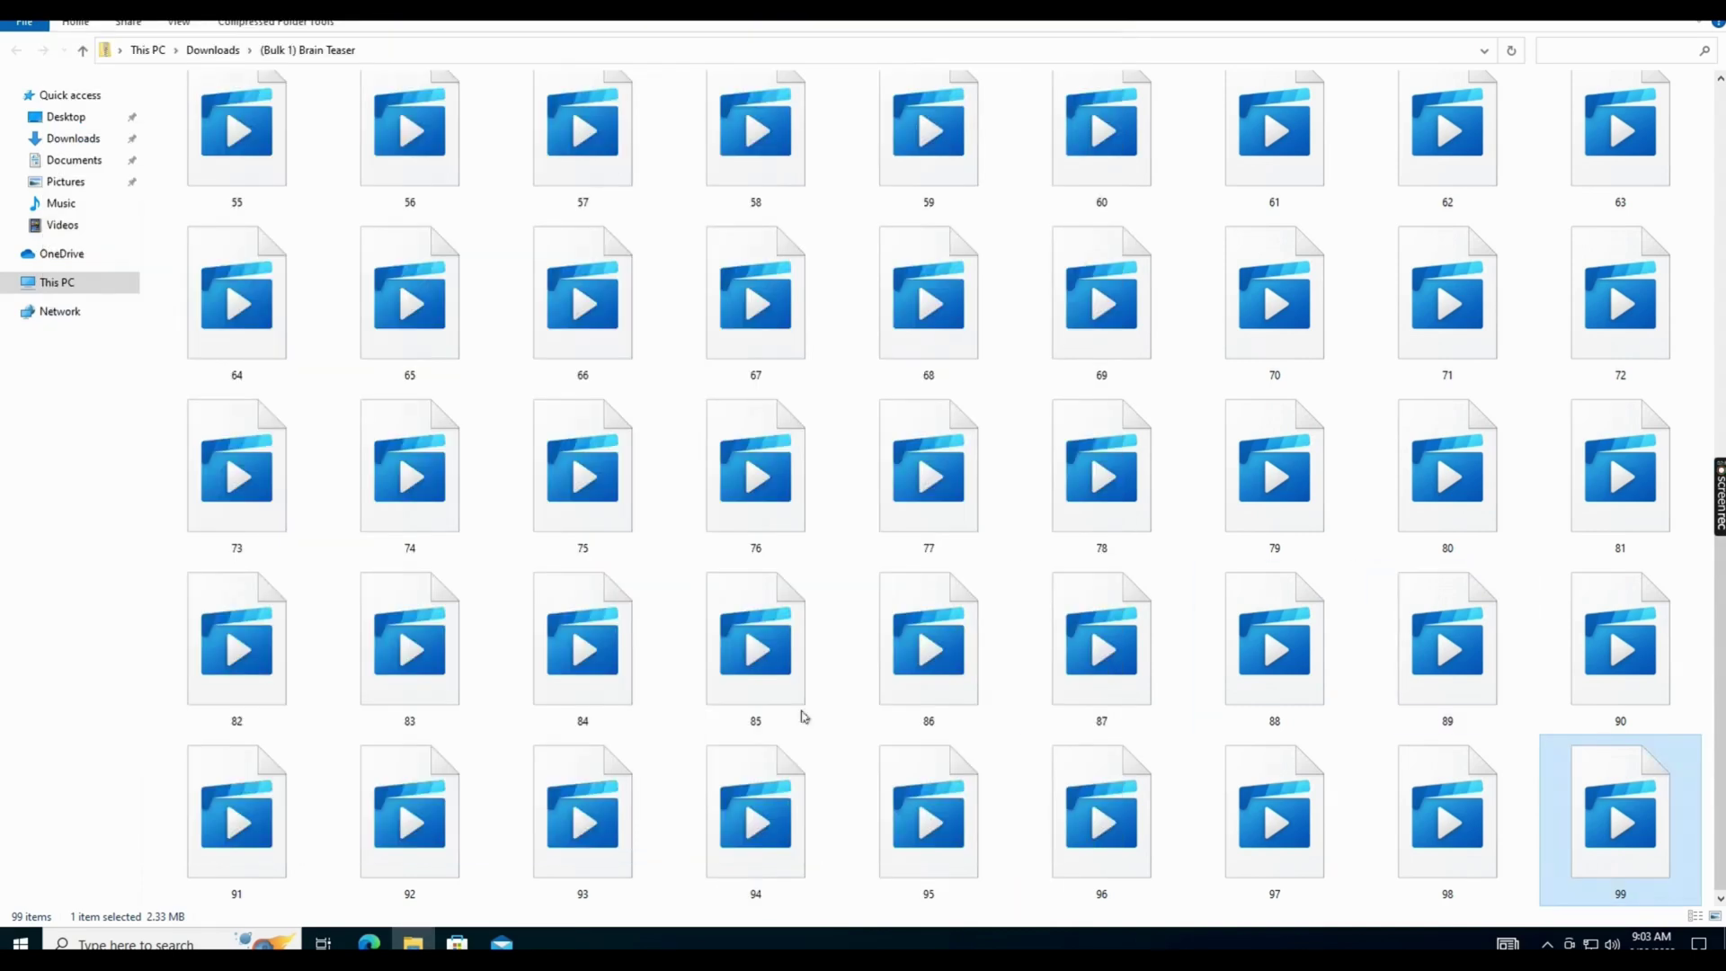
scroll(1166, 342, "up", 15)
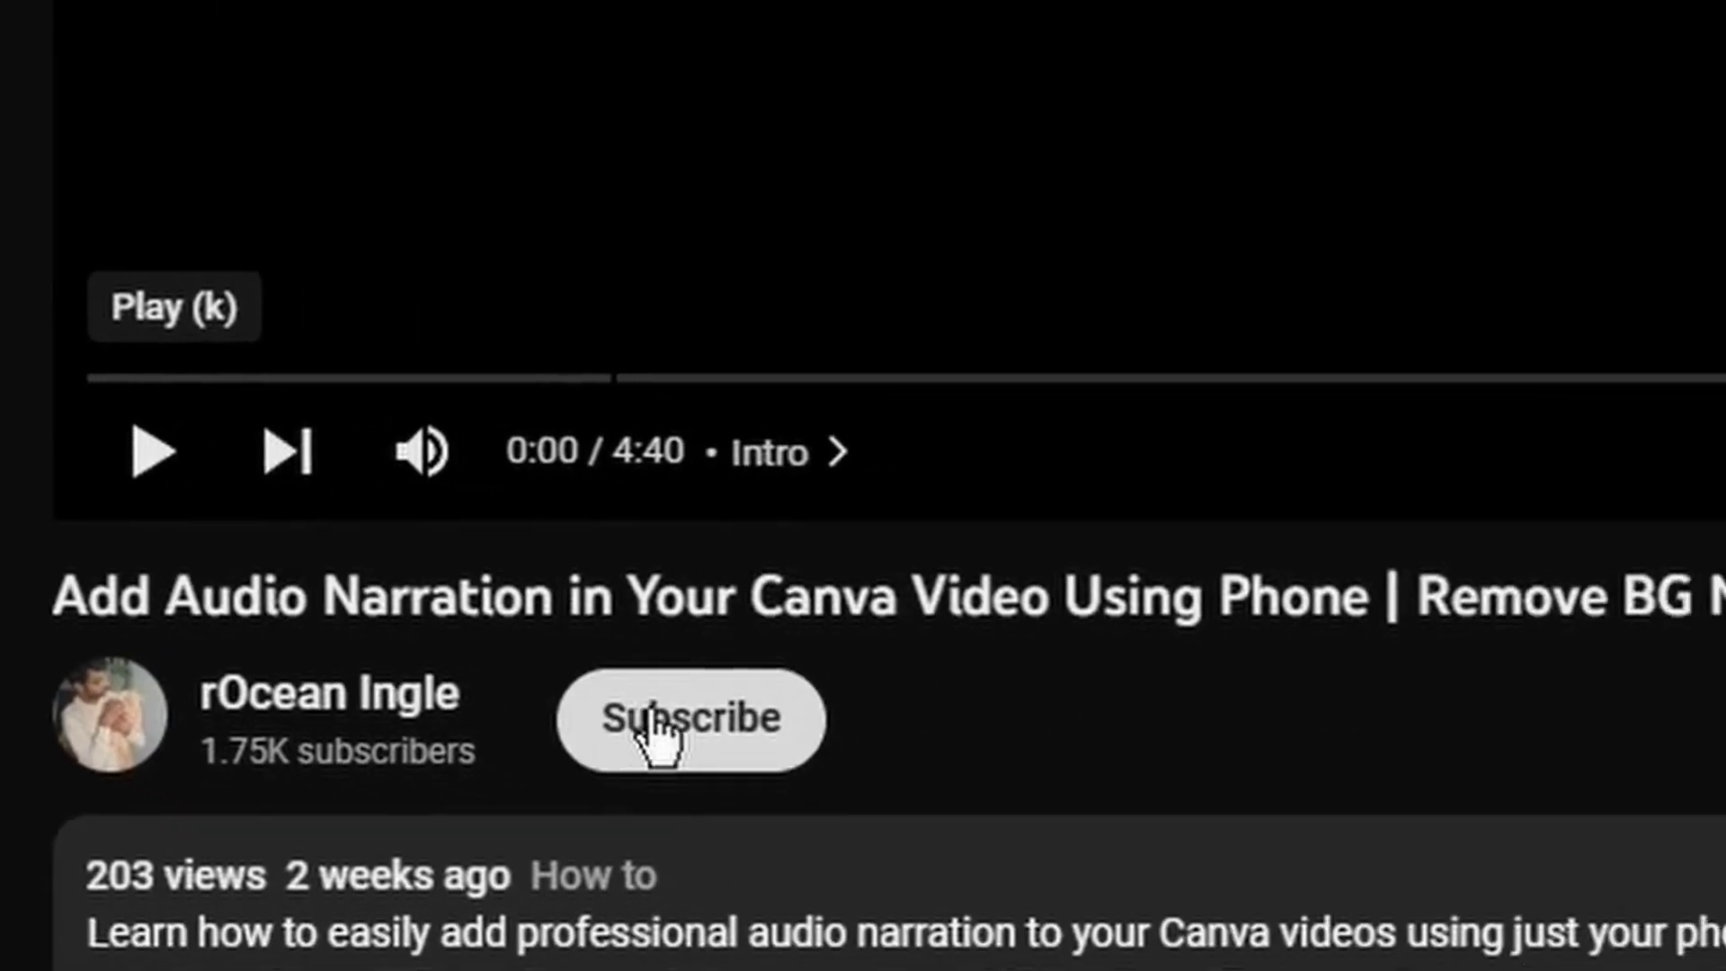